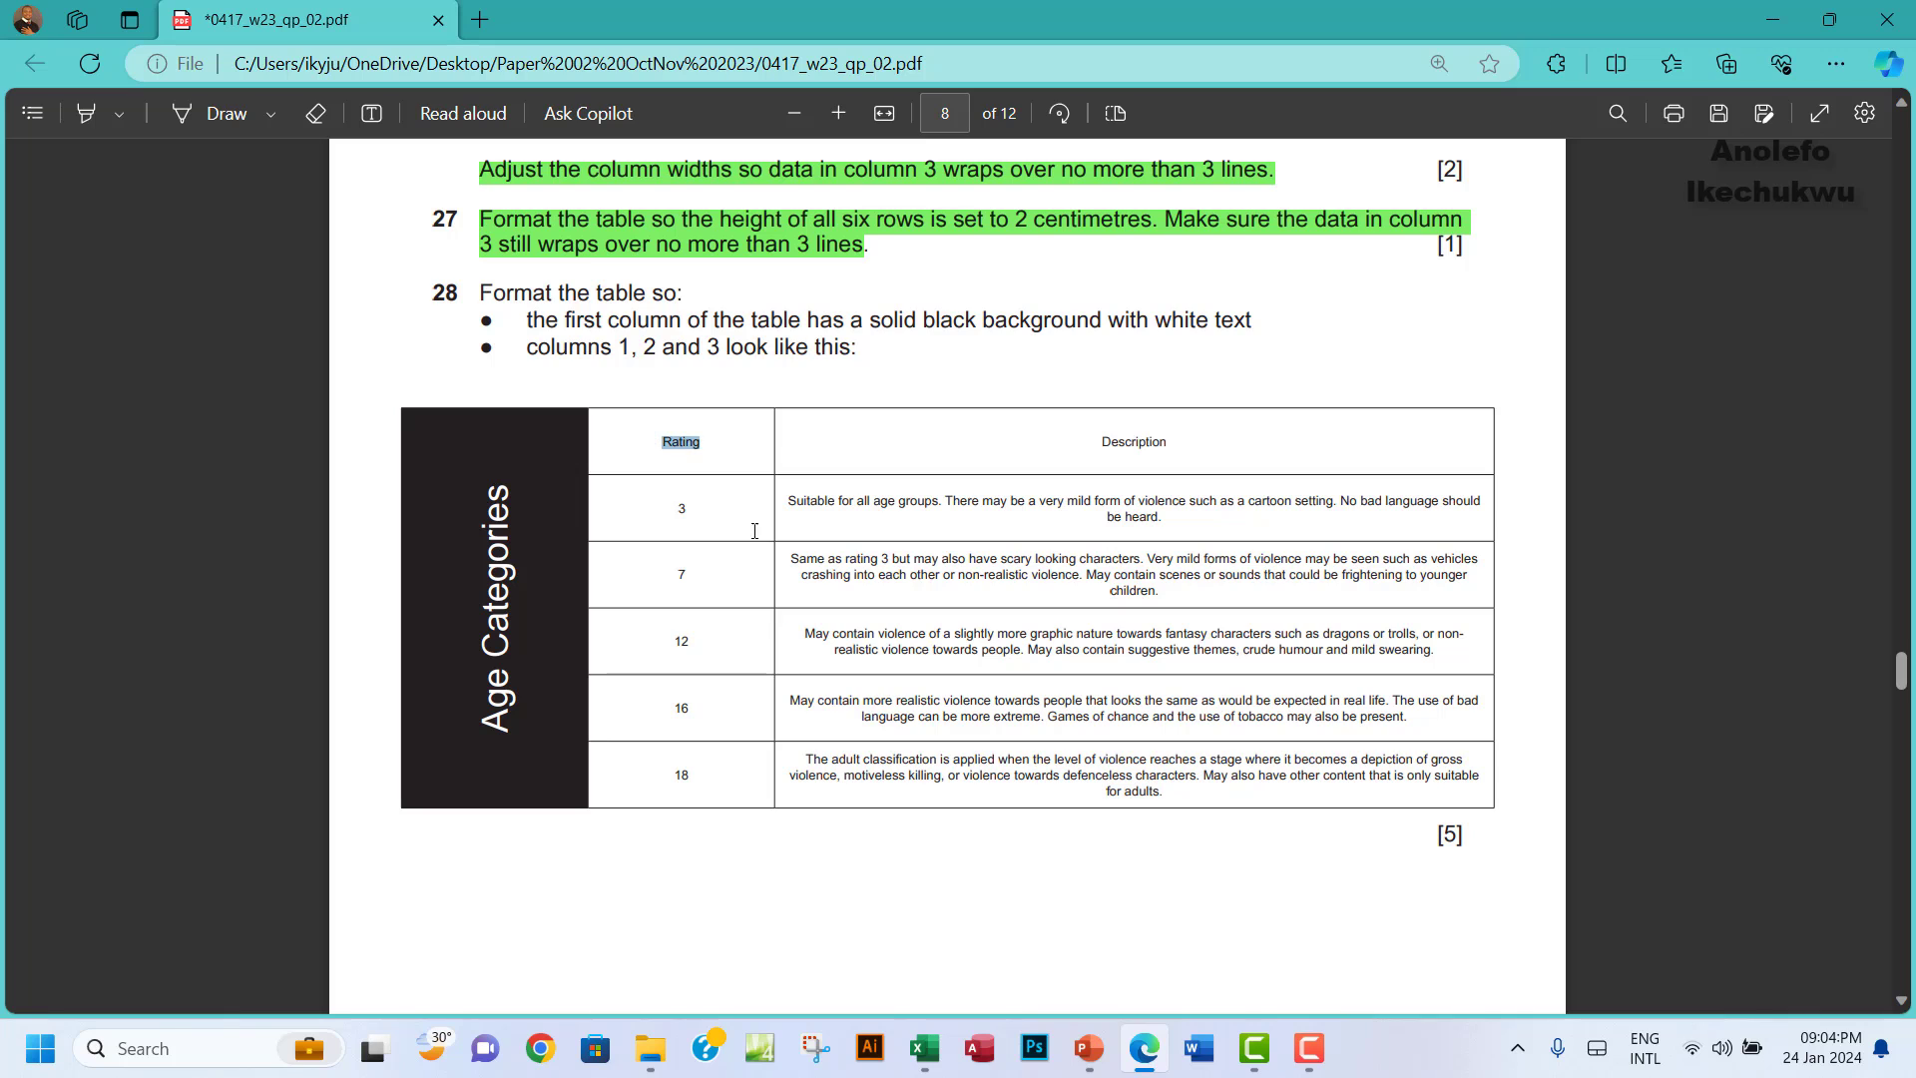
Read task 29 on page 9 of the question paper, including the sample layout for the Content descriptors slide.
click(1150, 775)
scroll(1154, 781, down, 3)
scroll(1155, 780, up, 1)
scroll(1154, 780, down, 5)
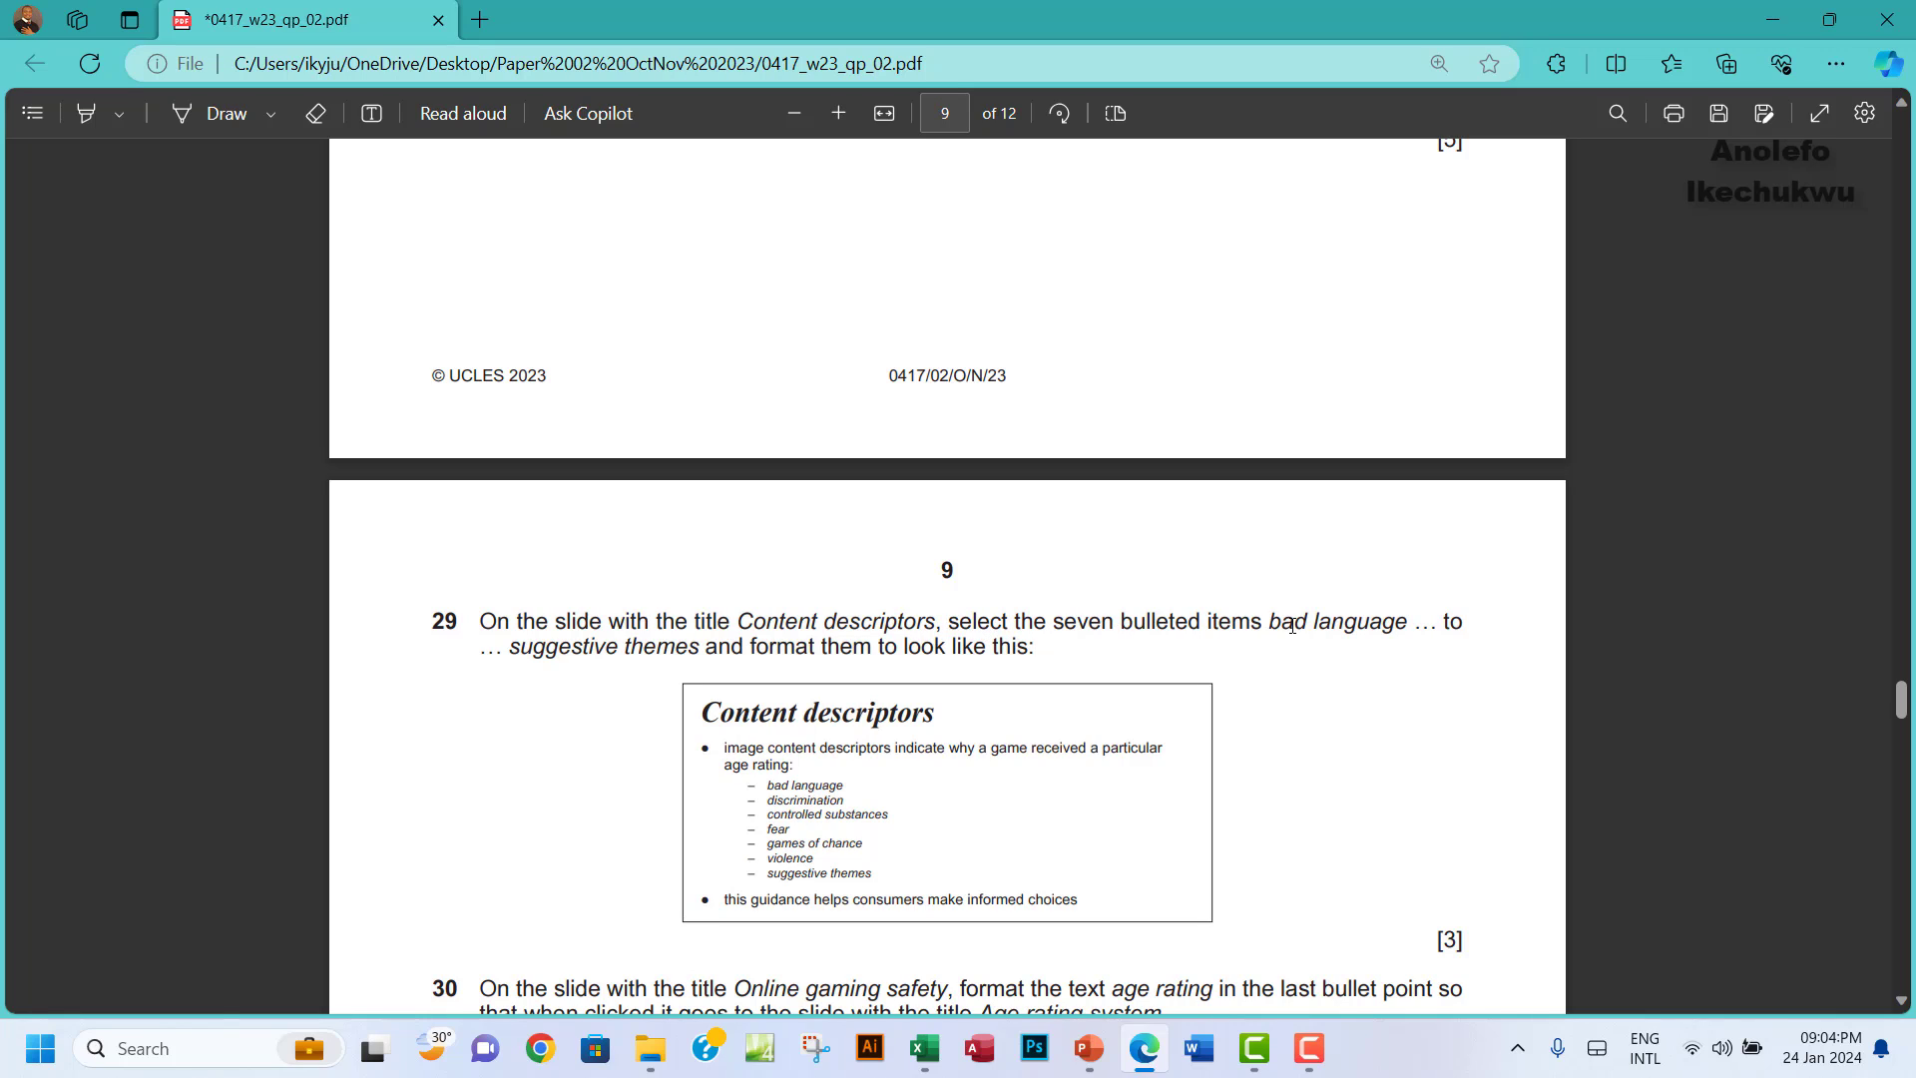
drag(1280, 624, 1407, 624)
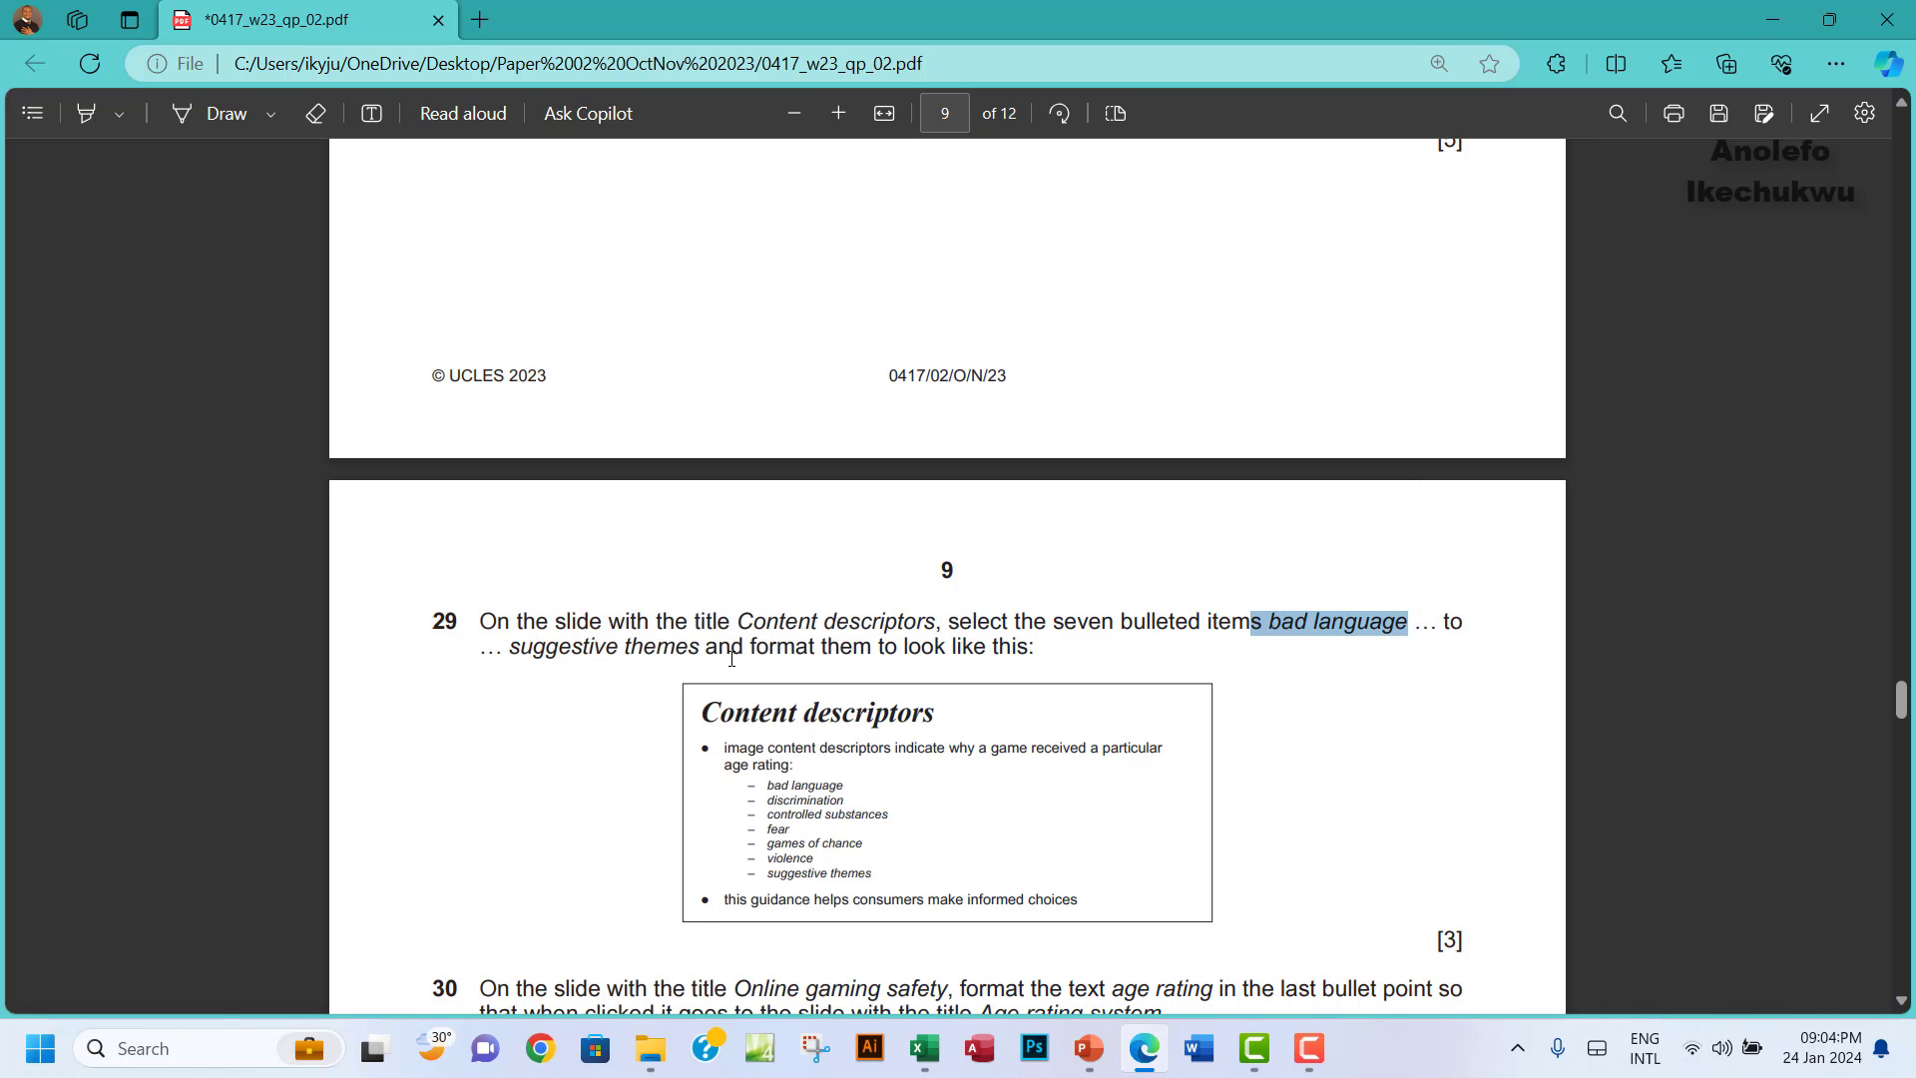
drag(766, 786, 856, 791)
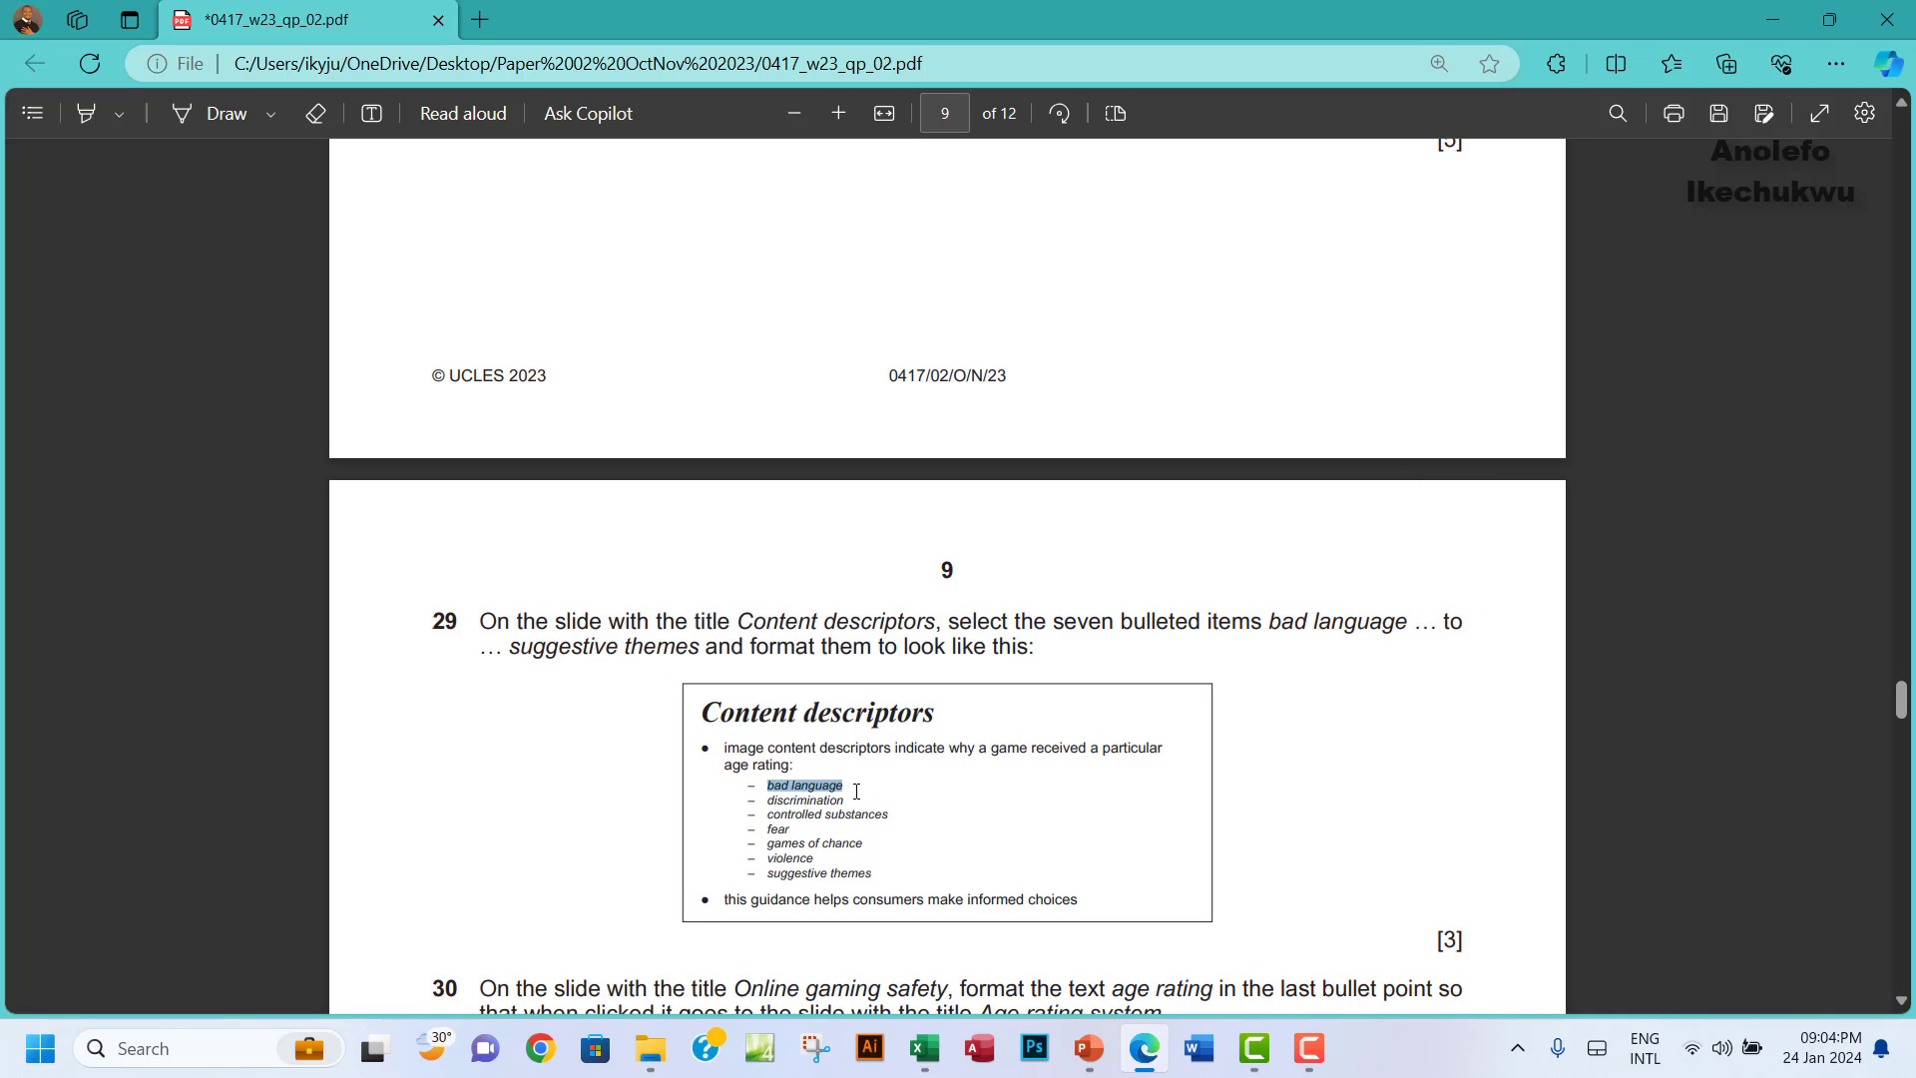
click(856, 791)
scroll(1072, 671, down, 3)
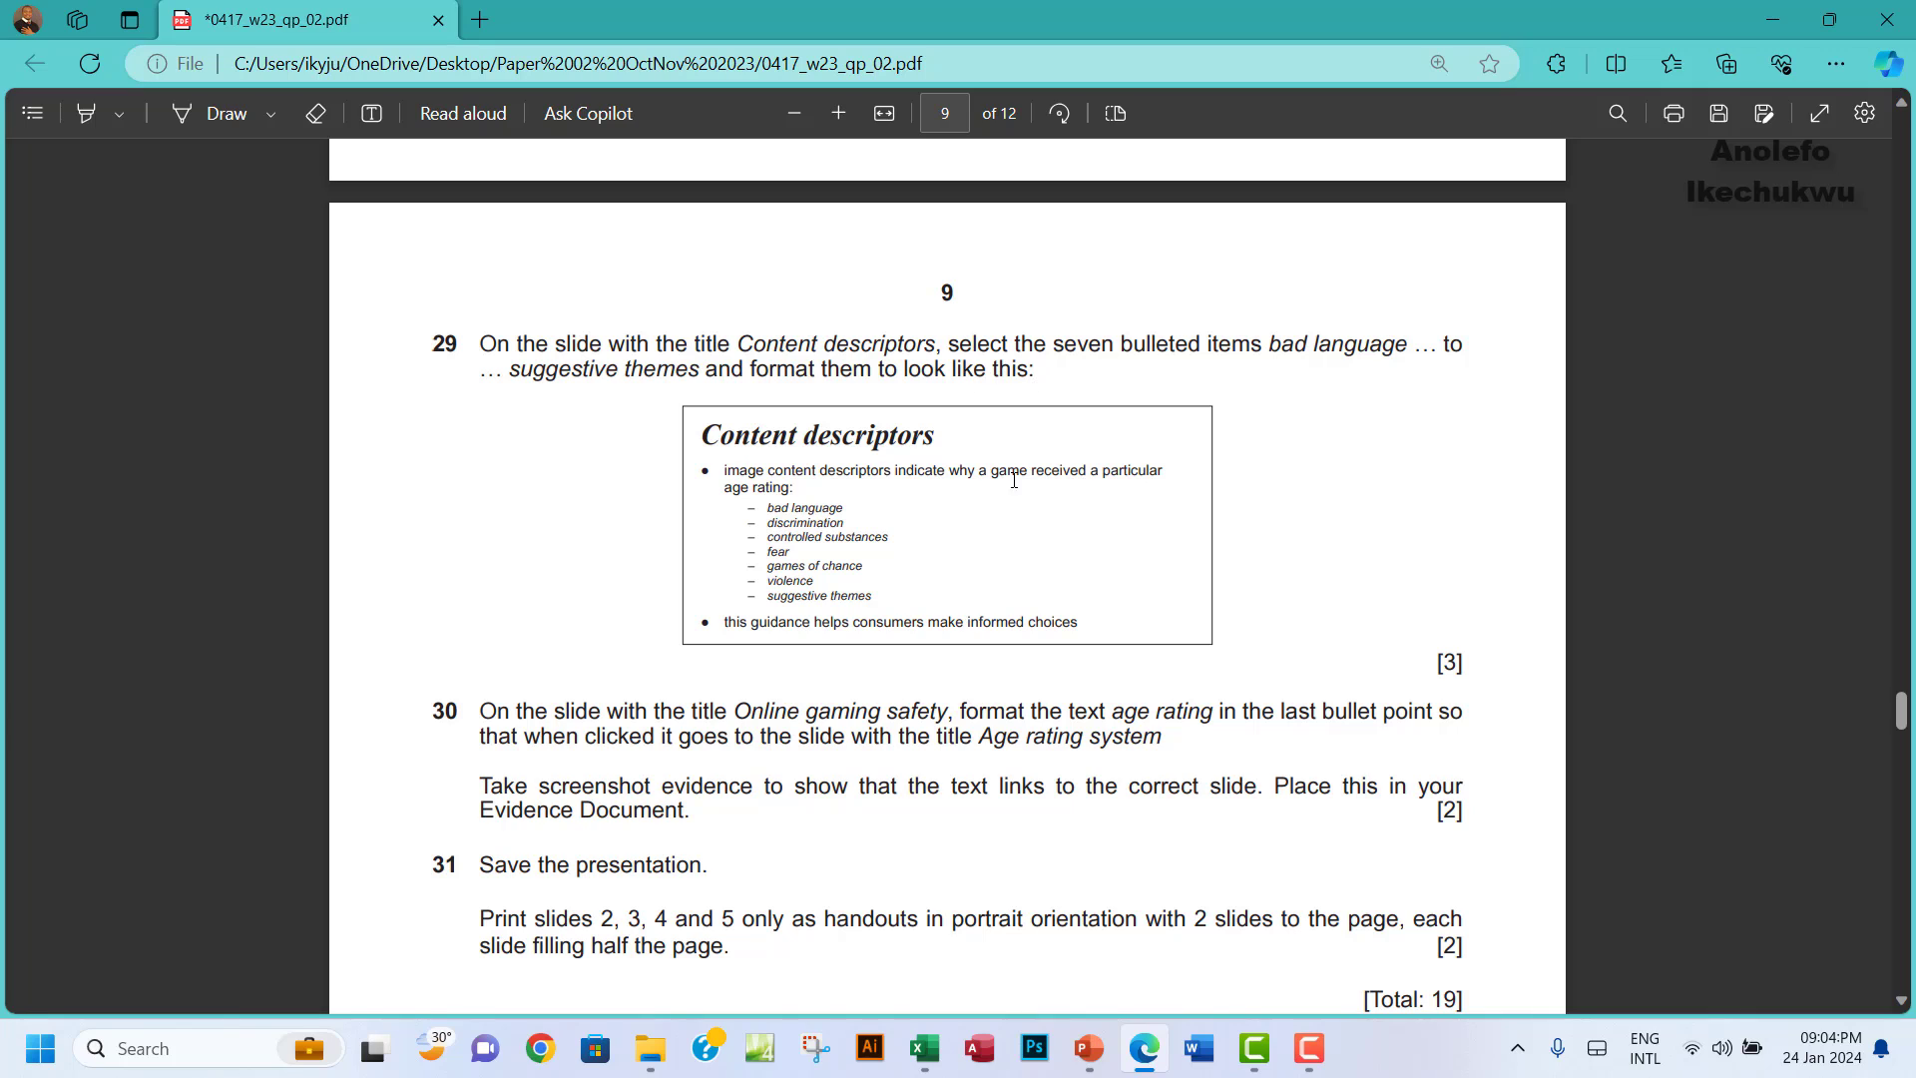
In PowerPoint, change the bullets of the seven items from bad language to suggestive themes on the Content descriptors slide to the Soft Hyphen symbol.
click(1089, 1051)
click(90, 756)
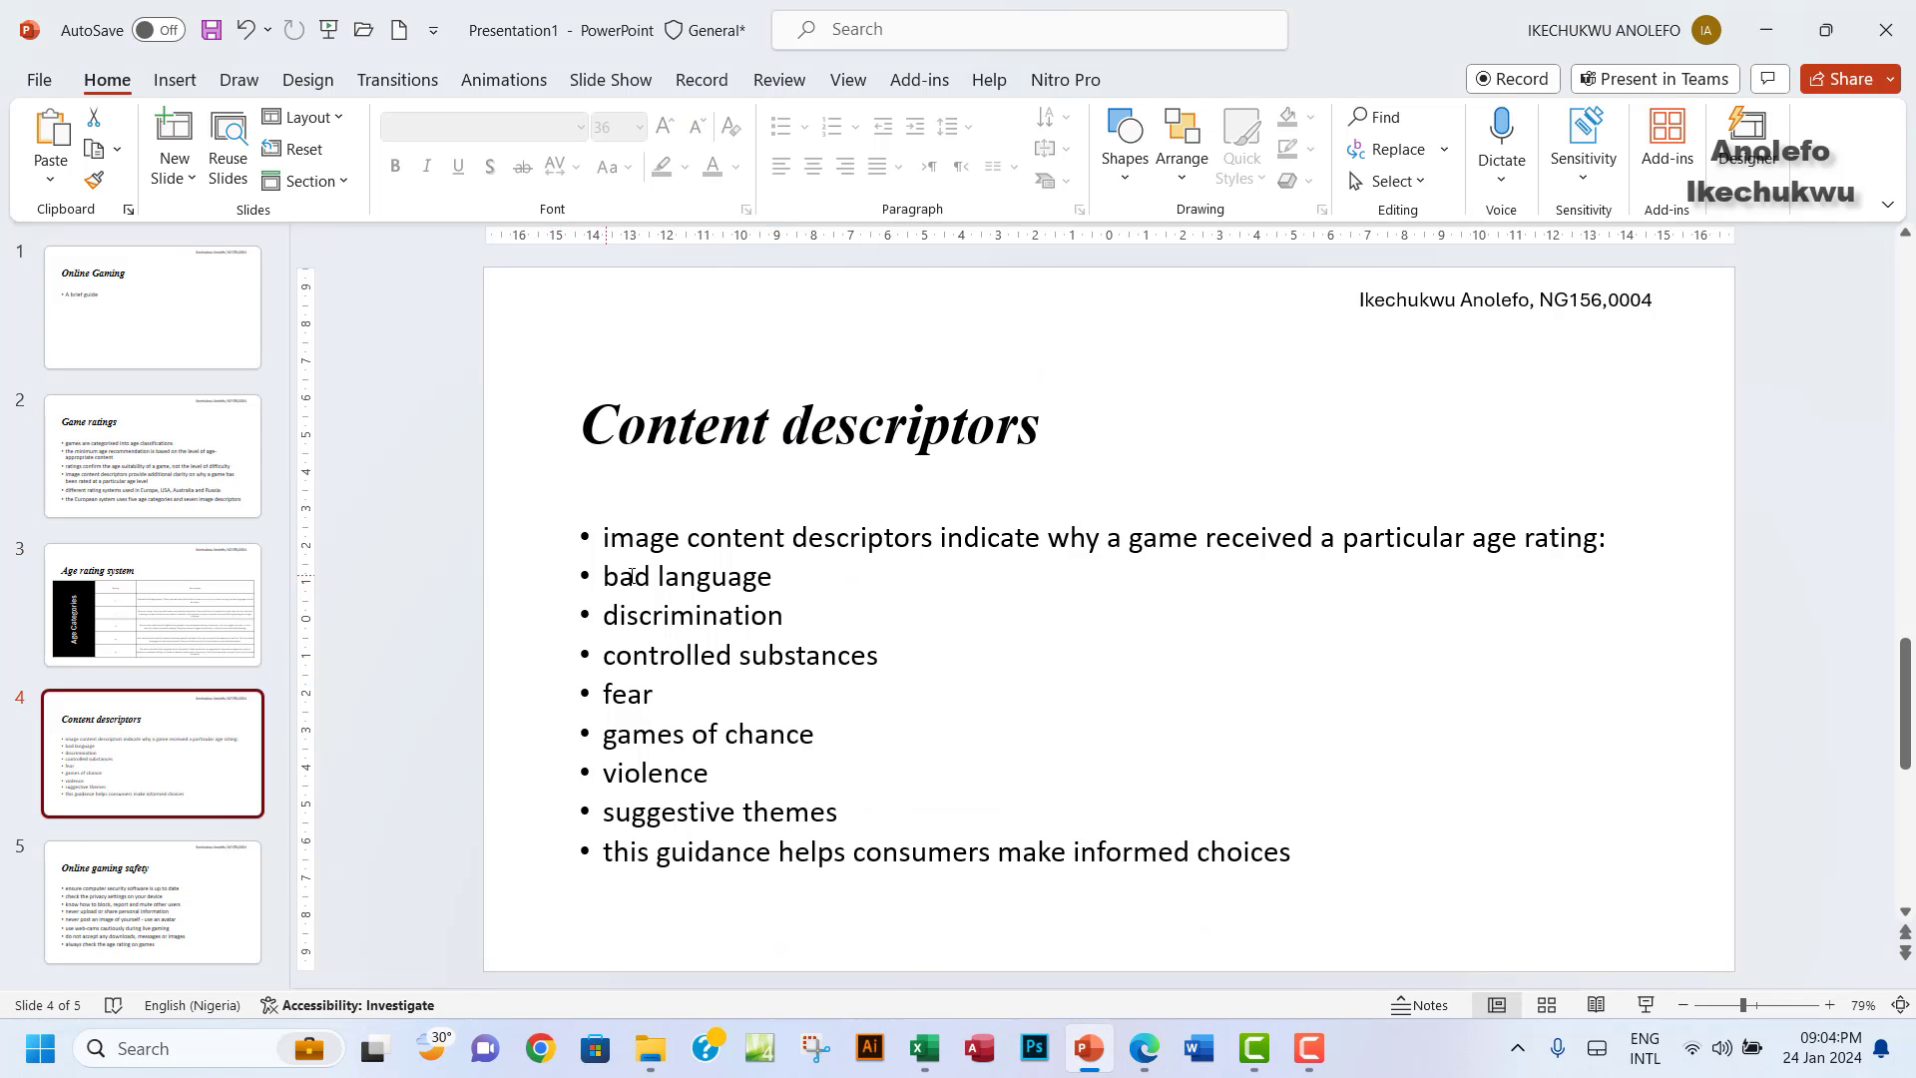
drag(606, 577, 858, 813)
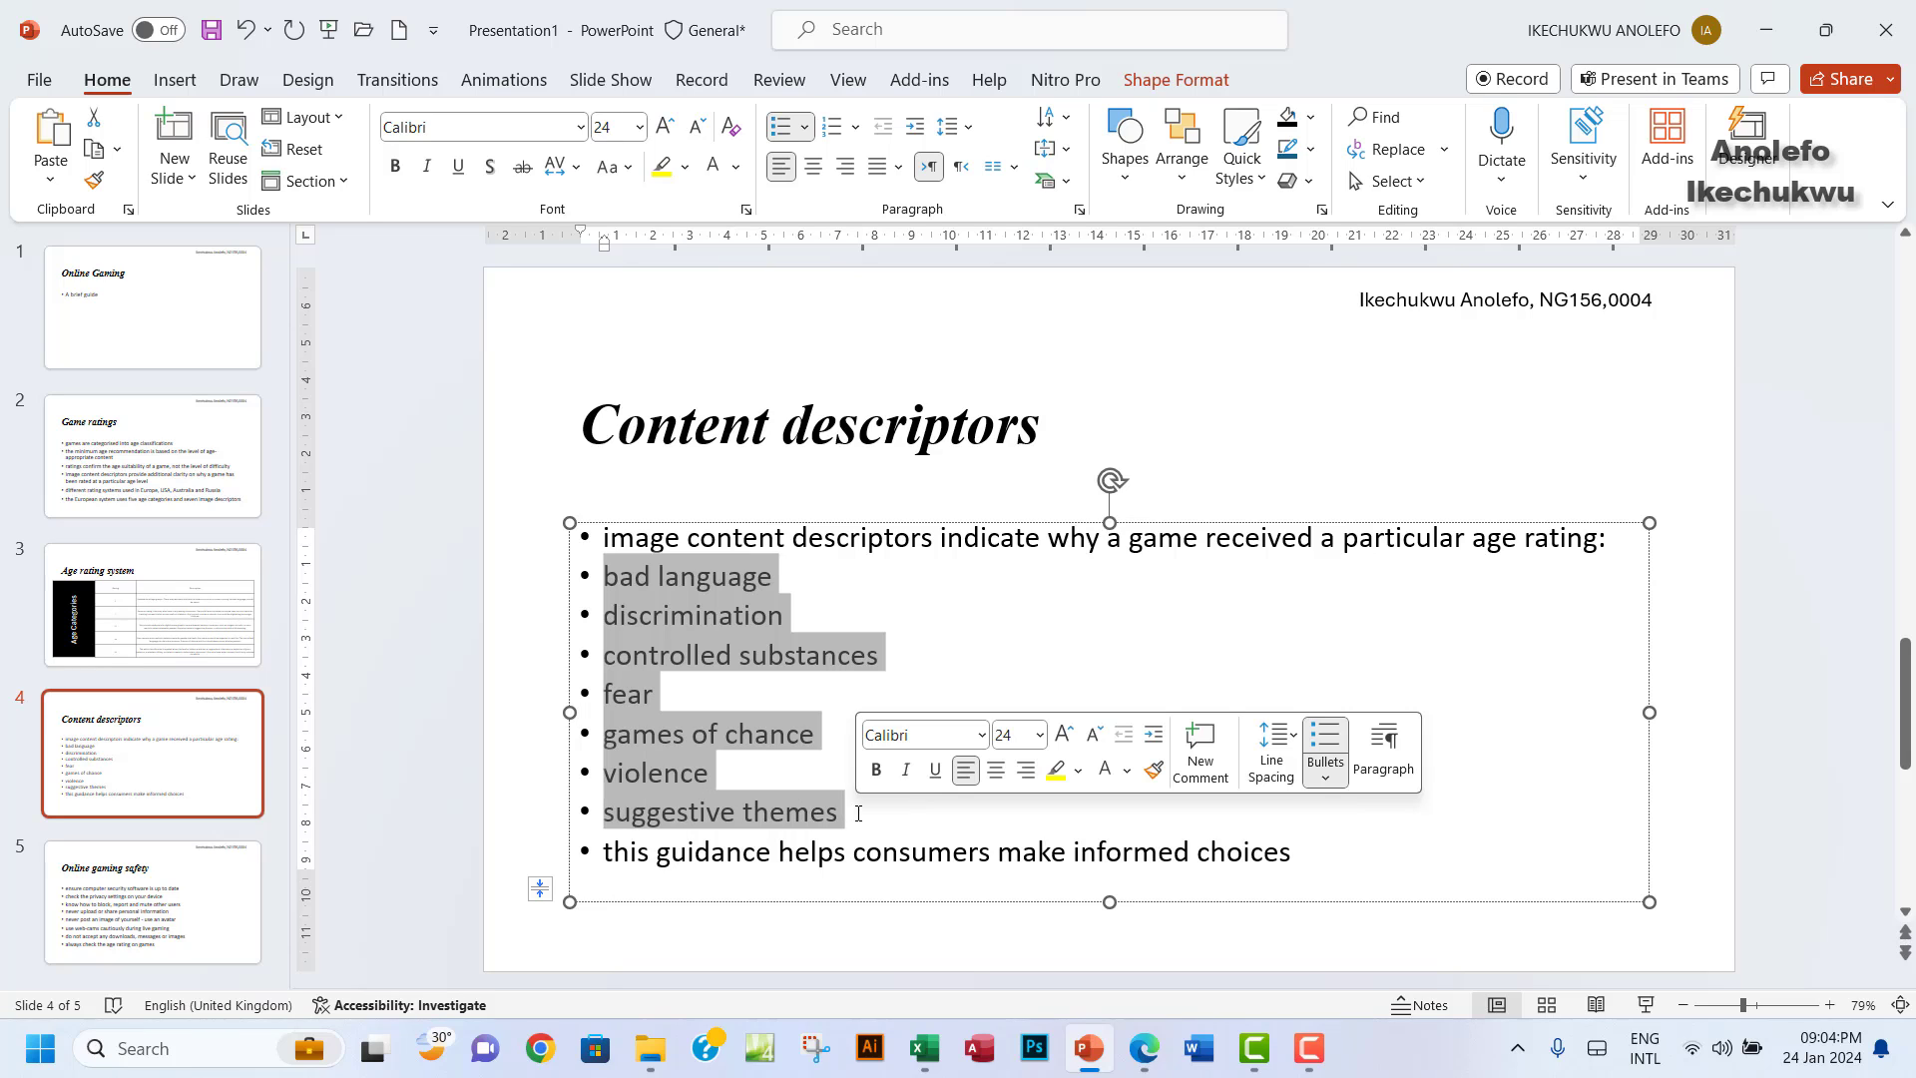
click(805, 129)
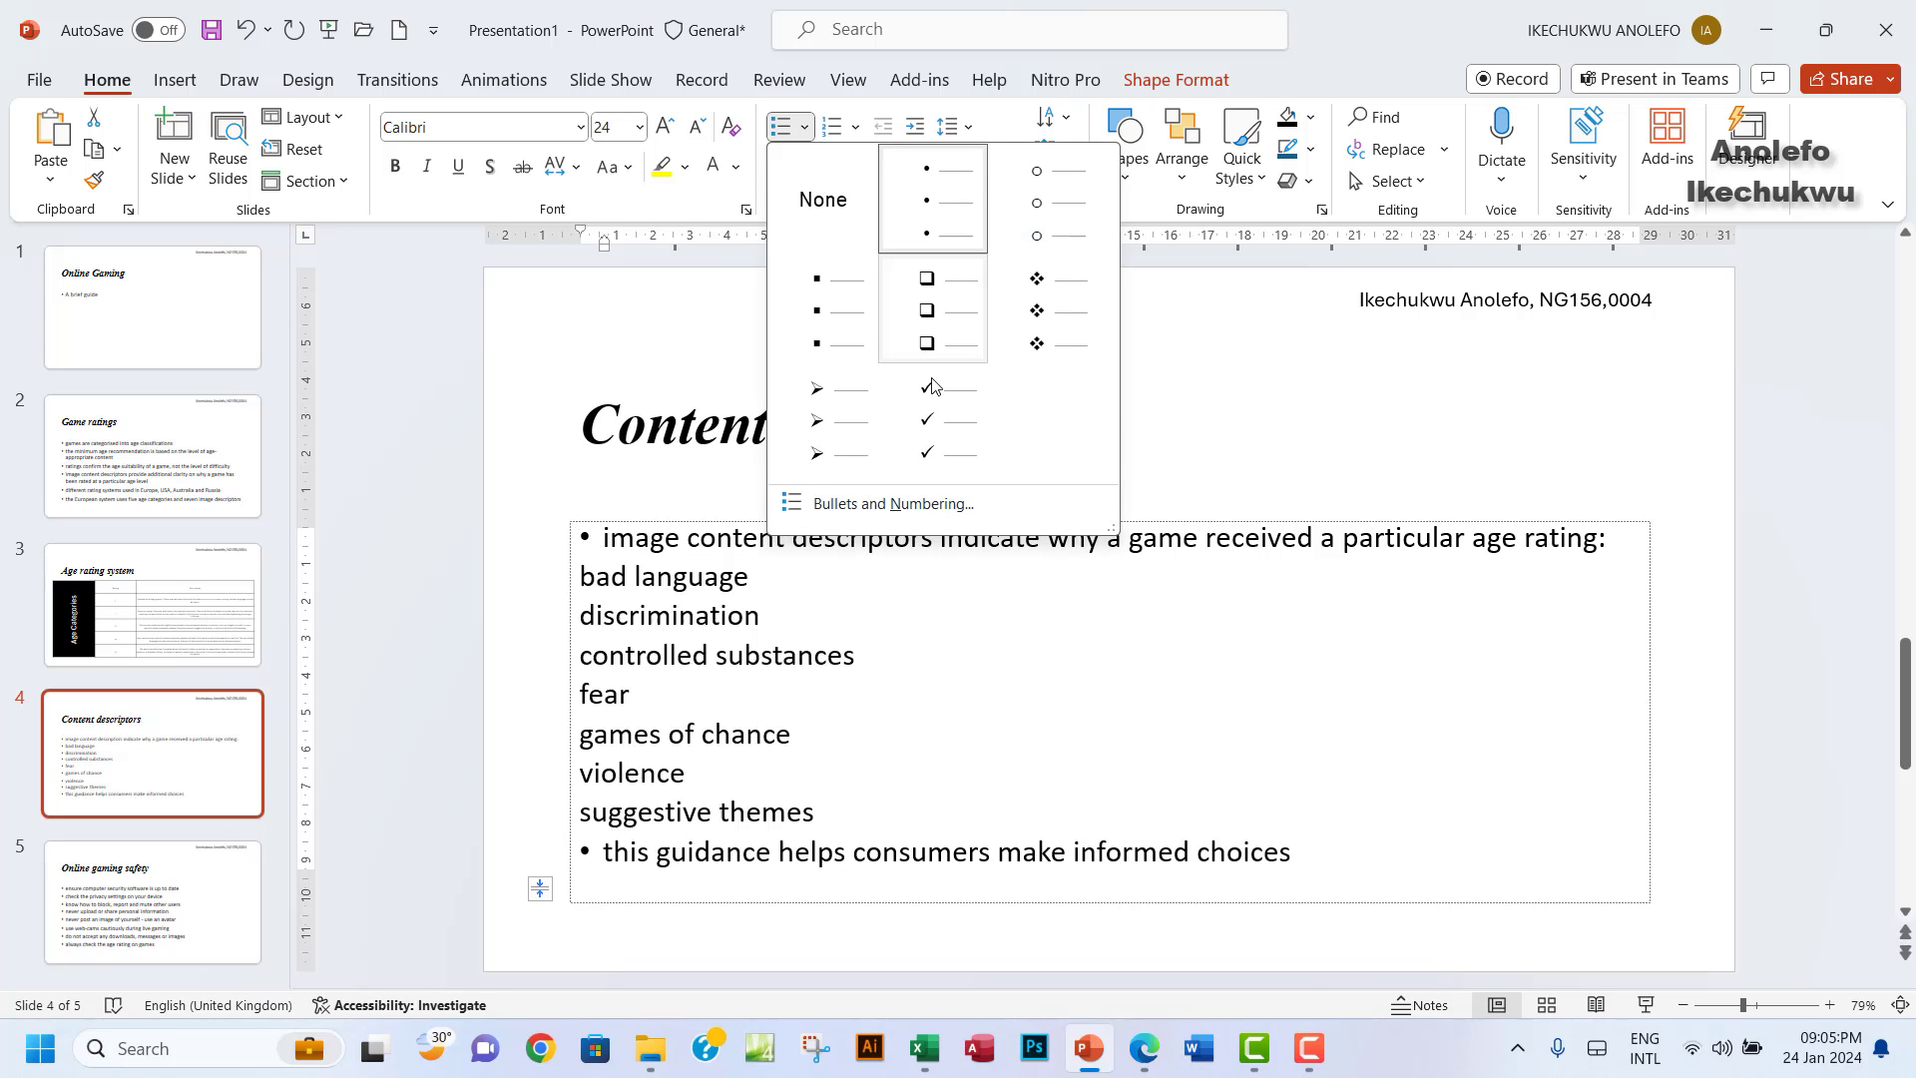
click(863, 506)
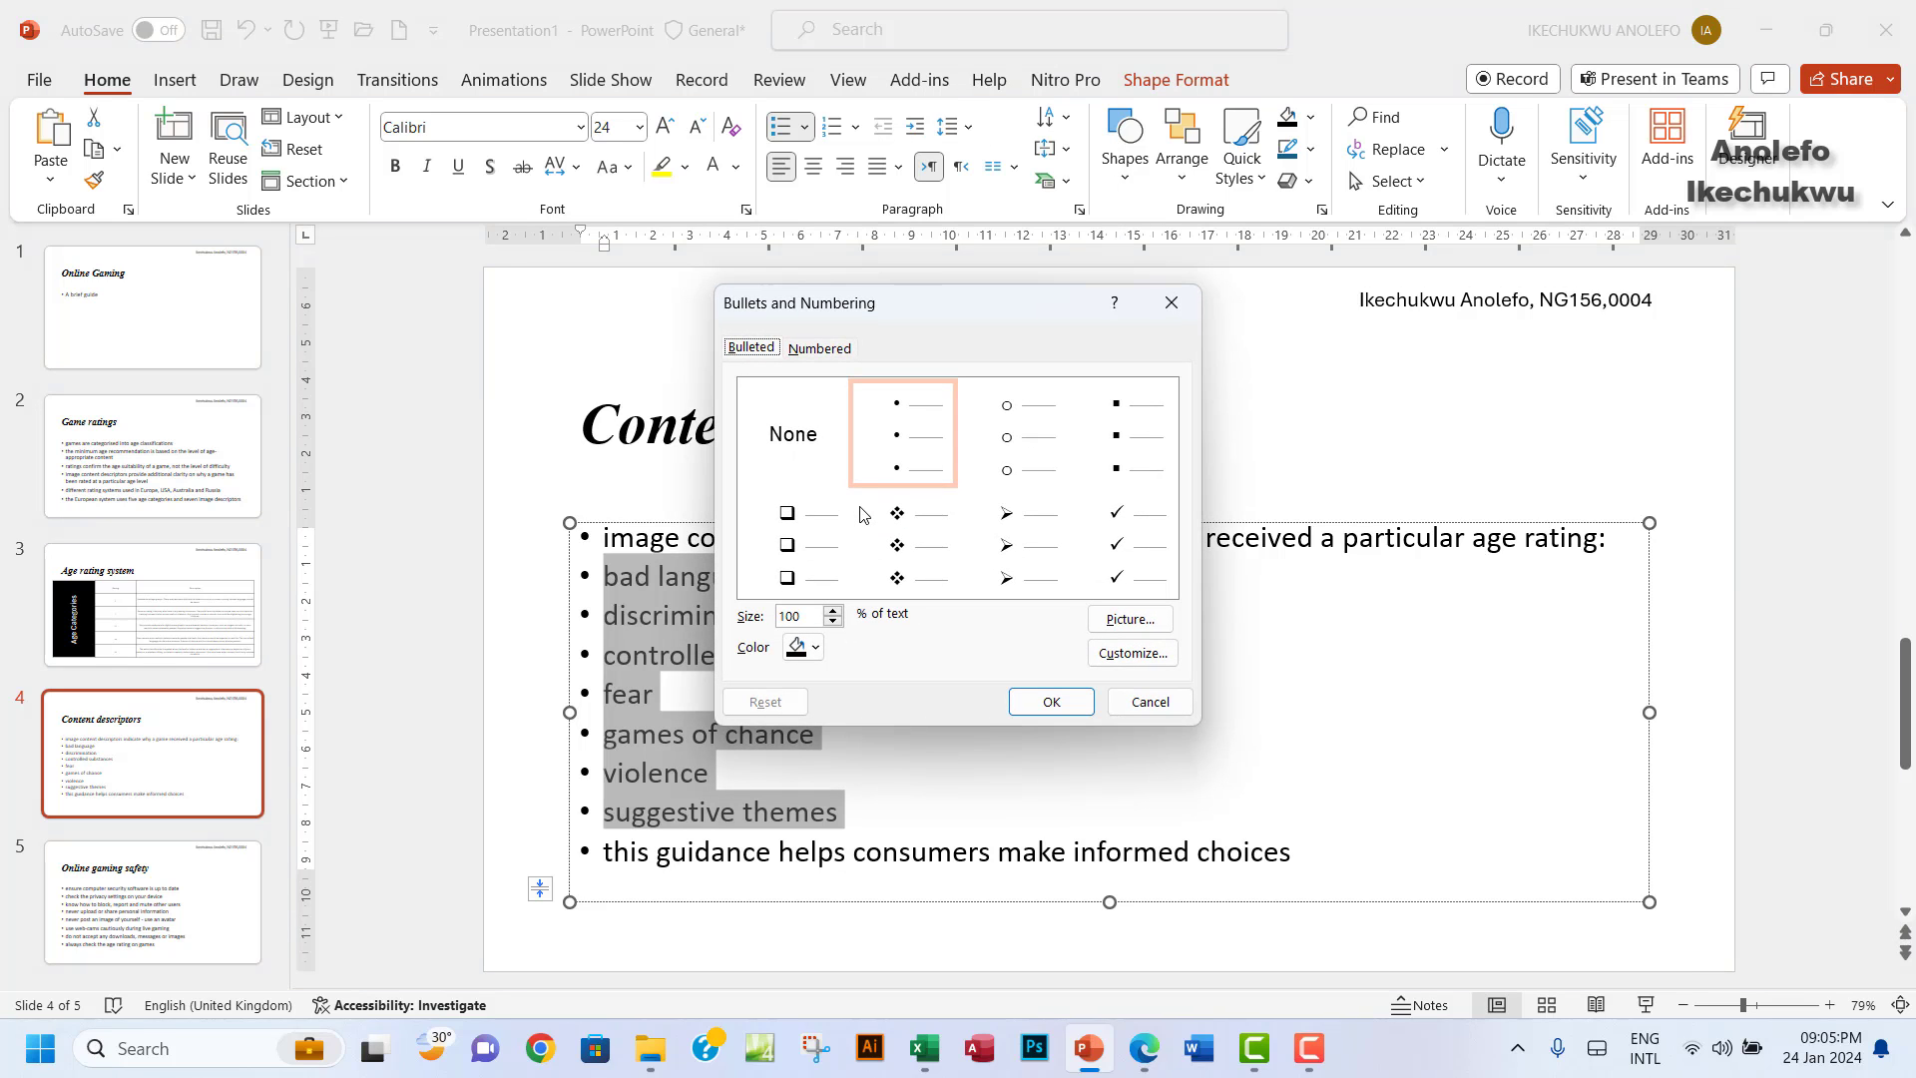
click(1131, 654)
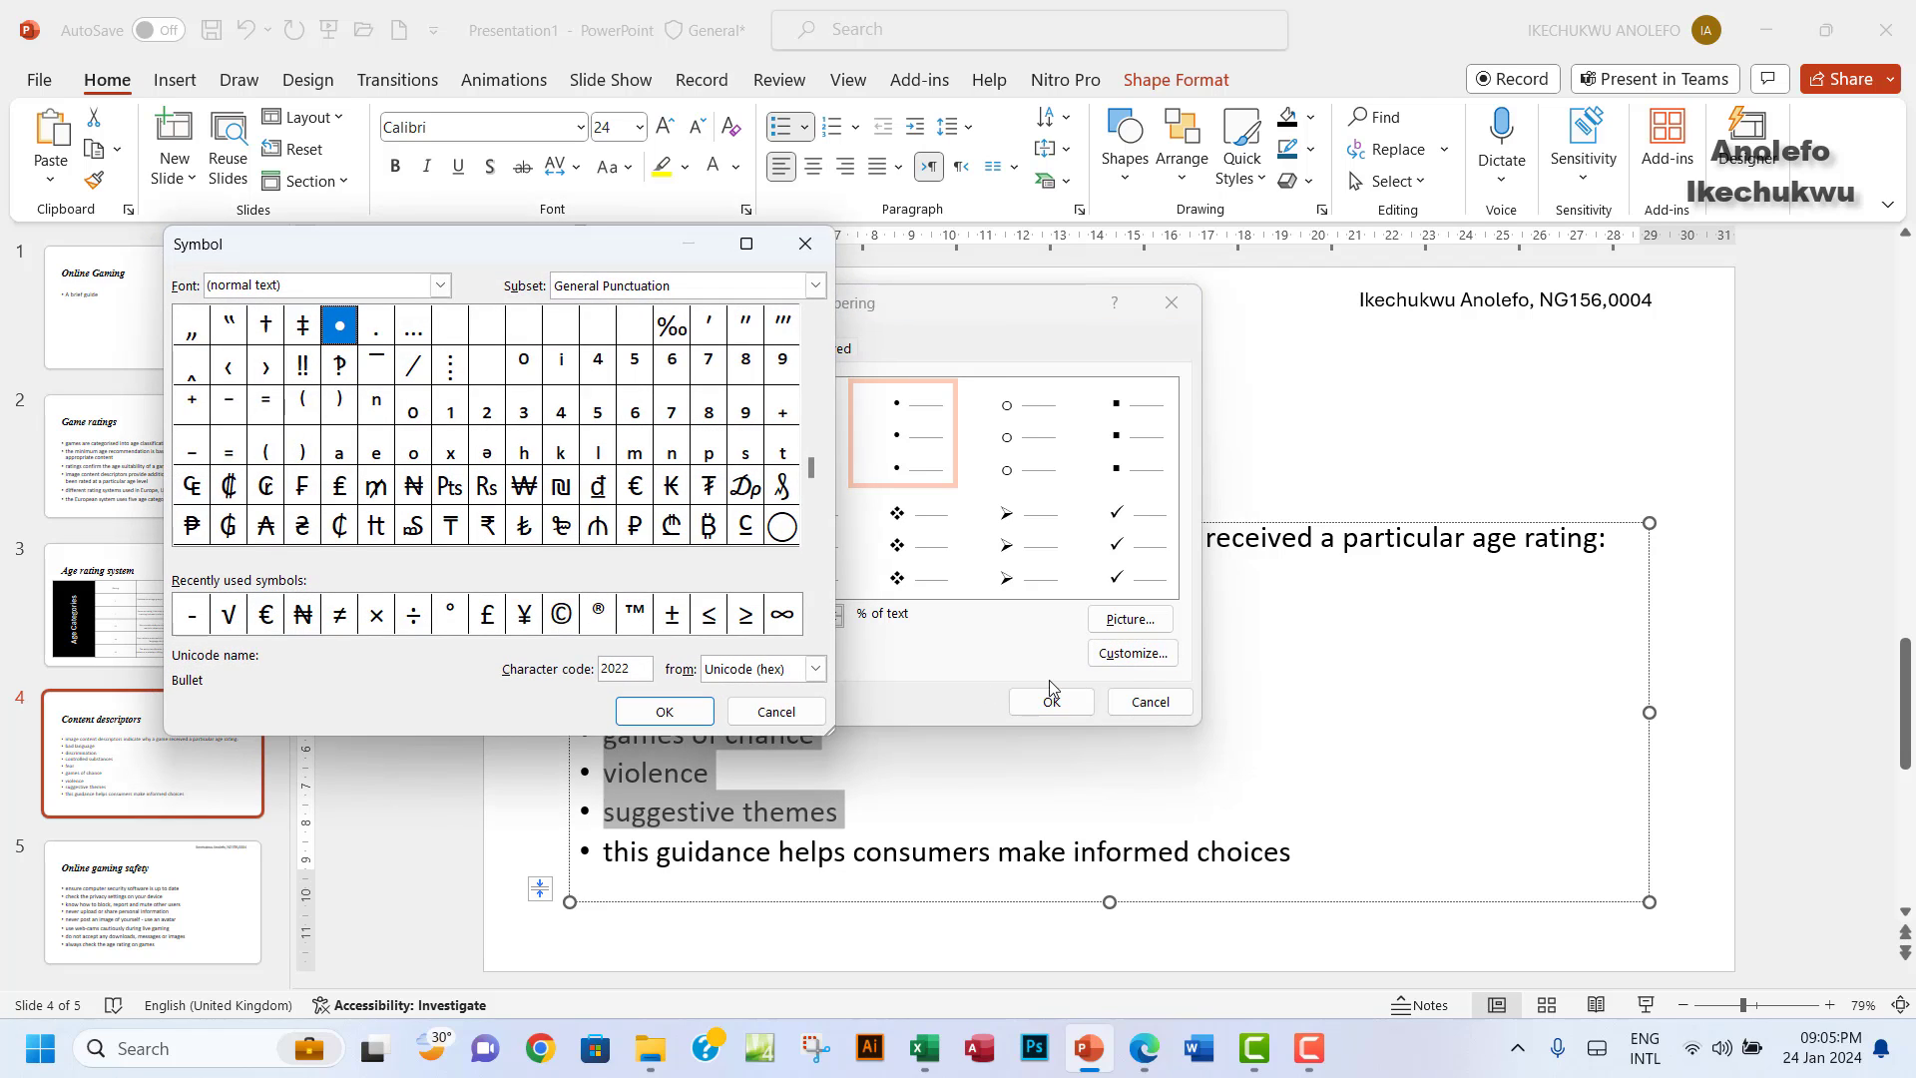
click(187, 625)
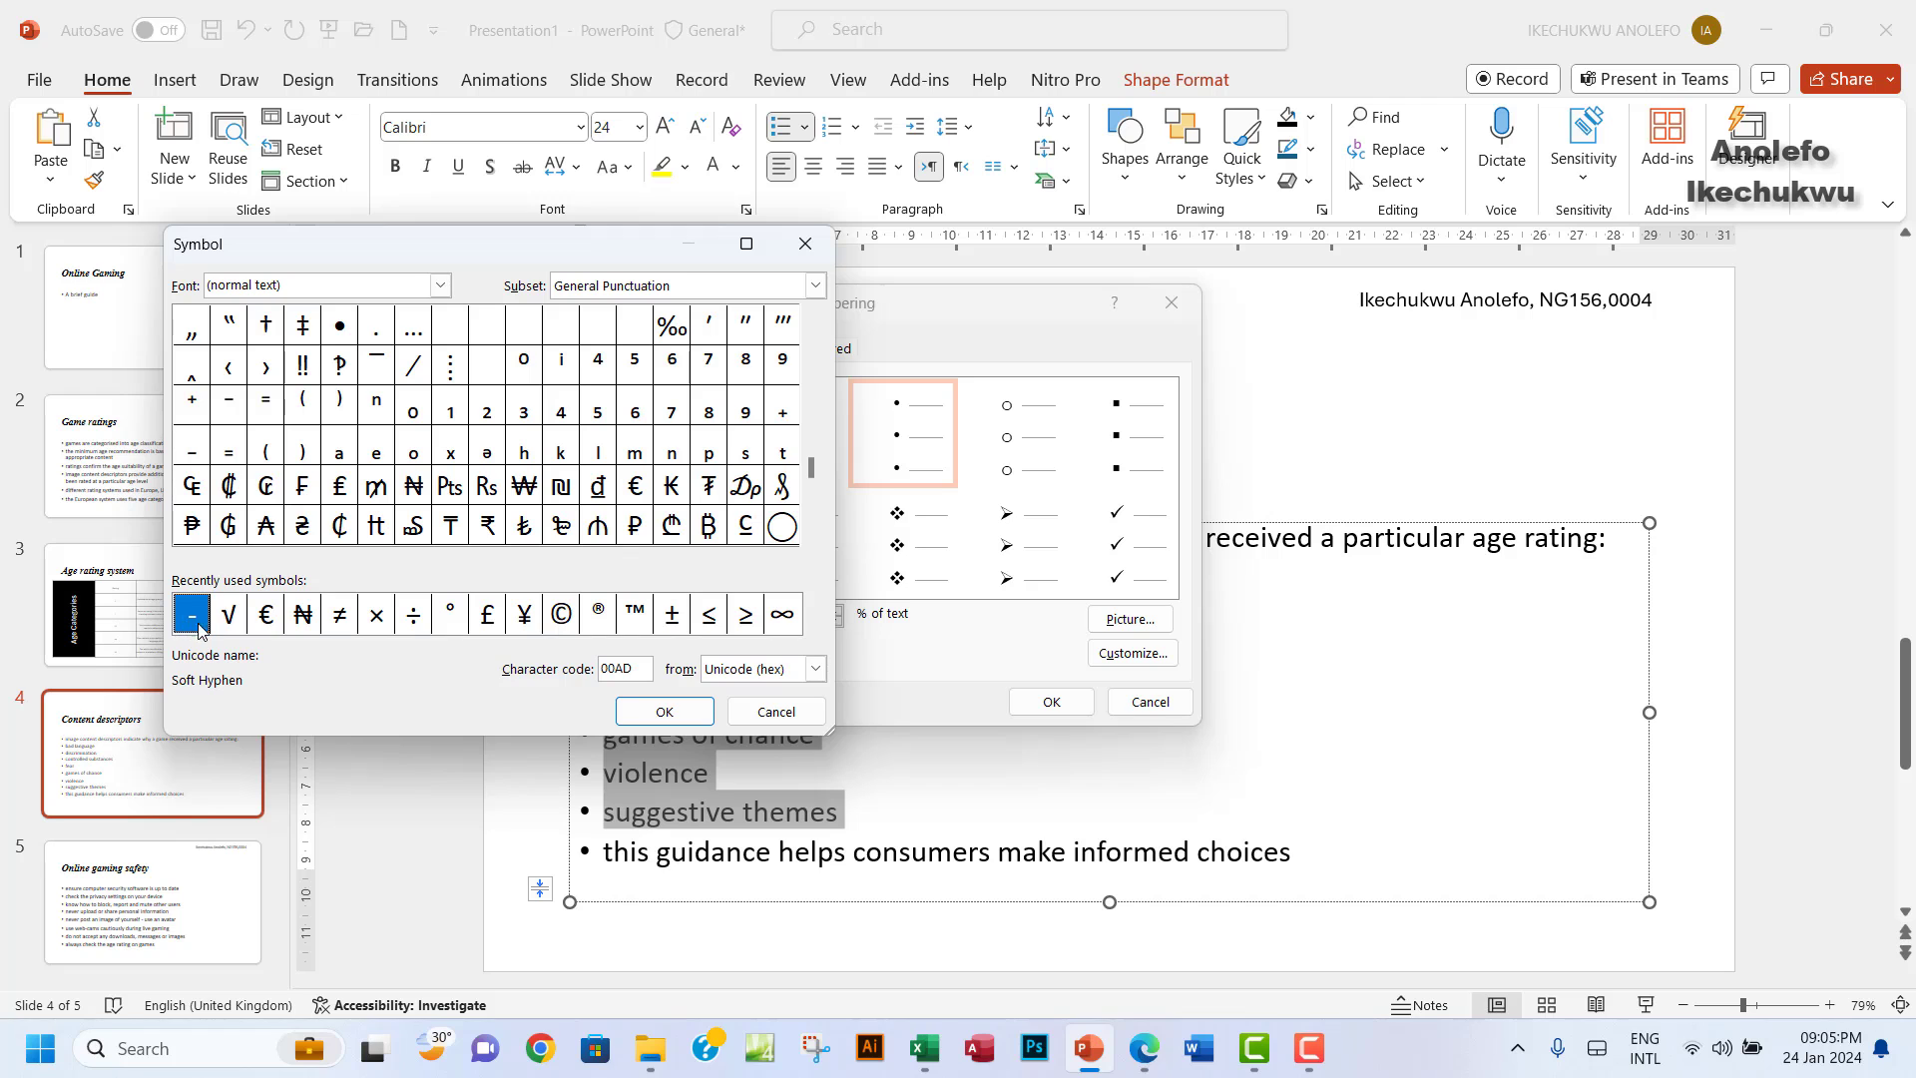
click(664, 711)
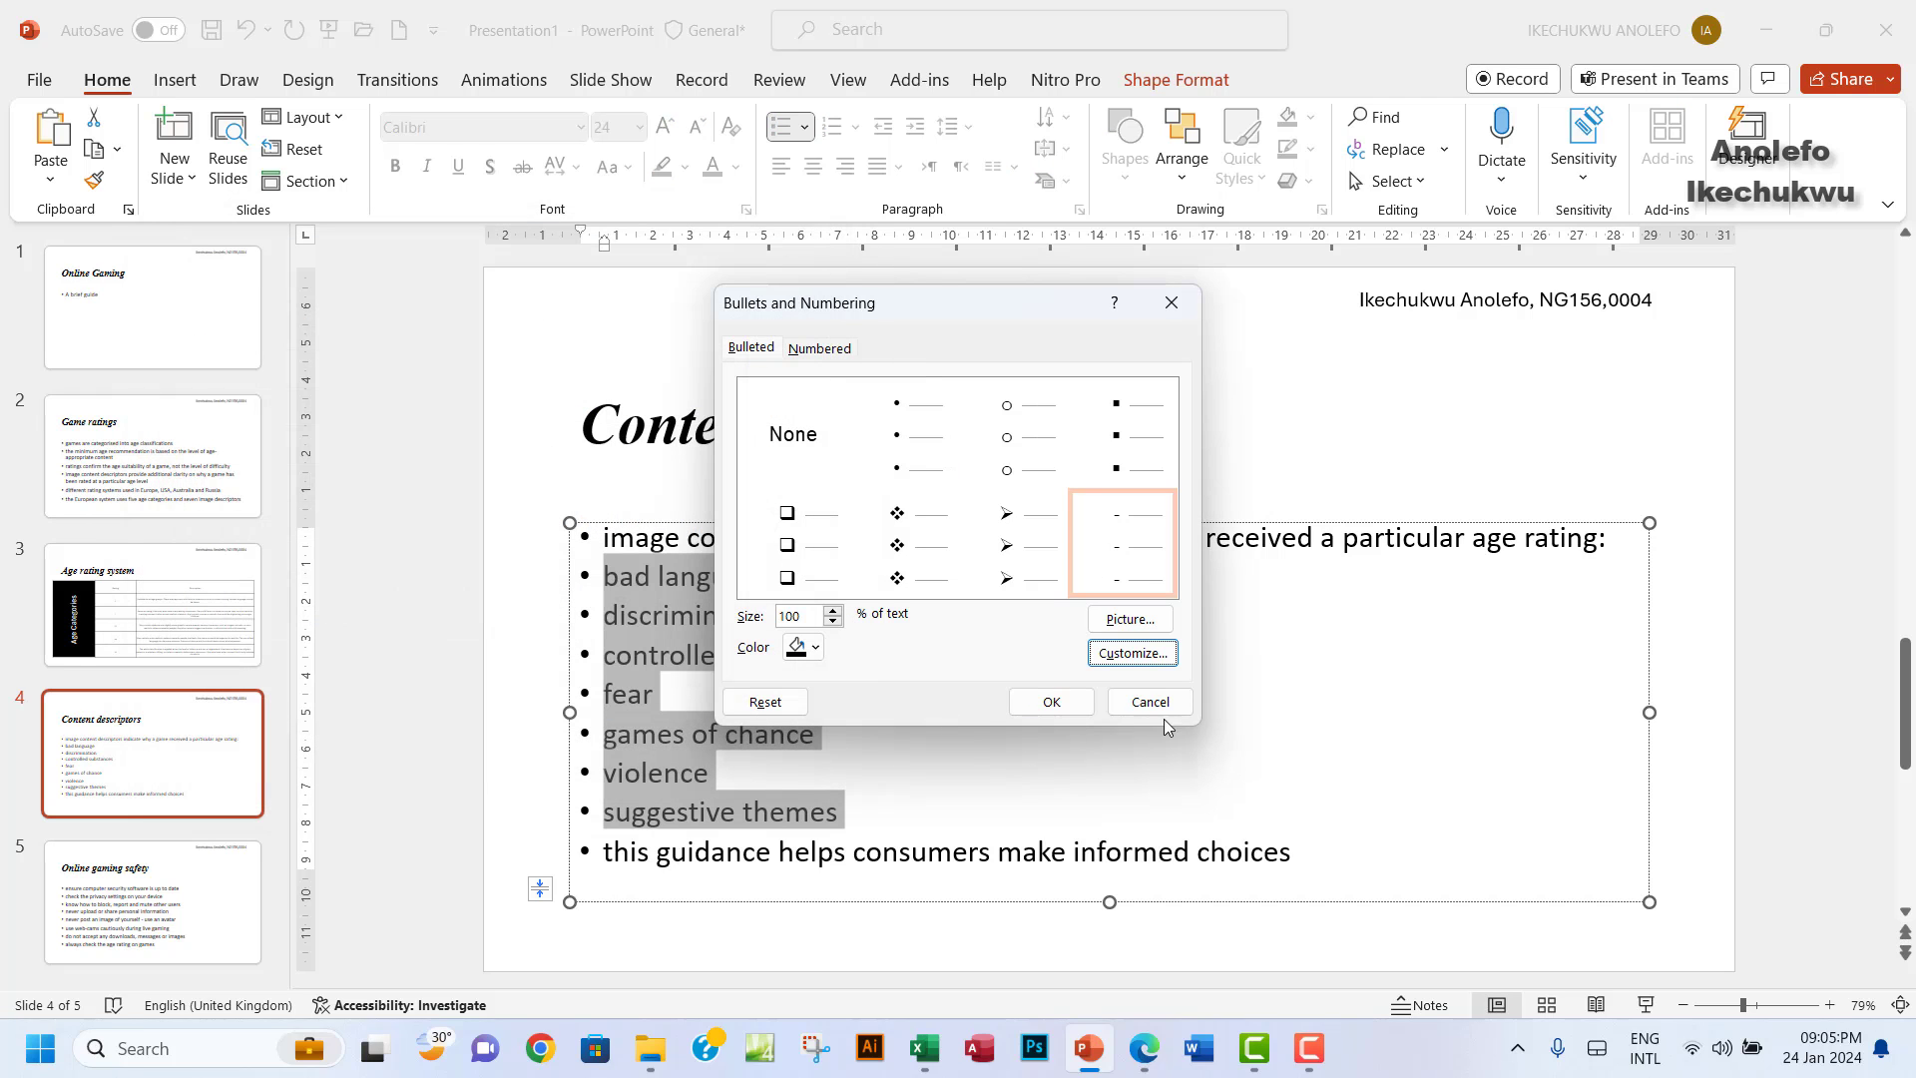
click(1048, 703)
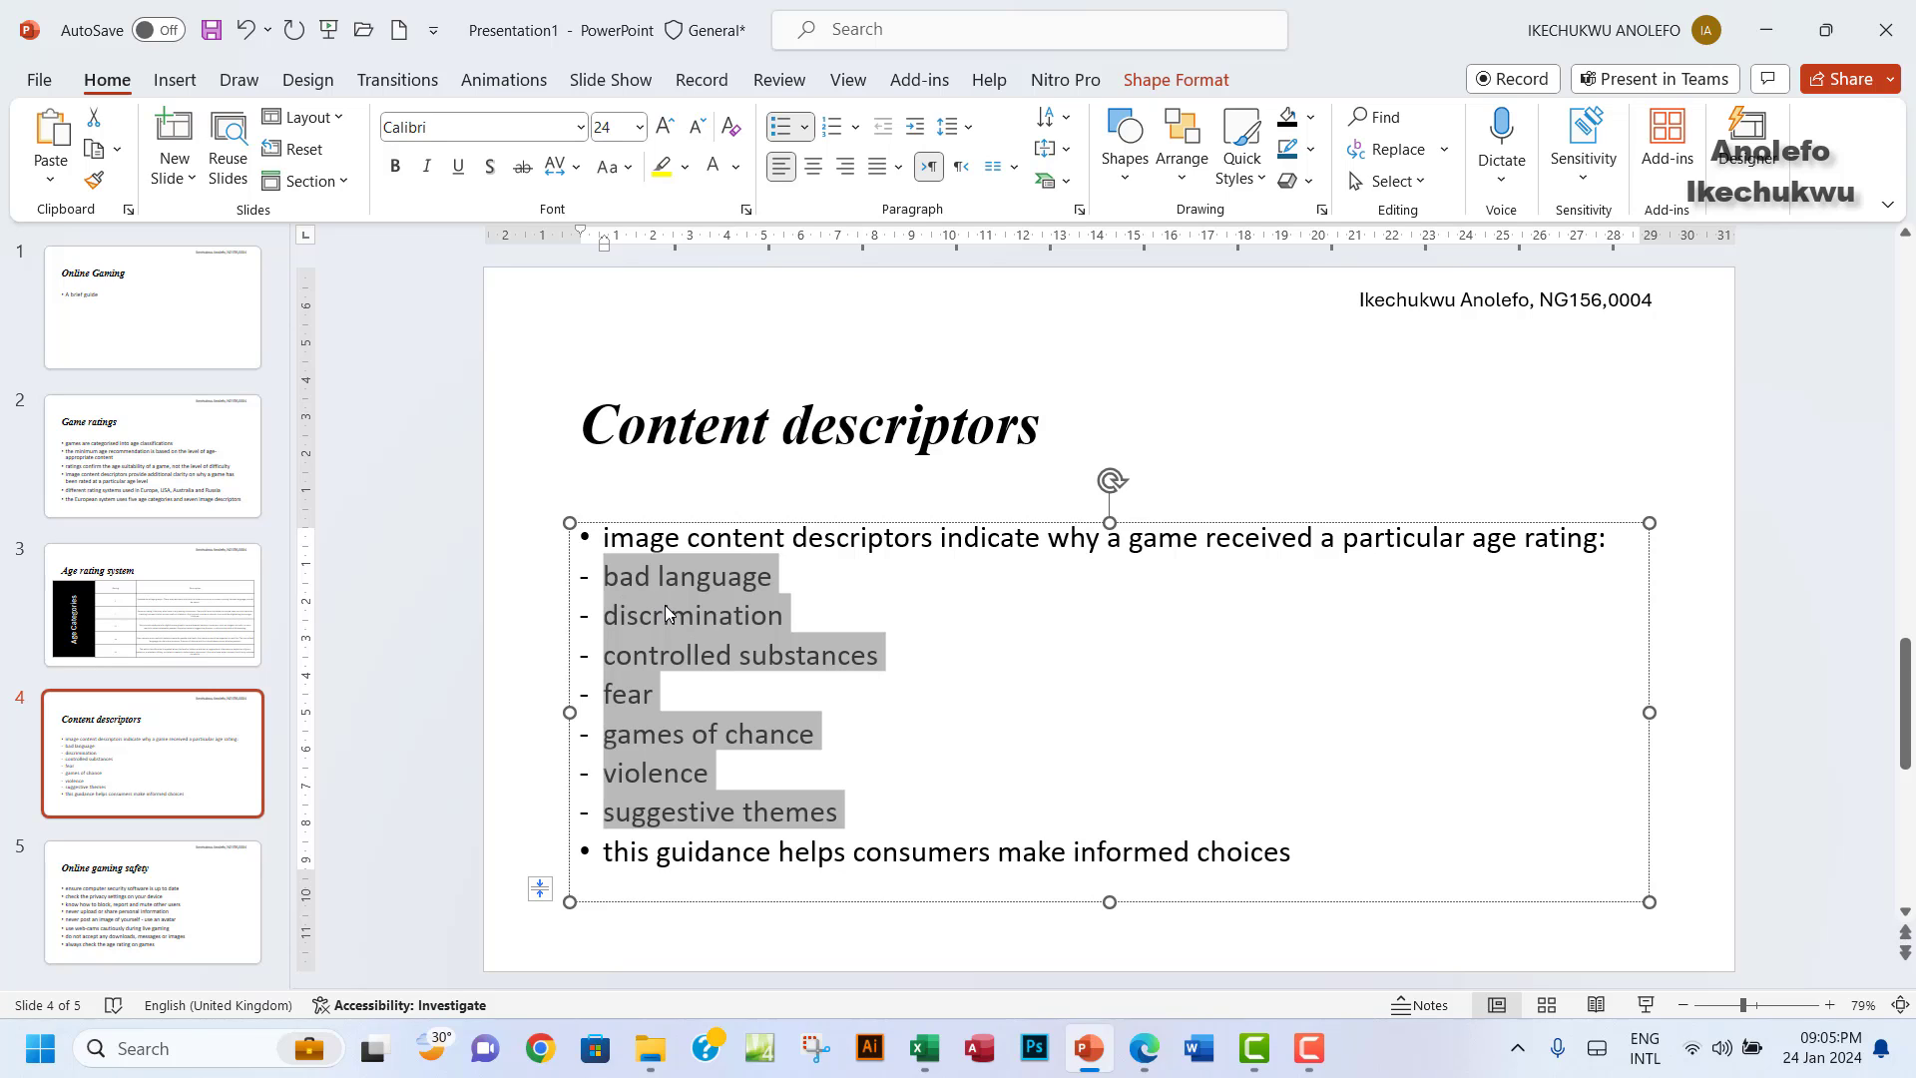
Indent the seven hyphen-bulleted items one list level and italicise them, checking the style against the sample in the question paper.
click(910, 137)
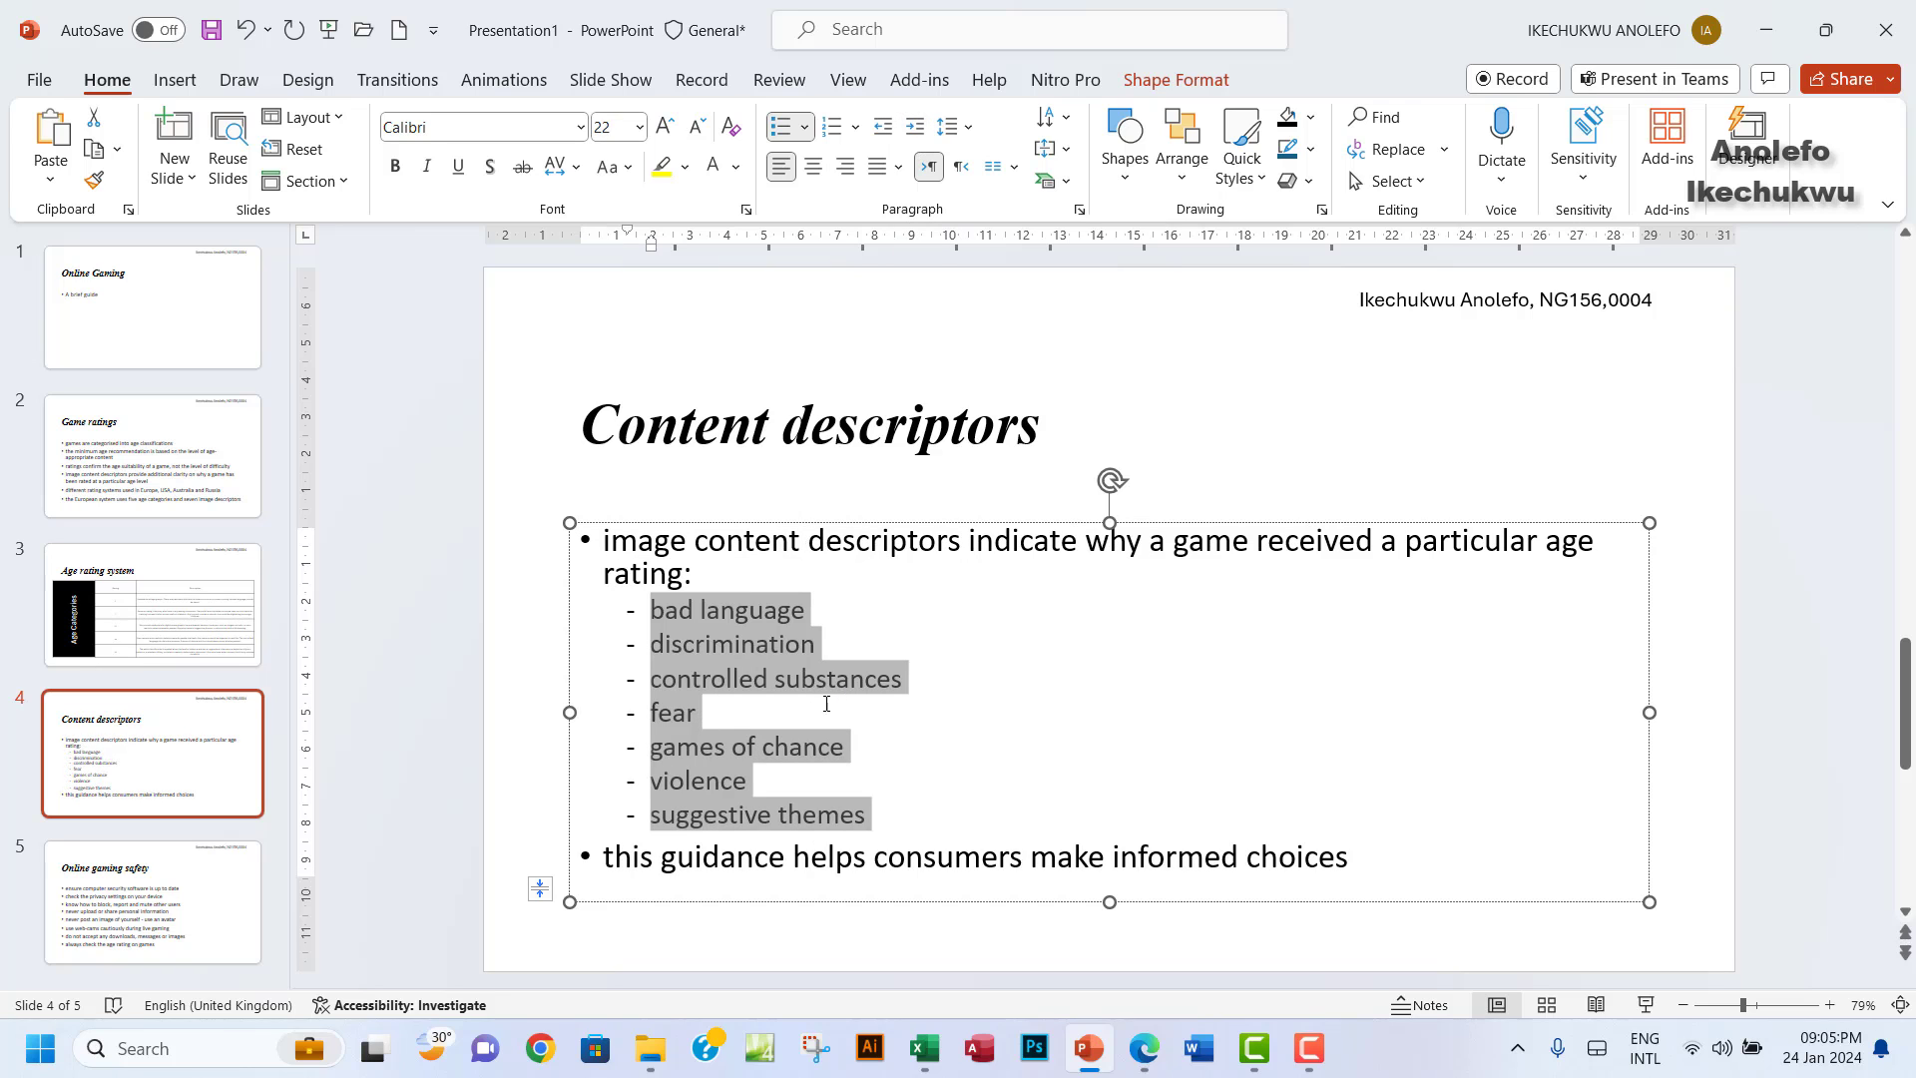
click(1138, 1050)
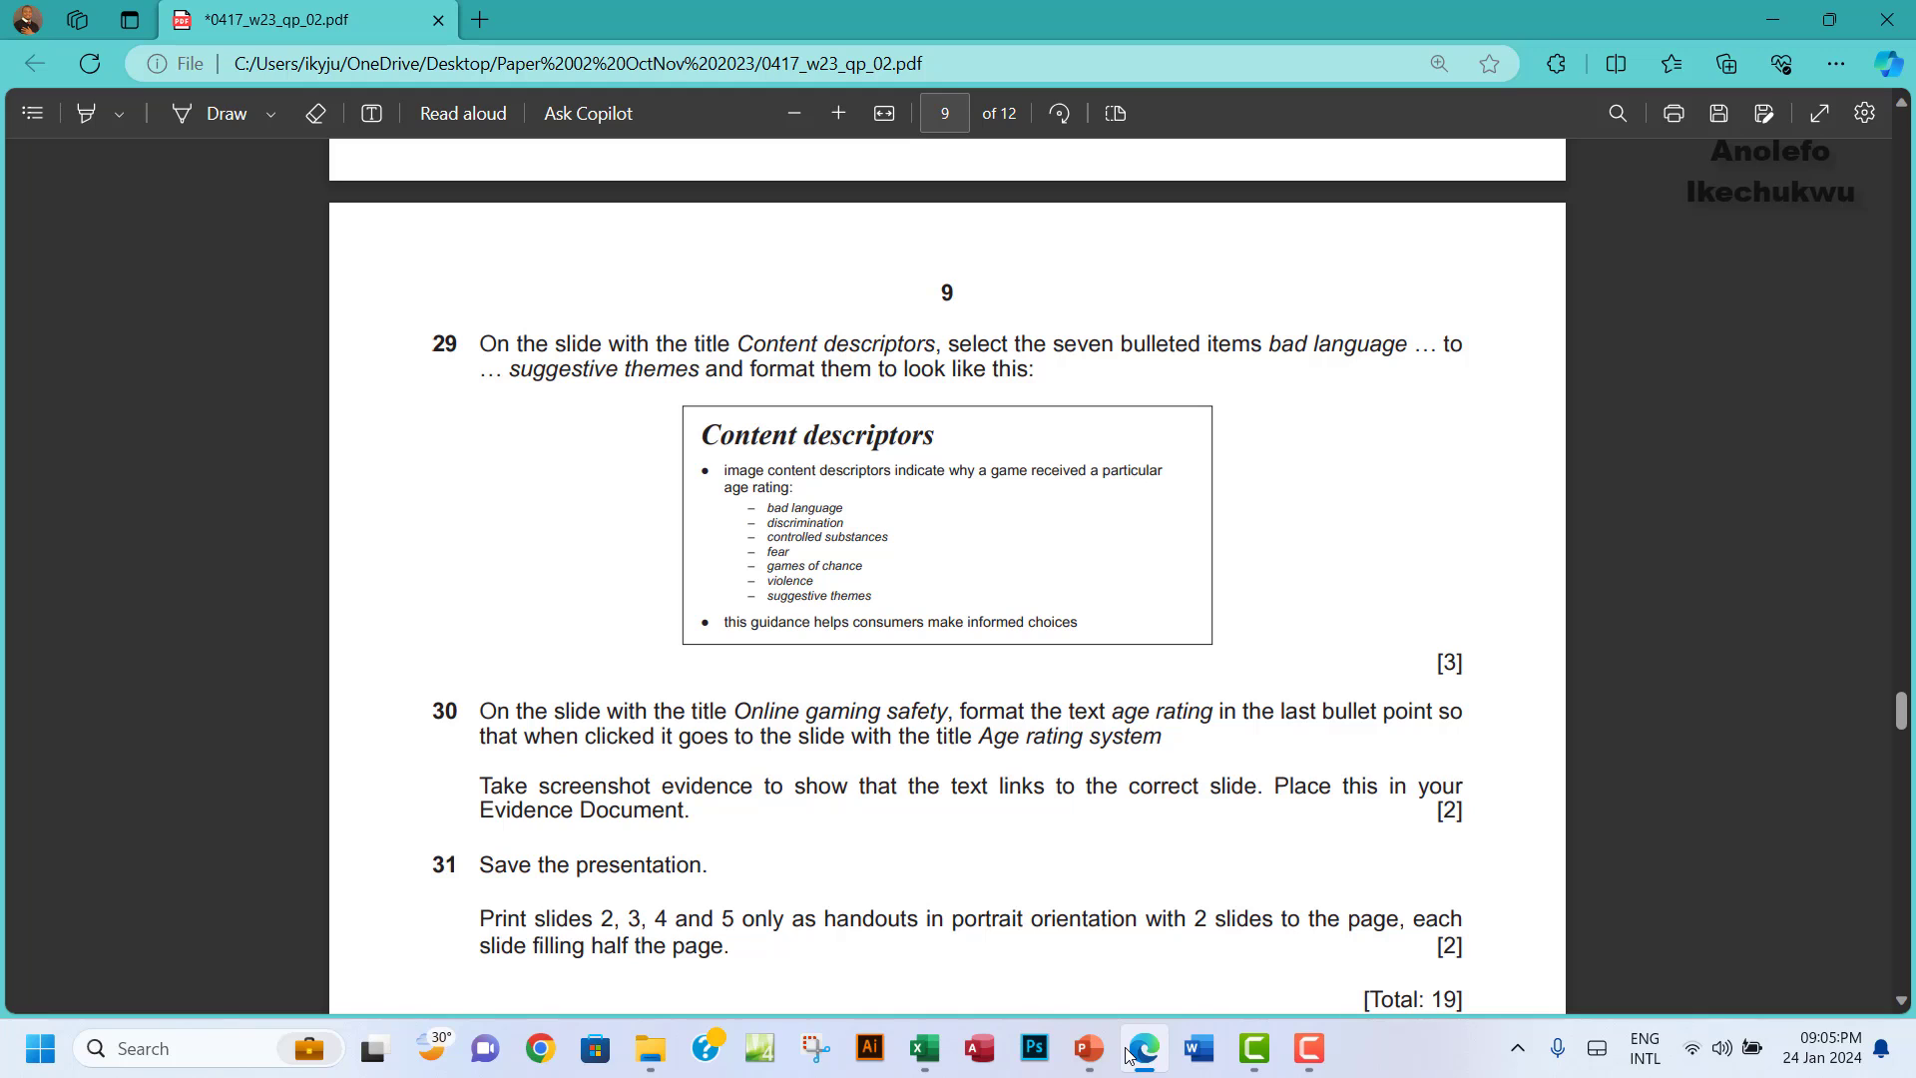
click(1137, 1049)
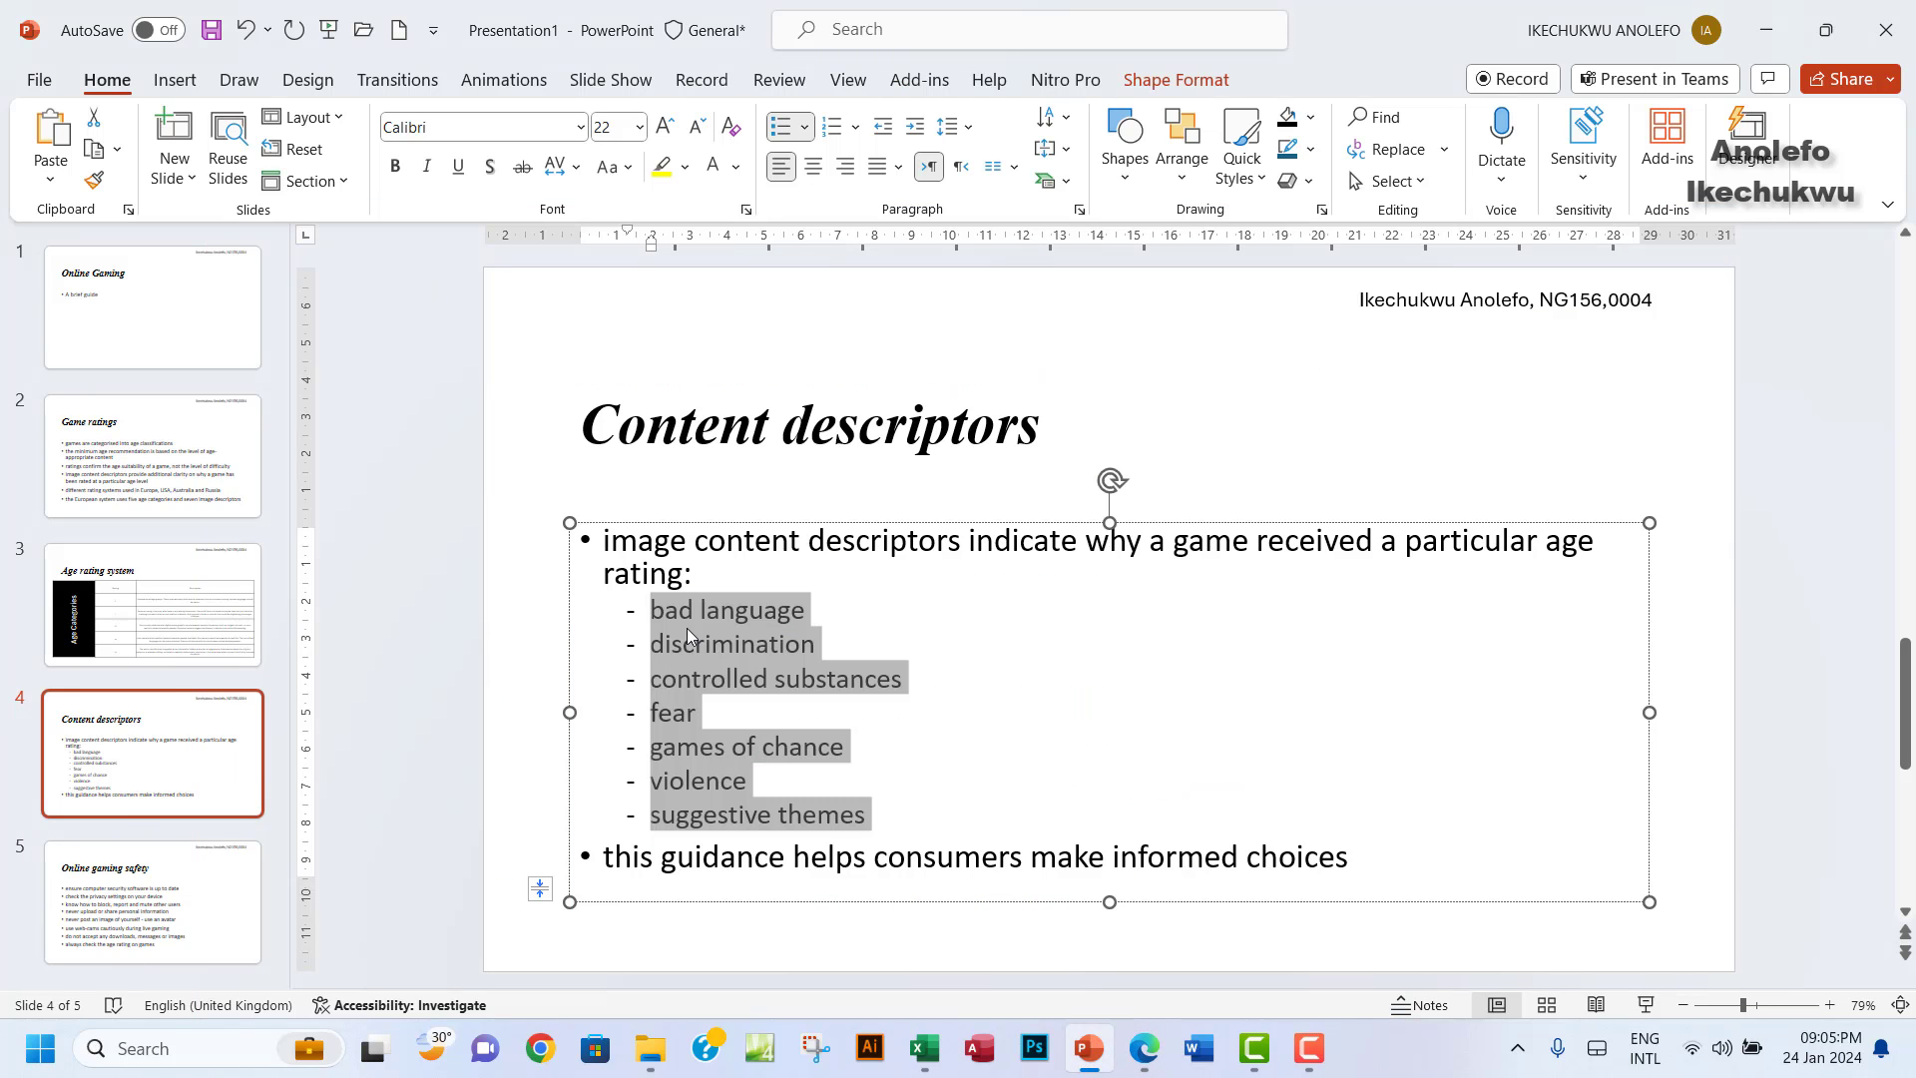
click(427, 168)
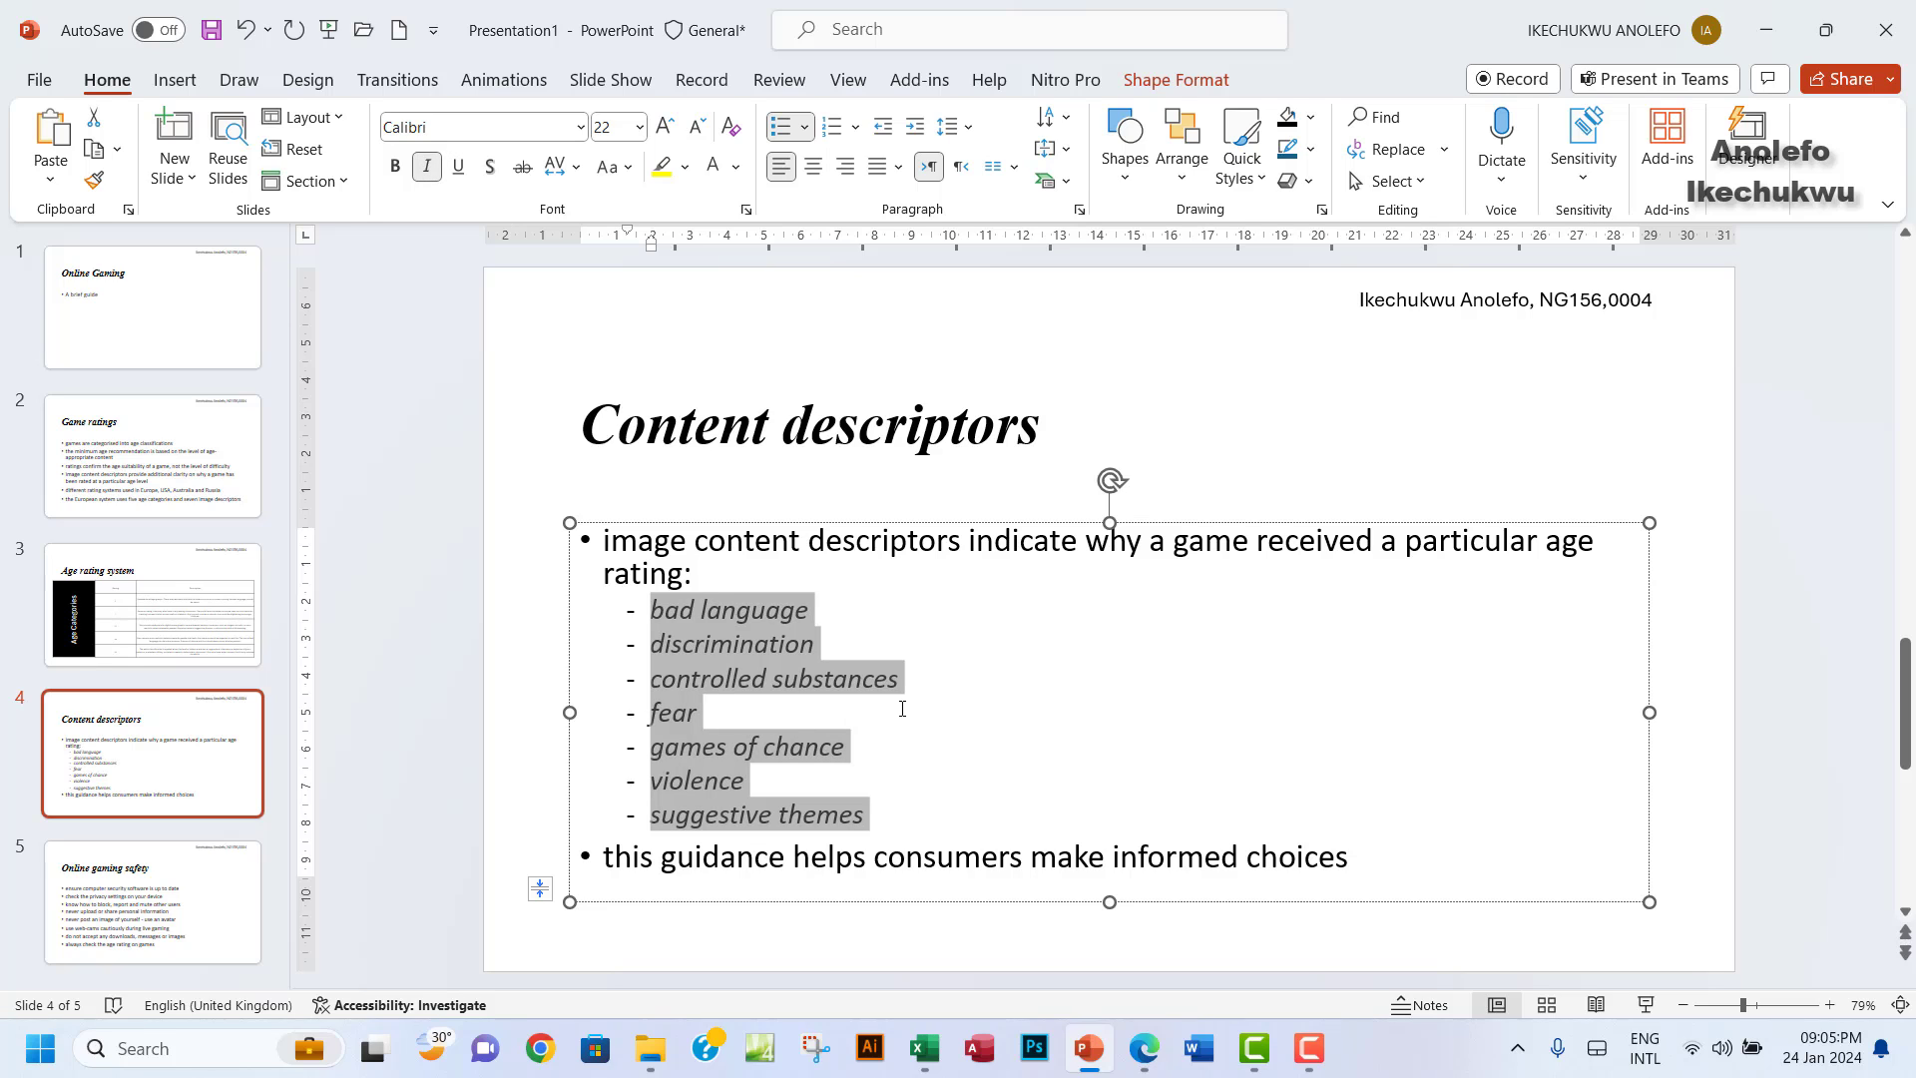
click(854, 694)
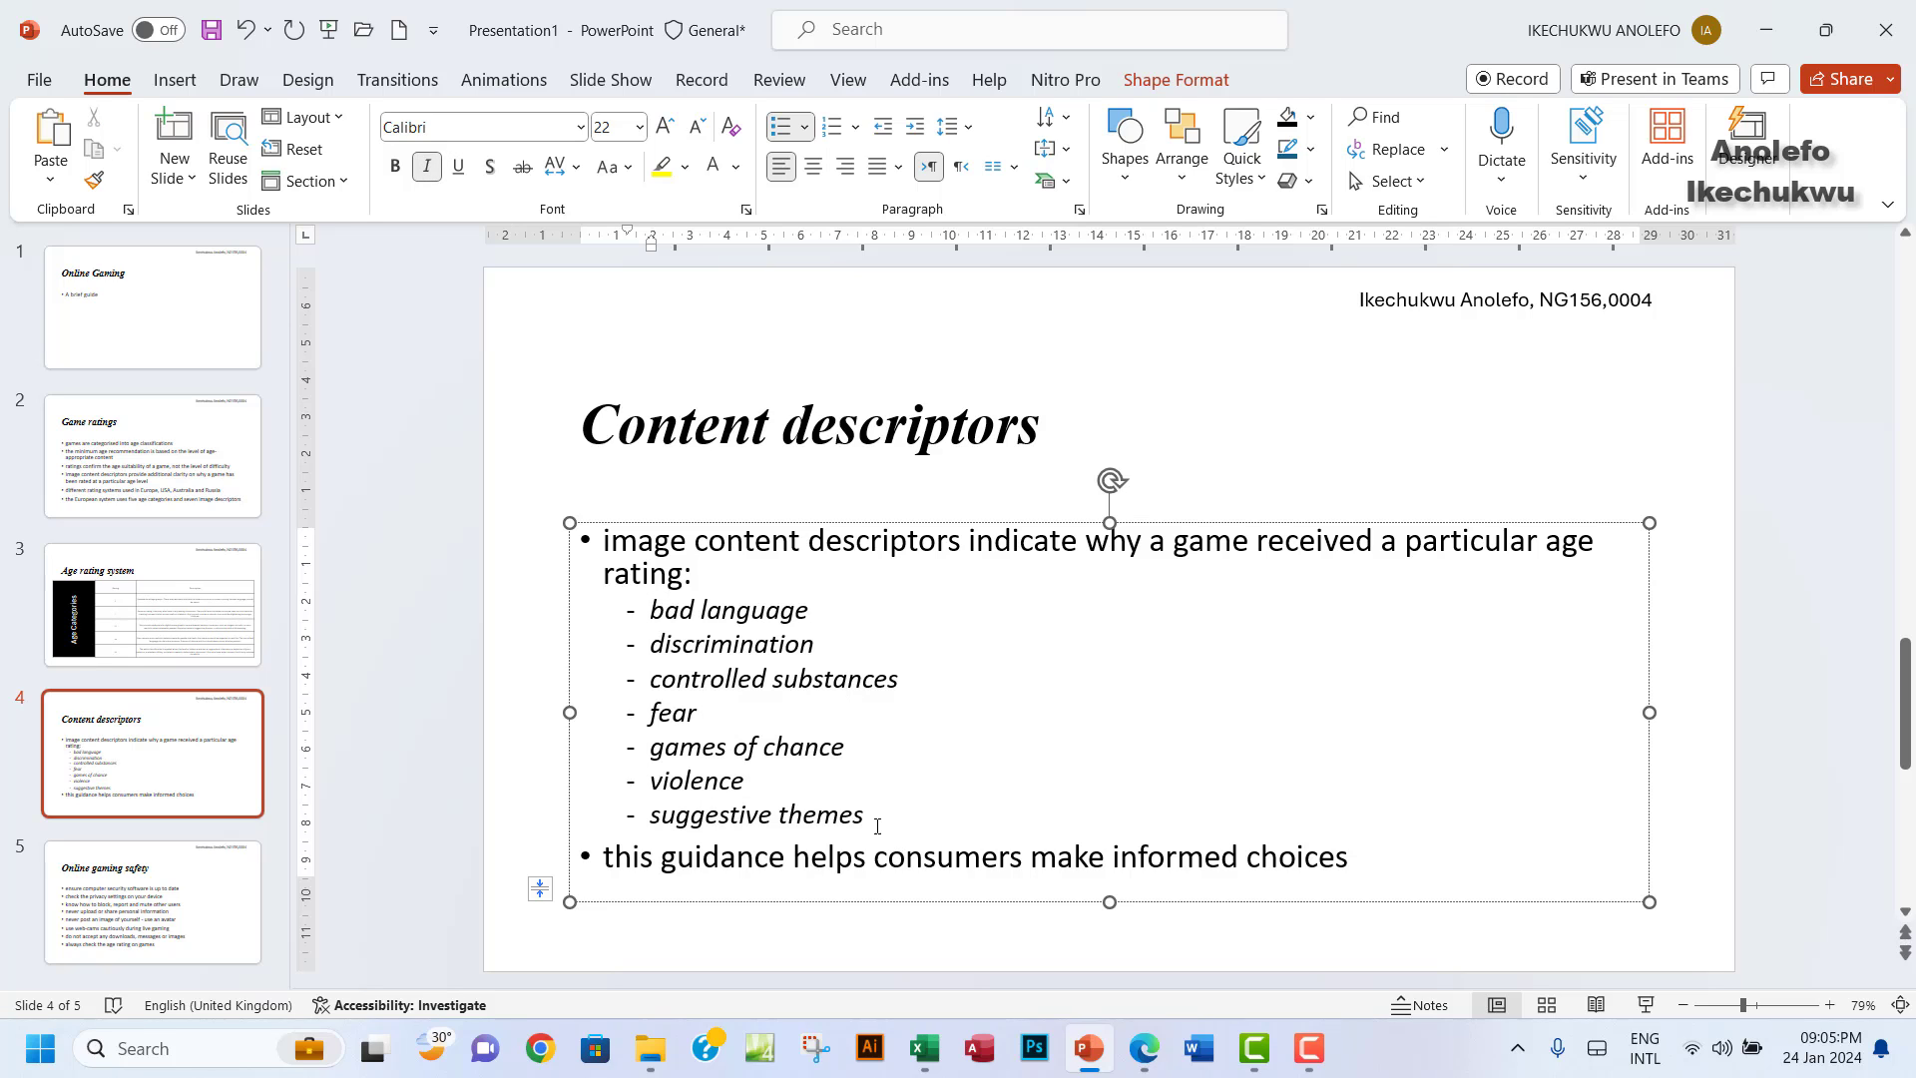
Compare the seven sub-items with the sample in the question paper and decrease their font size by one step.
click(1144, 1050)
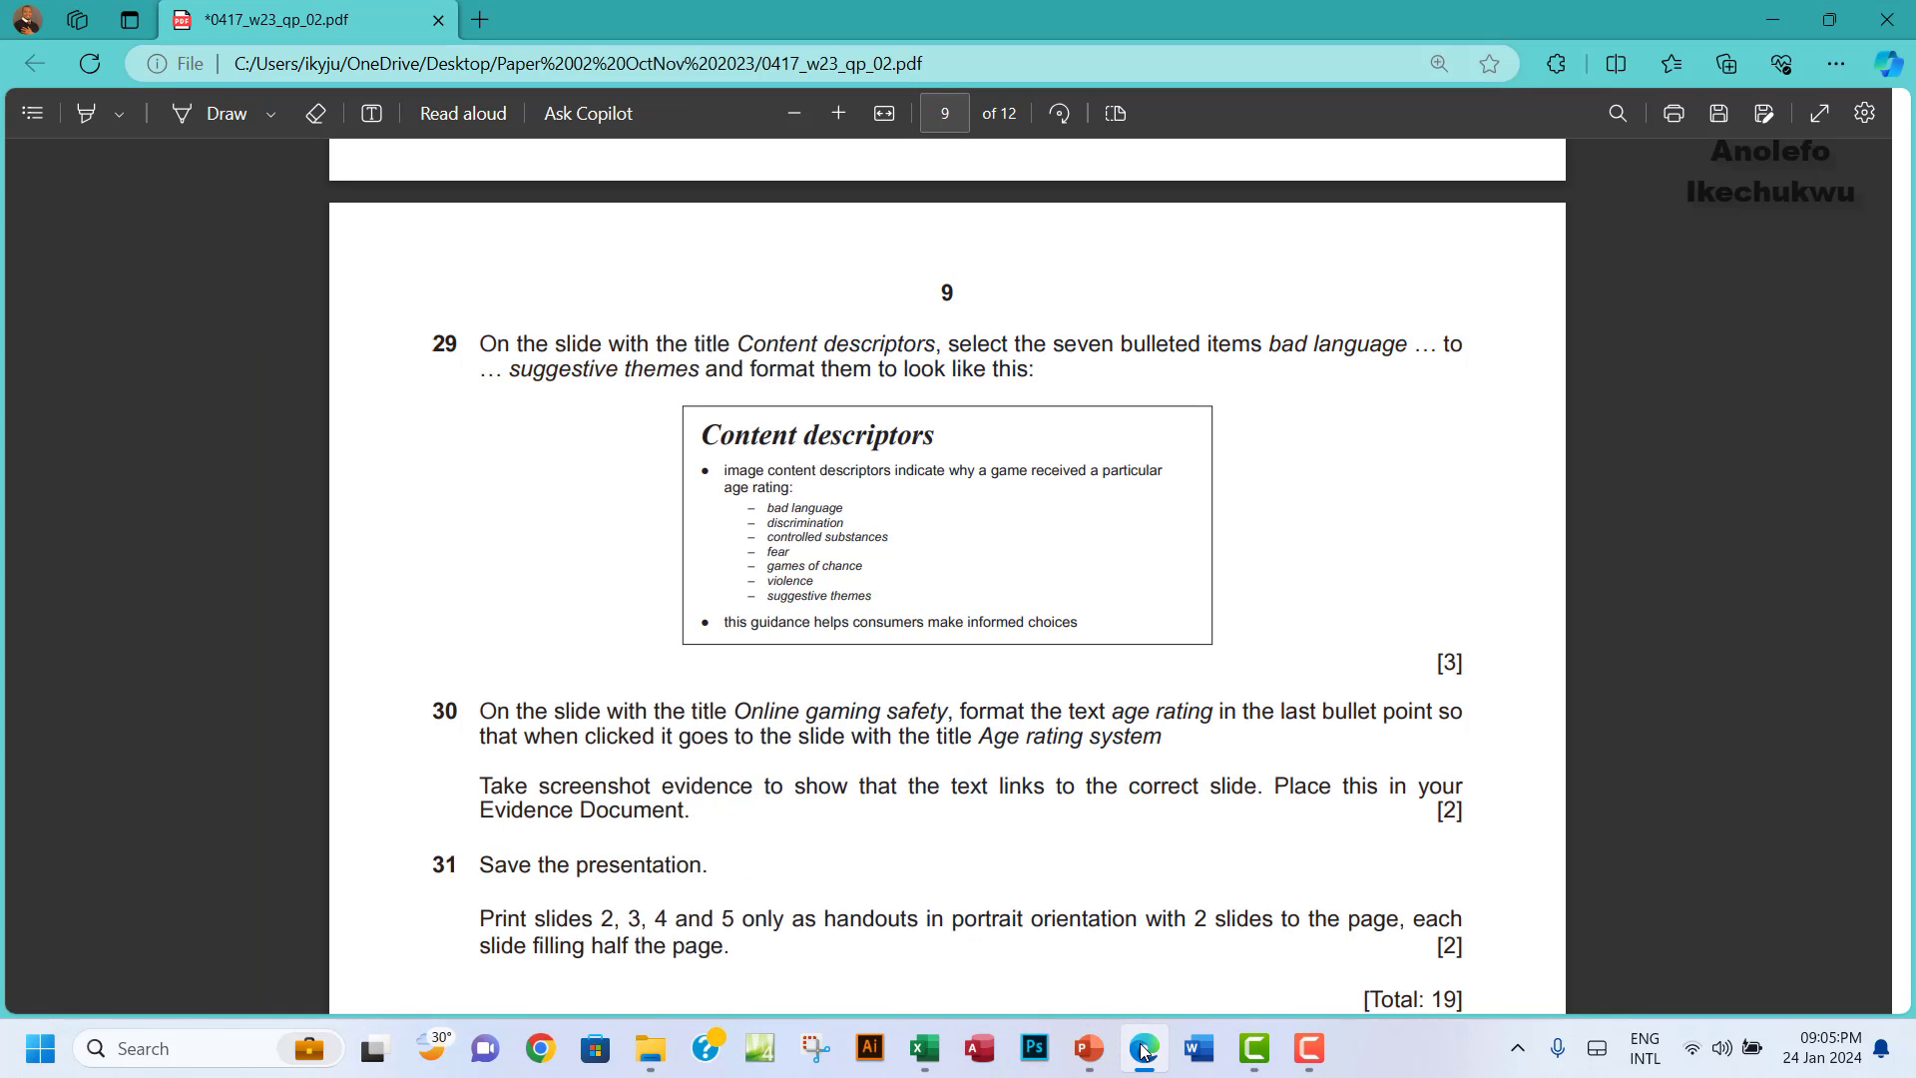
click(1146, 1056)
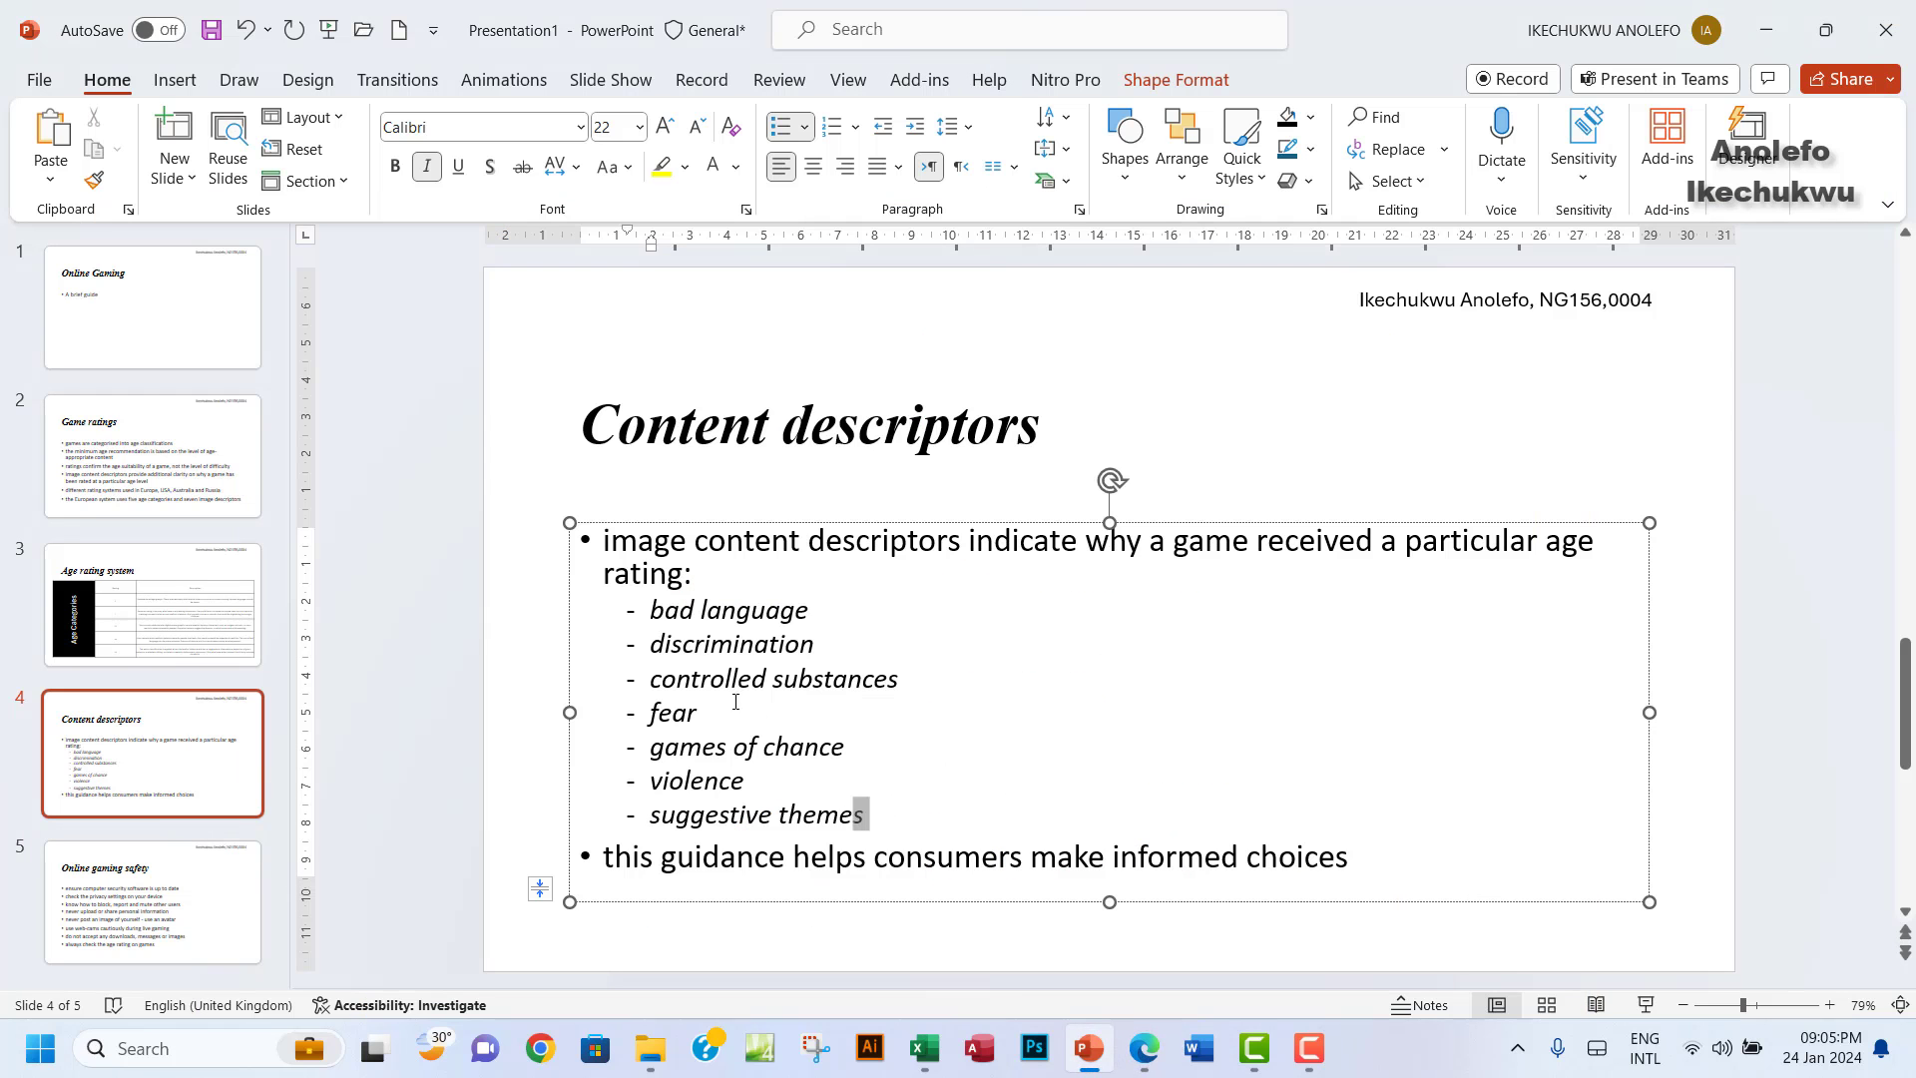
drag(735, 701, 647, 607)
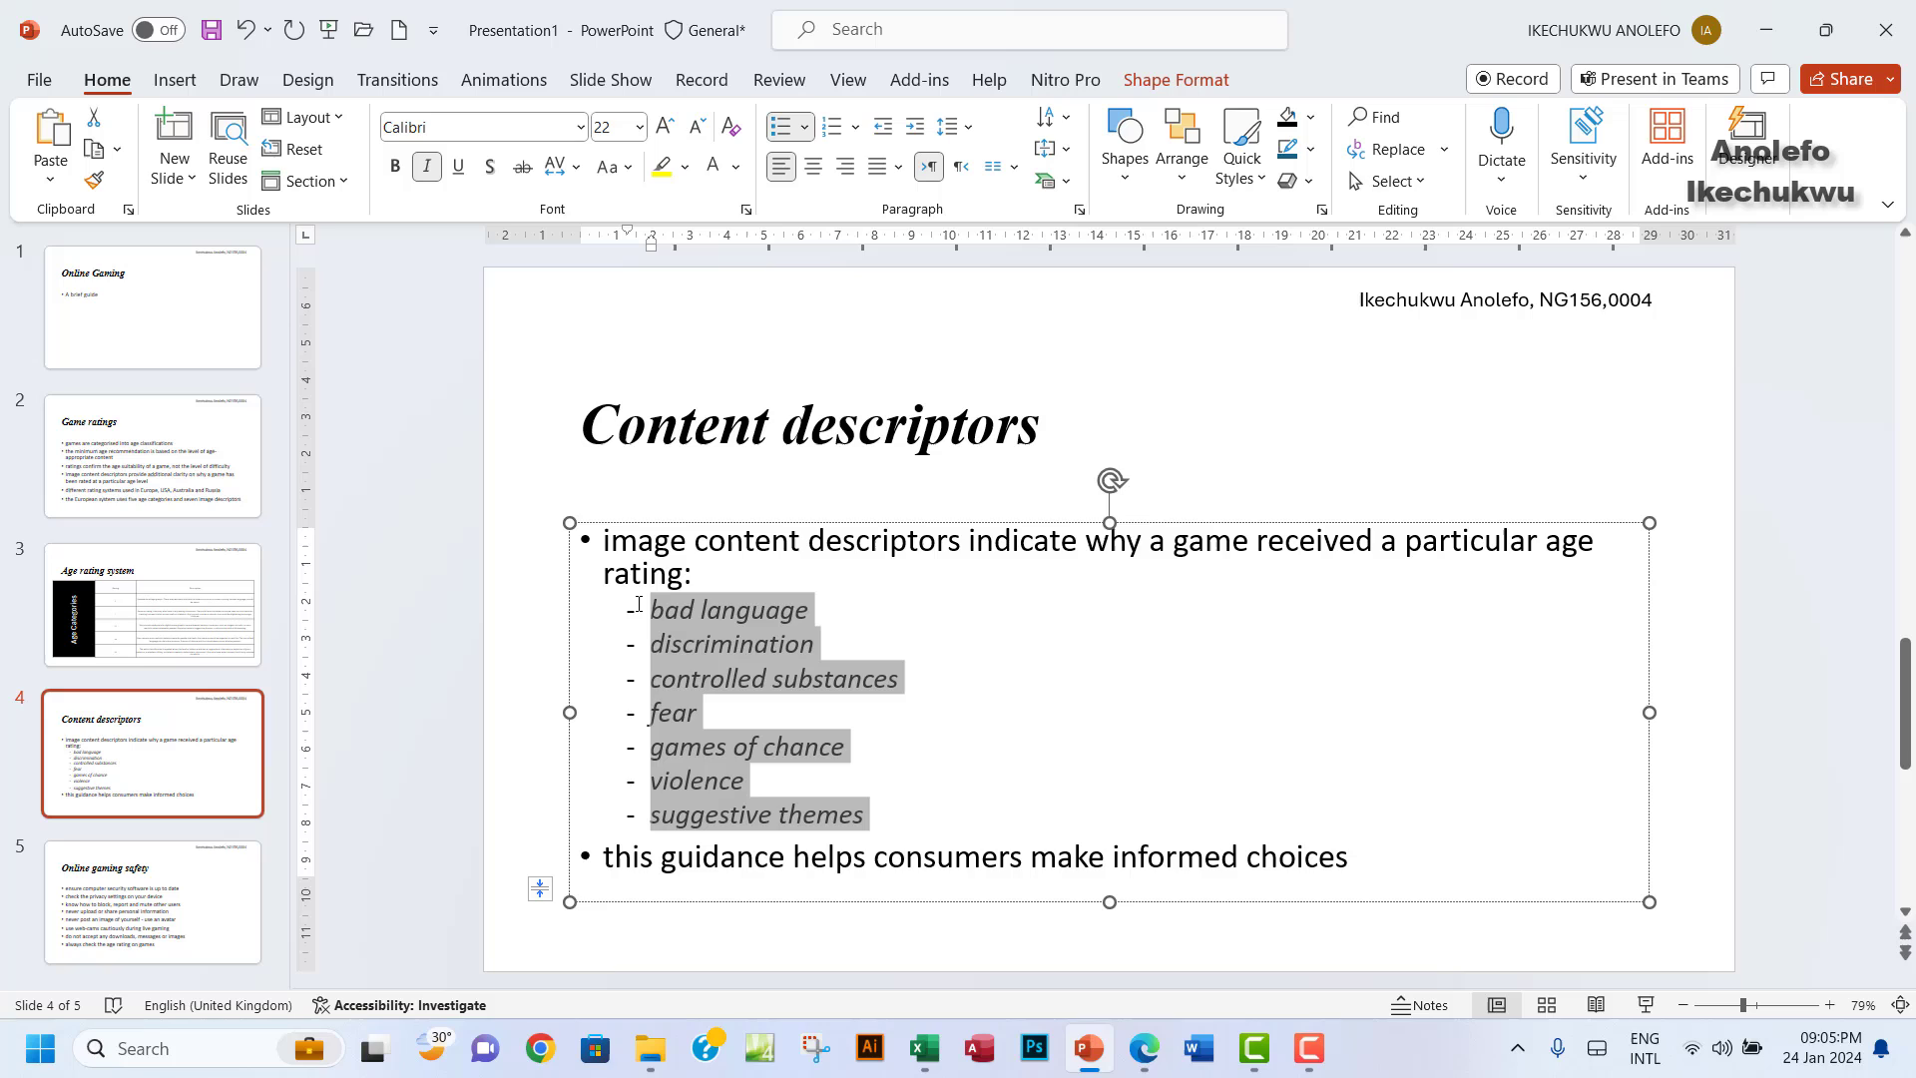
click(699, 130)
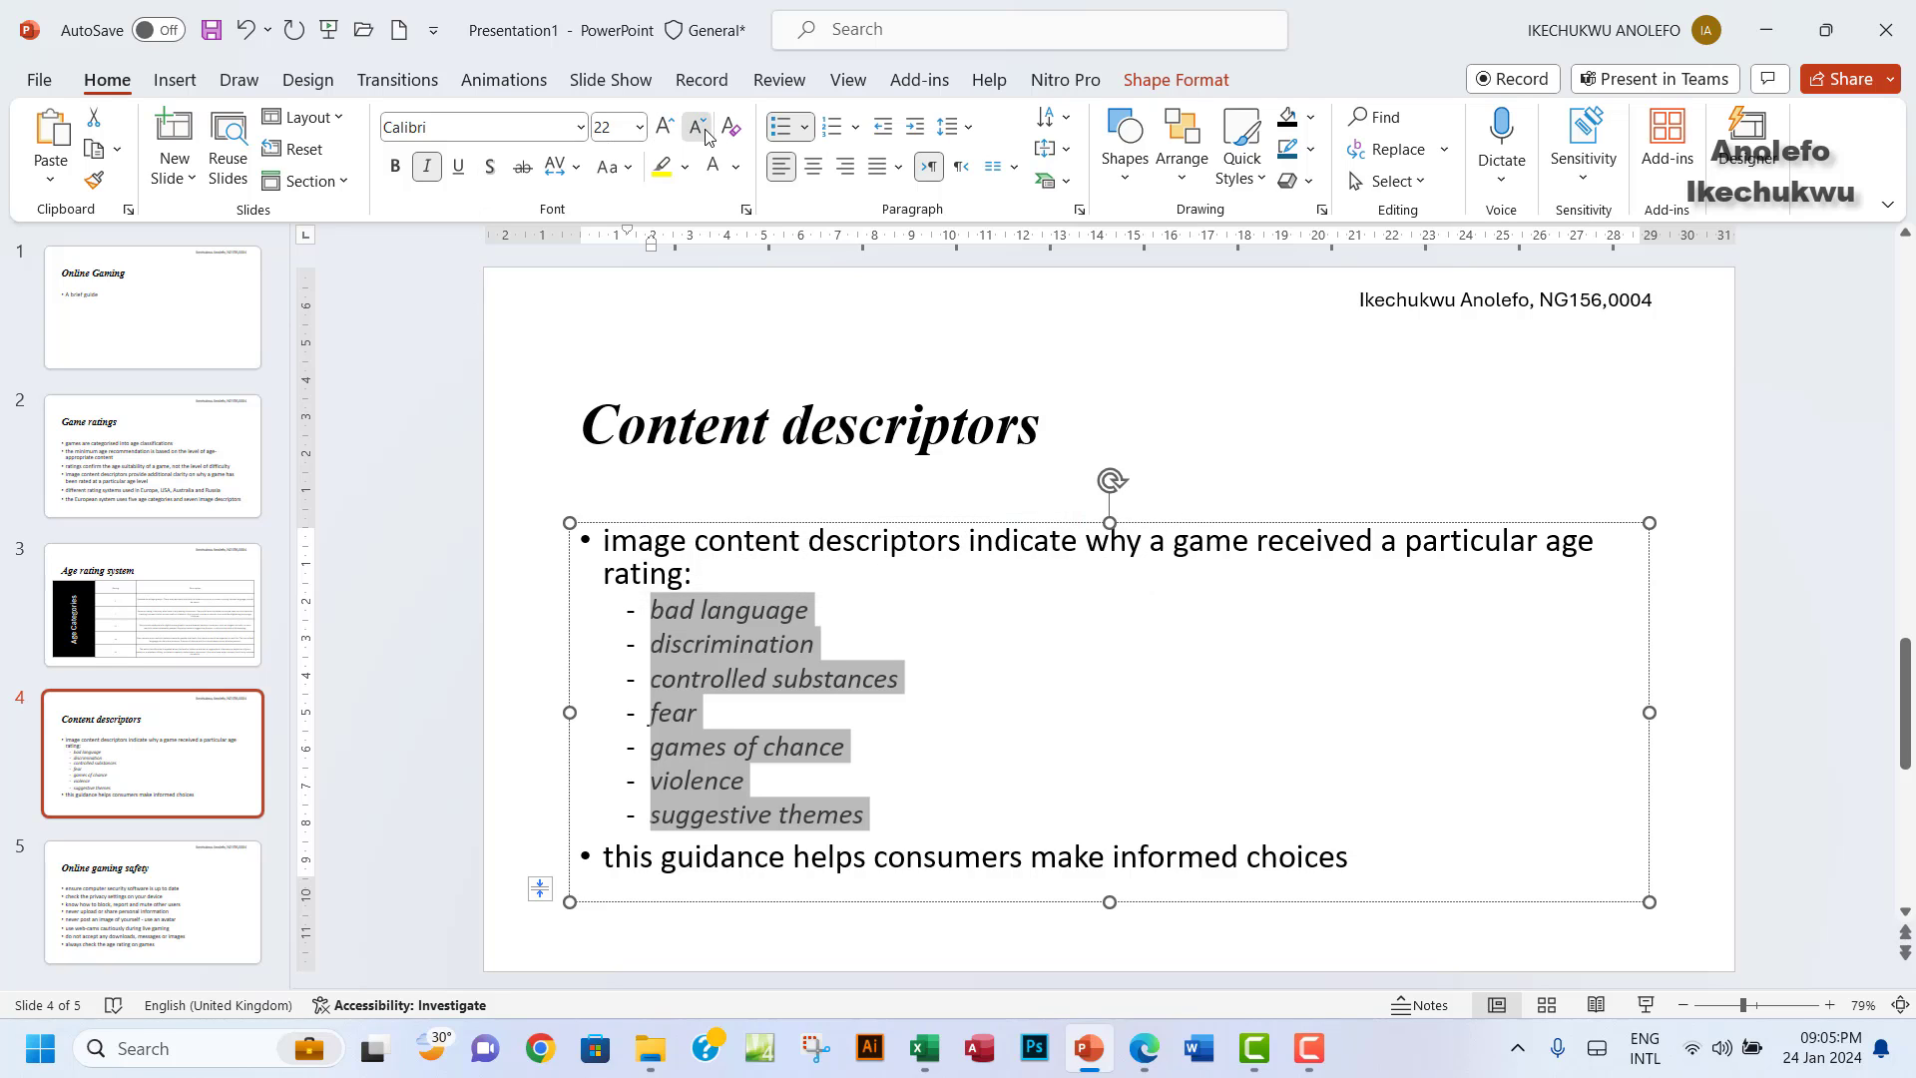
click(968, 697)
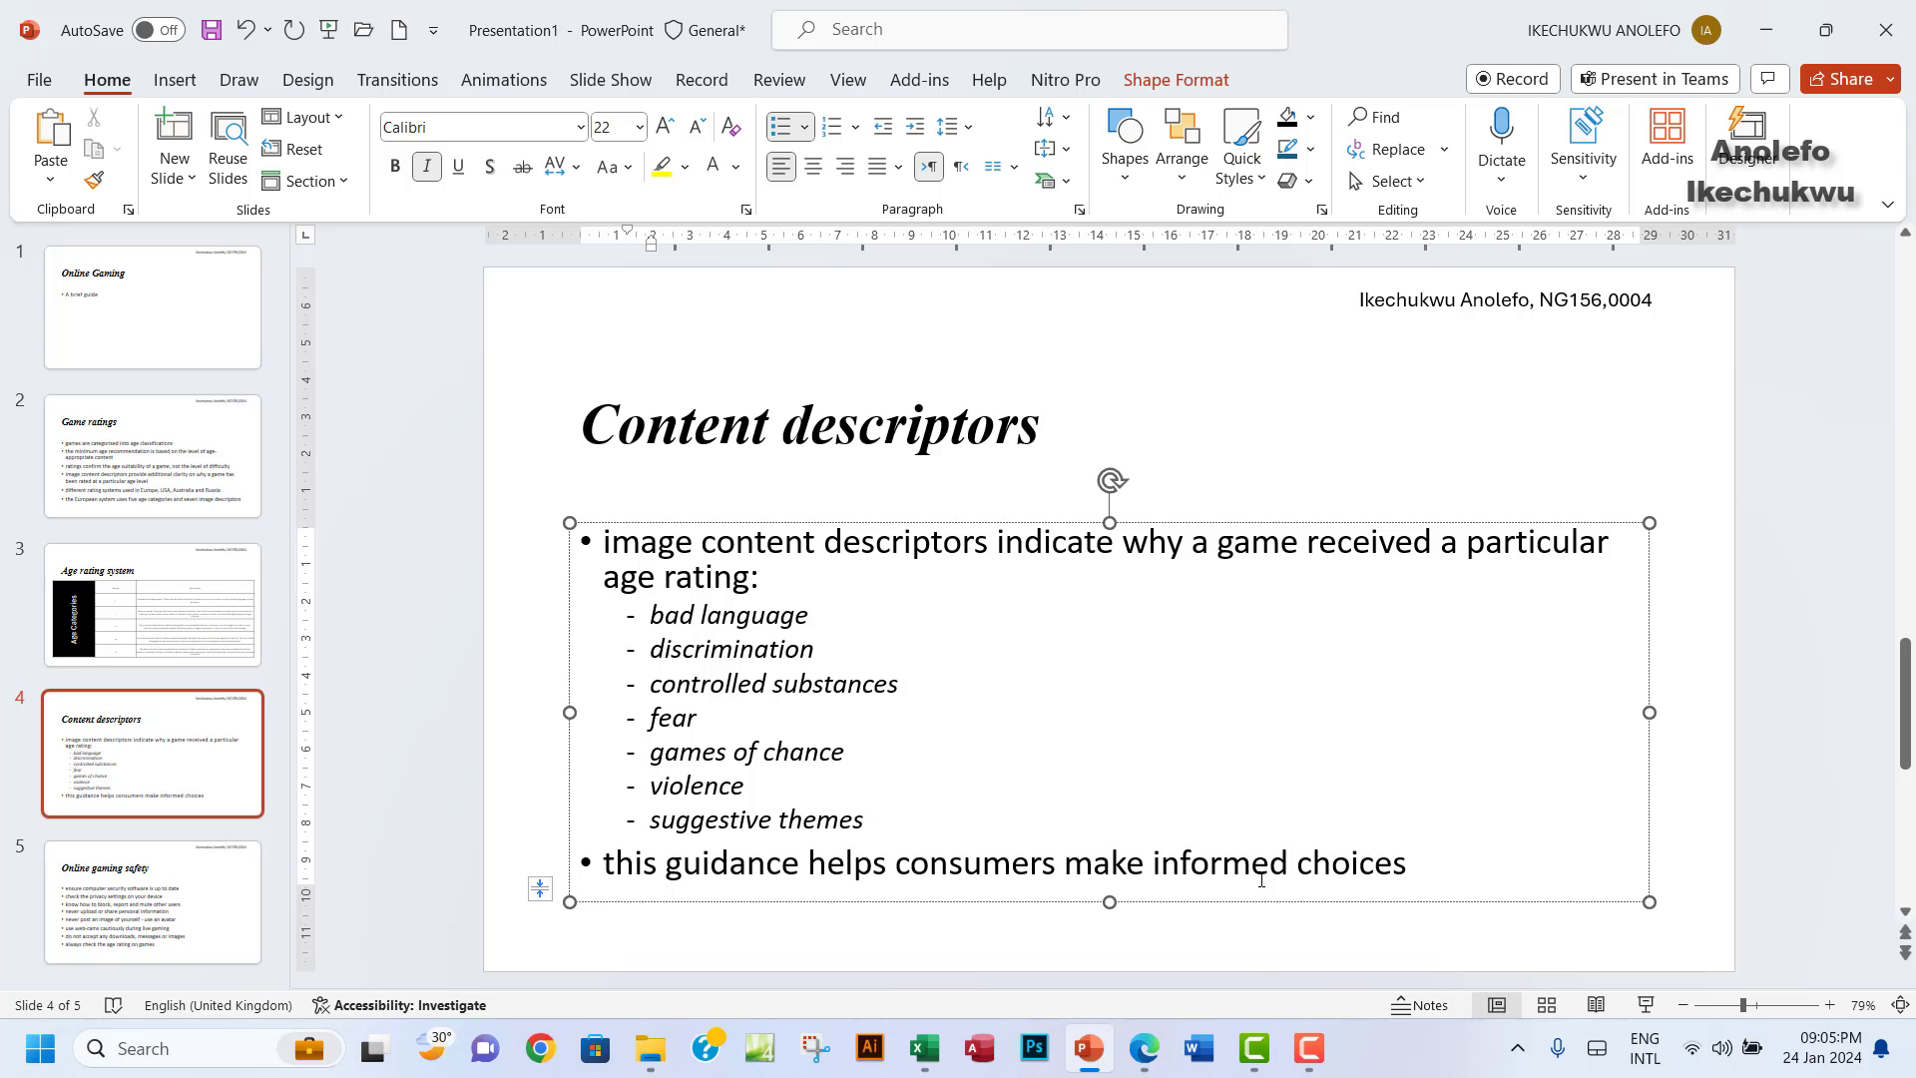
Read task 30 in the question paper and select the text age rating in the last bullet of the Online gaming safety slide.
click(1144, 1047)
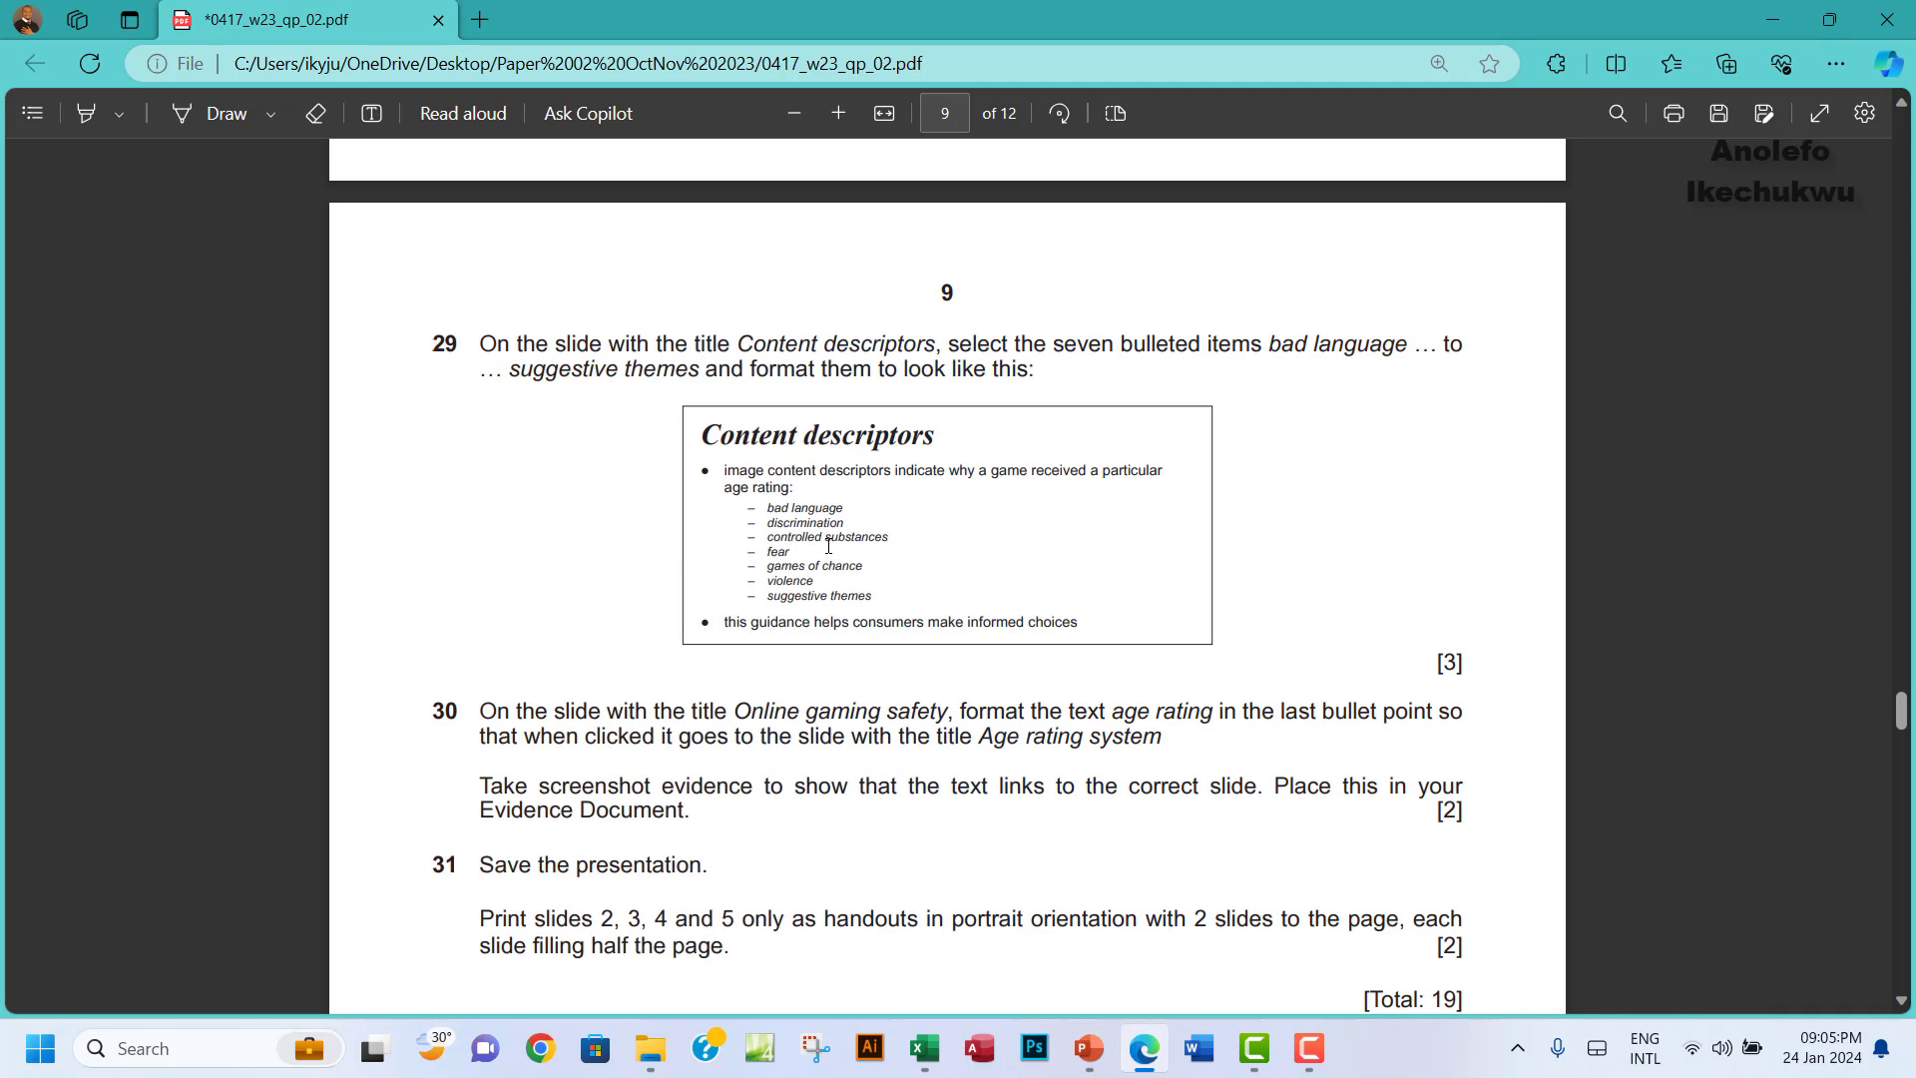
scroll(828, 546, down, 1)
drag(807, 321, 807, 399)
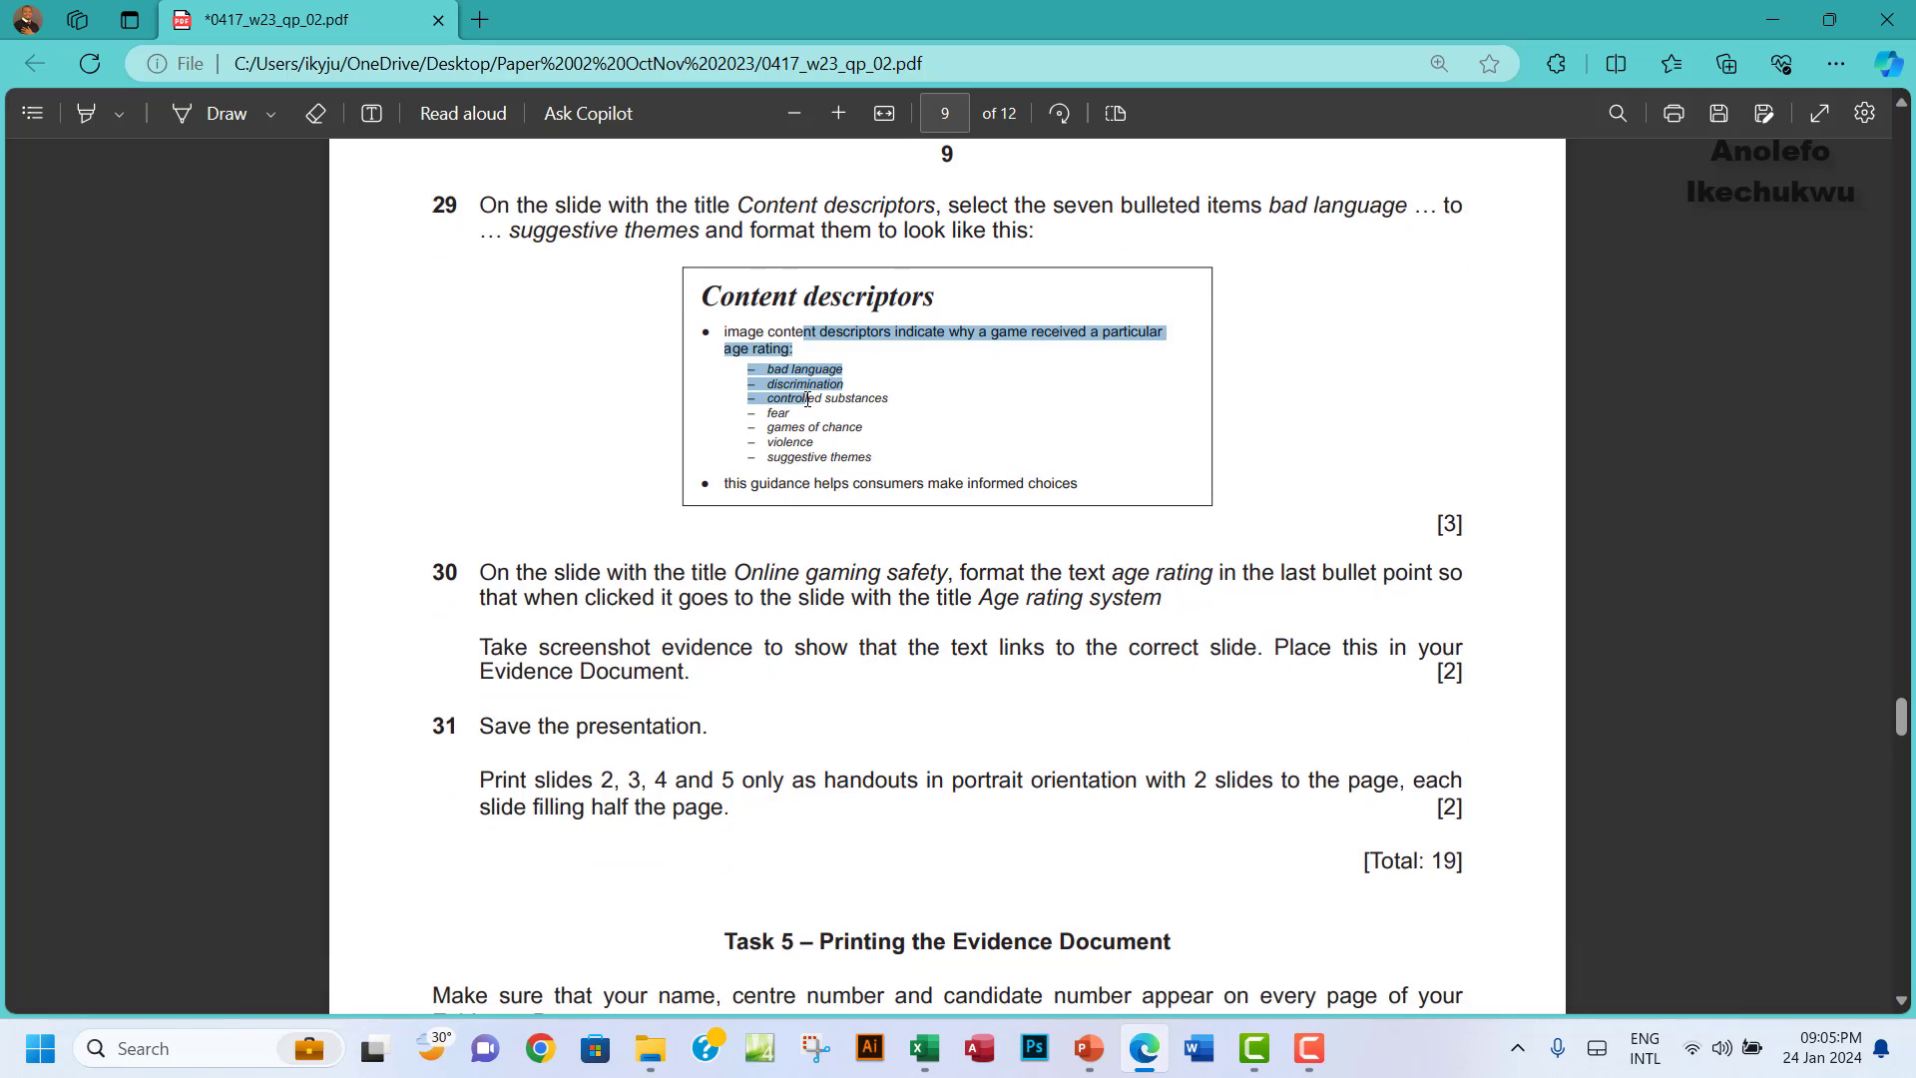
click(741, 546)
scroll(740, 547, down, 1)
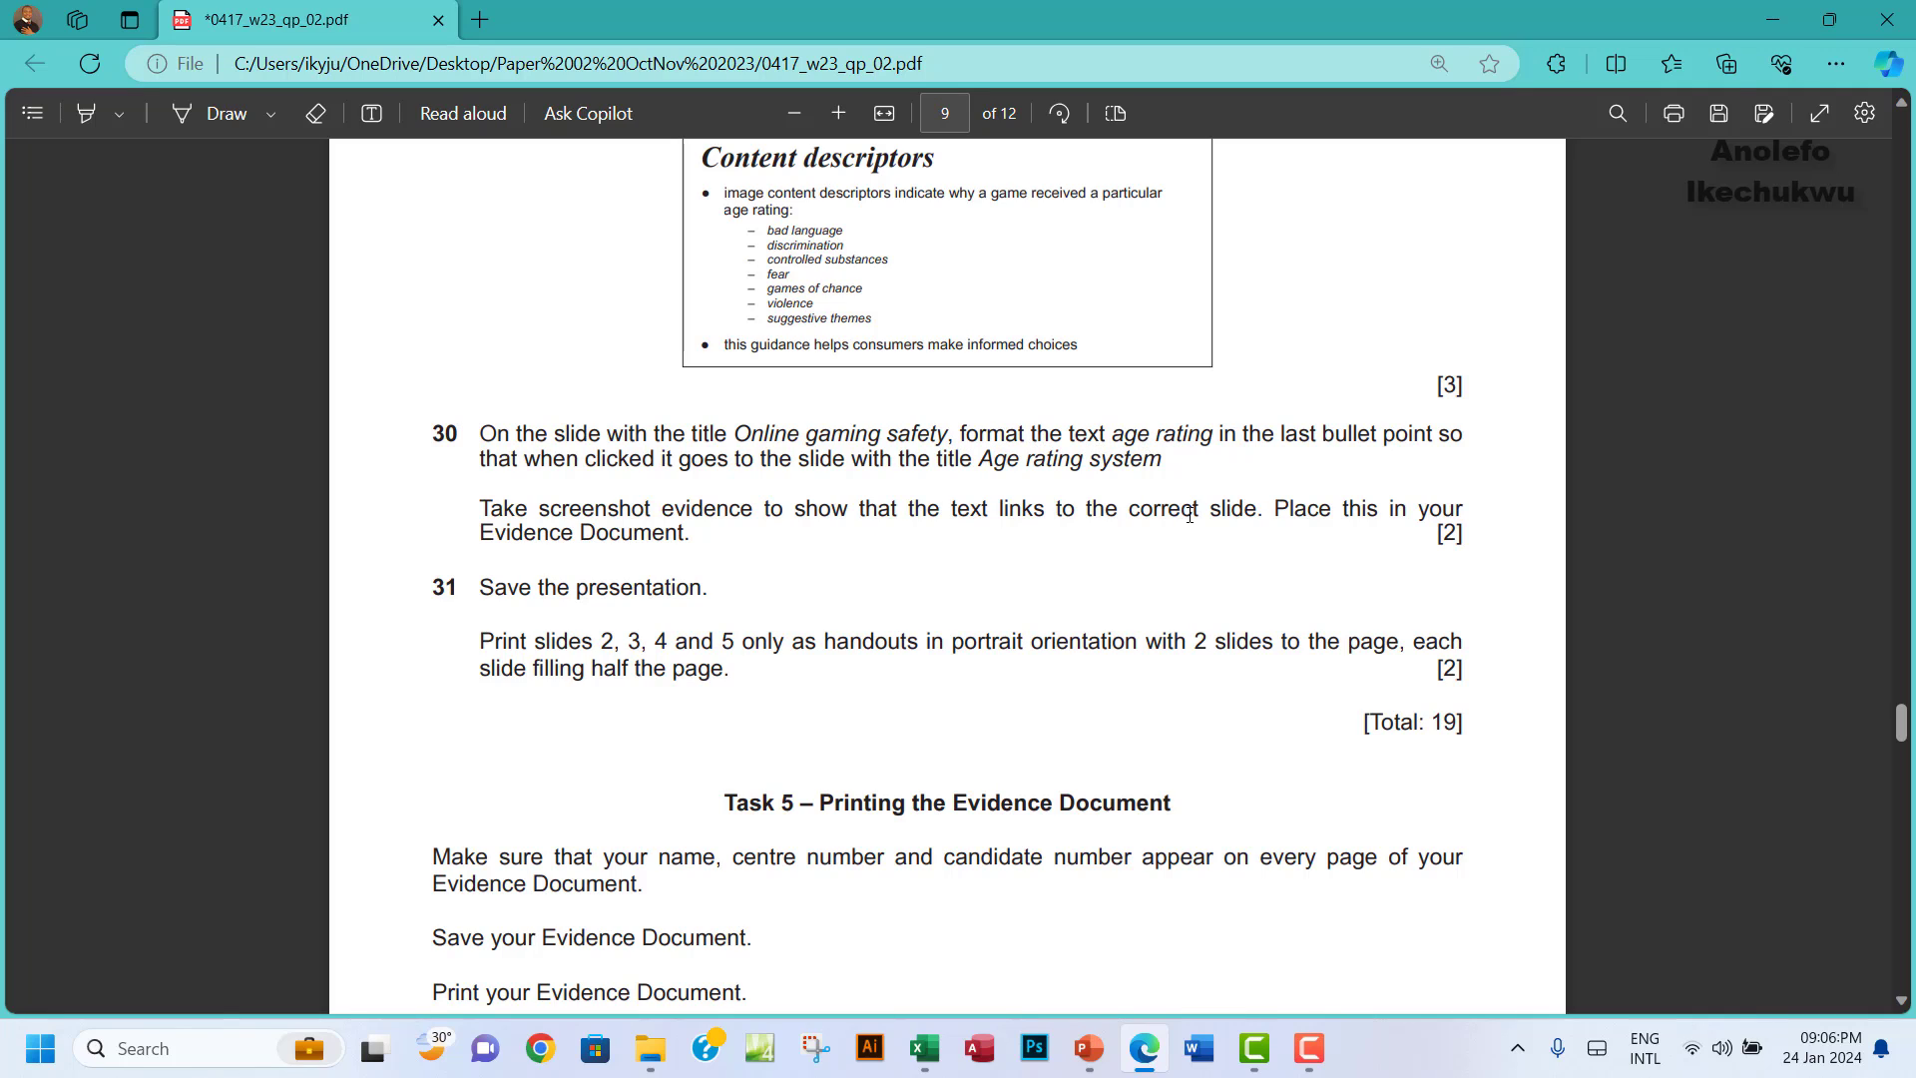
mouse_move(1094, 1062)
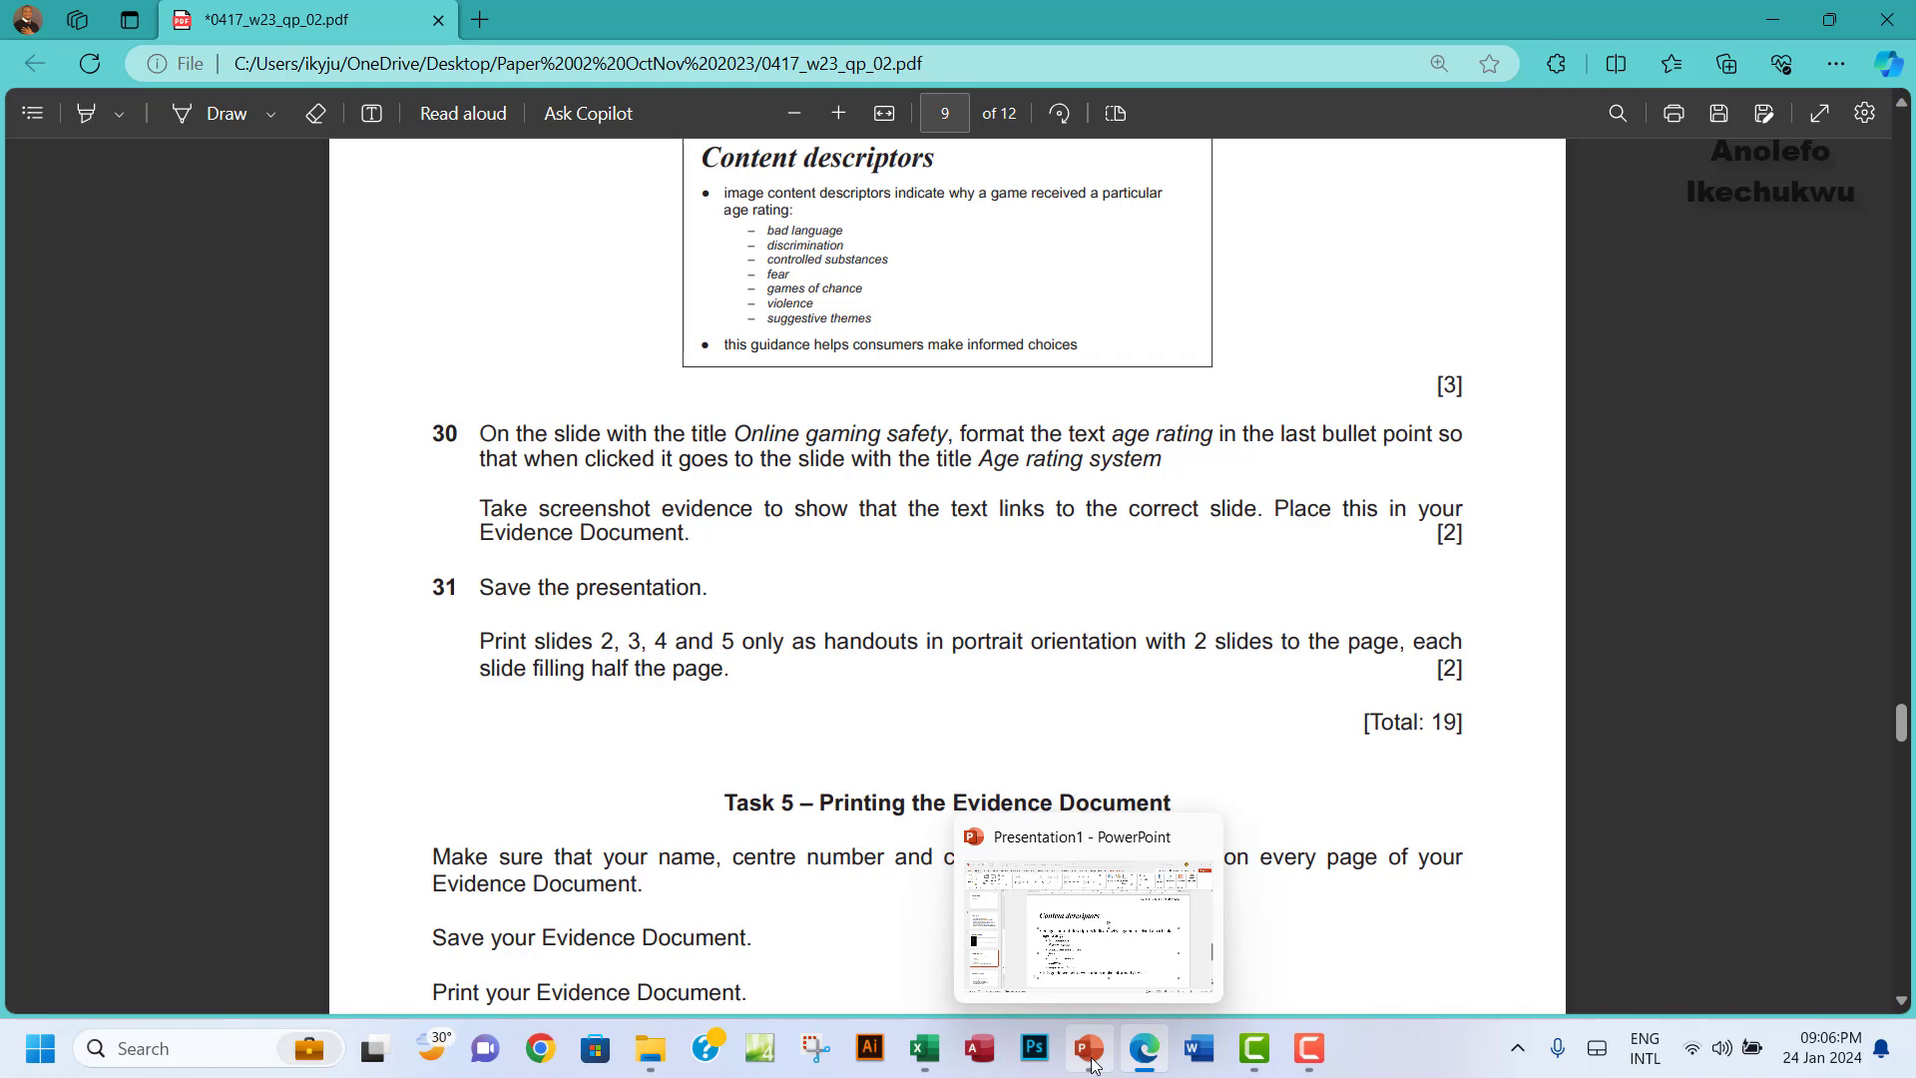
click(1093, 1063)
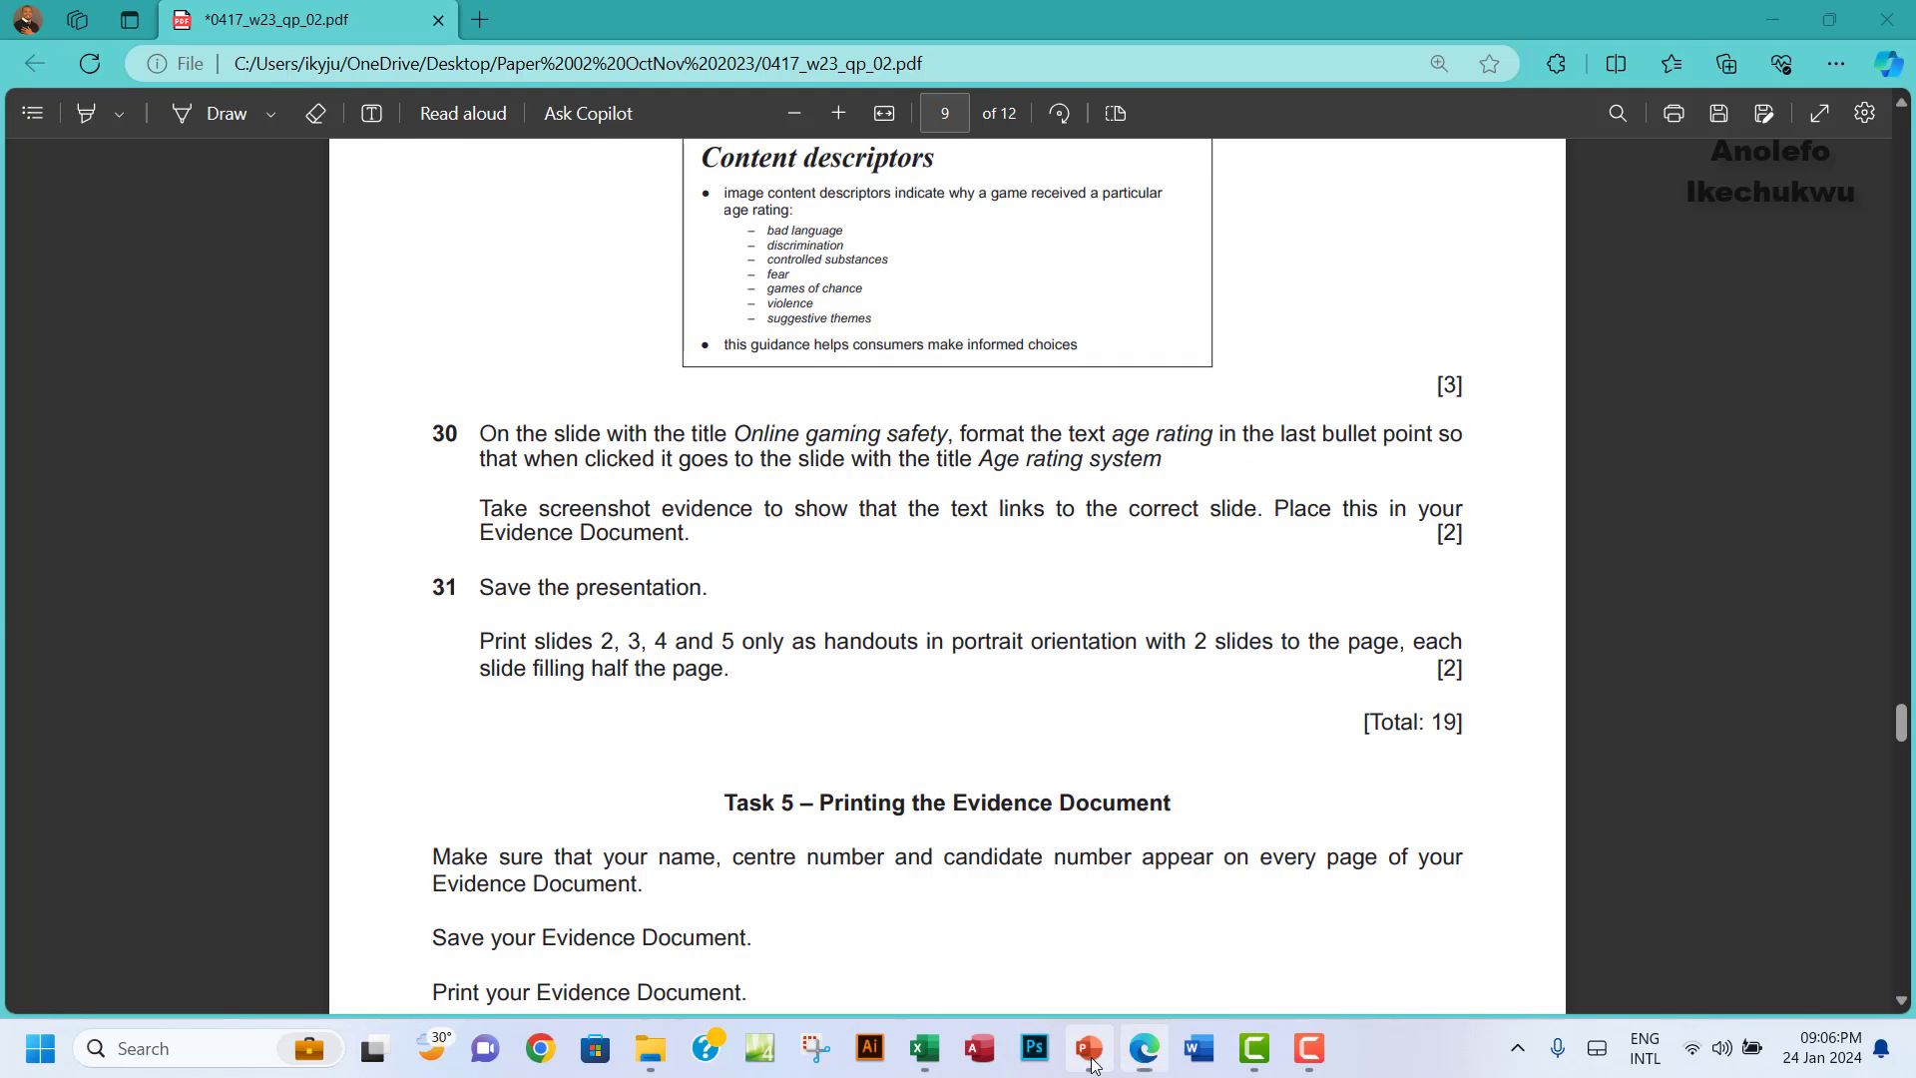
click(125, 918)
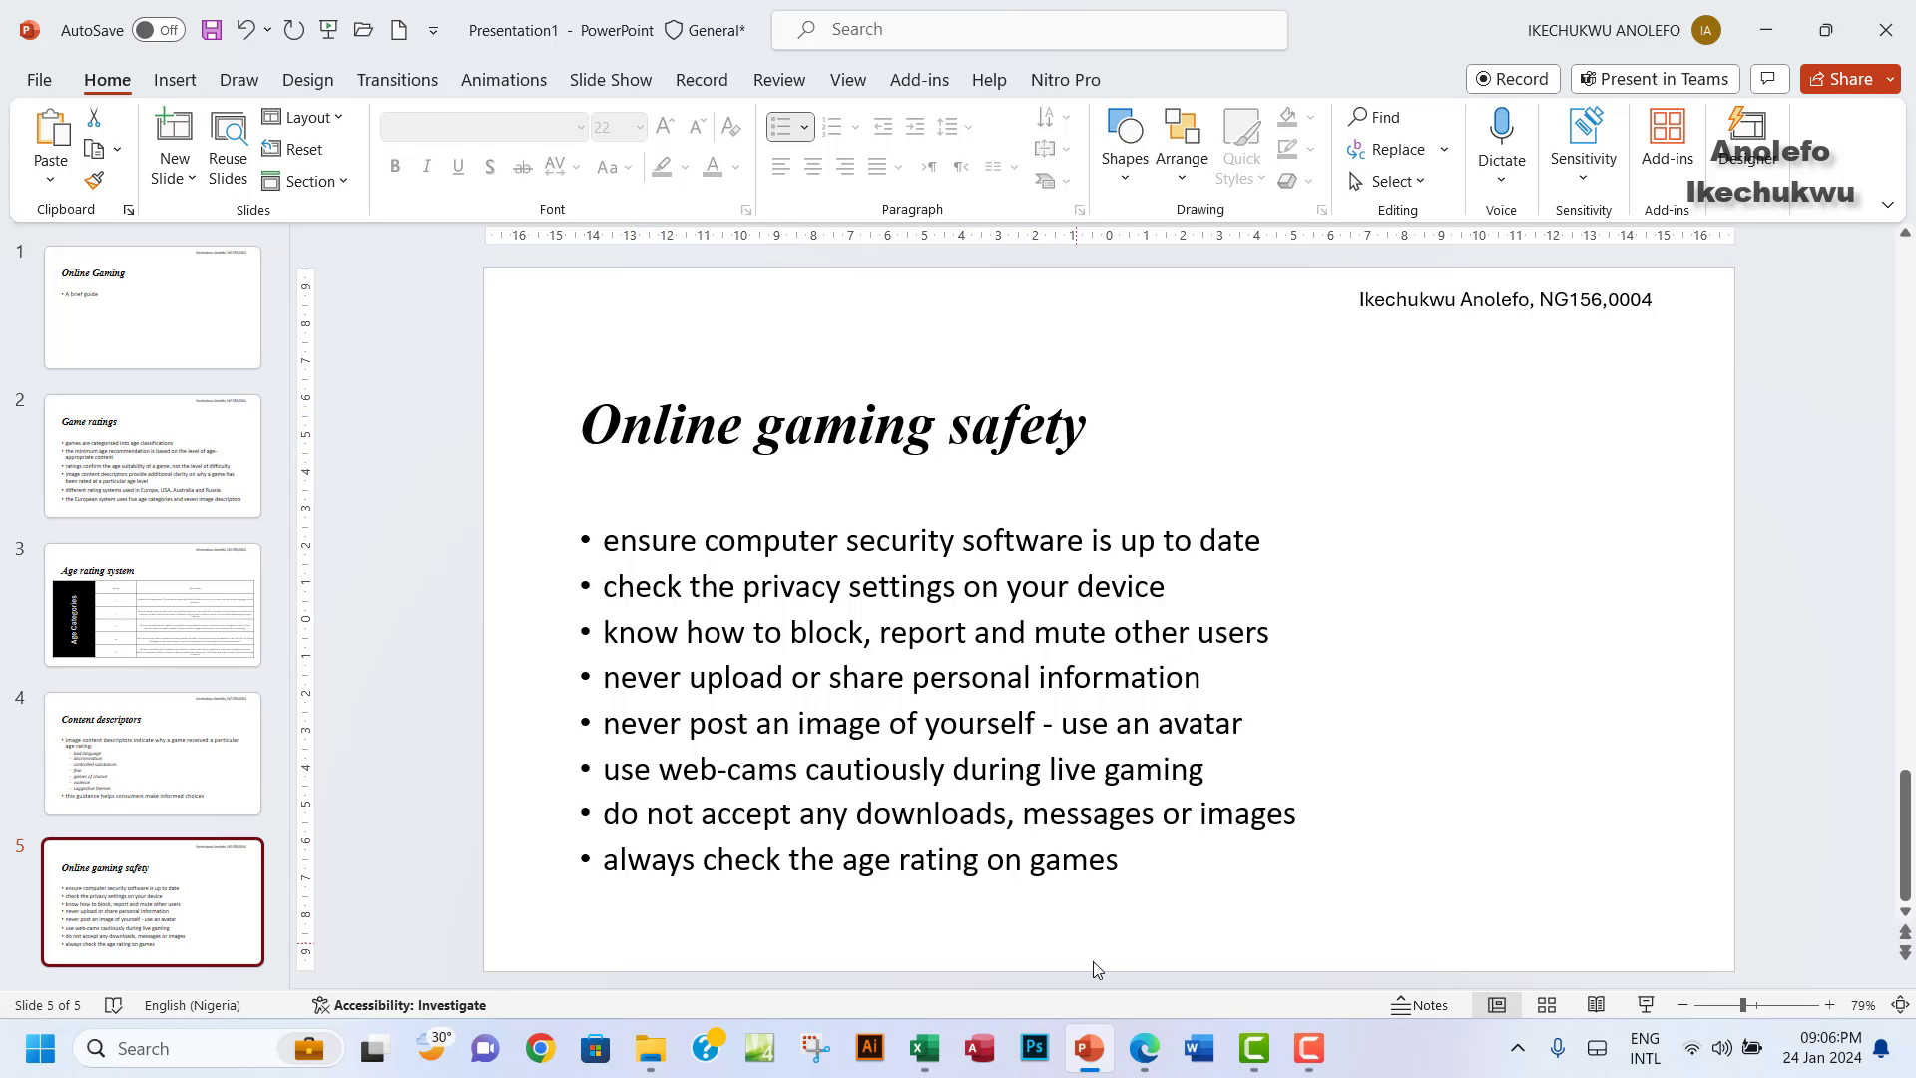
click(1154, 1056)
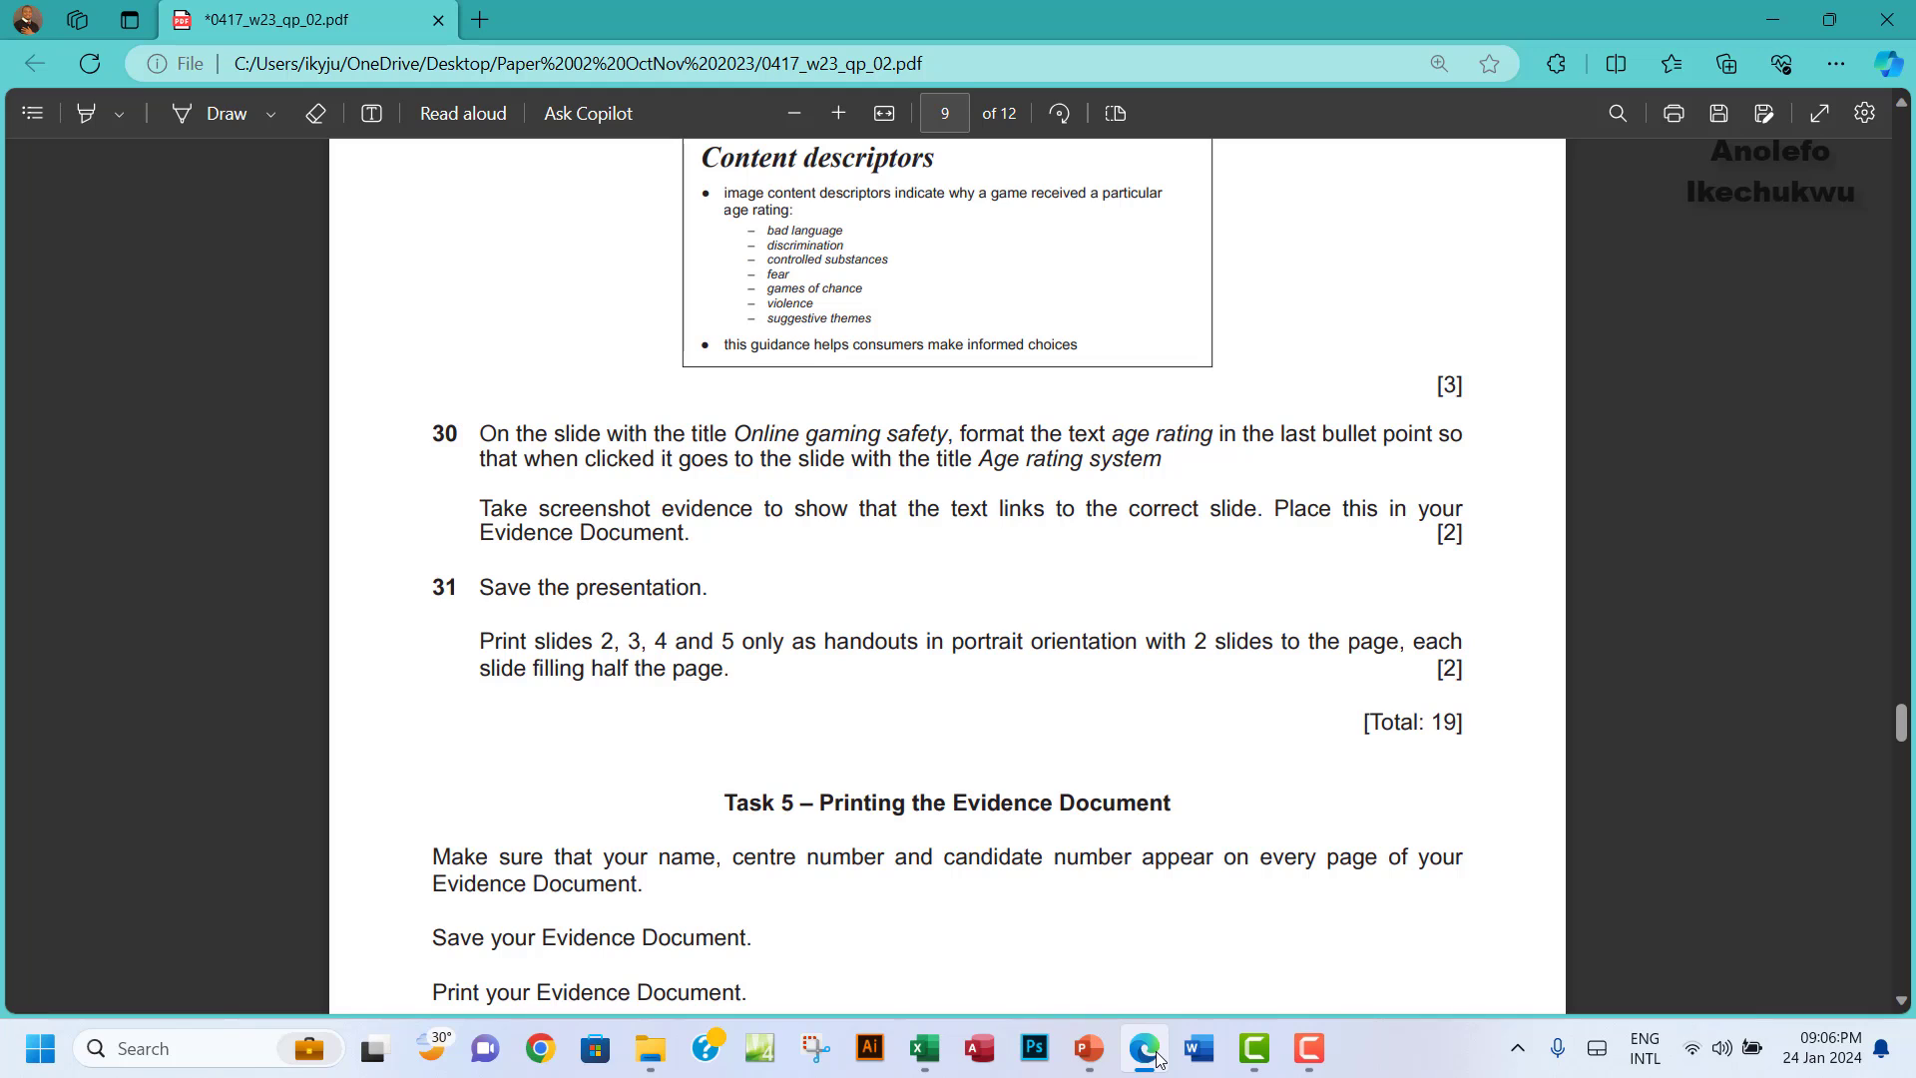
click(1154, 1056)
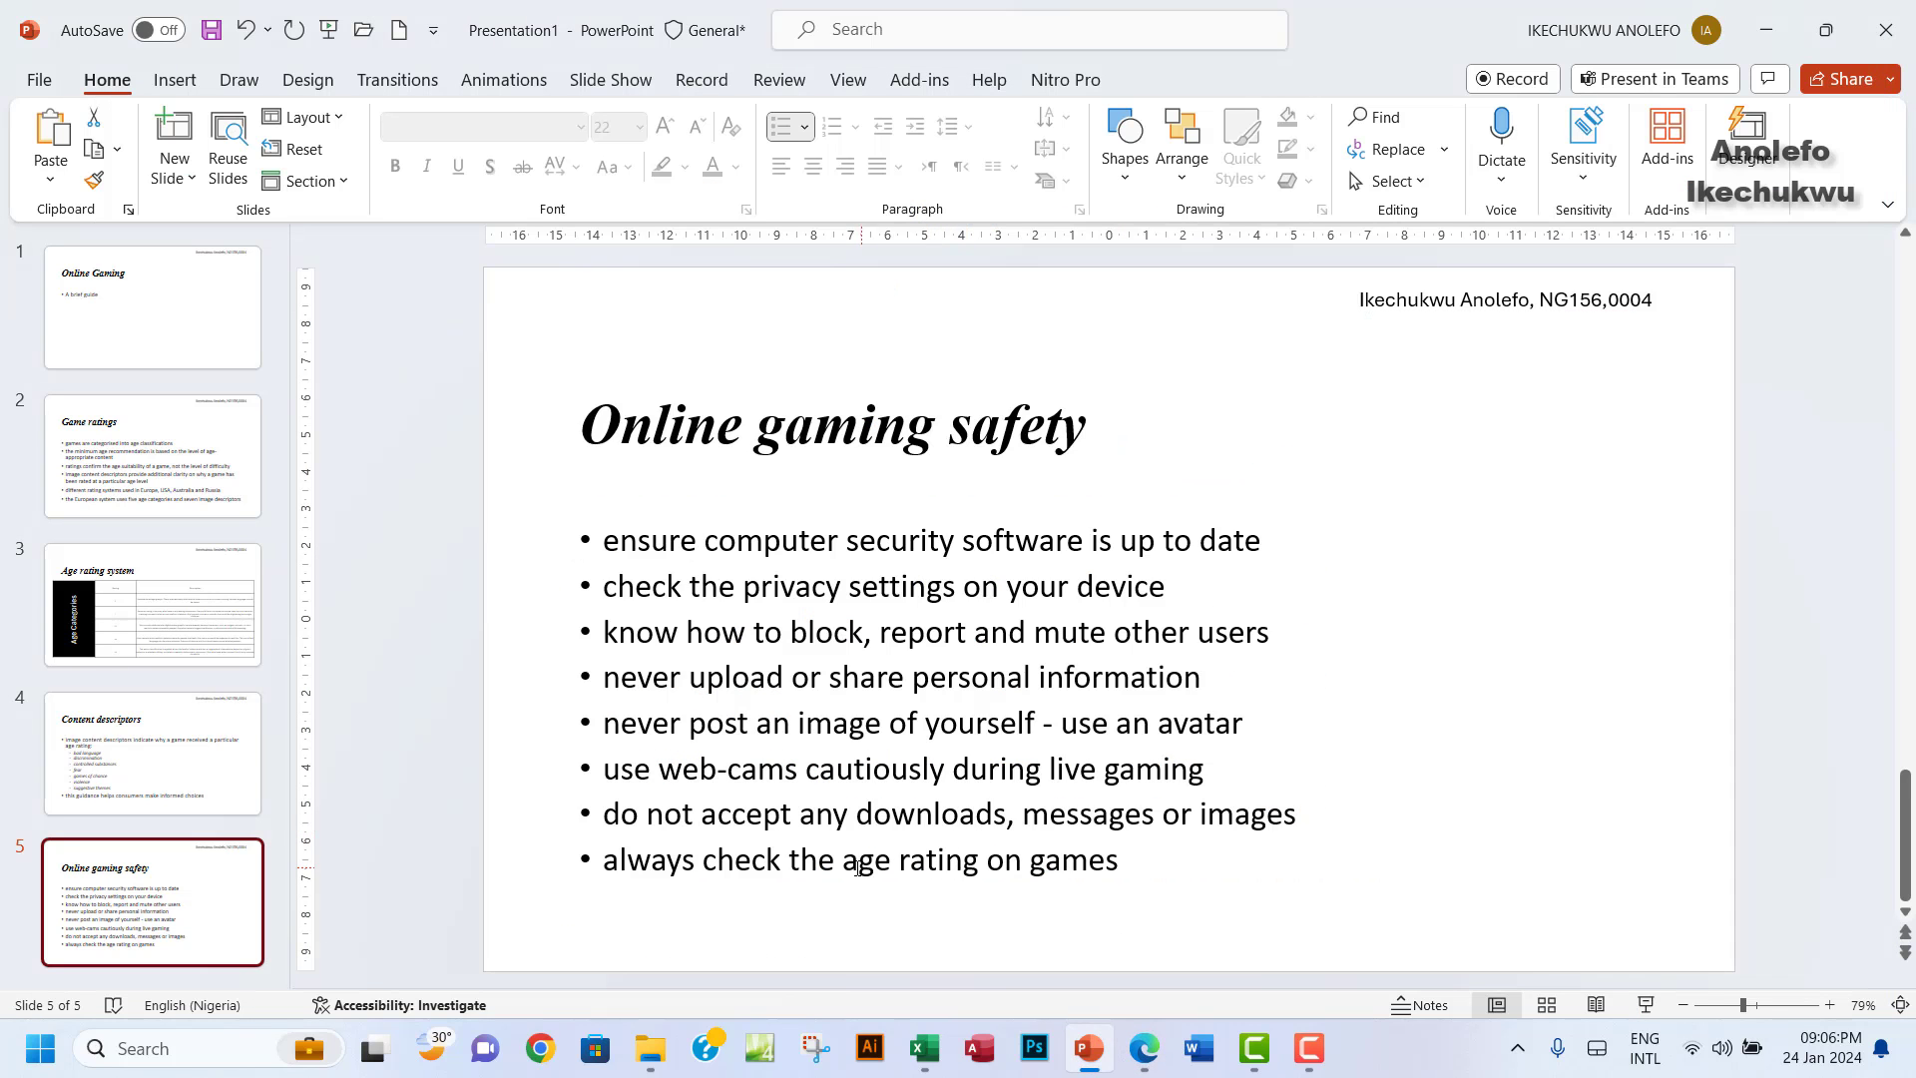
drag(847, 864, 973, 864)
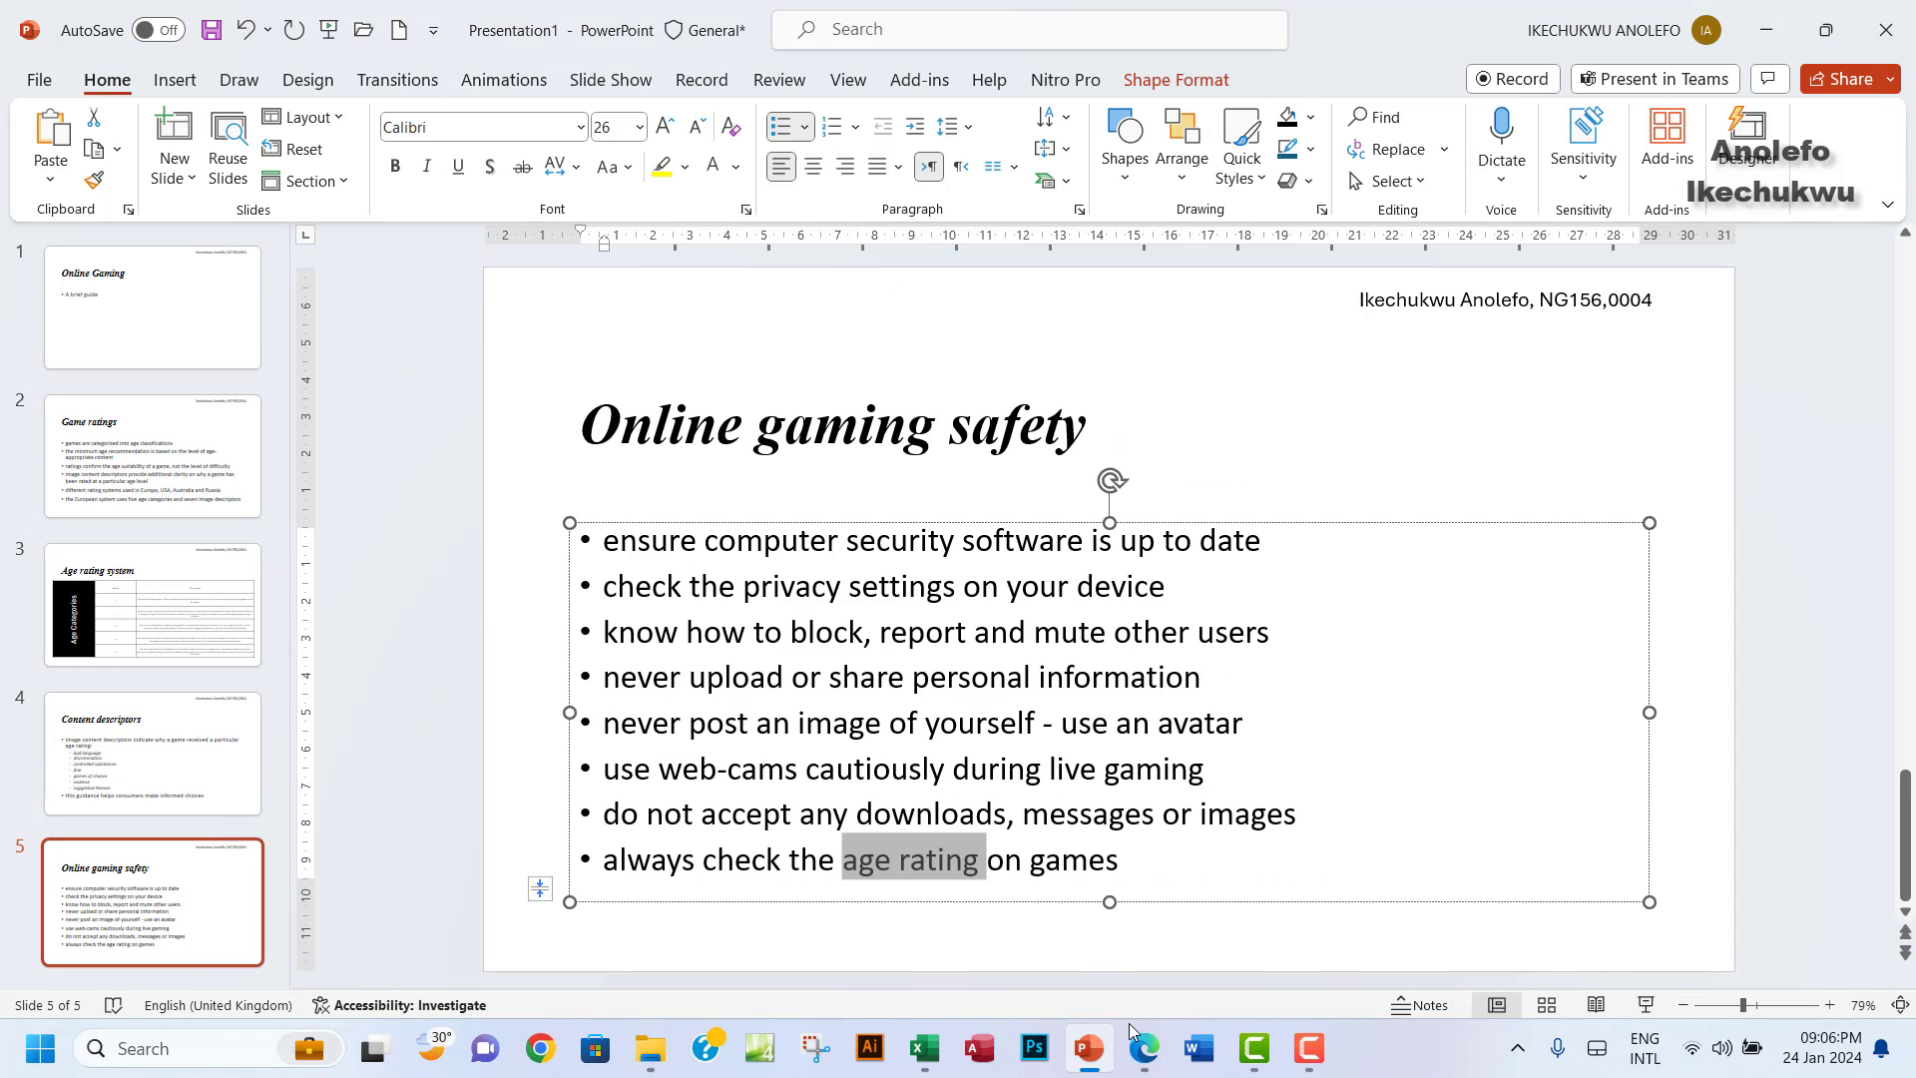
Recheck the link destination in task 30 and view the Age rating system slide in the presentation.
click(1143, 1056)
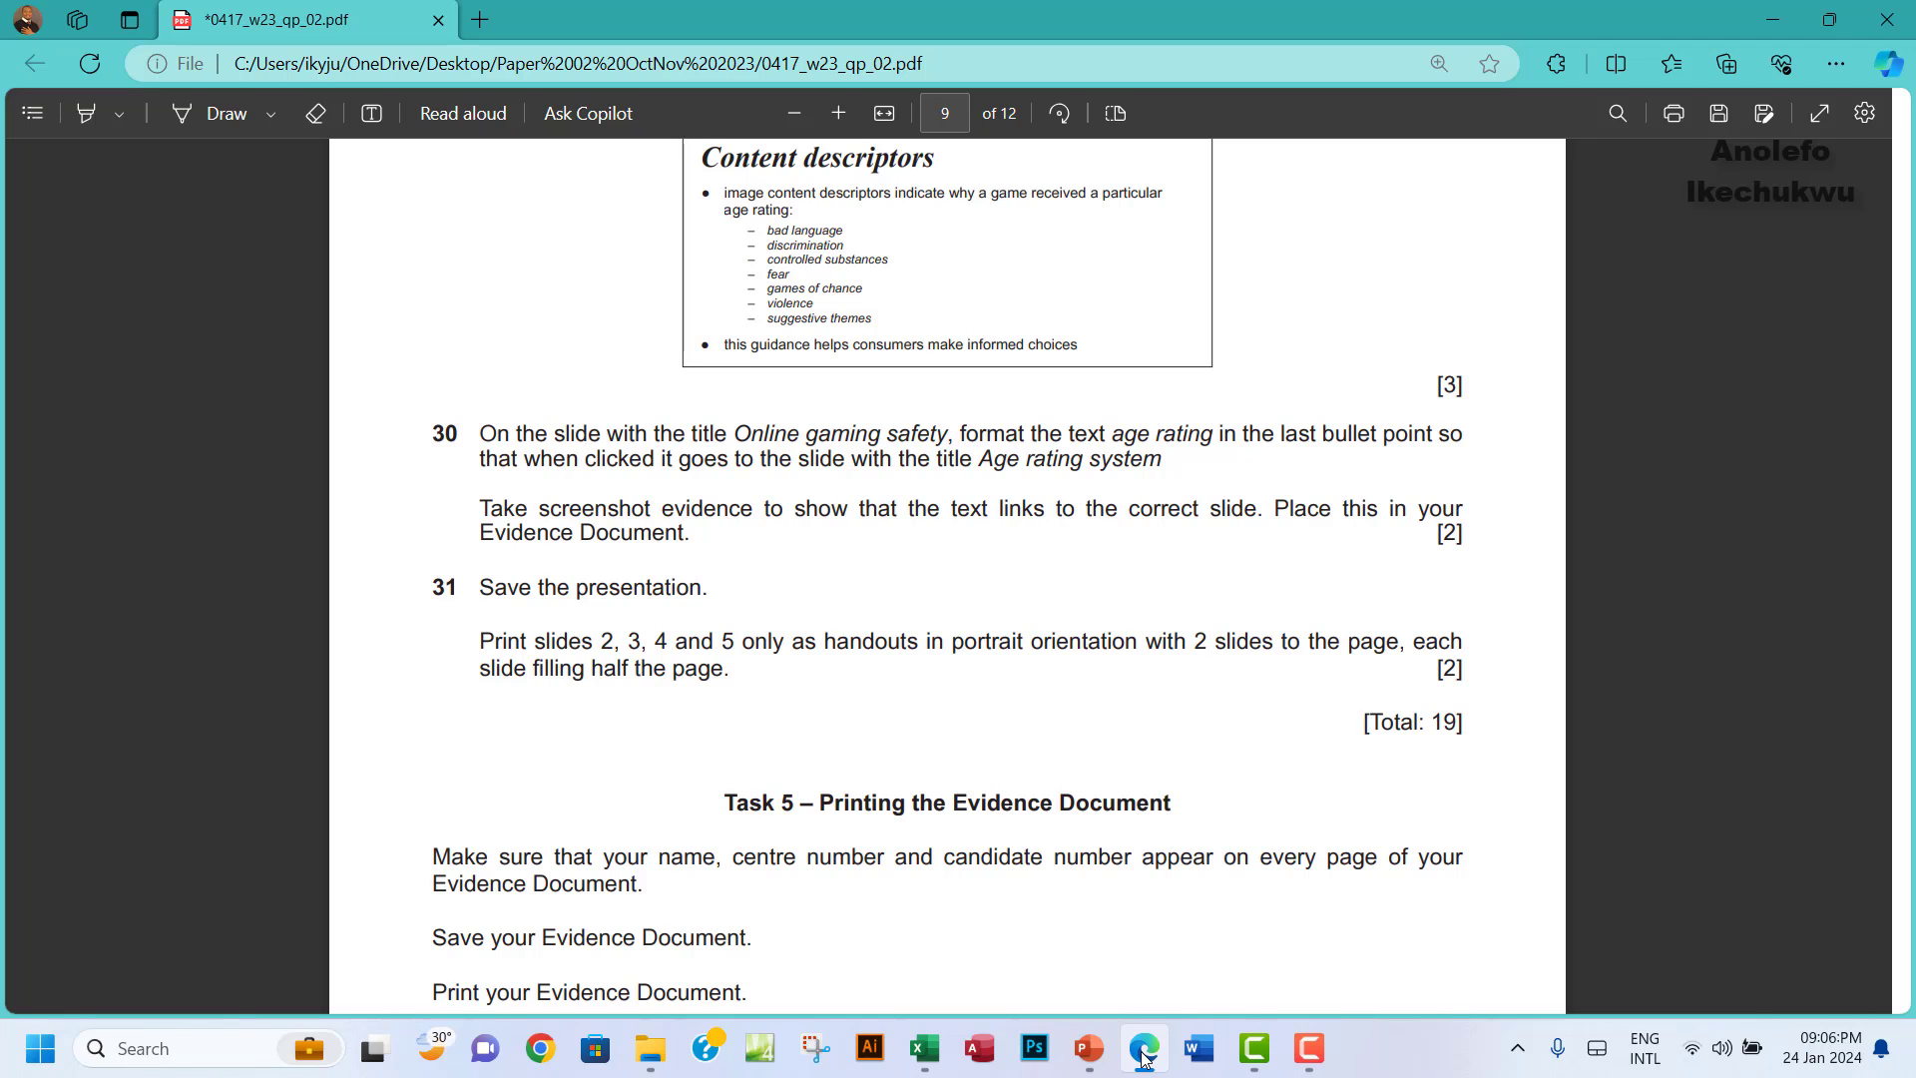
click(1145, 1050)
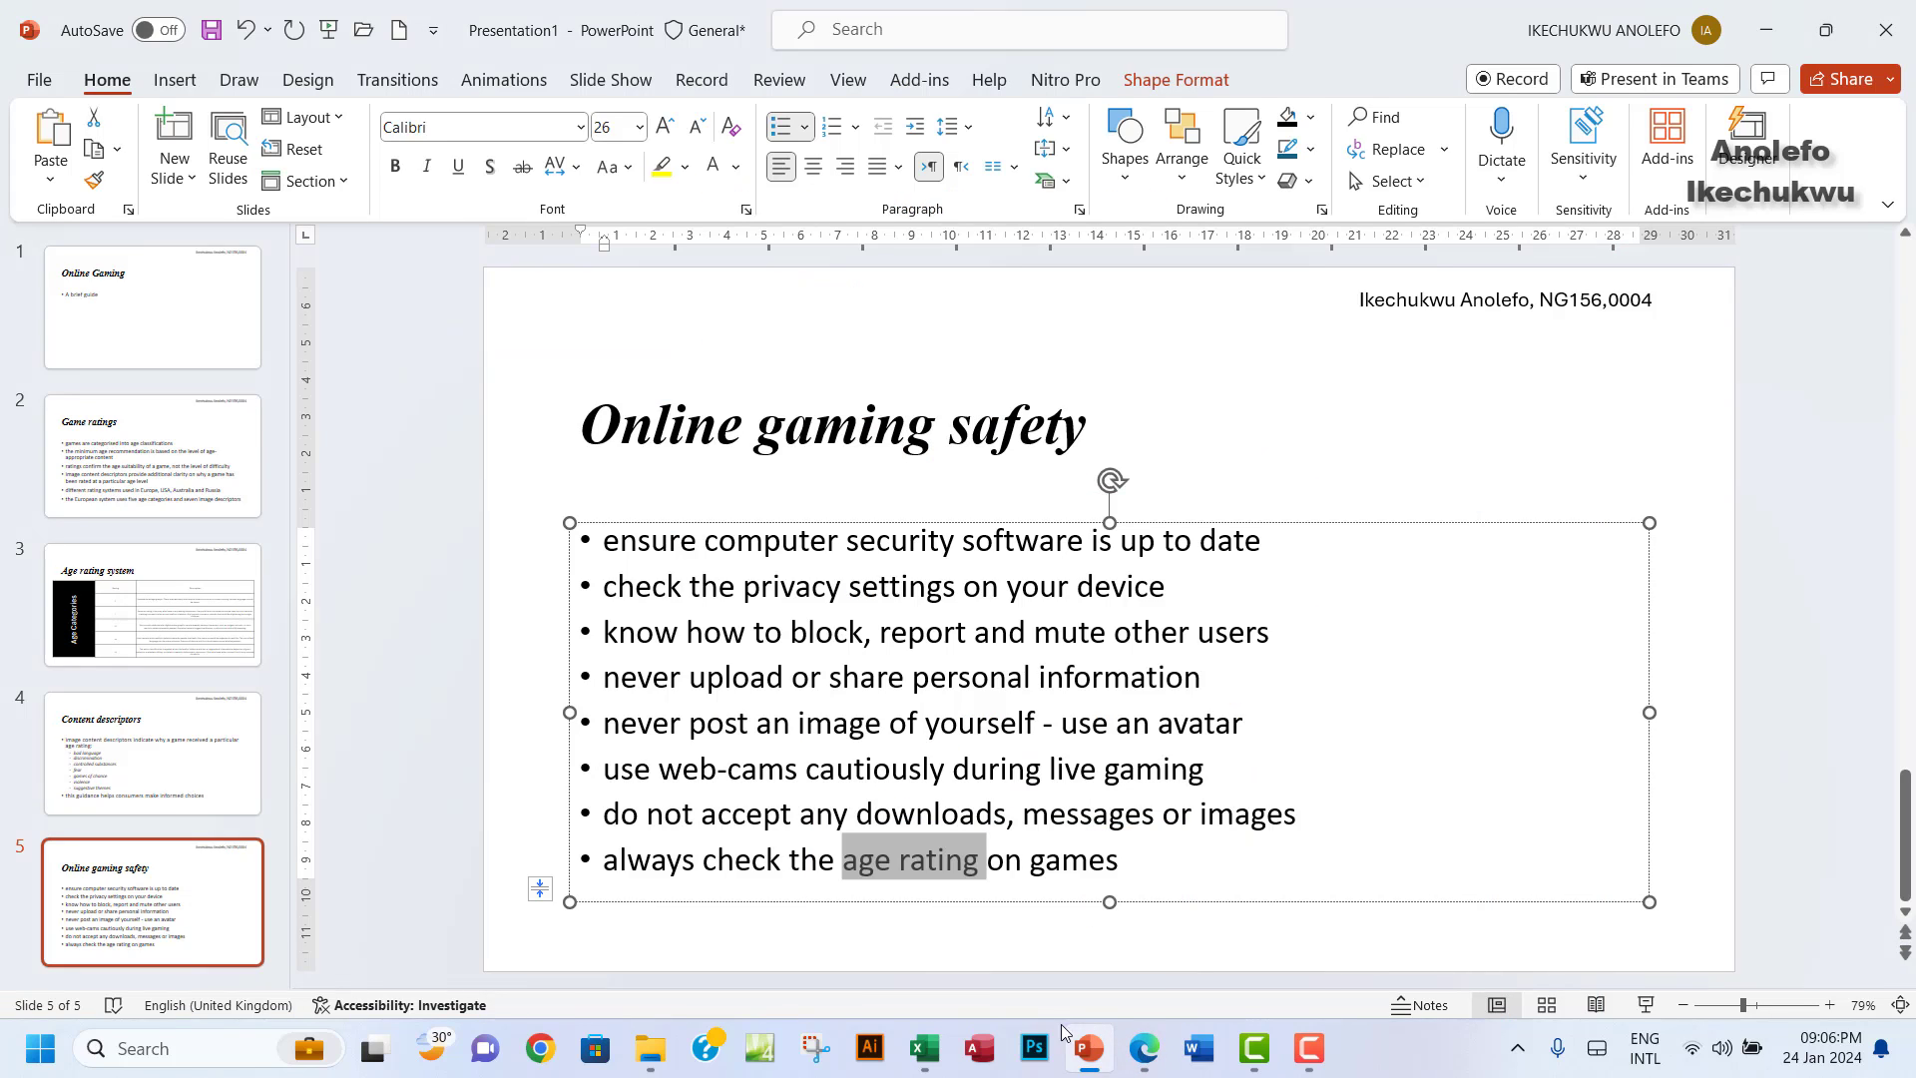
click(143, 444)
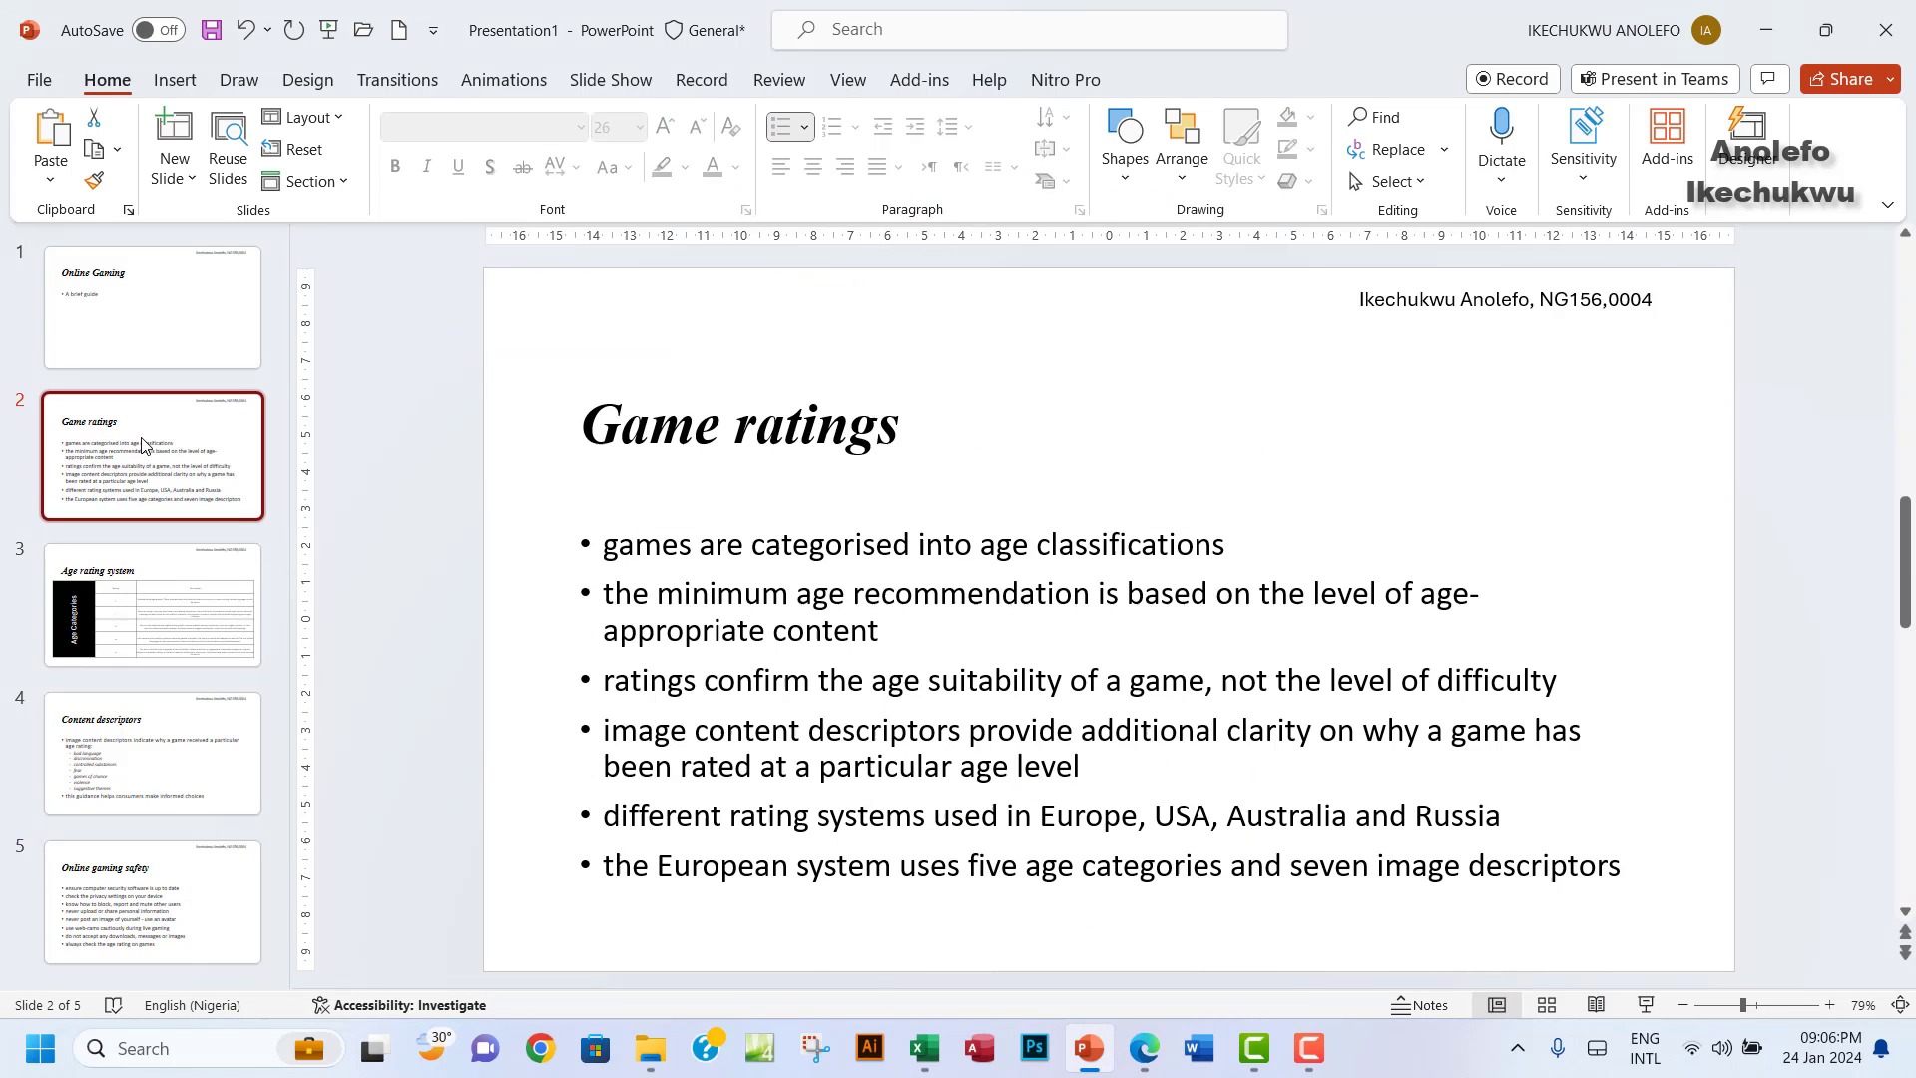
click(141, 607)
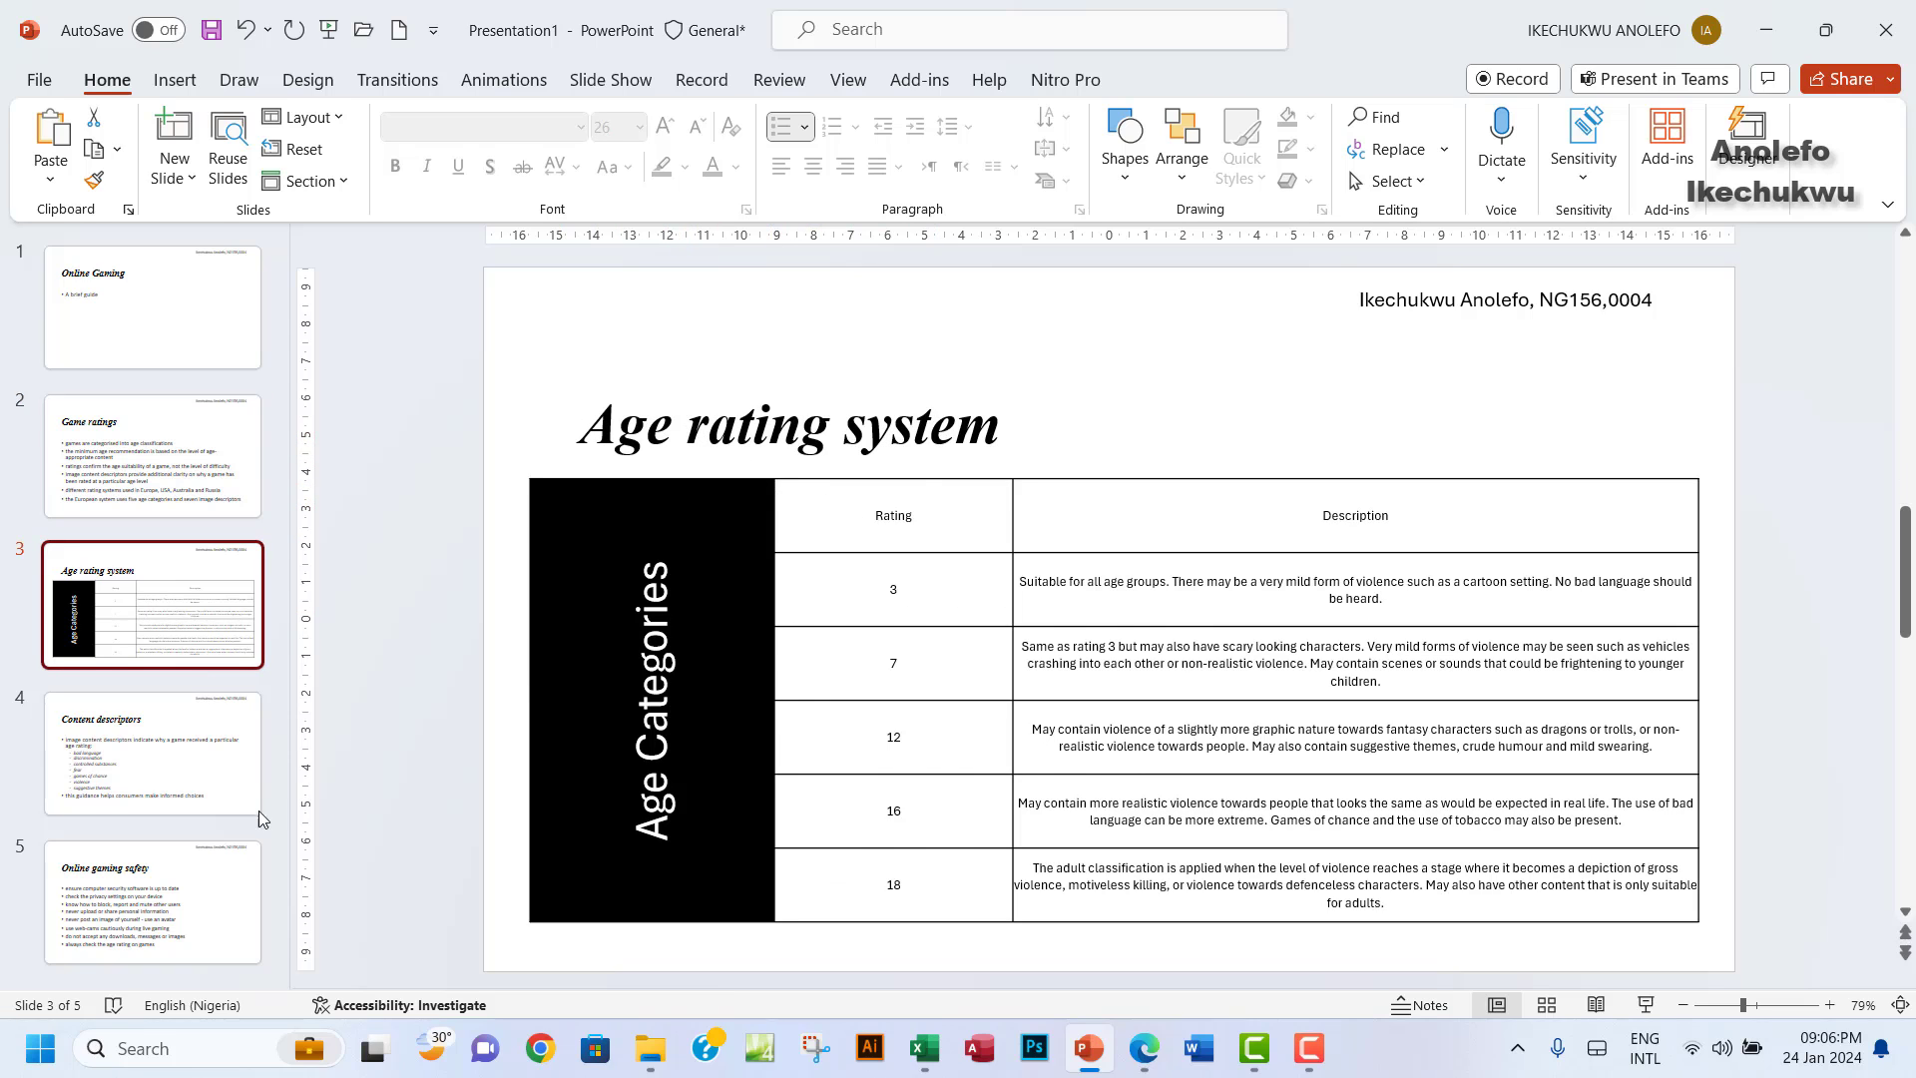
Link the text age rating in the last bullet of the Online gaming safety slide to the Age rating system slide in this document.
click(176, 914)
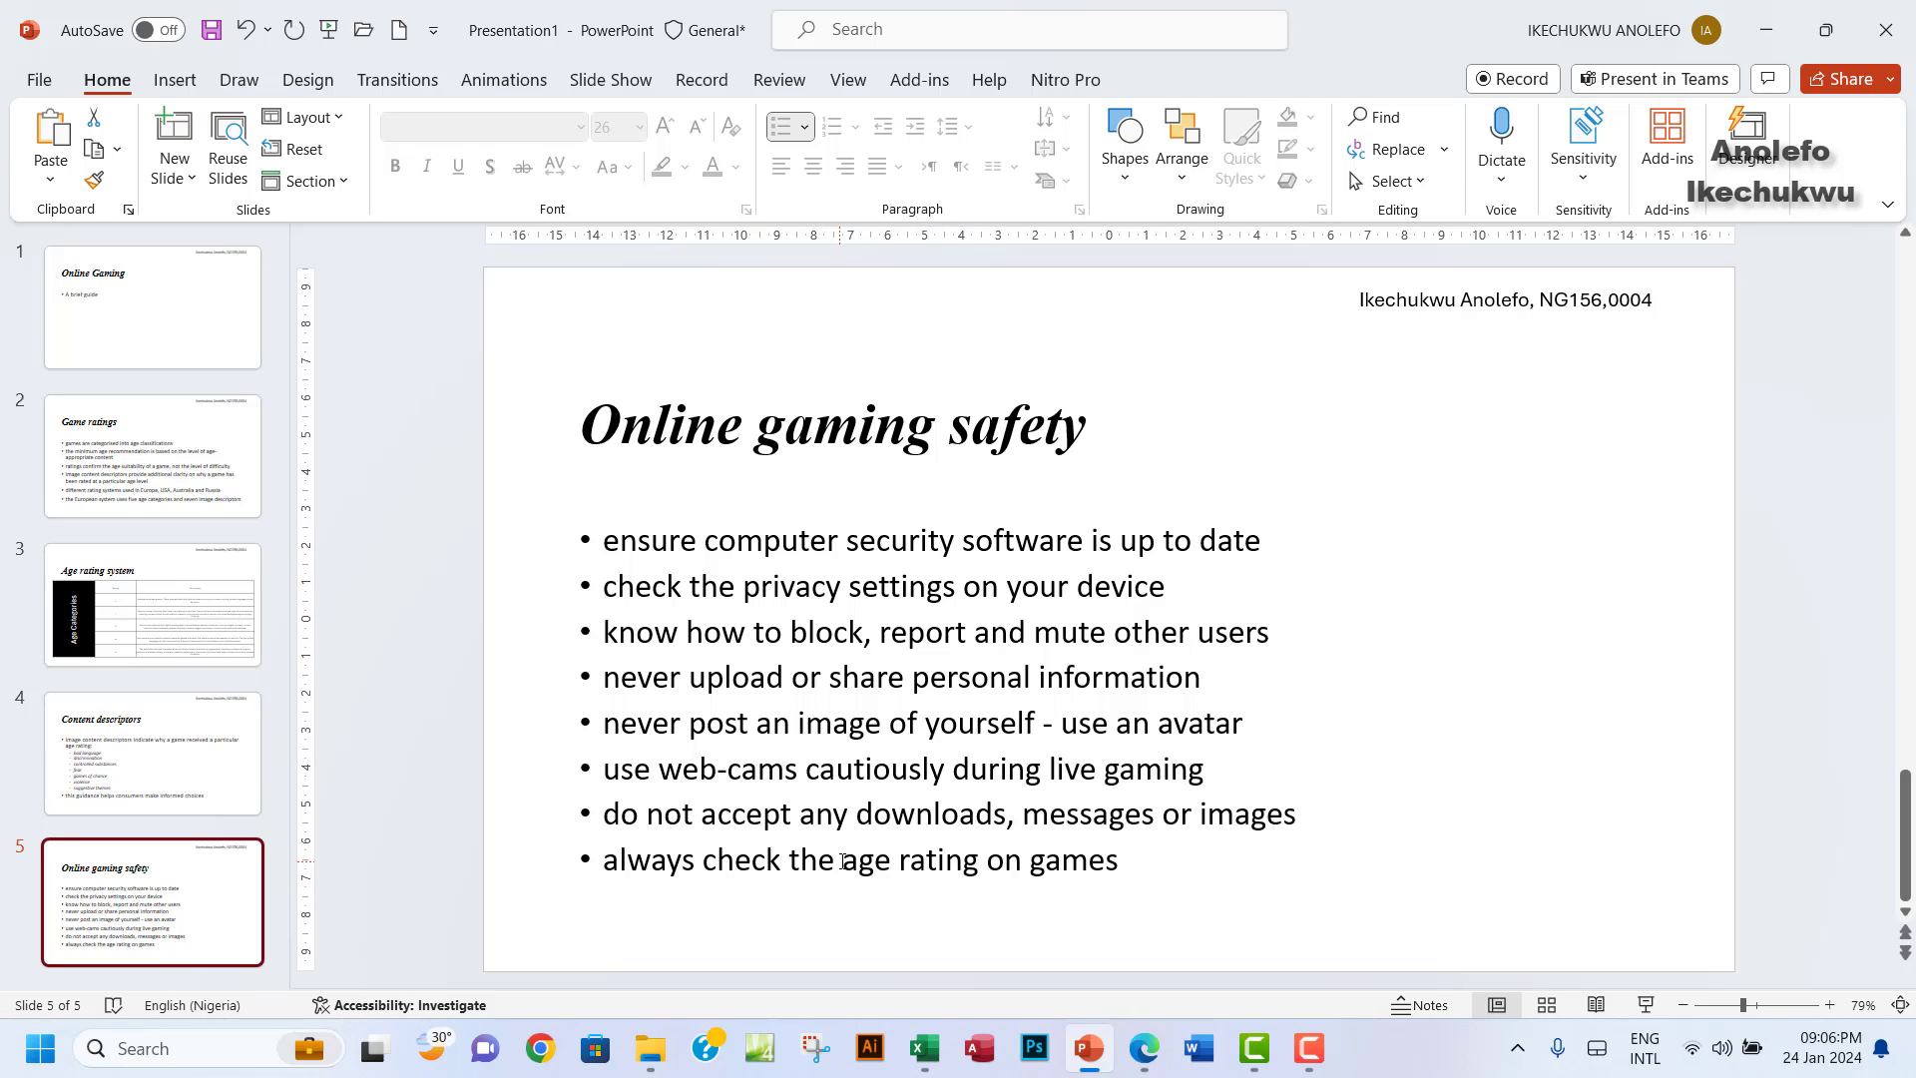
drag(844, 860, 970, 864)
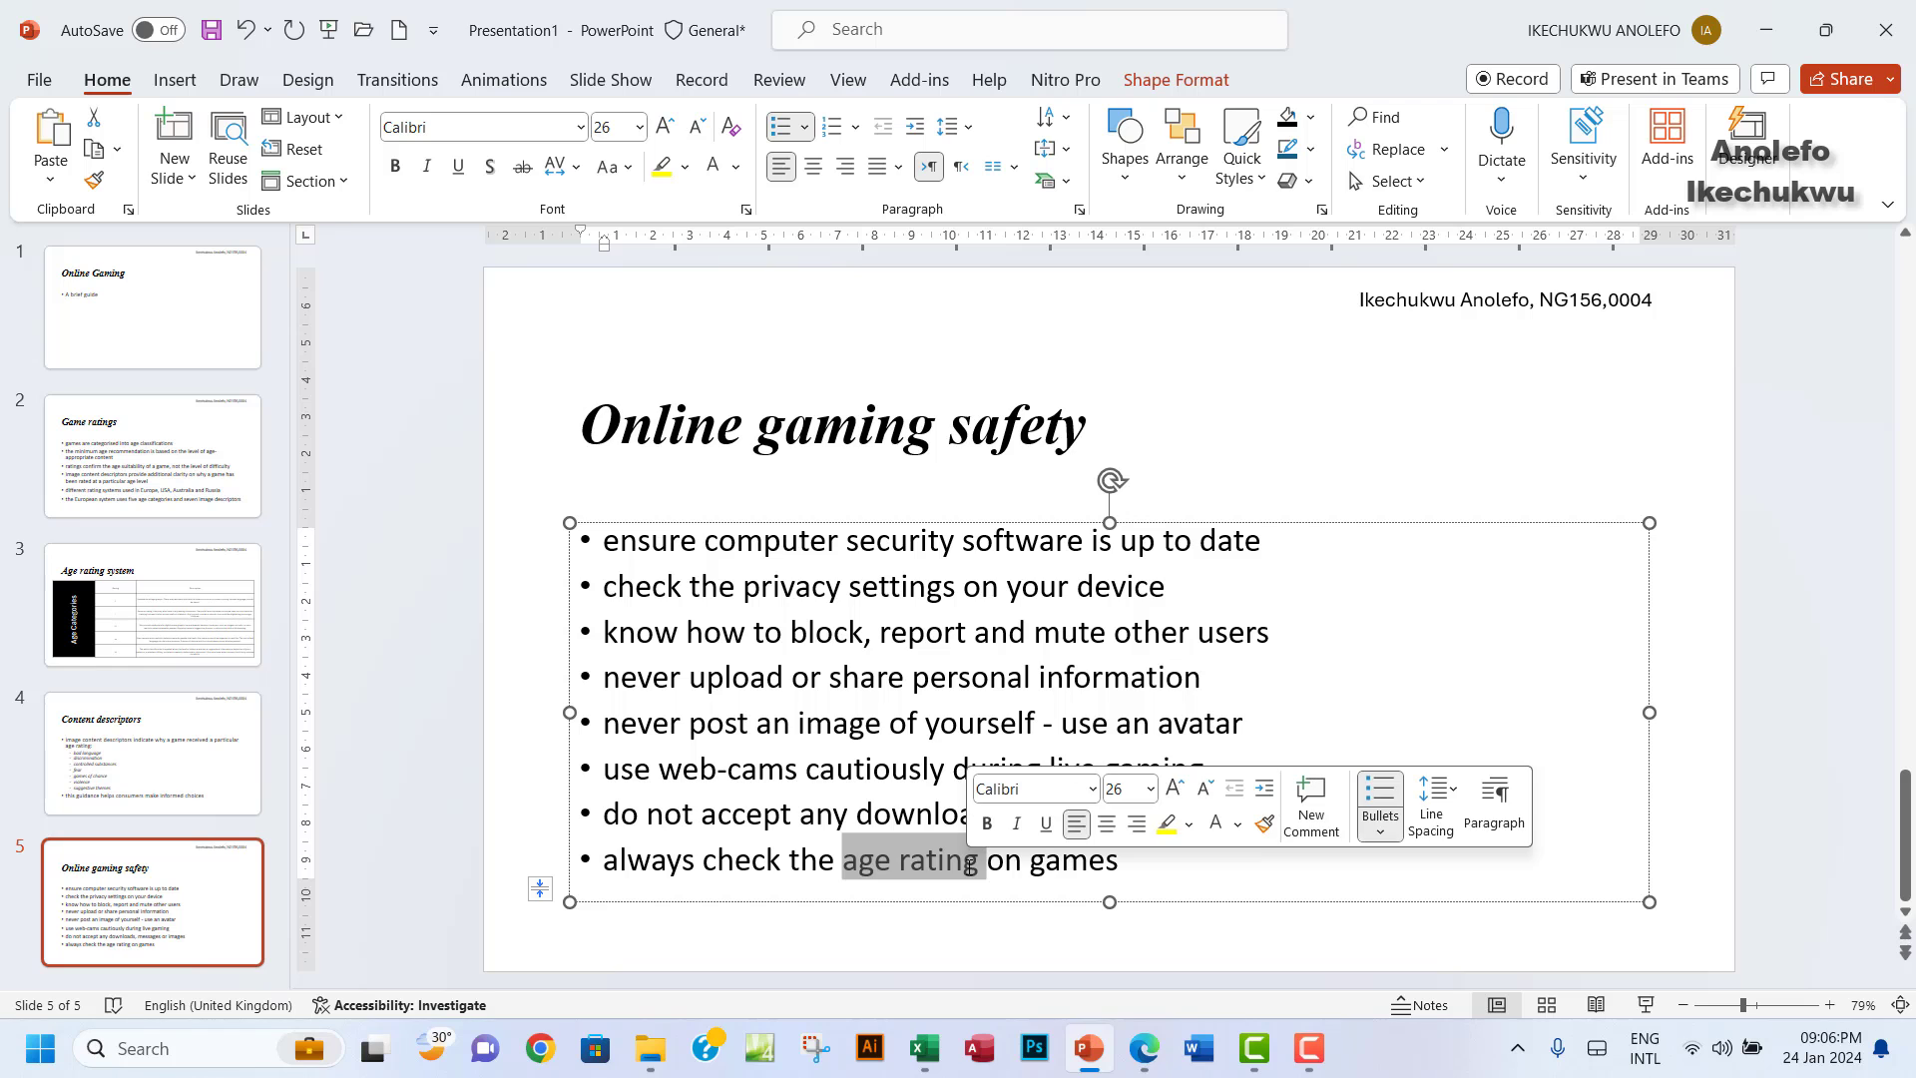
click(1154, 1068)
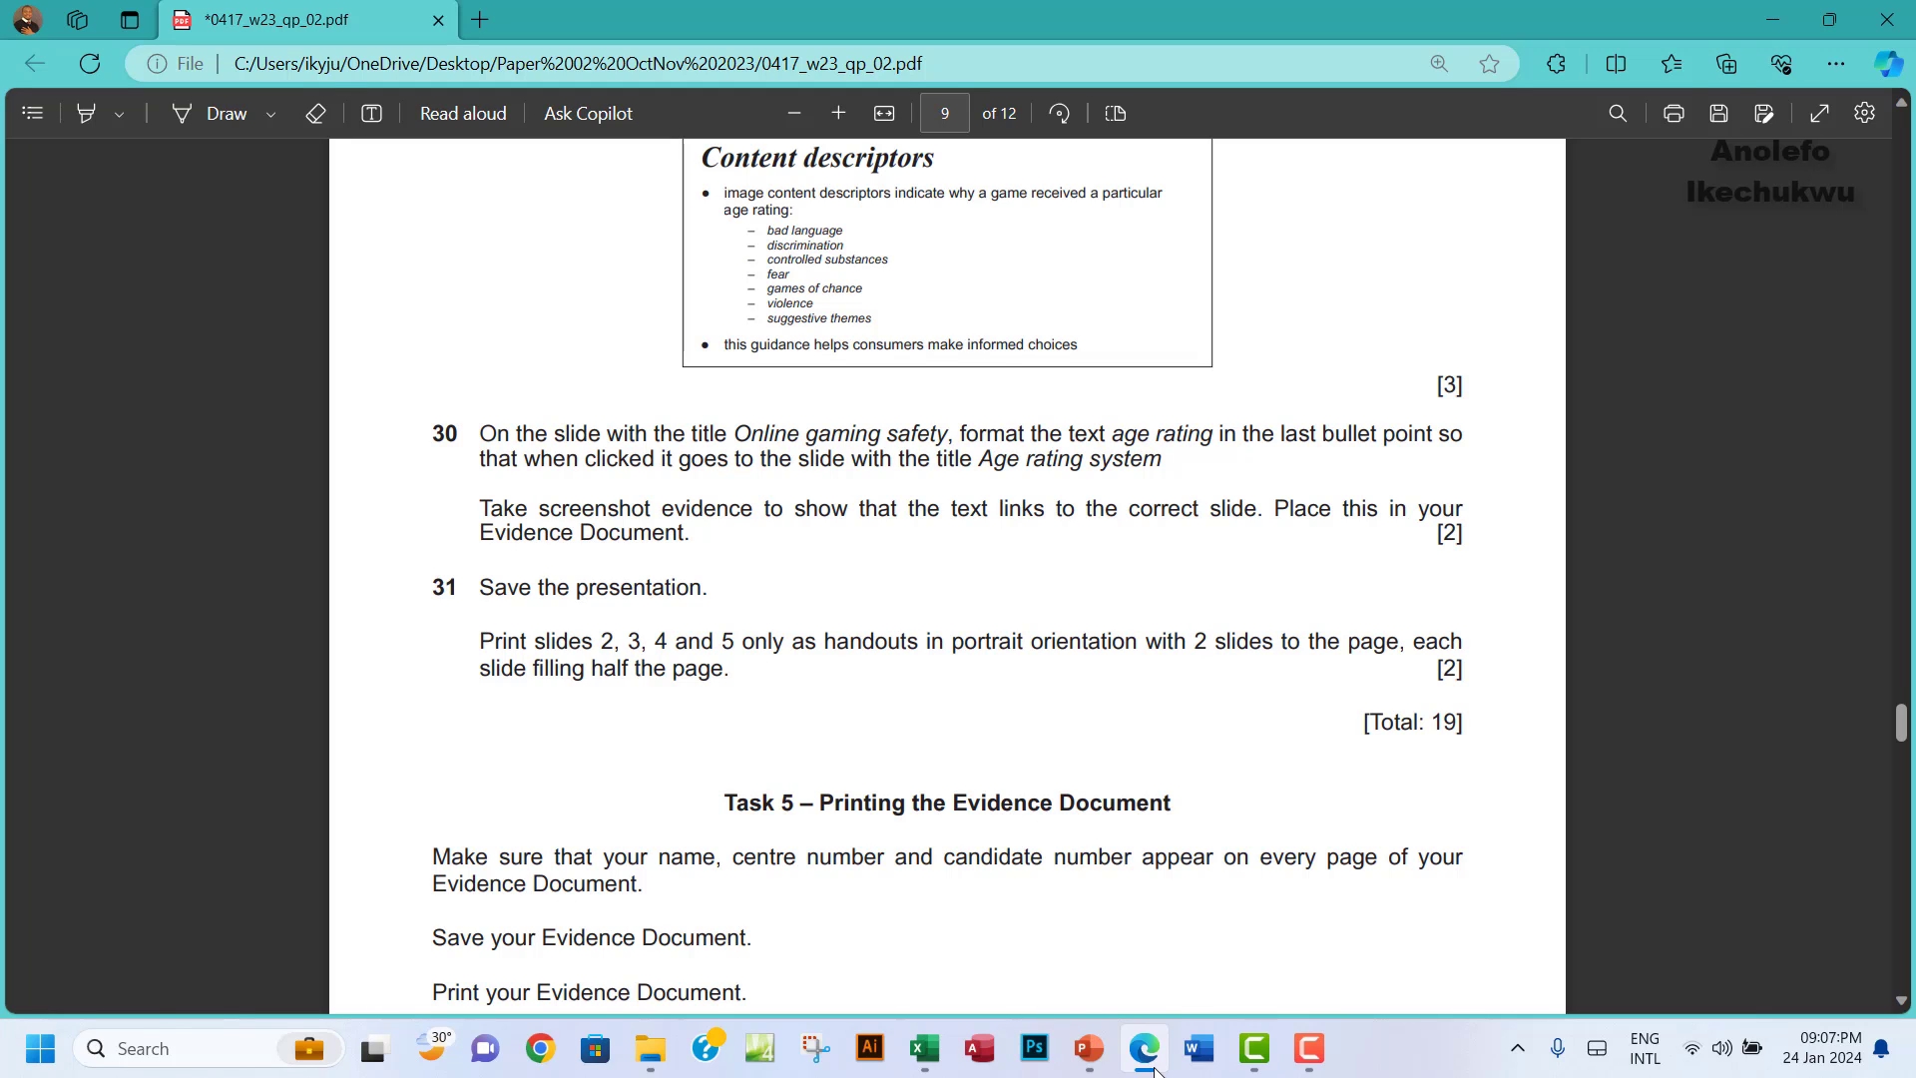
click(1154, 1068)
right_click(906, 864)
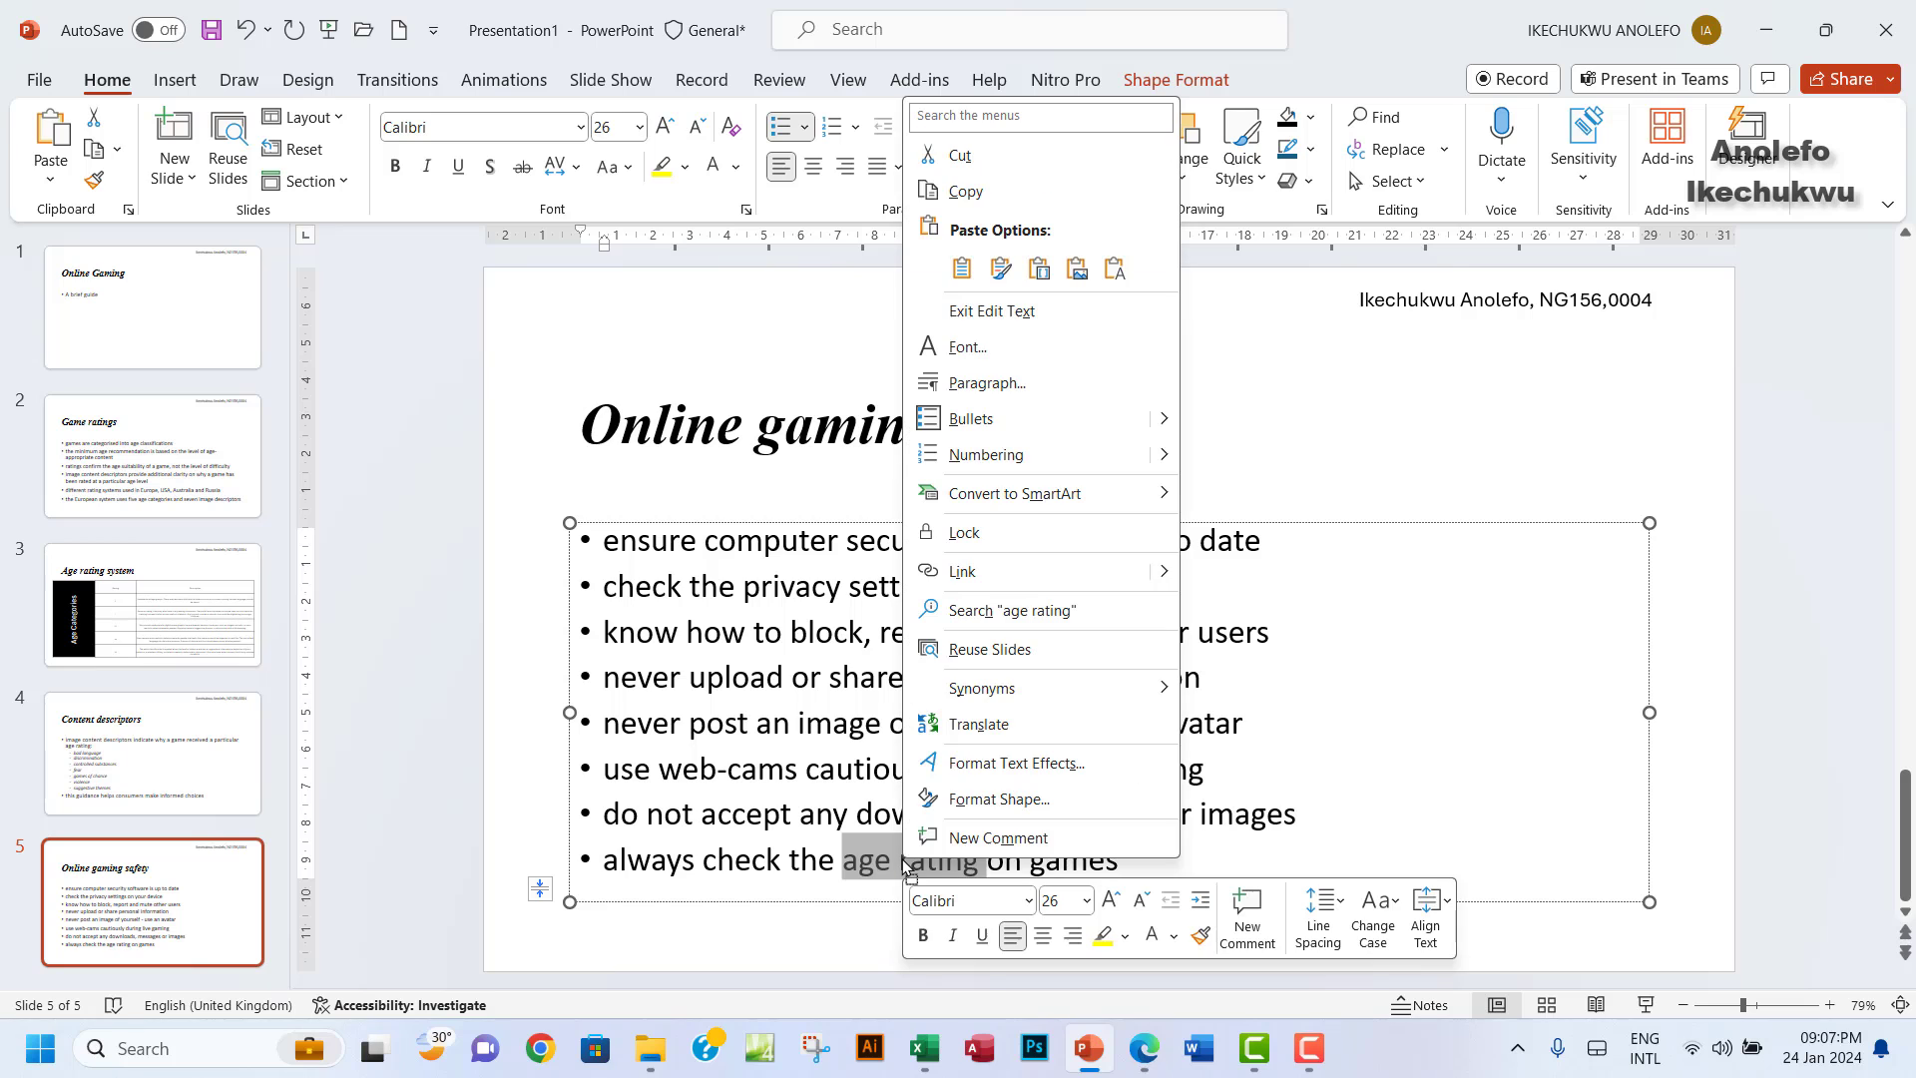
click(1052, 574)
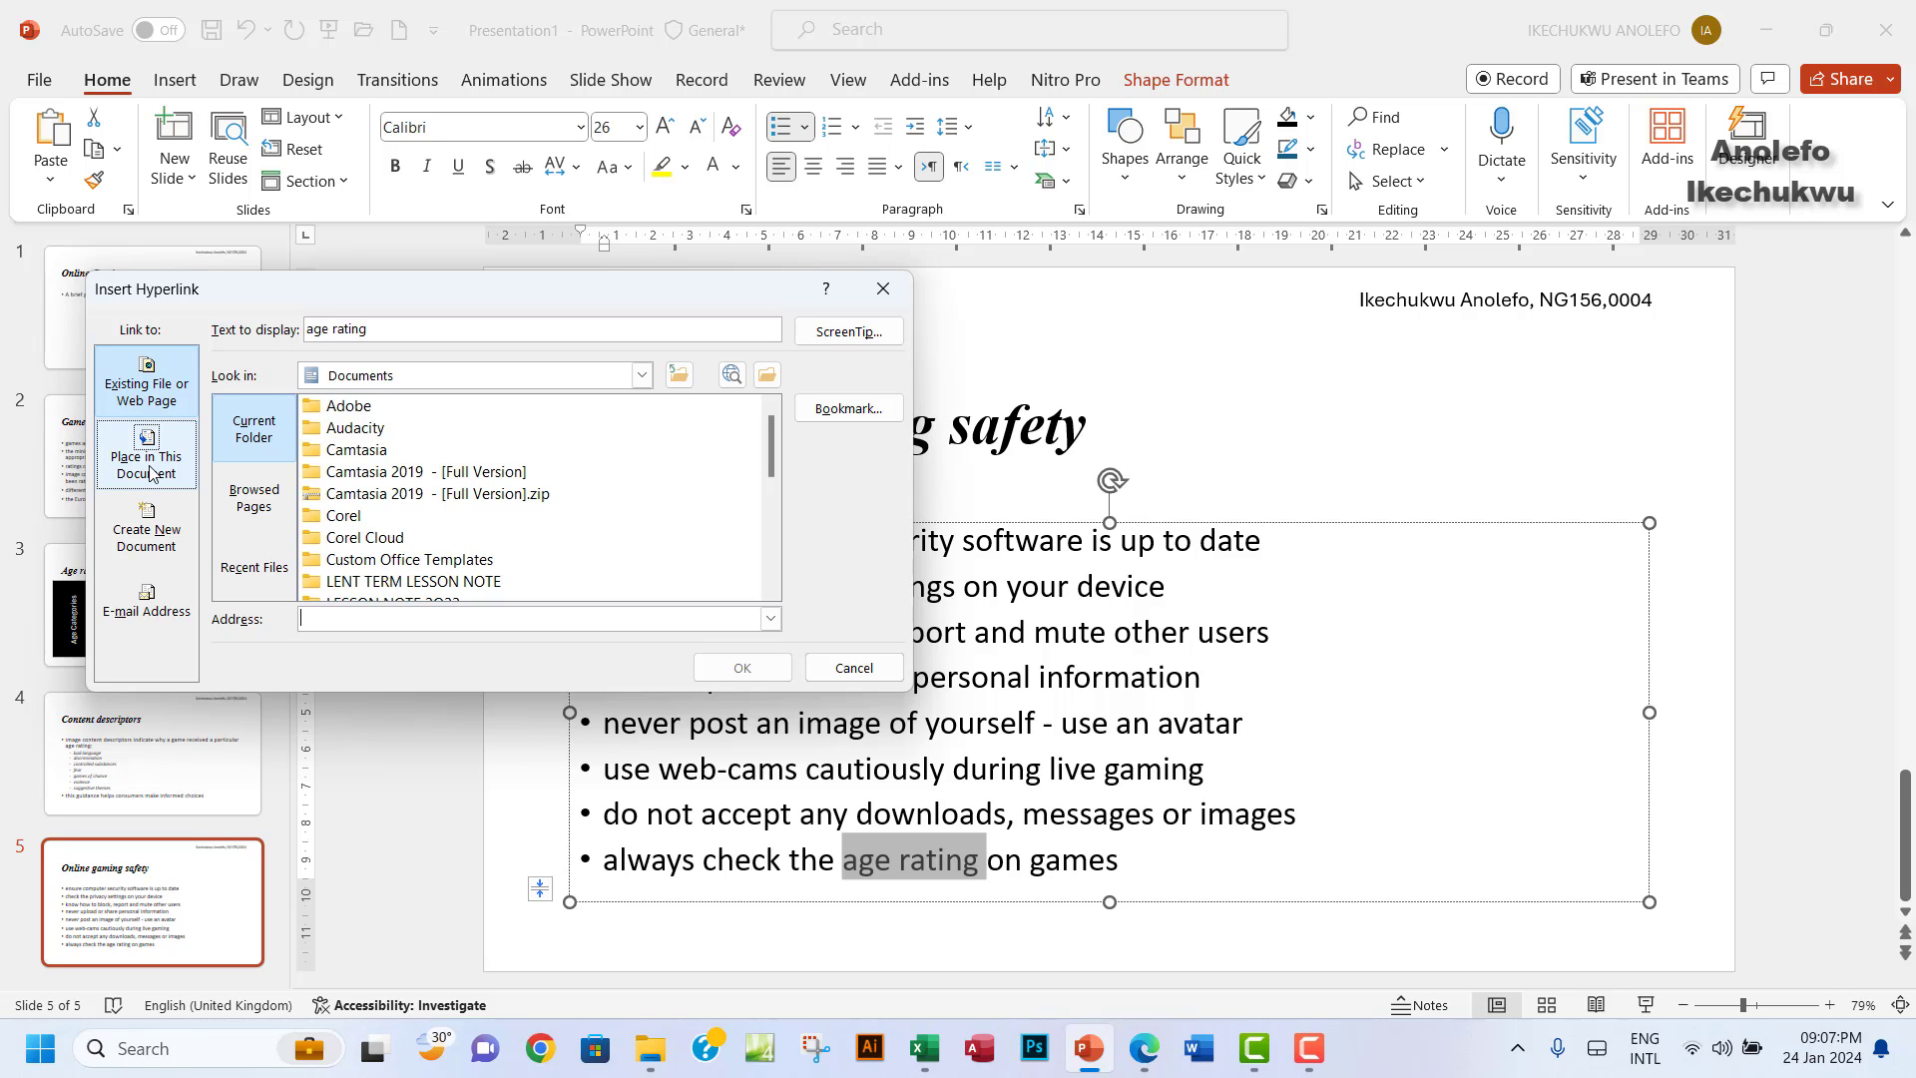
click(152, 472)
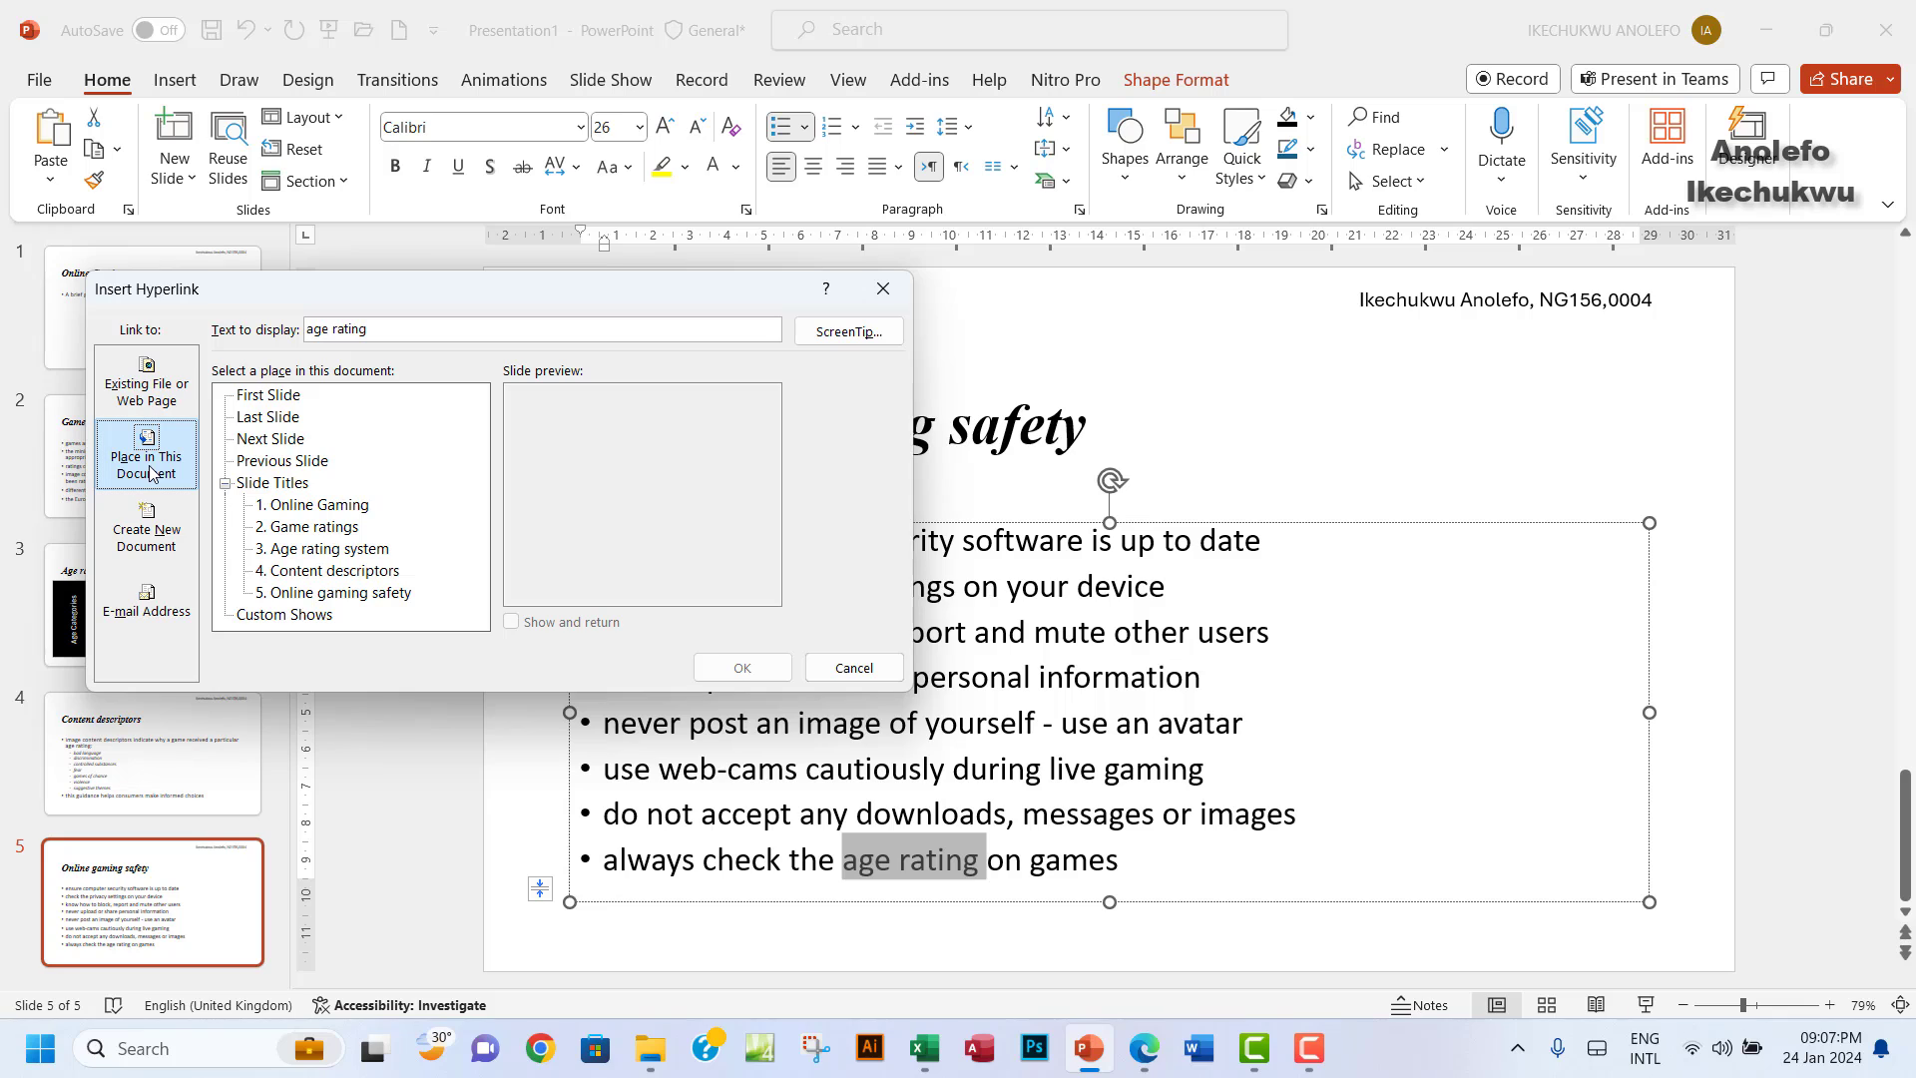
click(317, 550)
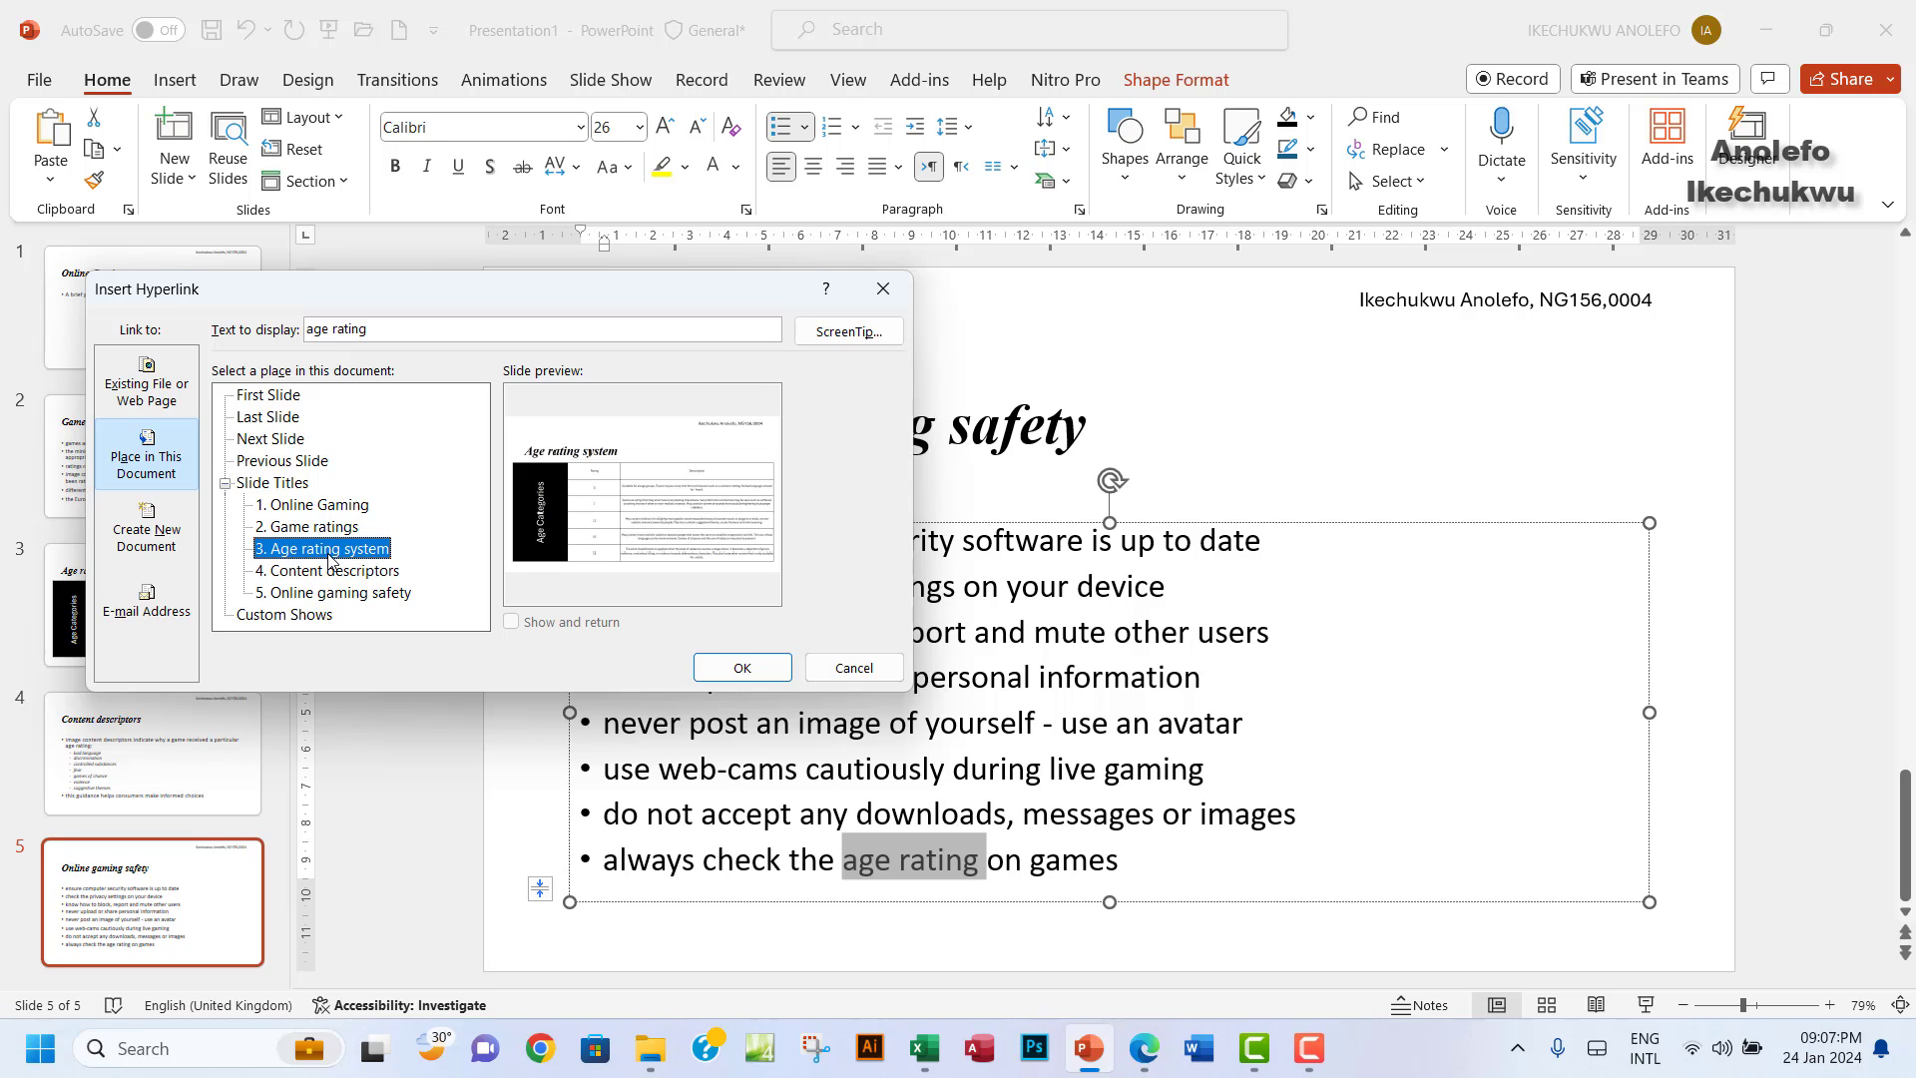
click(742, 668)
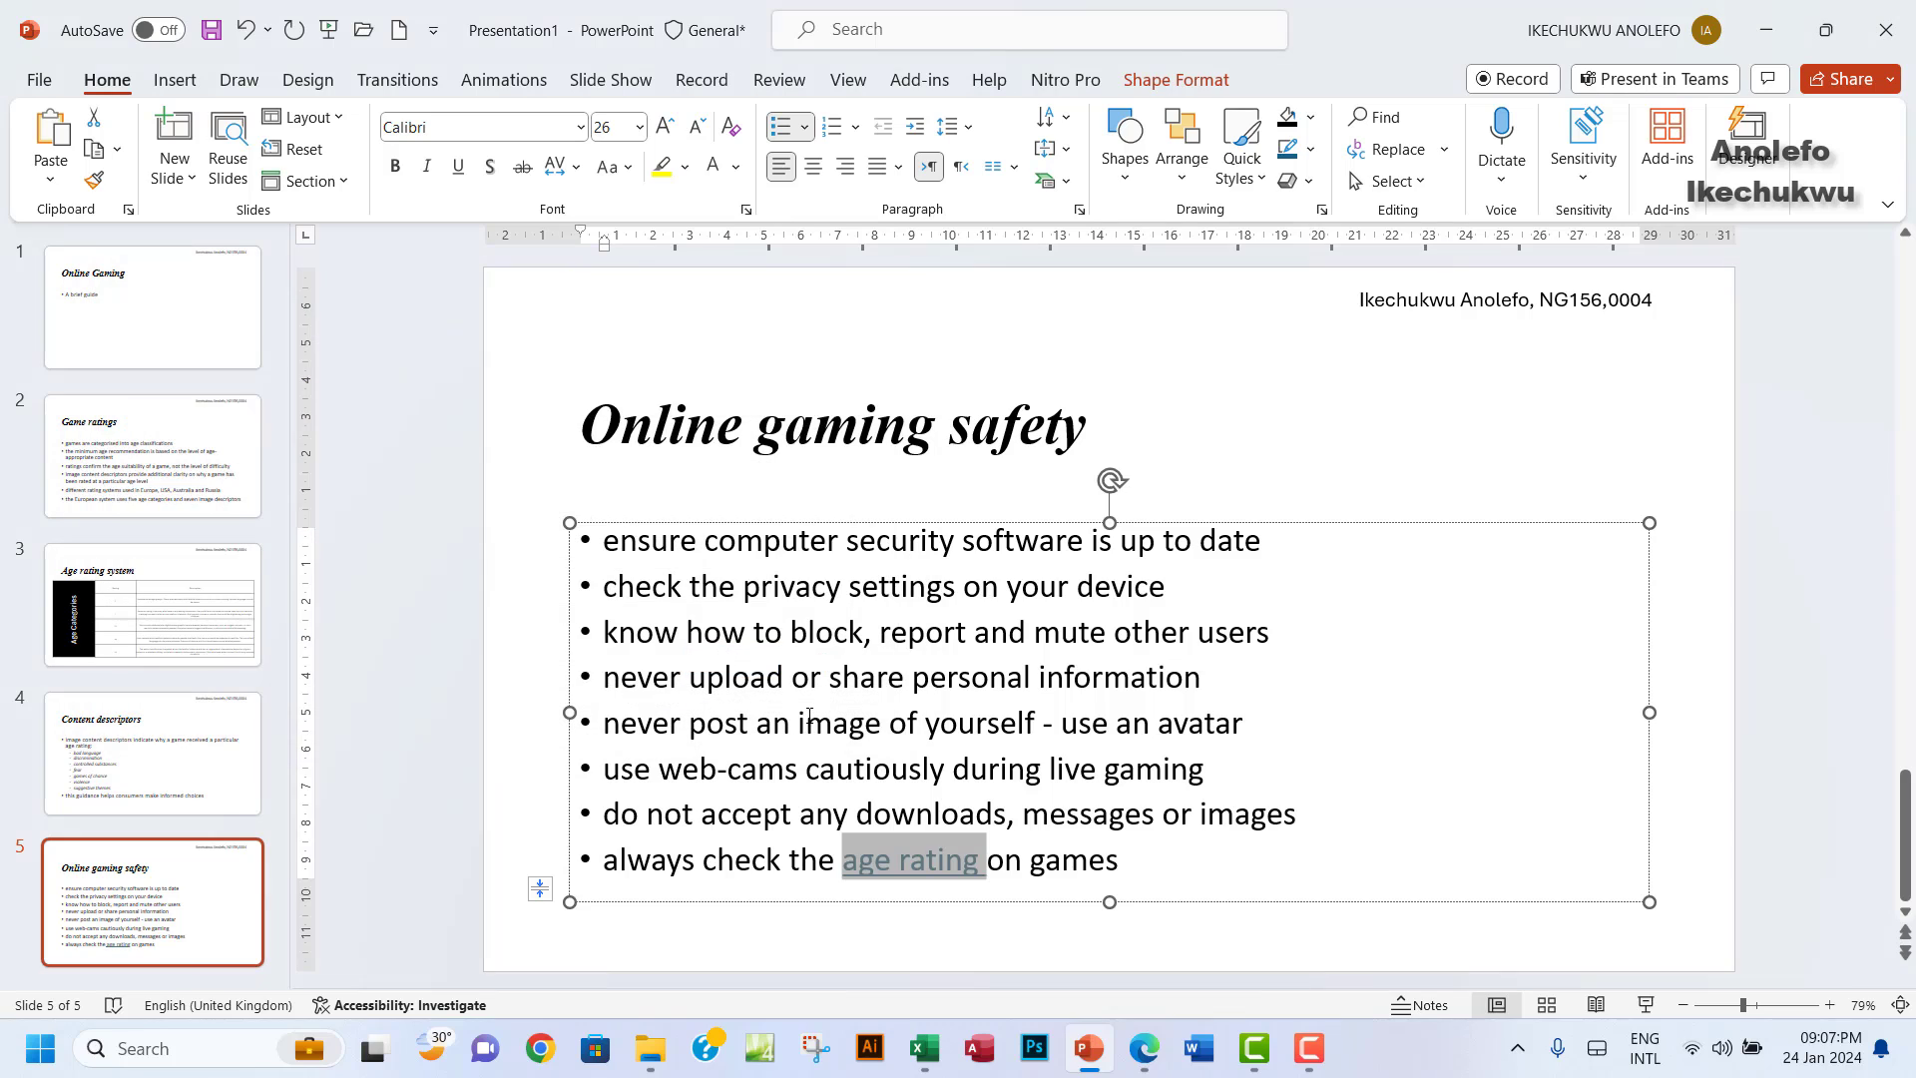
click(1079, 768)
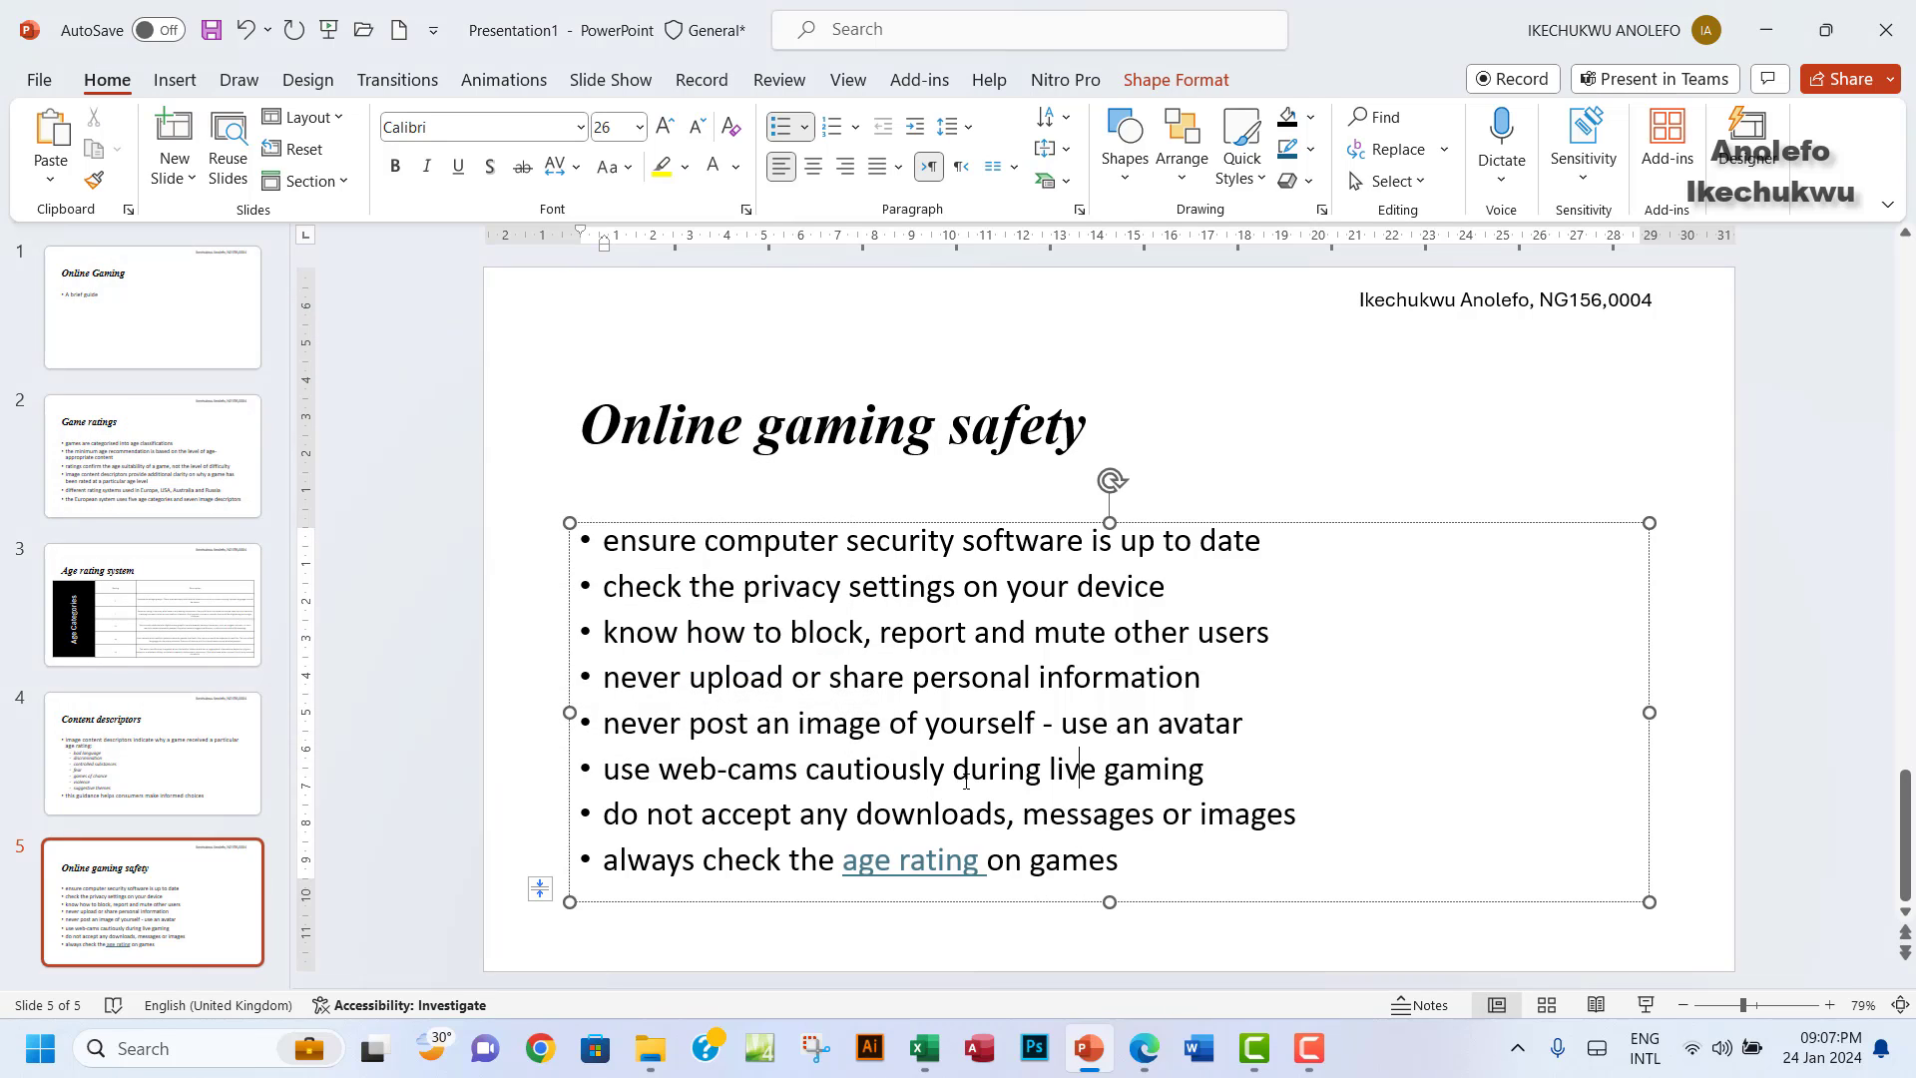
Test the age rating link in a slide show from the current slide, then return to the Online gaming safety slide for editing.
key(shift+F5)
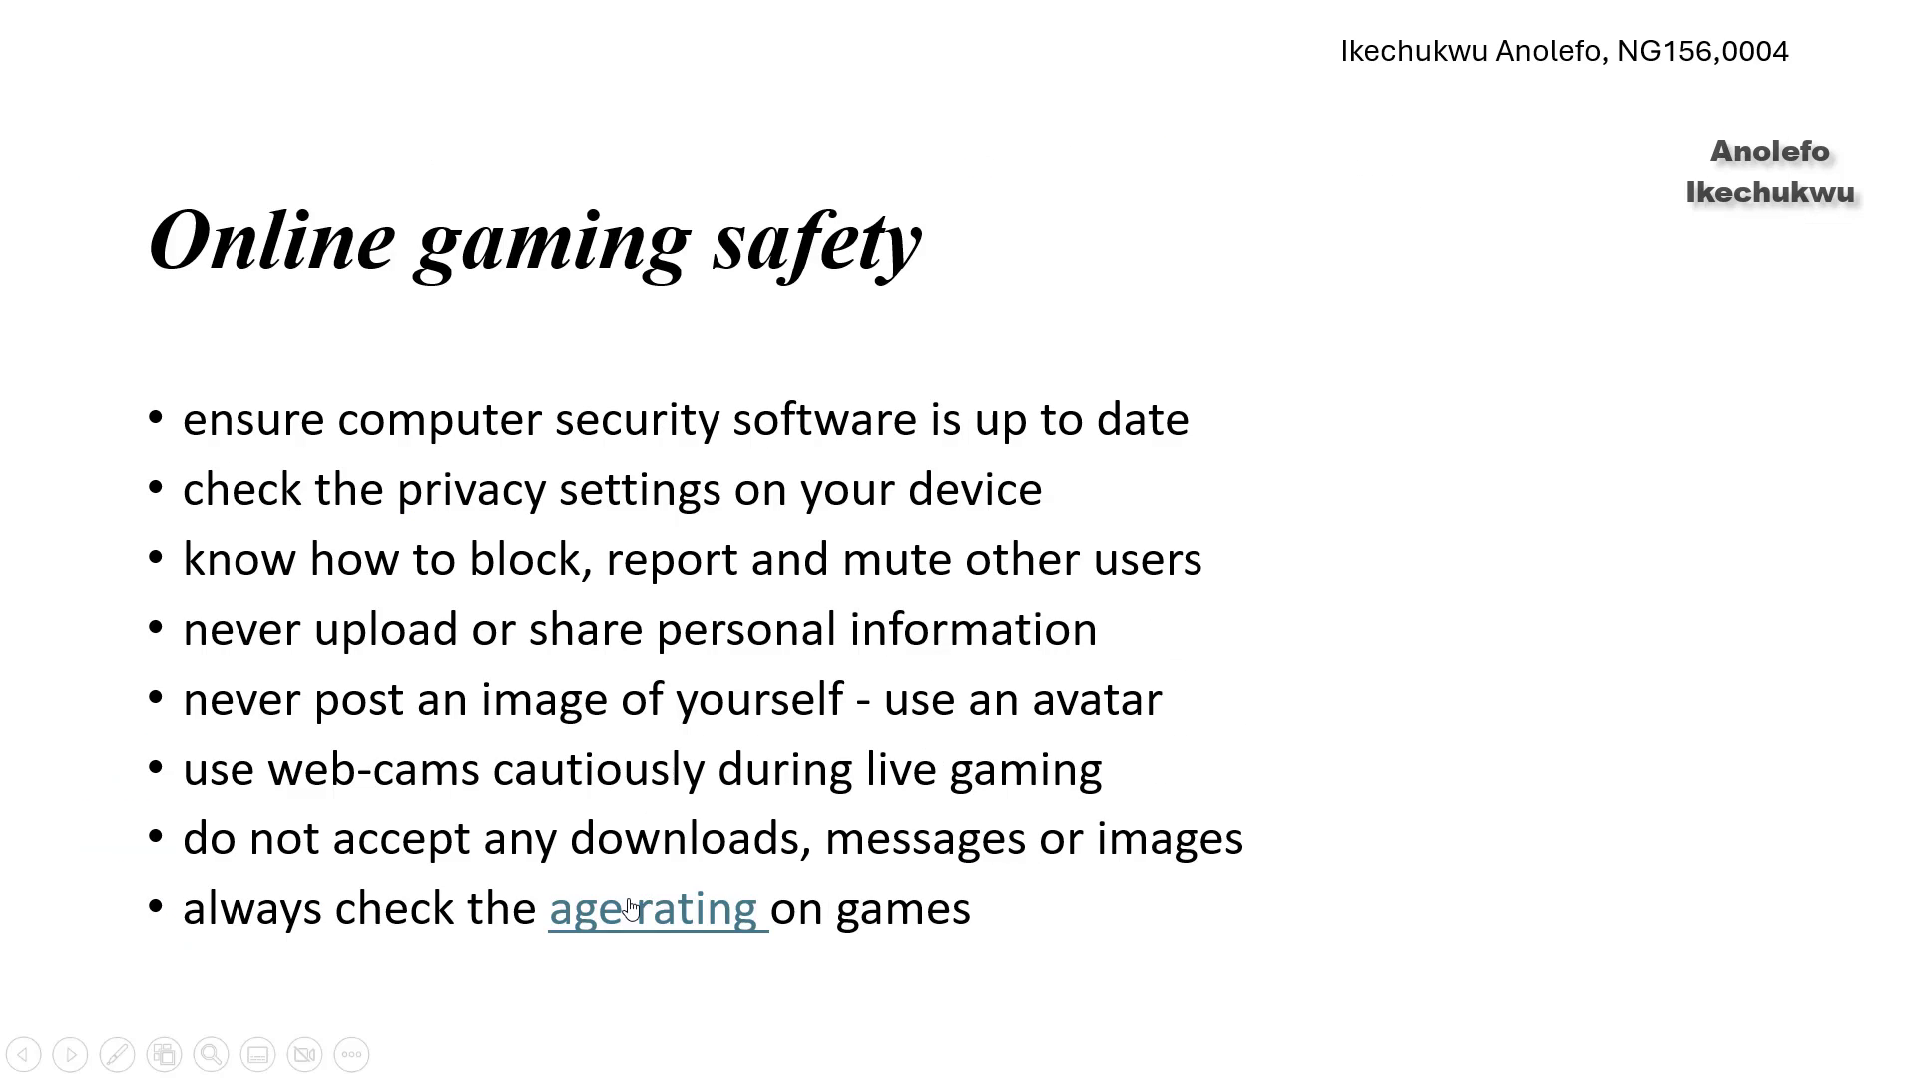
click(676, 928)
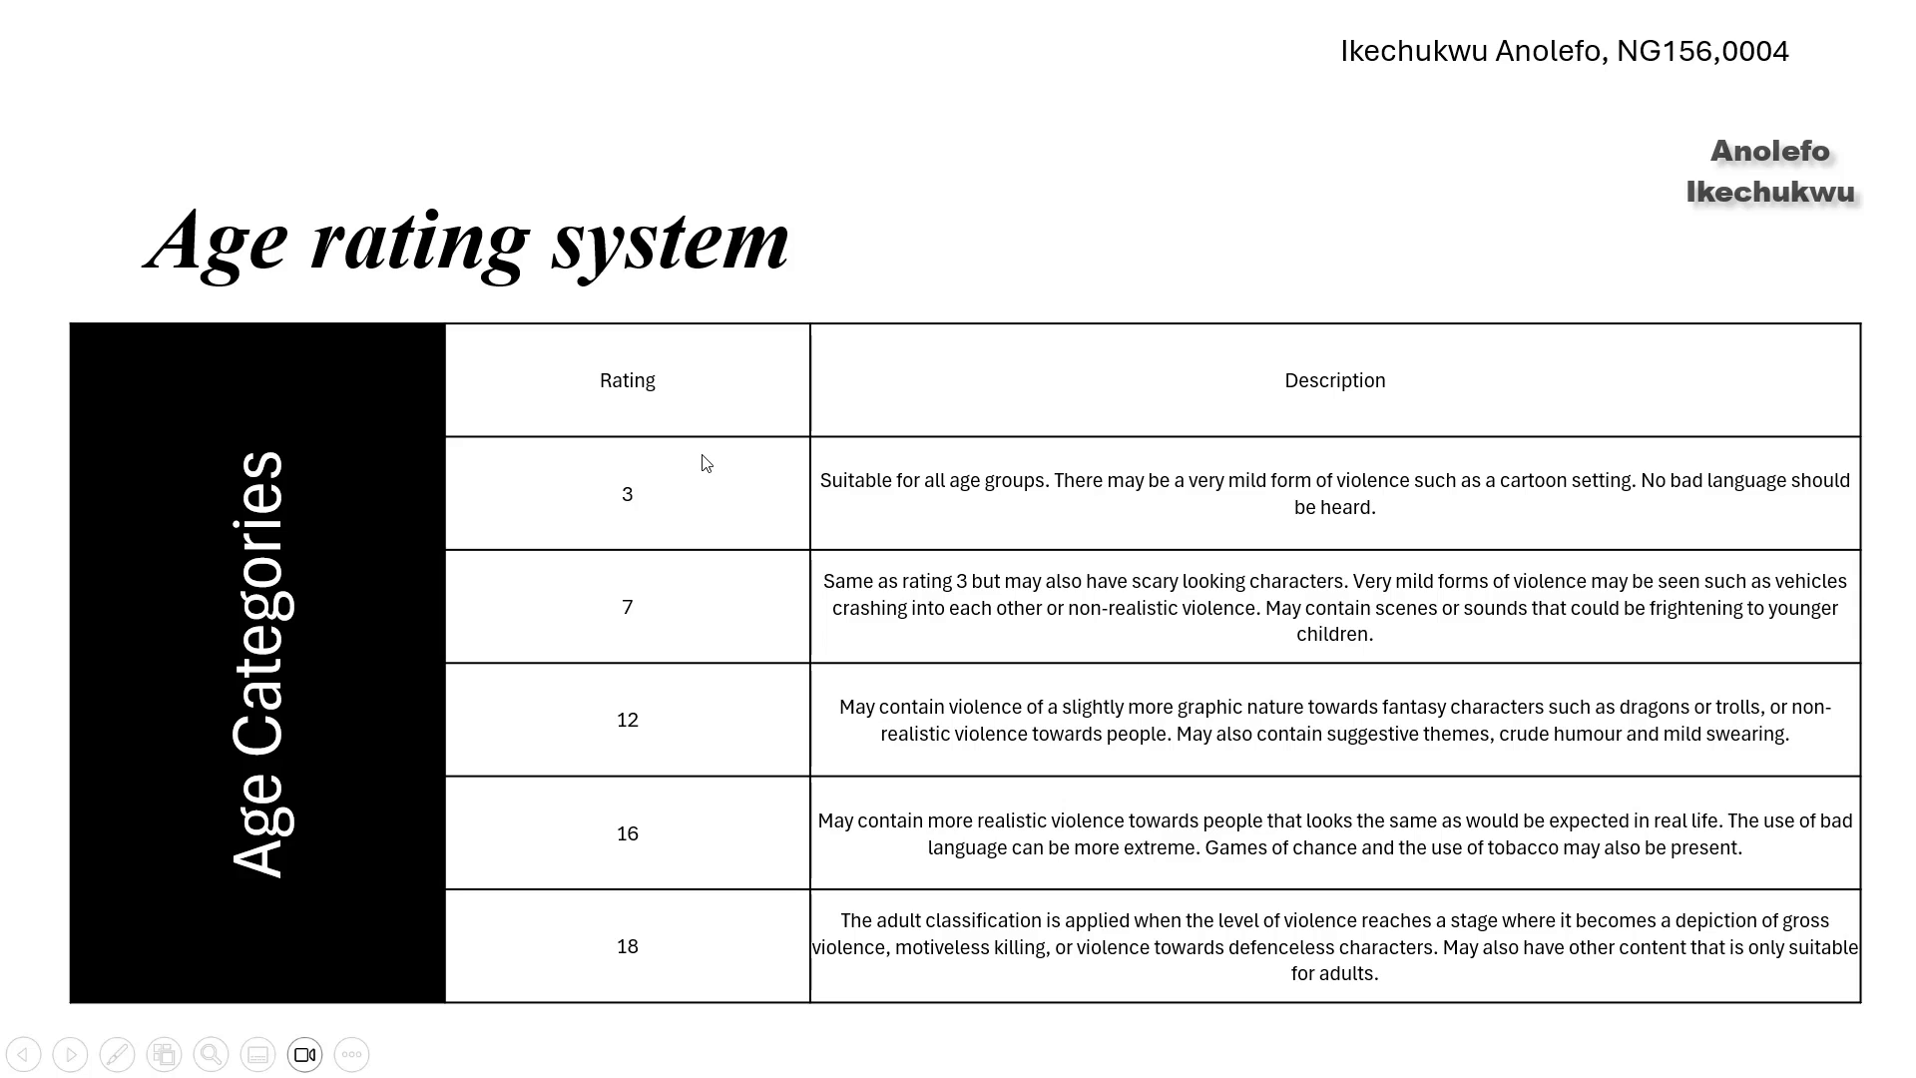
key(Escape)
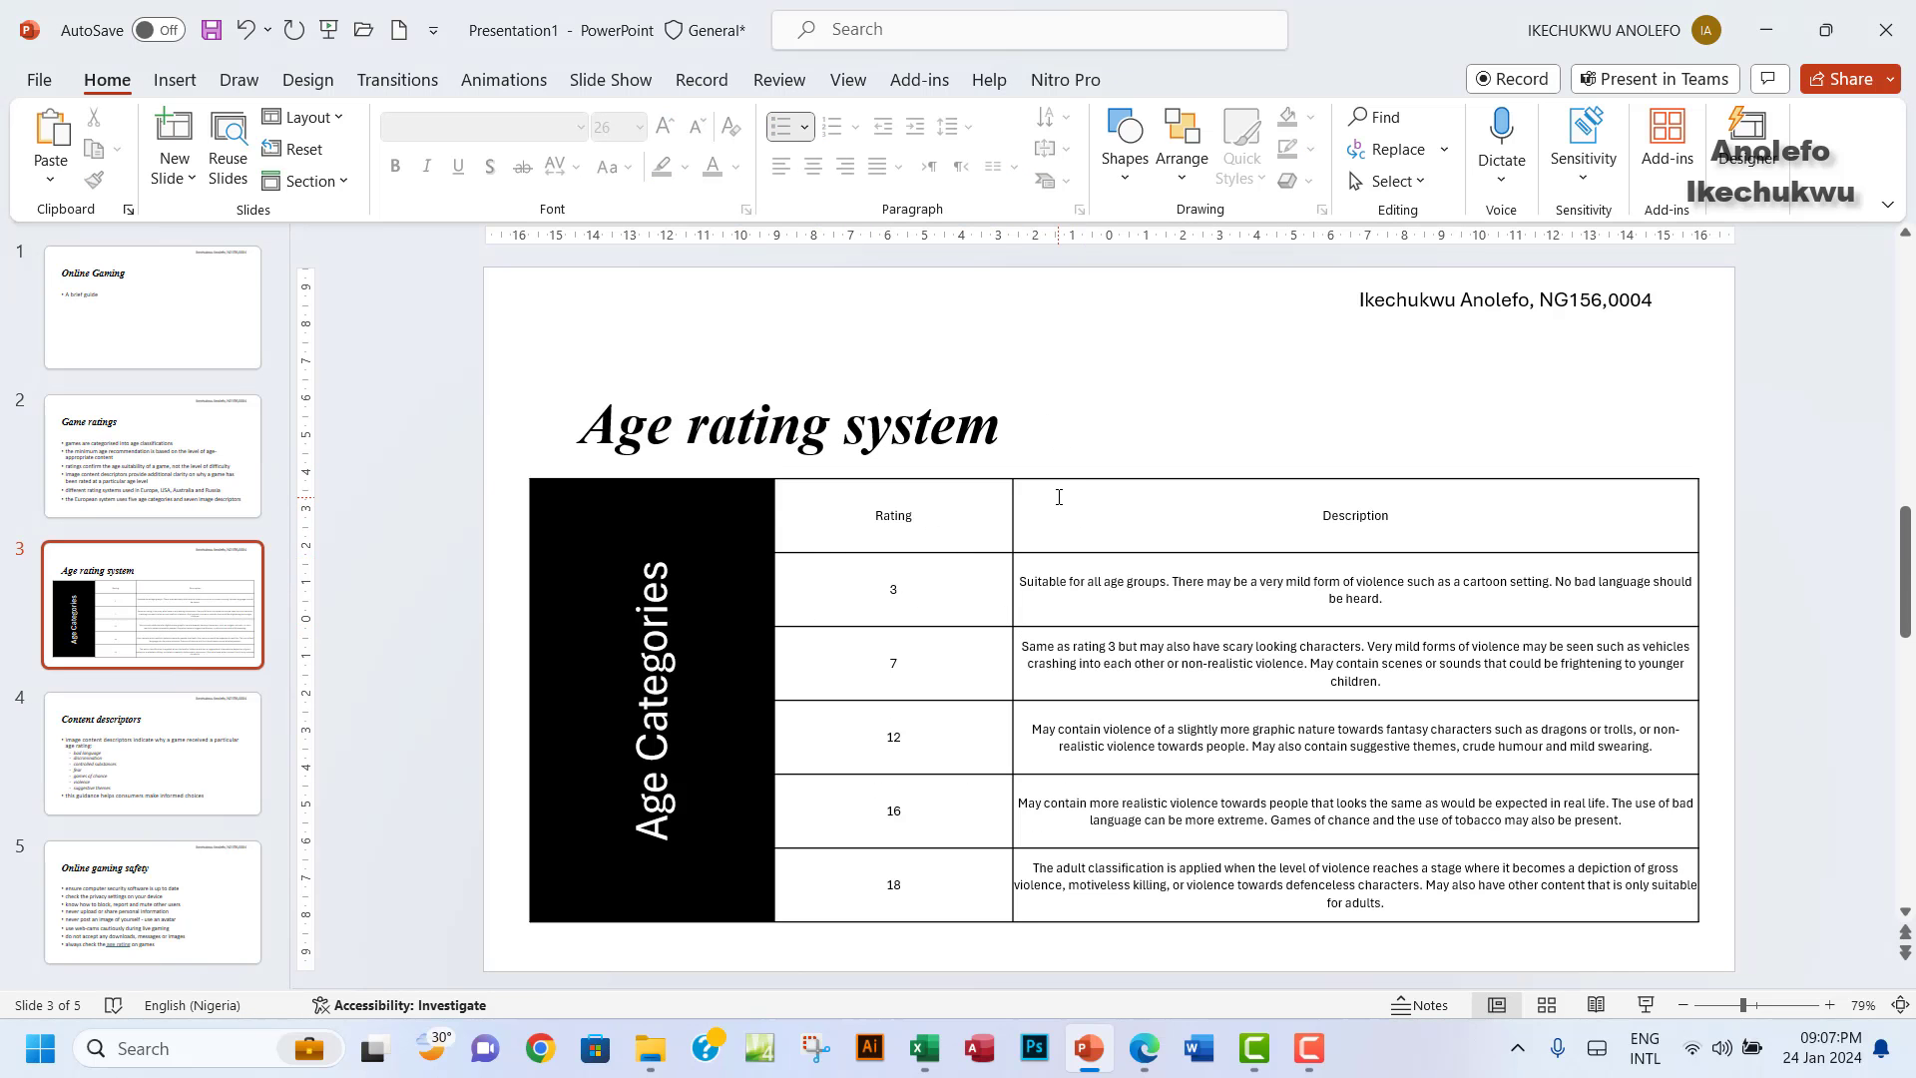
key(End)
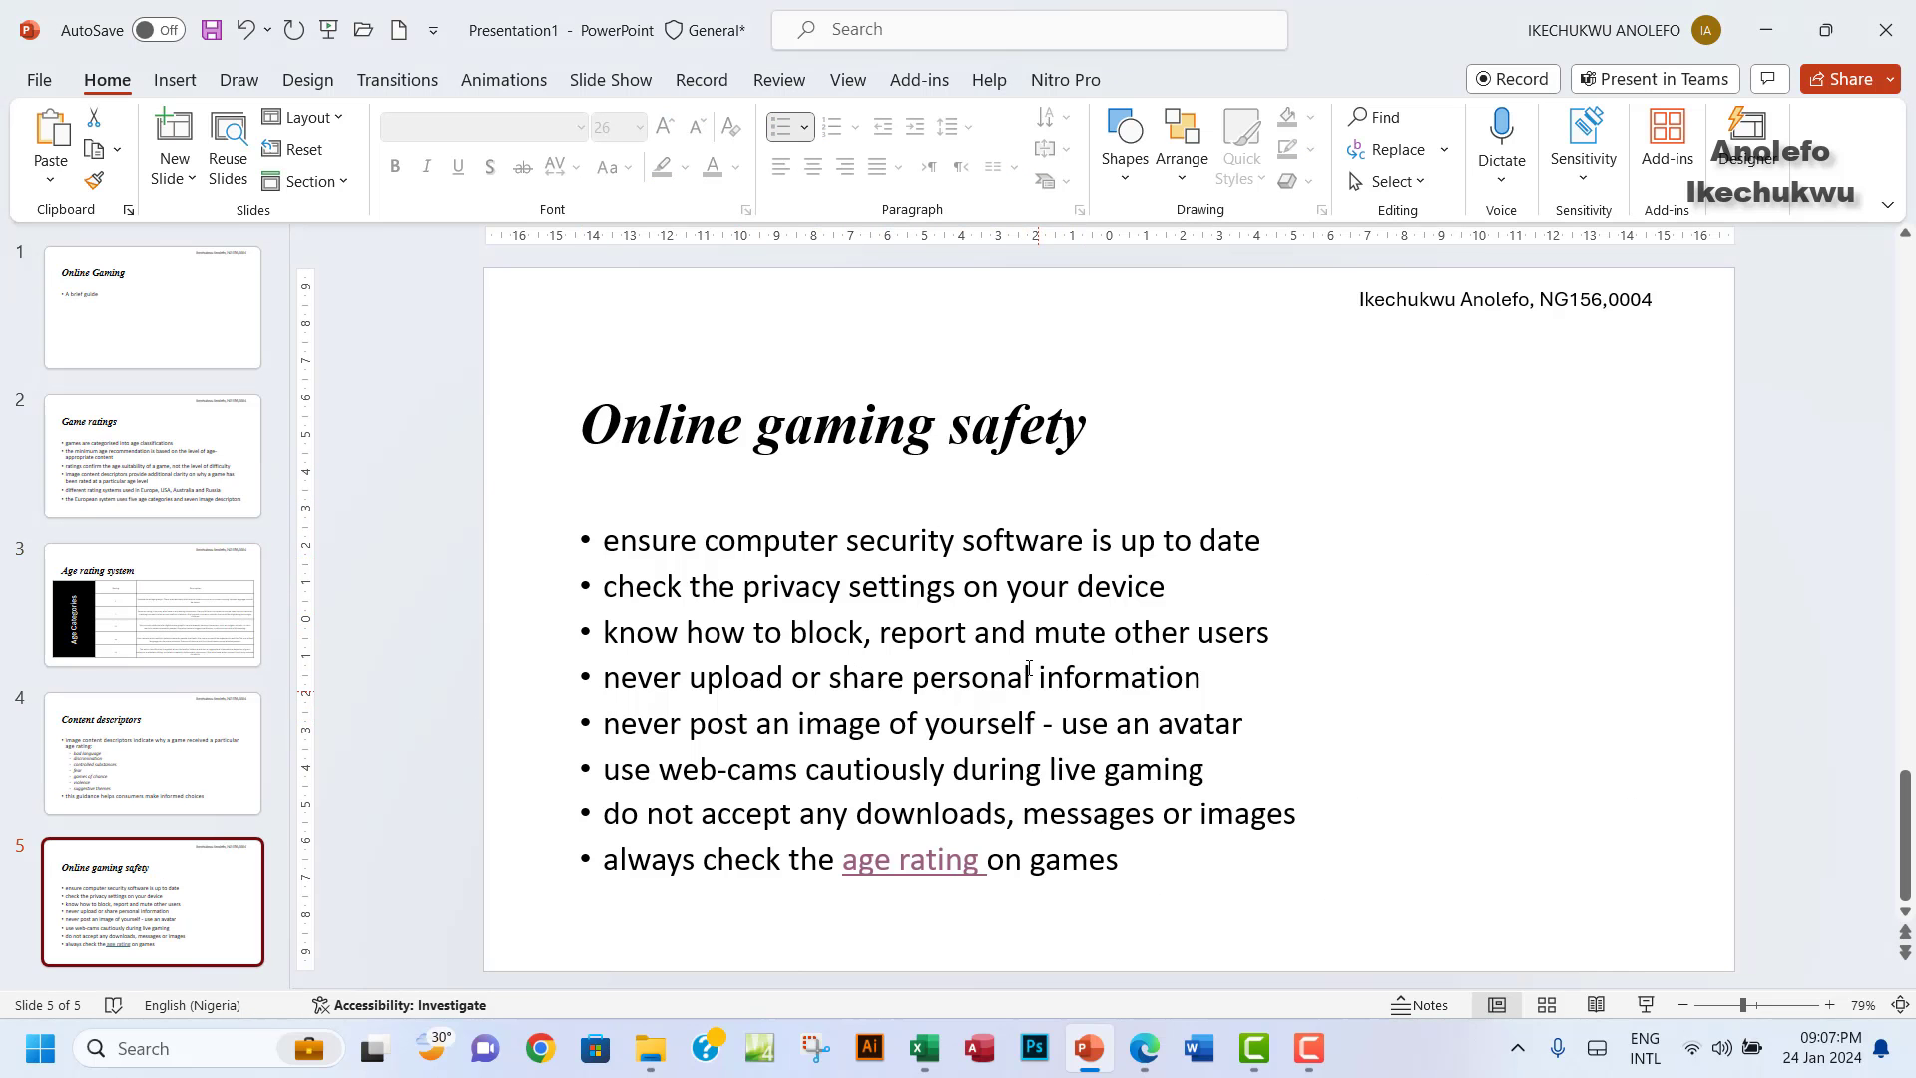
Switch to the question paper in Edge and read the screenshot evidence instruction of task 30.
click(1144, 1048)
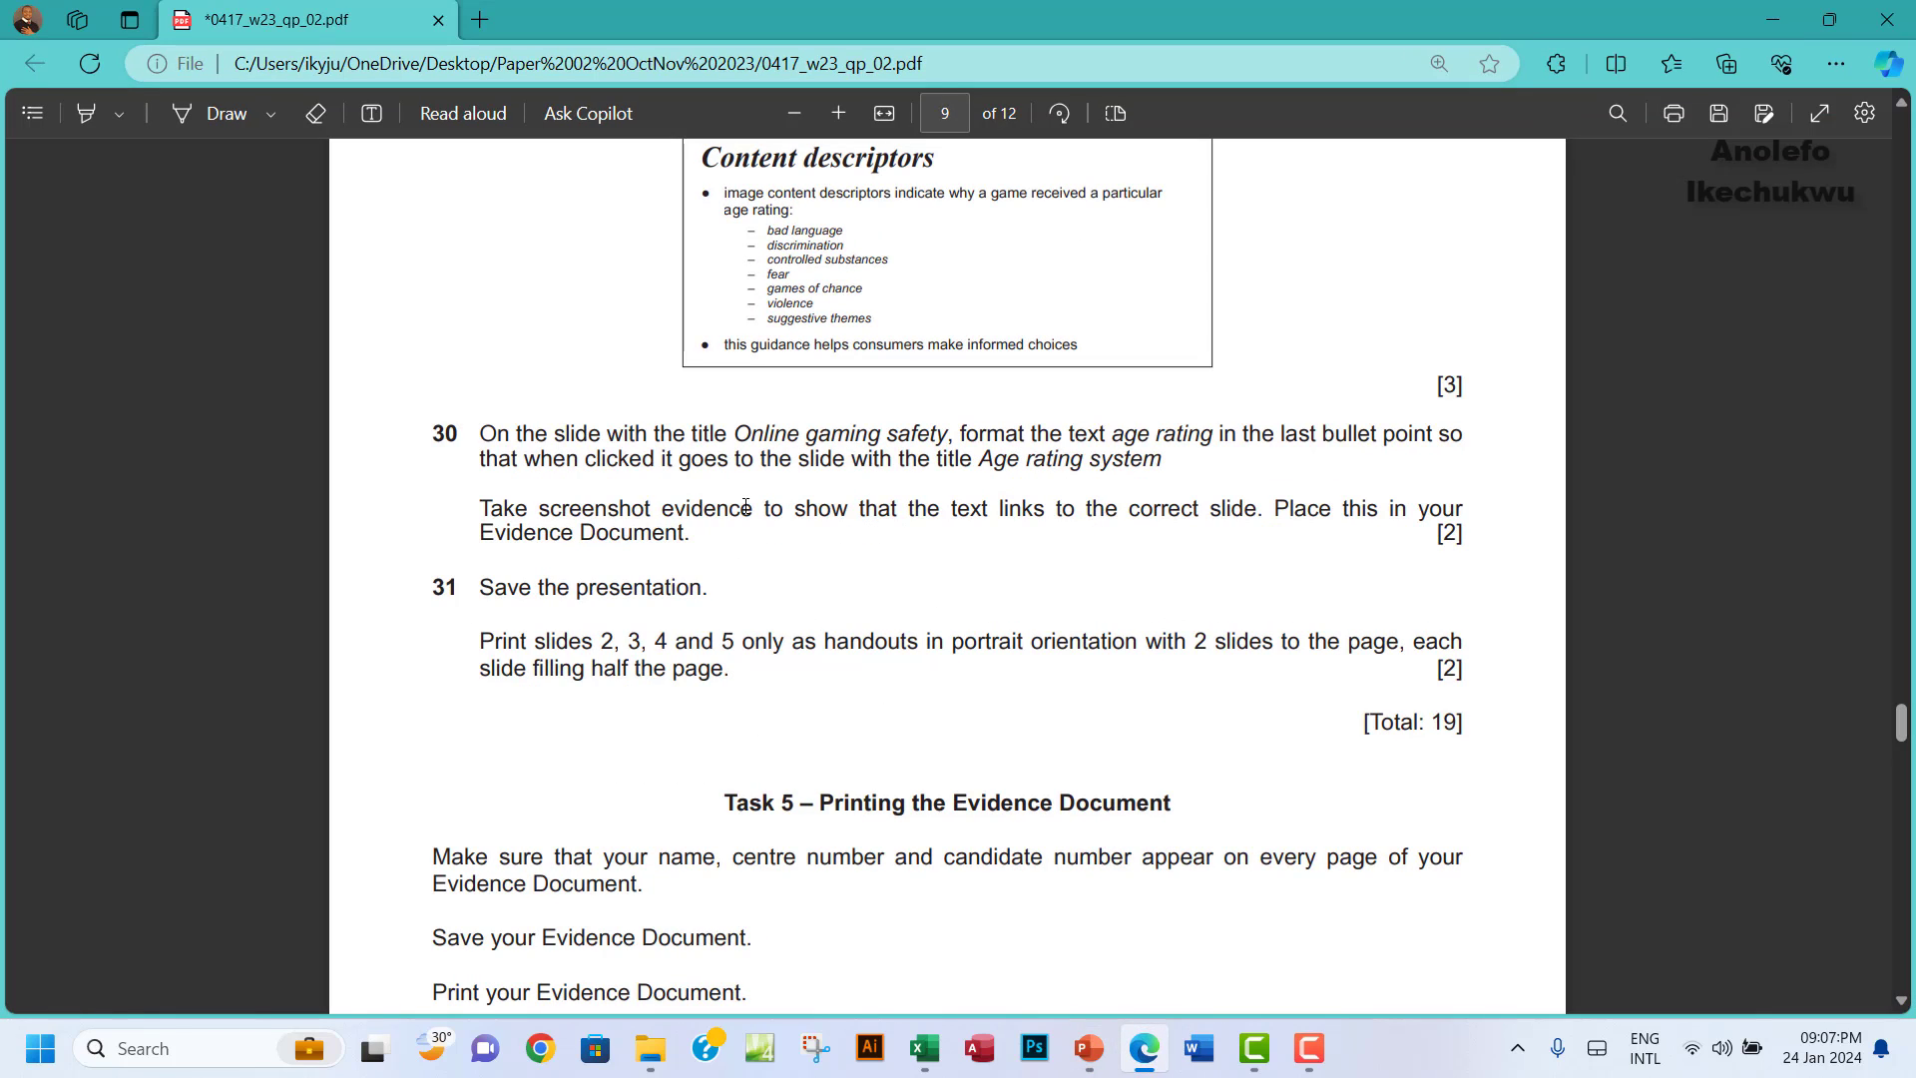
drag(484, 509, 635, 534)
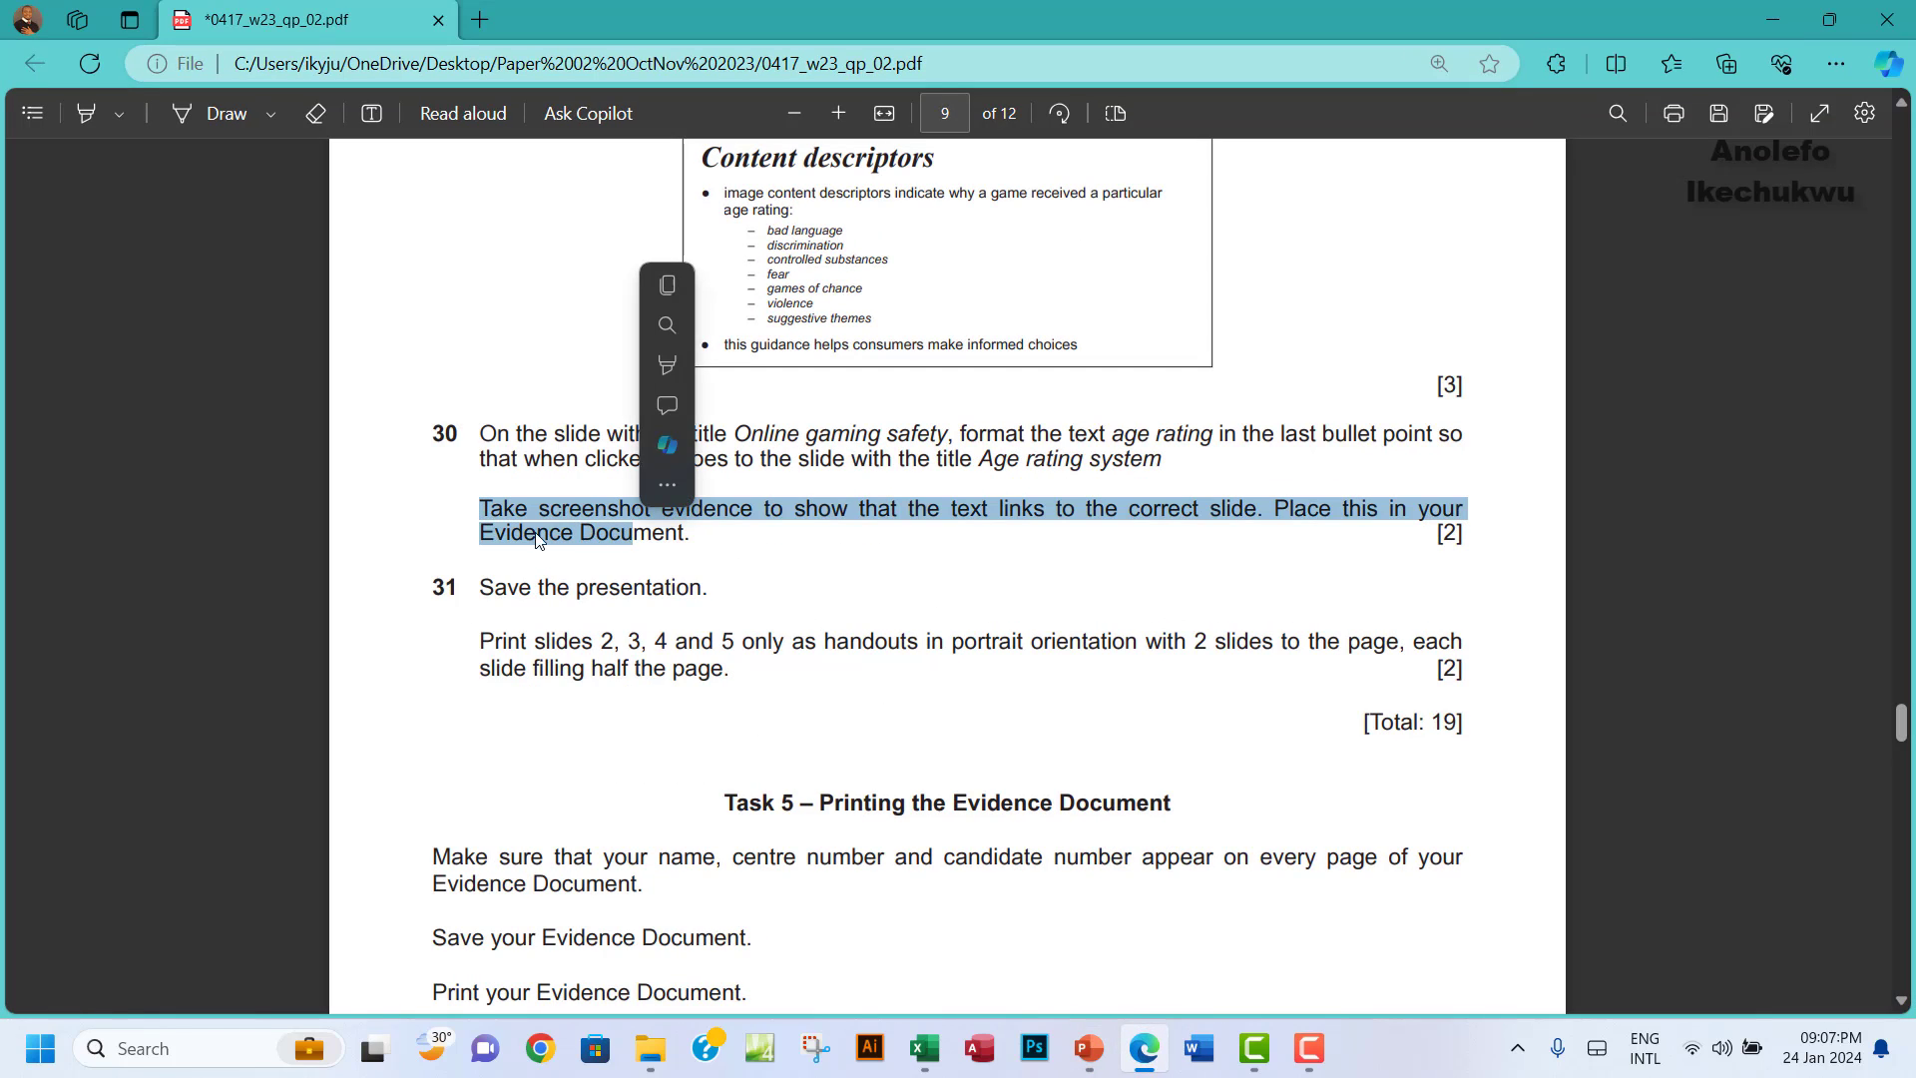
click(507, 519)
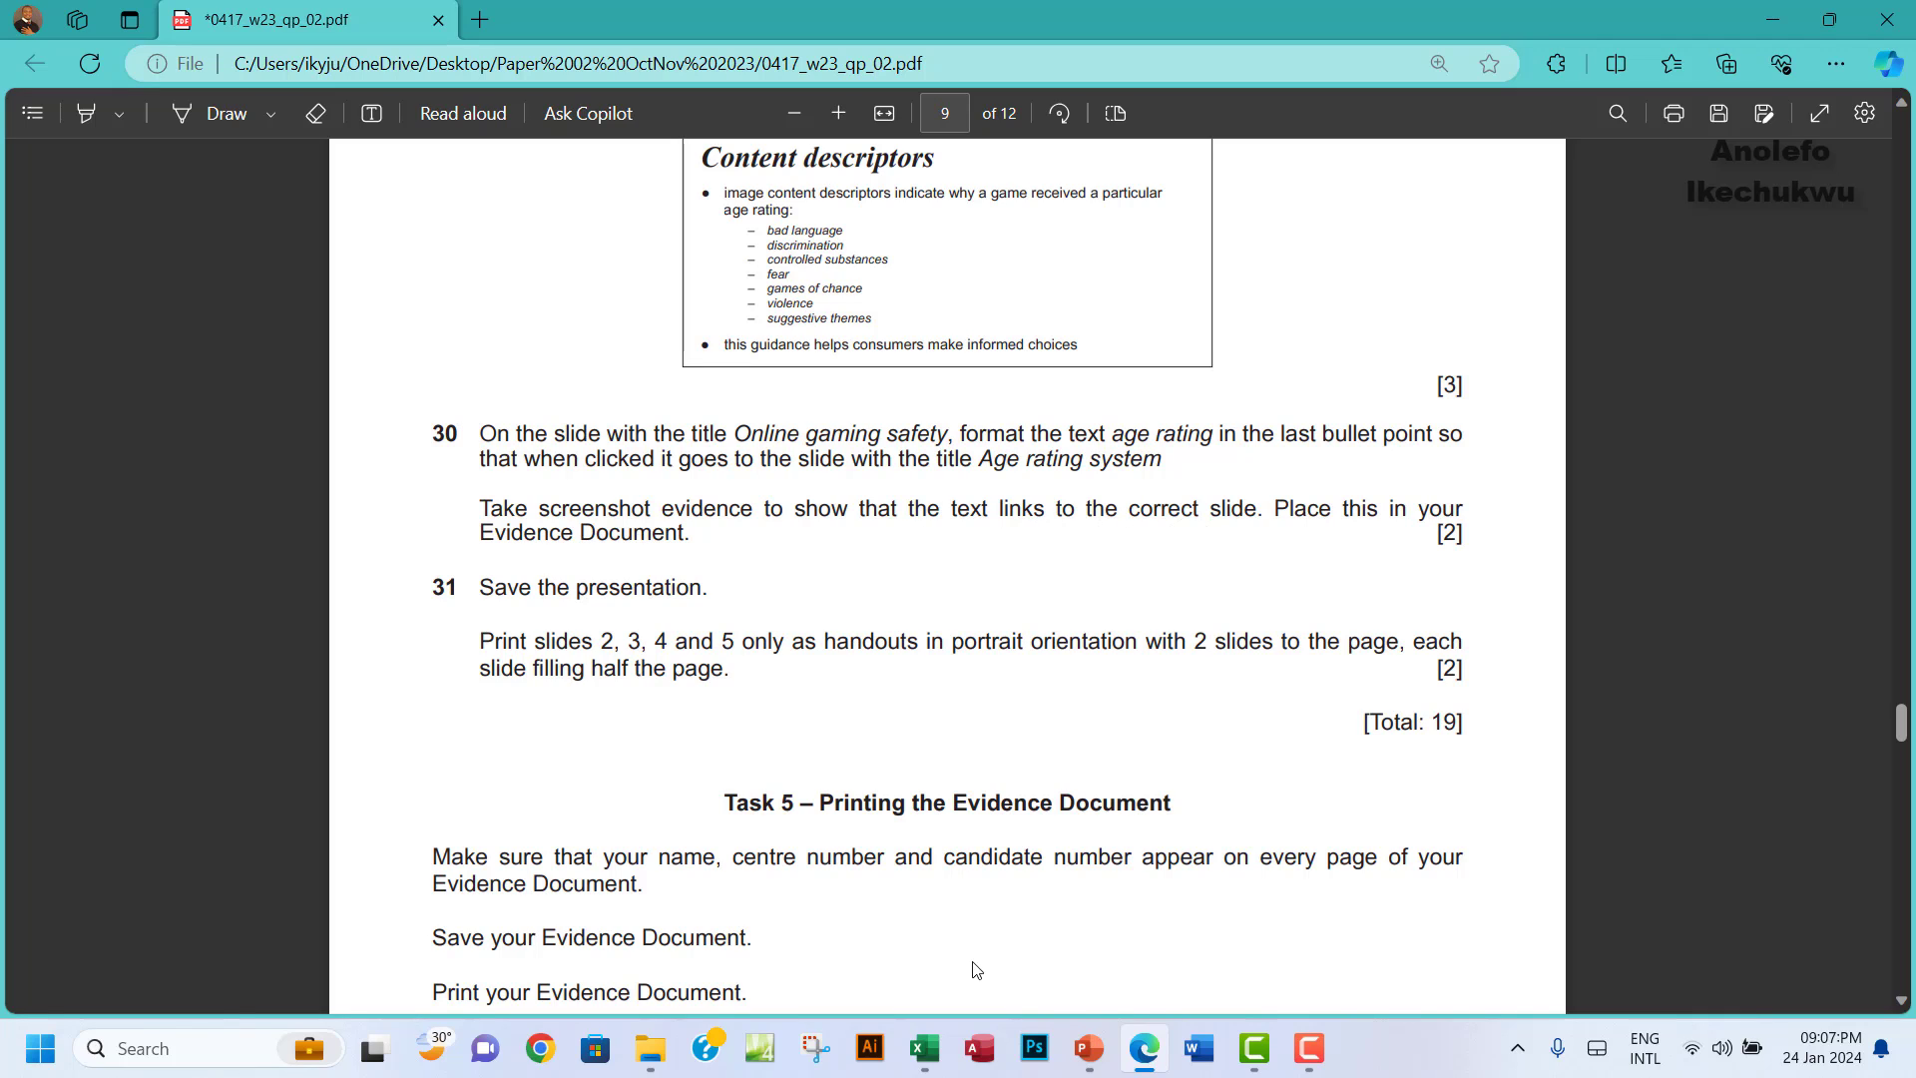
Open the age rating link for editing in PowerPoint and capture its hyperlink settings together with the linked bullet using Snipping Tool.
click(1089, 1047)
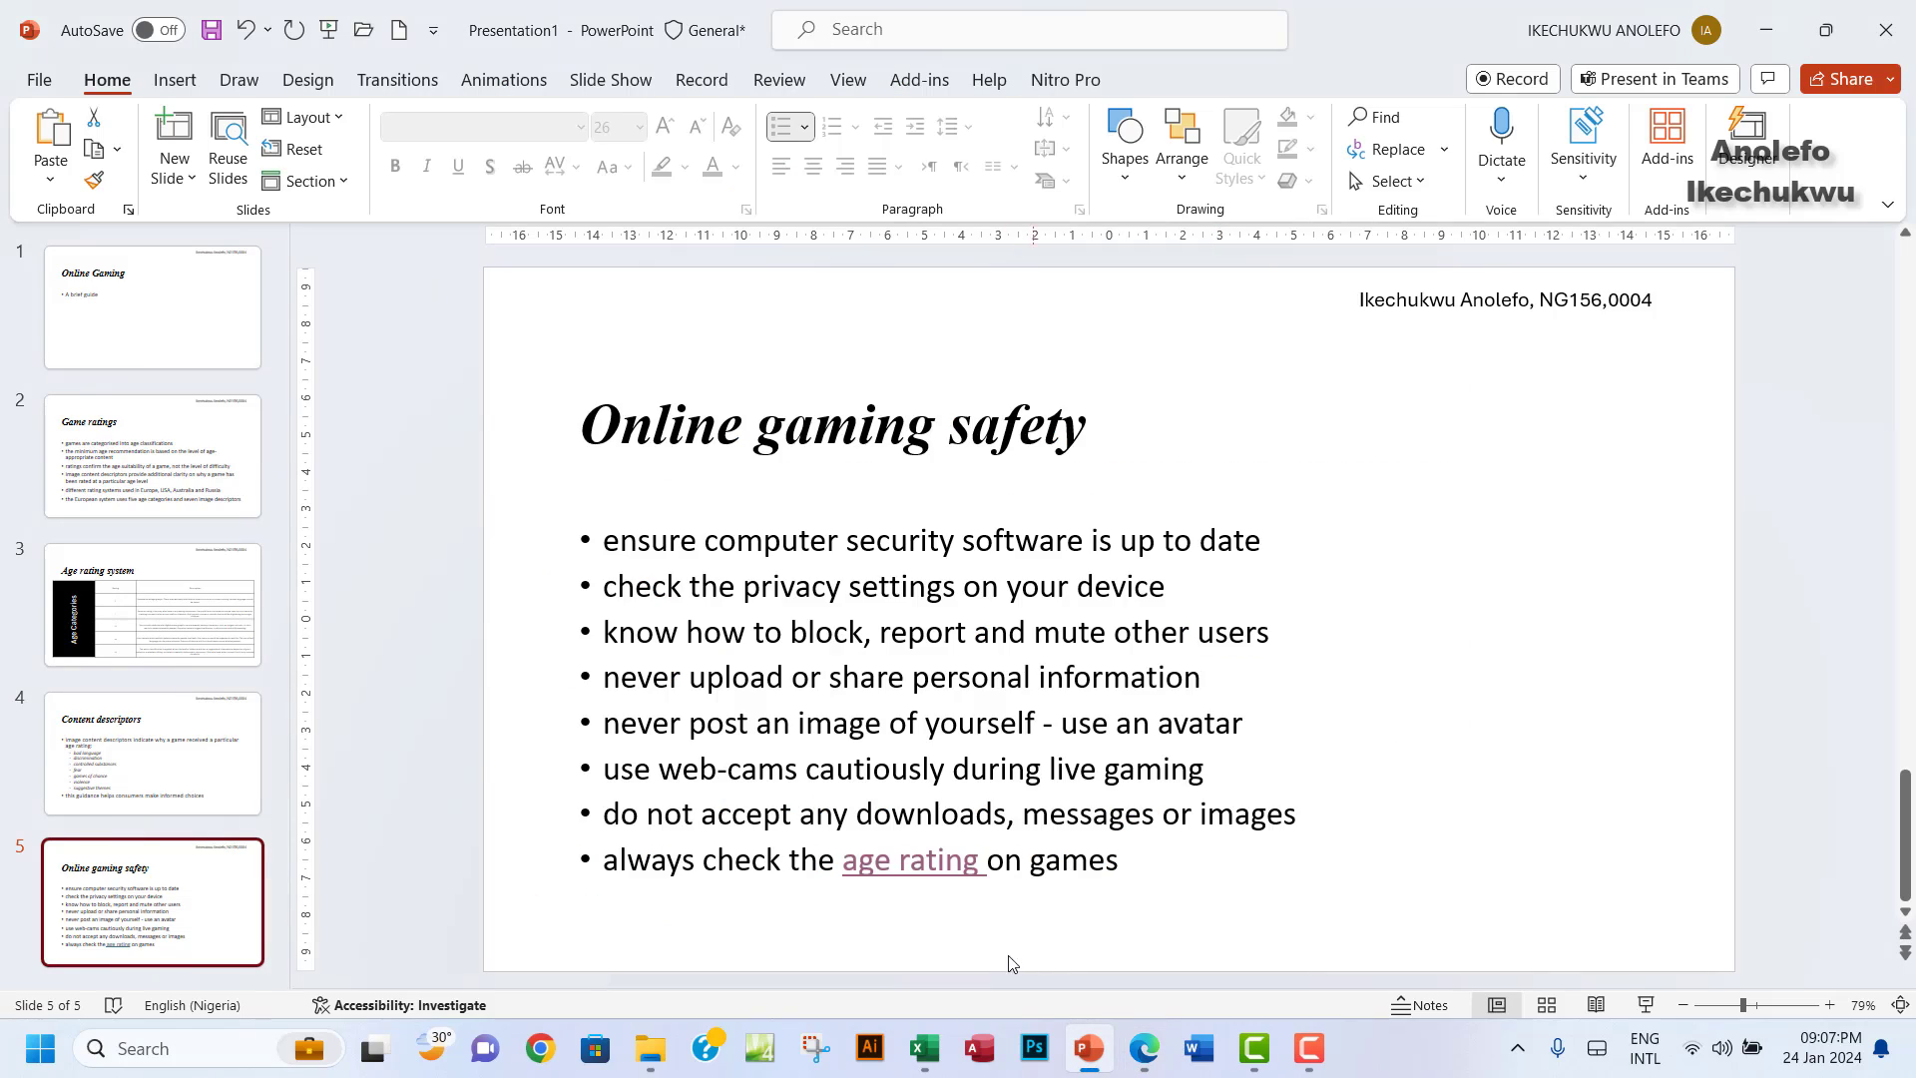
click(917, 859)
right_click(917, 859)
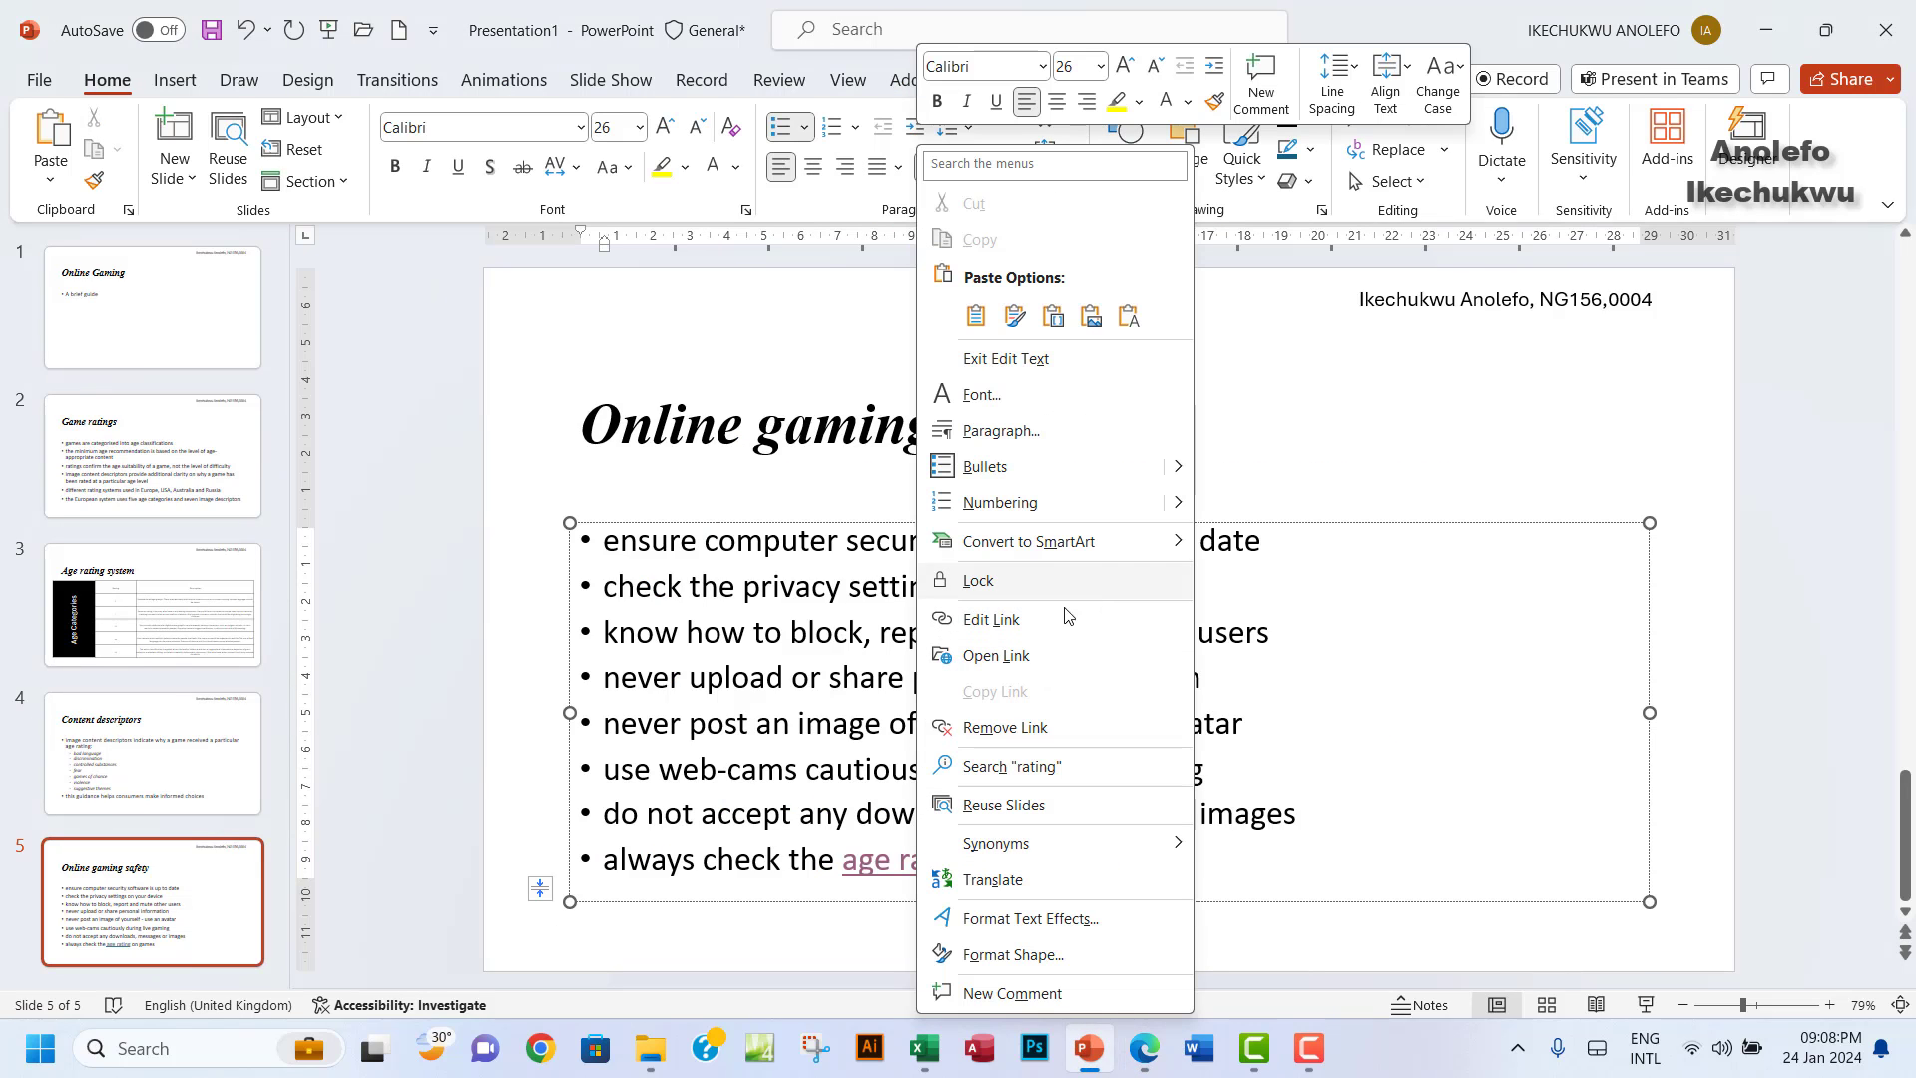
click(1013, 625)
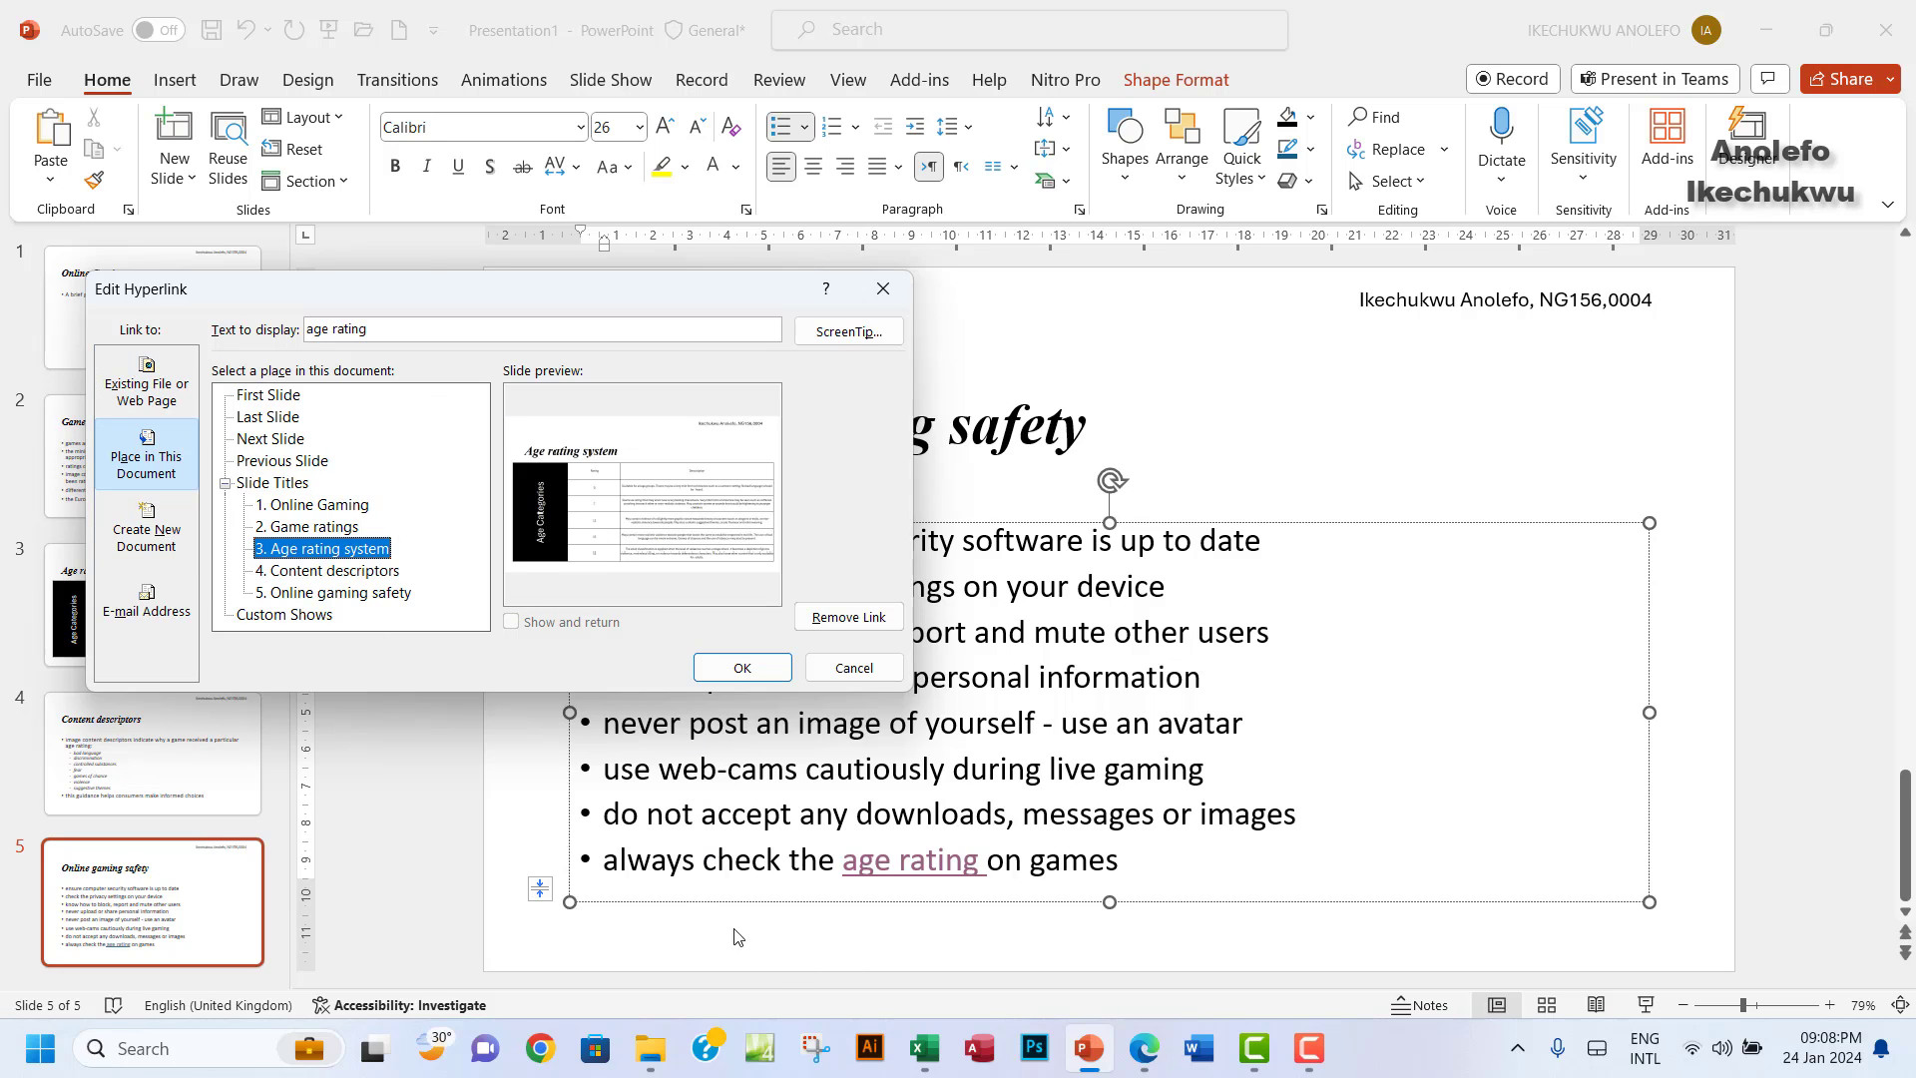
click(815, 1048)
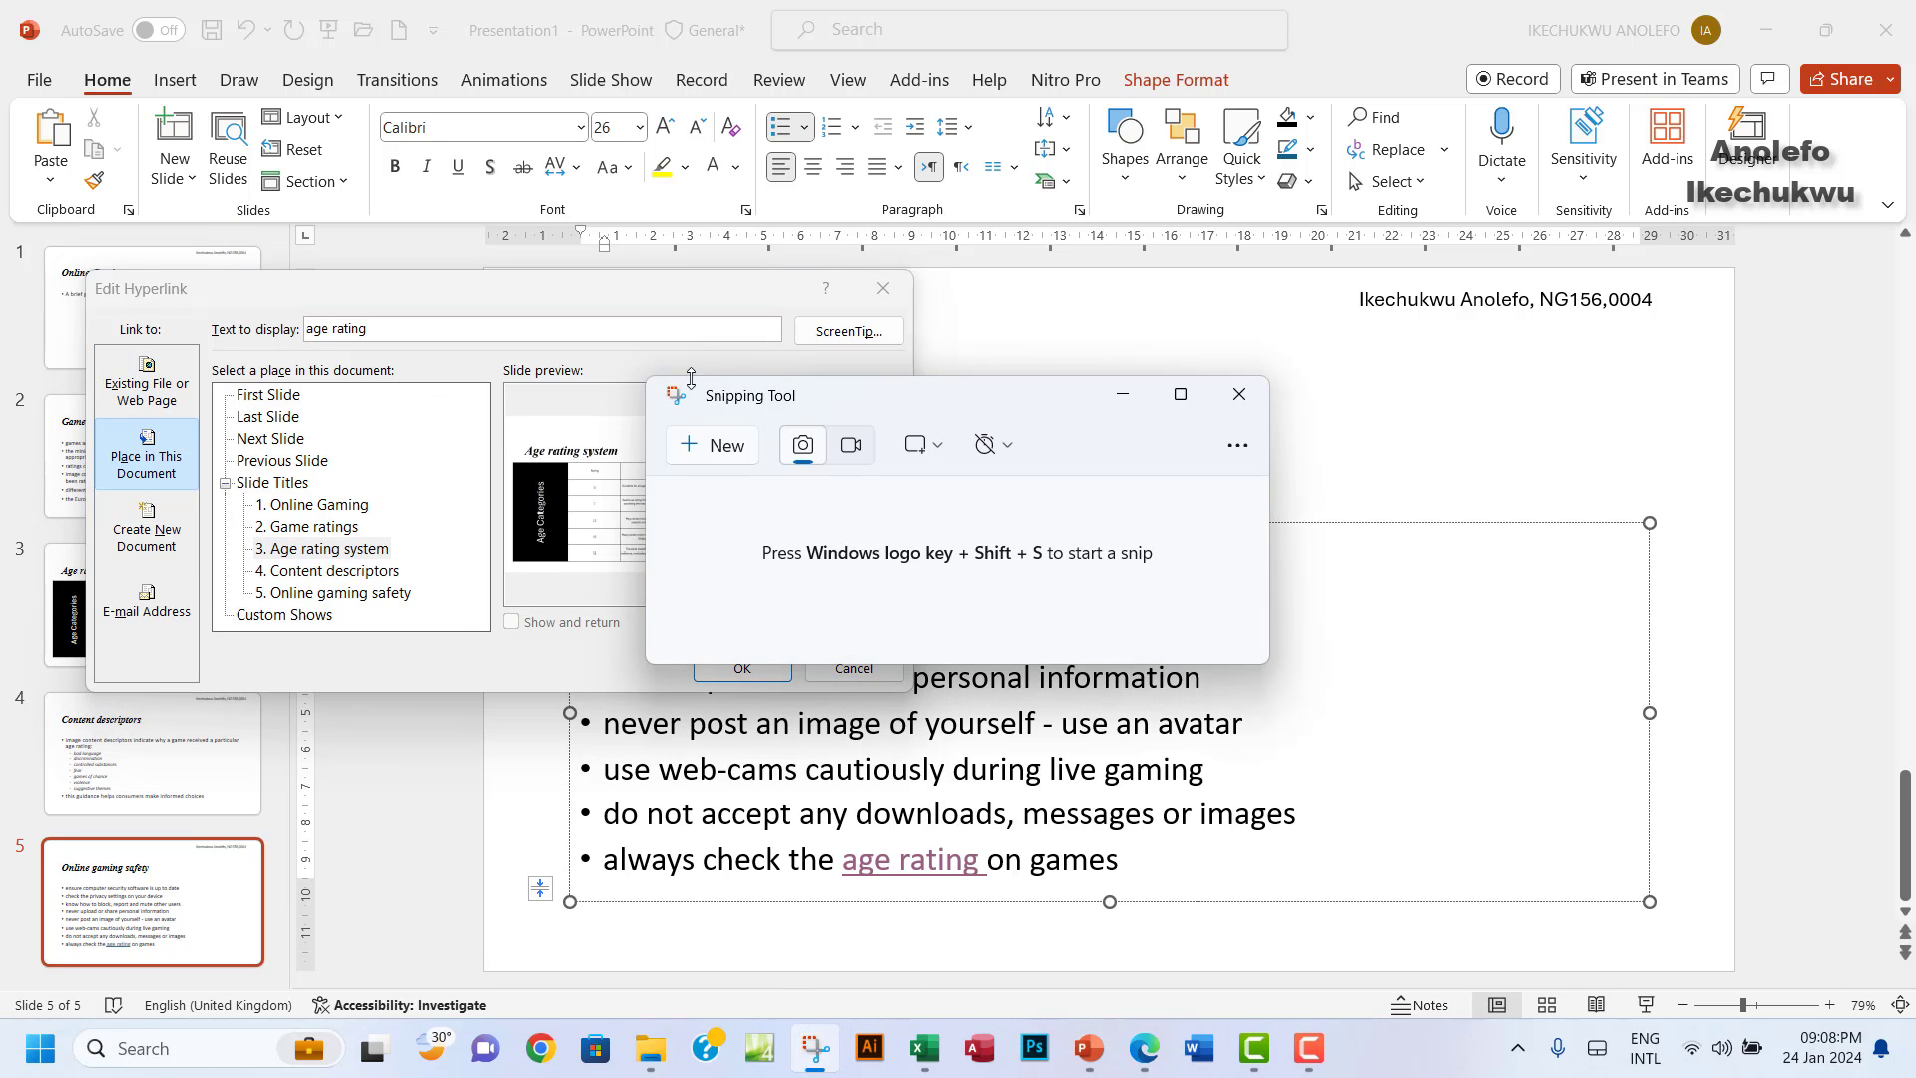
click(711, 445)
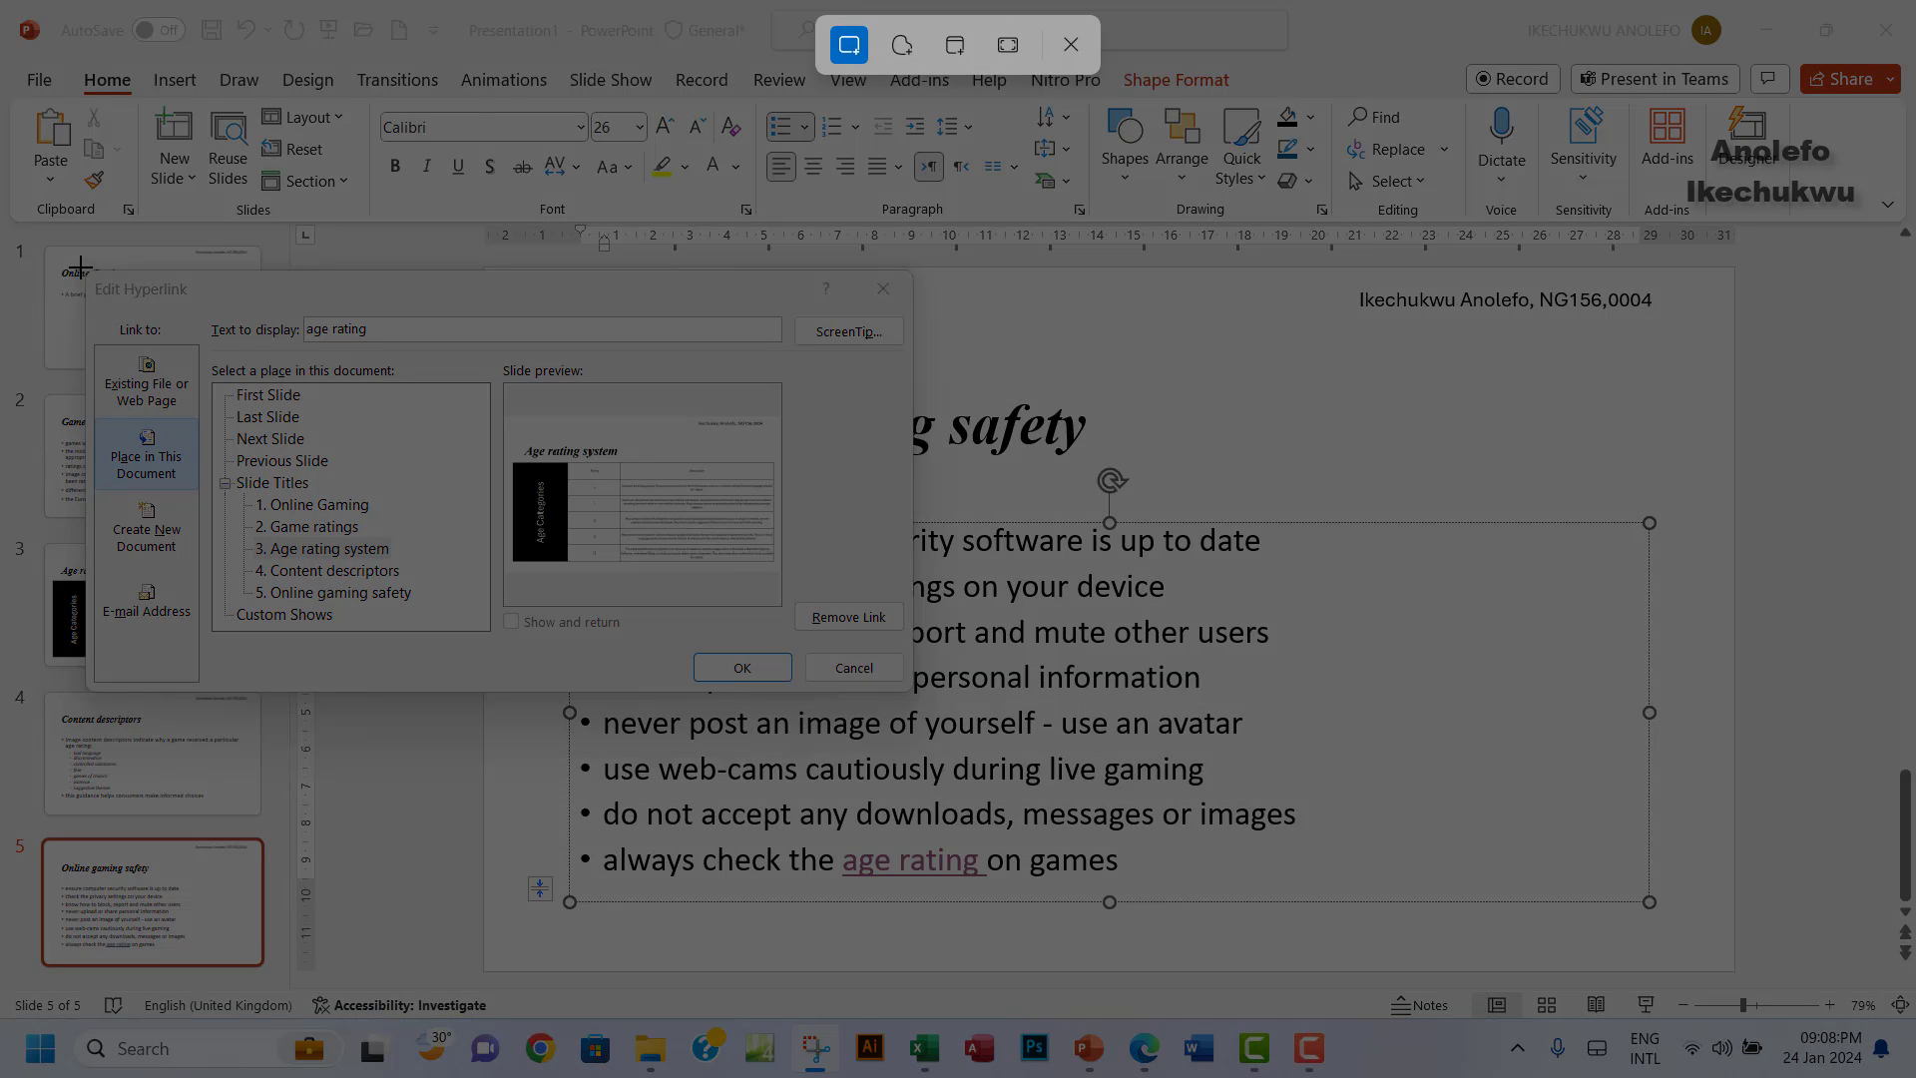
drag(79, 268, 1007, 893)
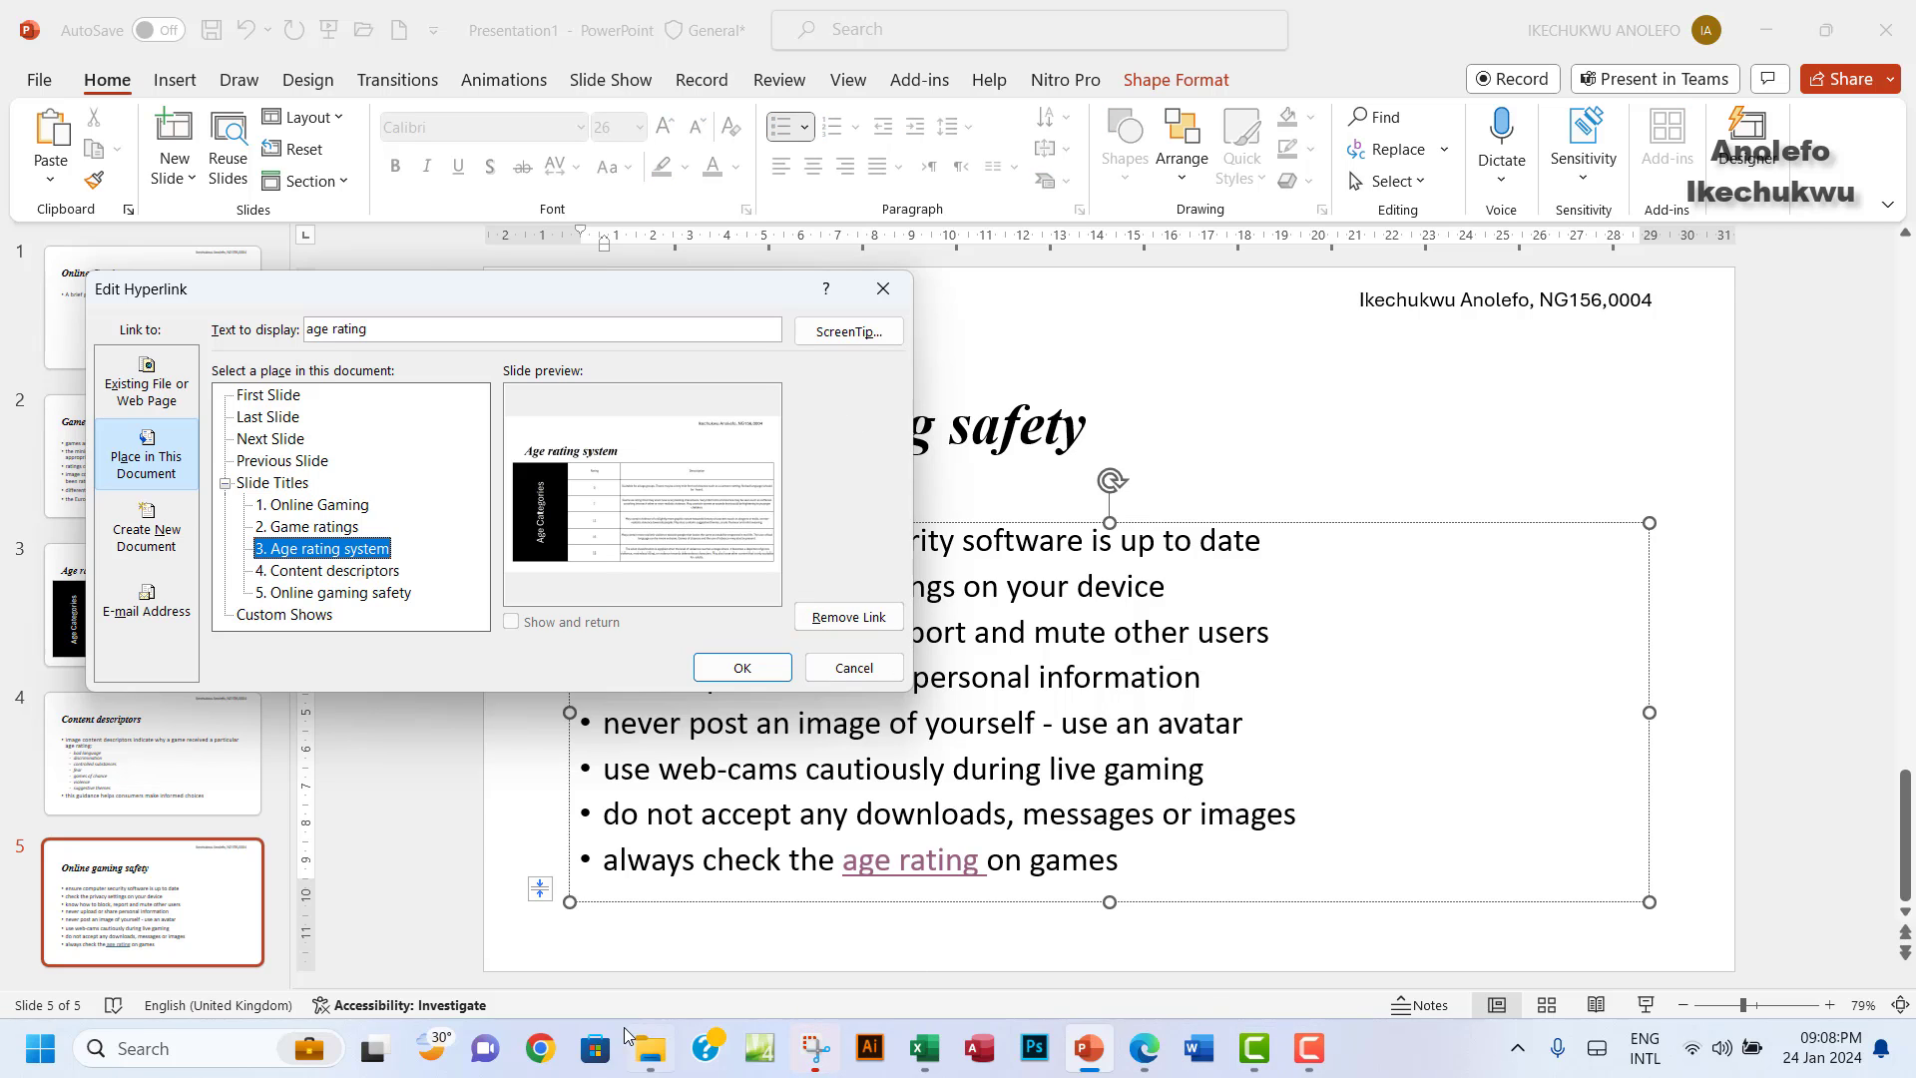
Open the document EVIDENCE0004.docx from the workarea folder in Word.
click(646, 1055)
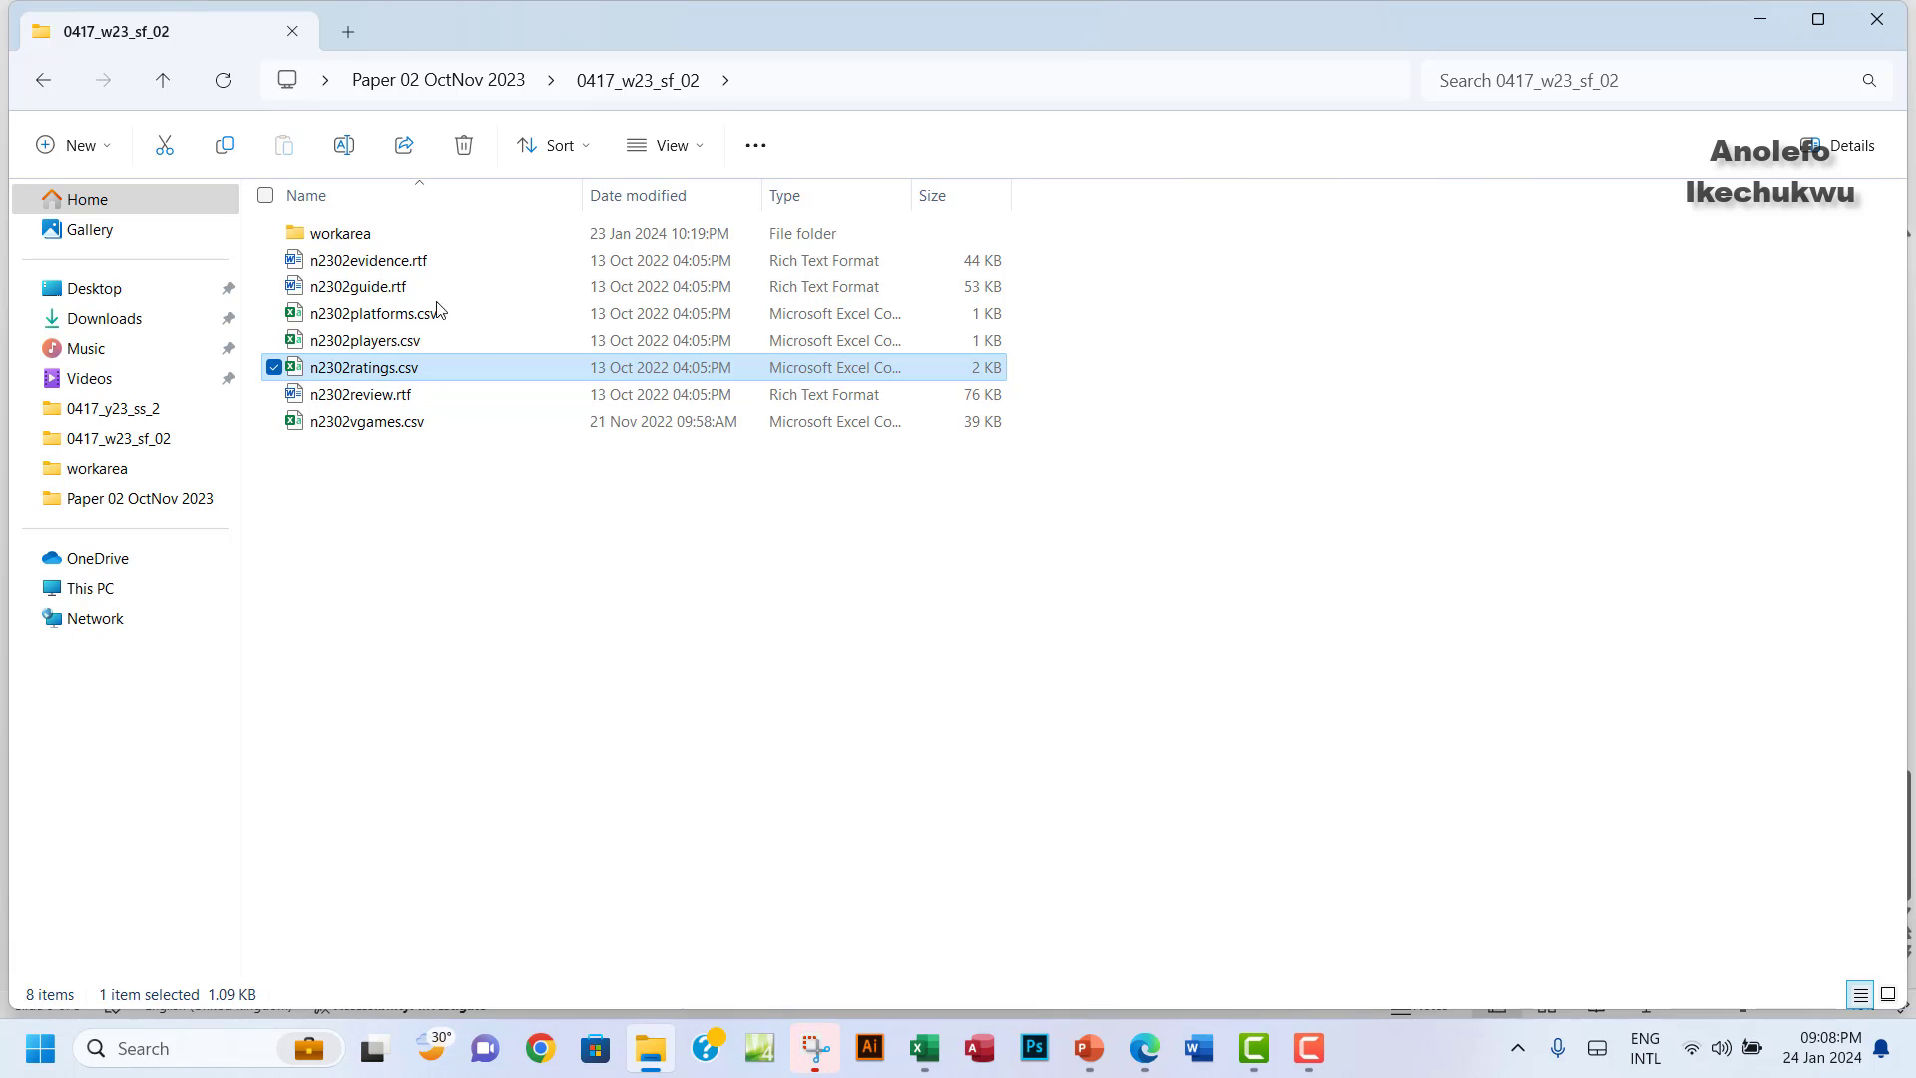
double_click(341, 234)
double_click(379, 232)
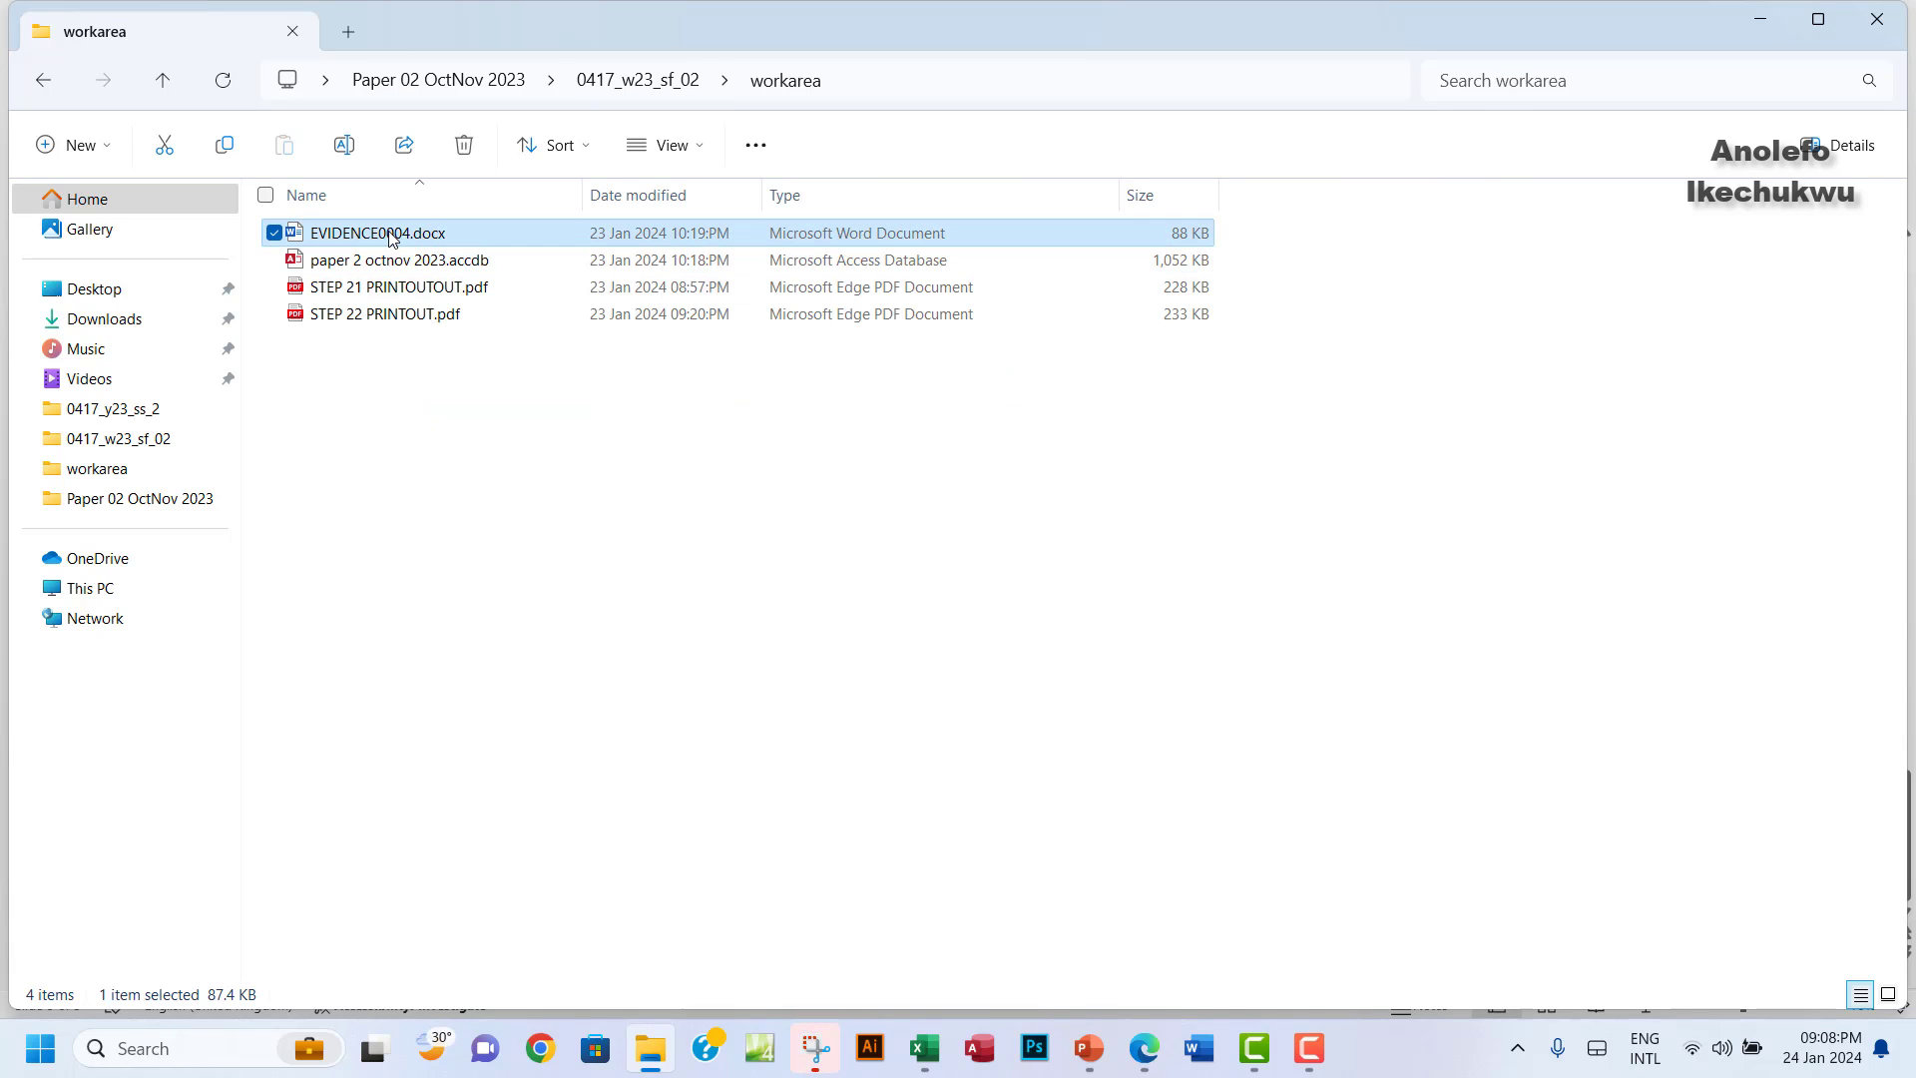
click(1147, 1050)
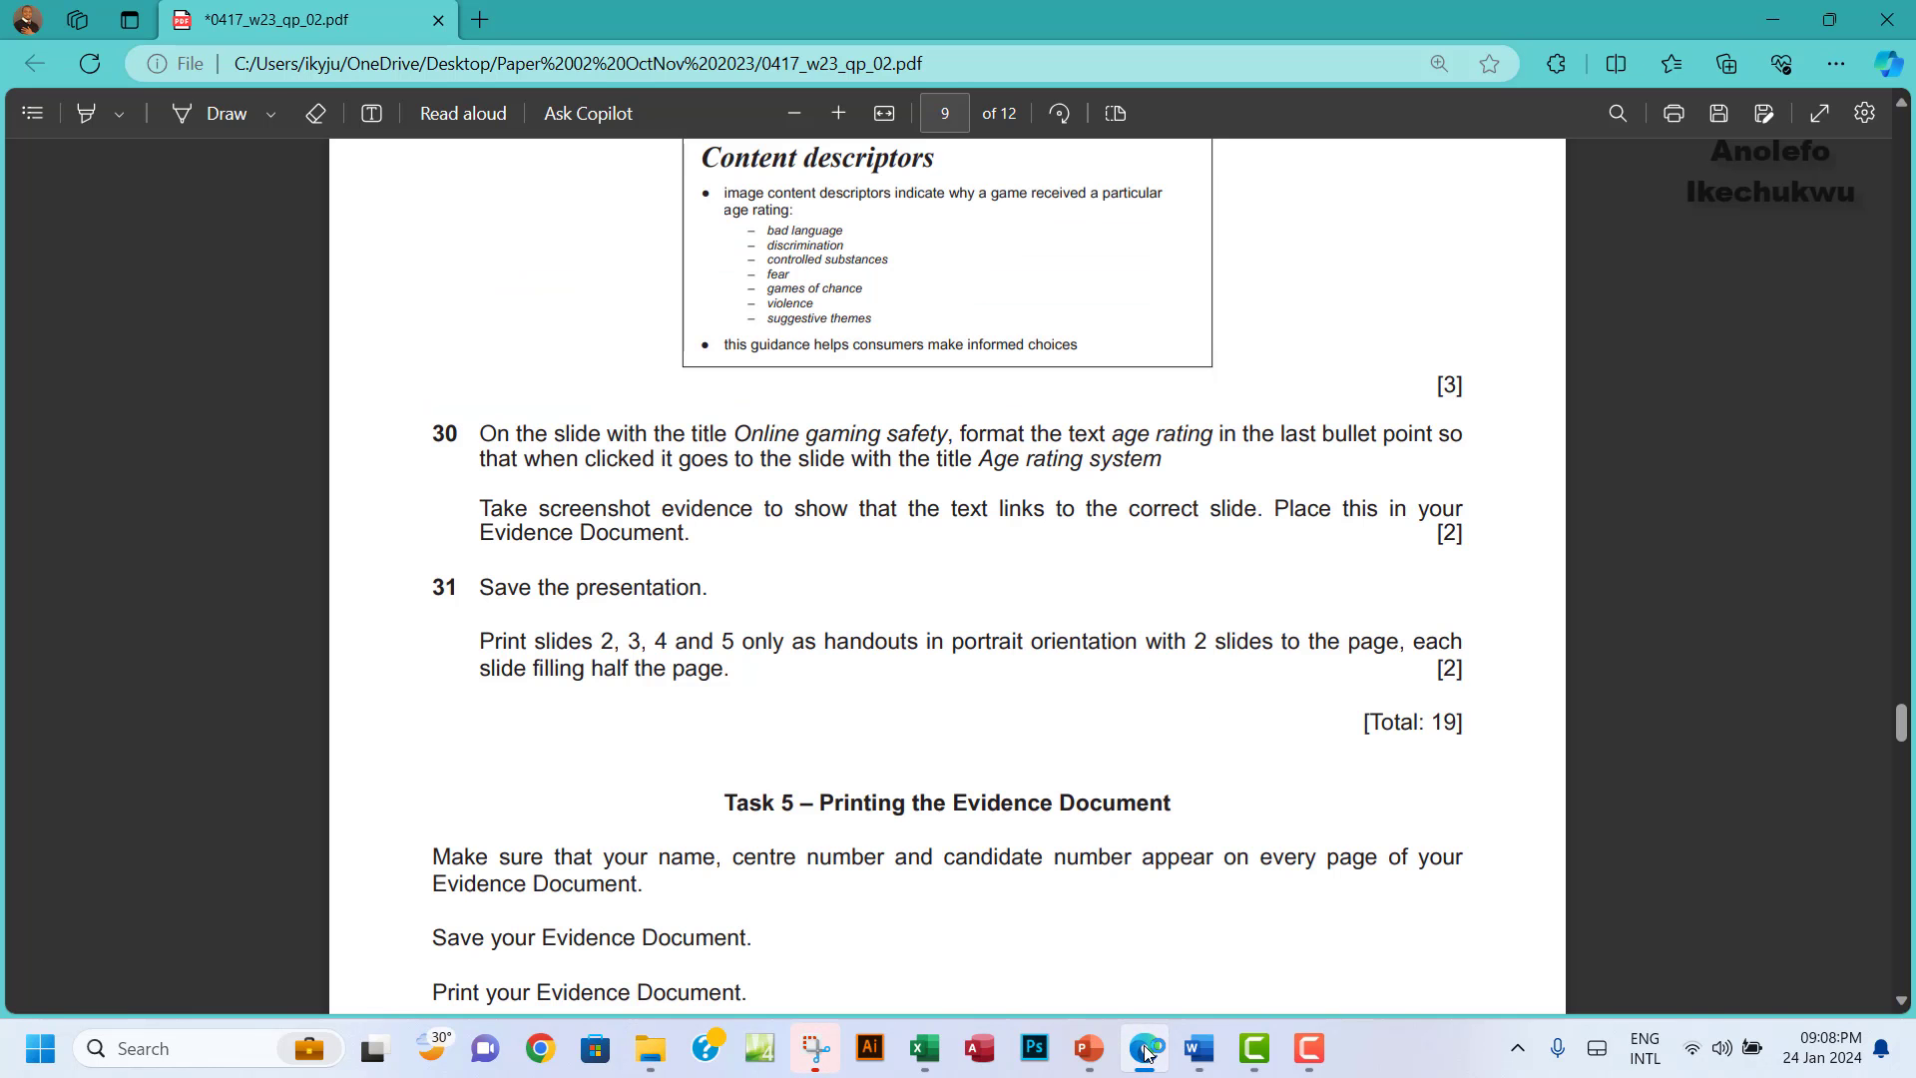
click(1148, 1049)
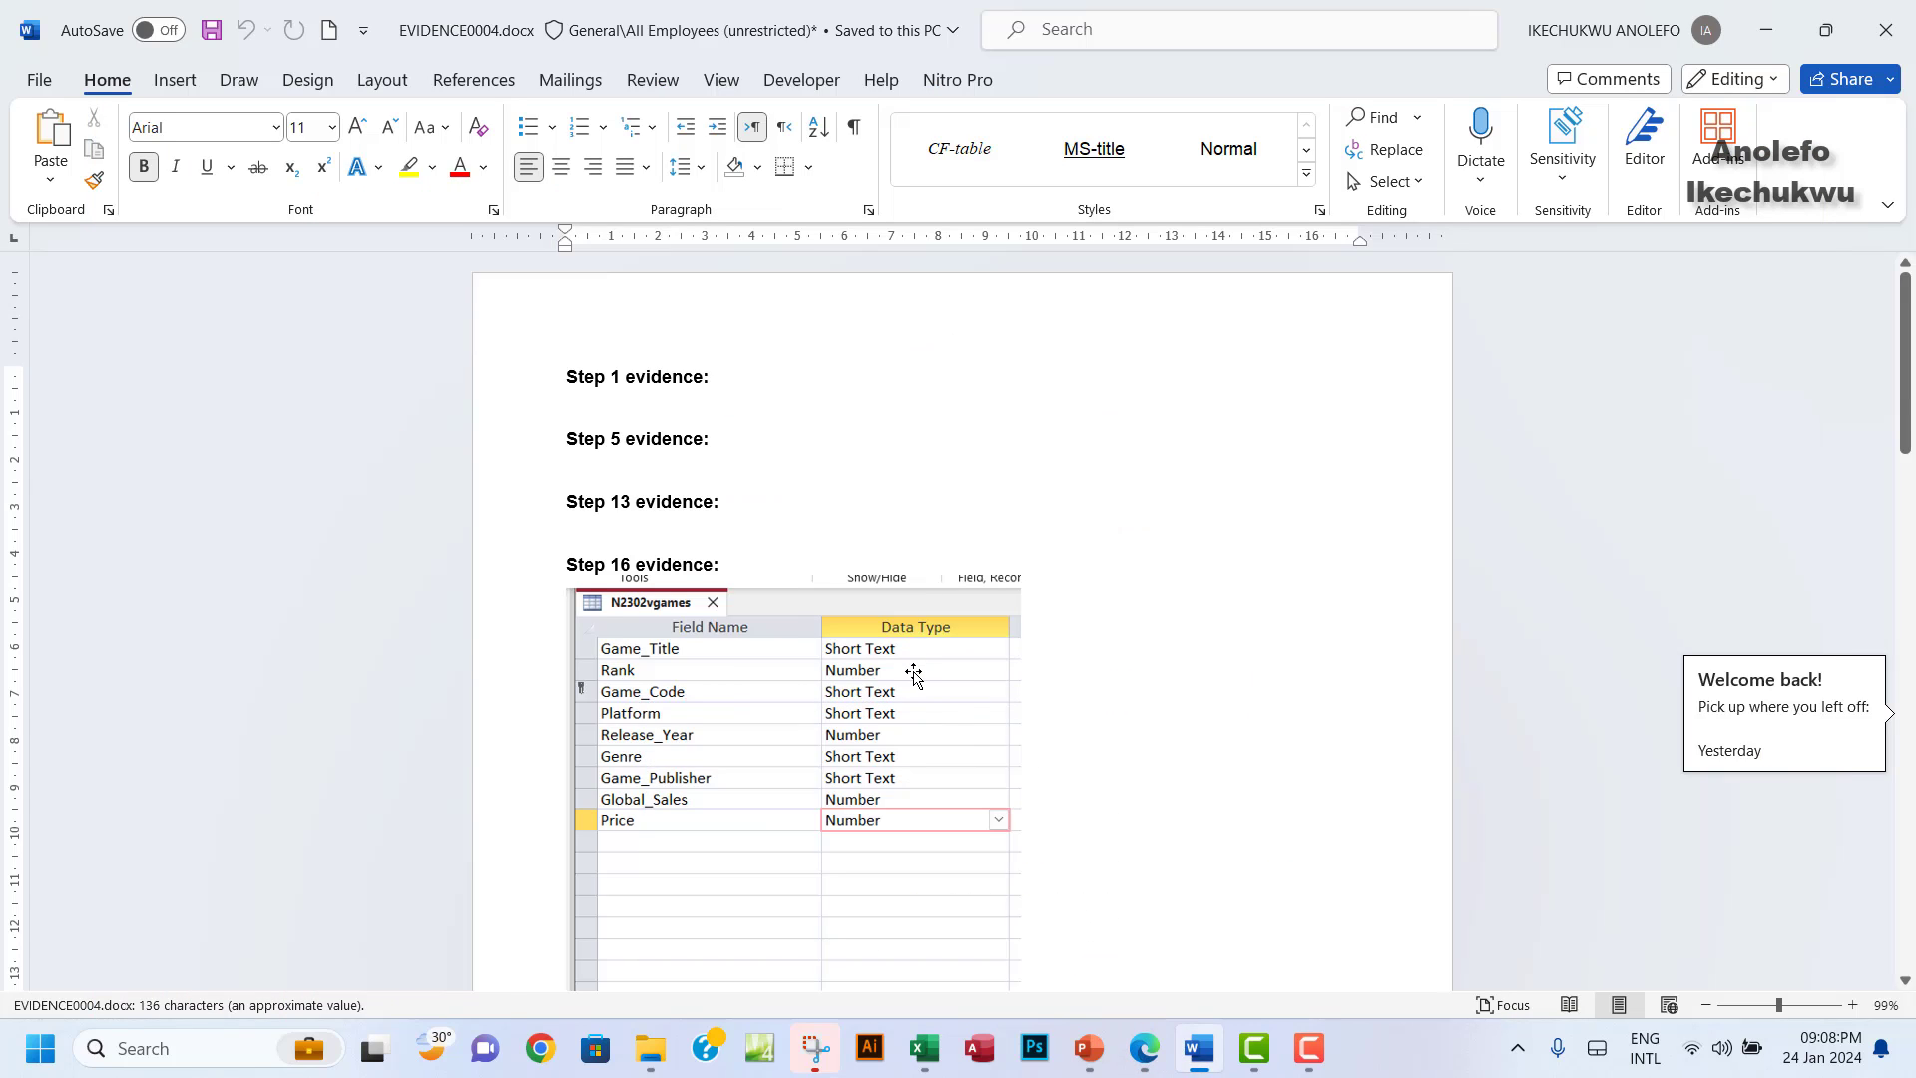
Paste the screenshot below the Step 30 evidence heading and close the hyperlink settings in PowerPoint.
scroll(914, 671, down, 10)
scroll(914, 671, down, 15)
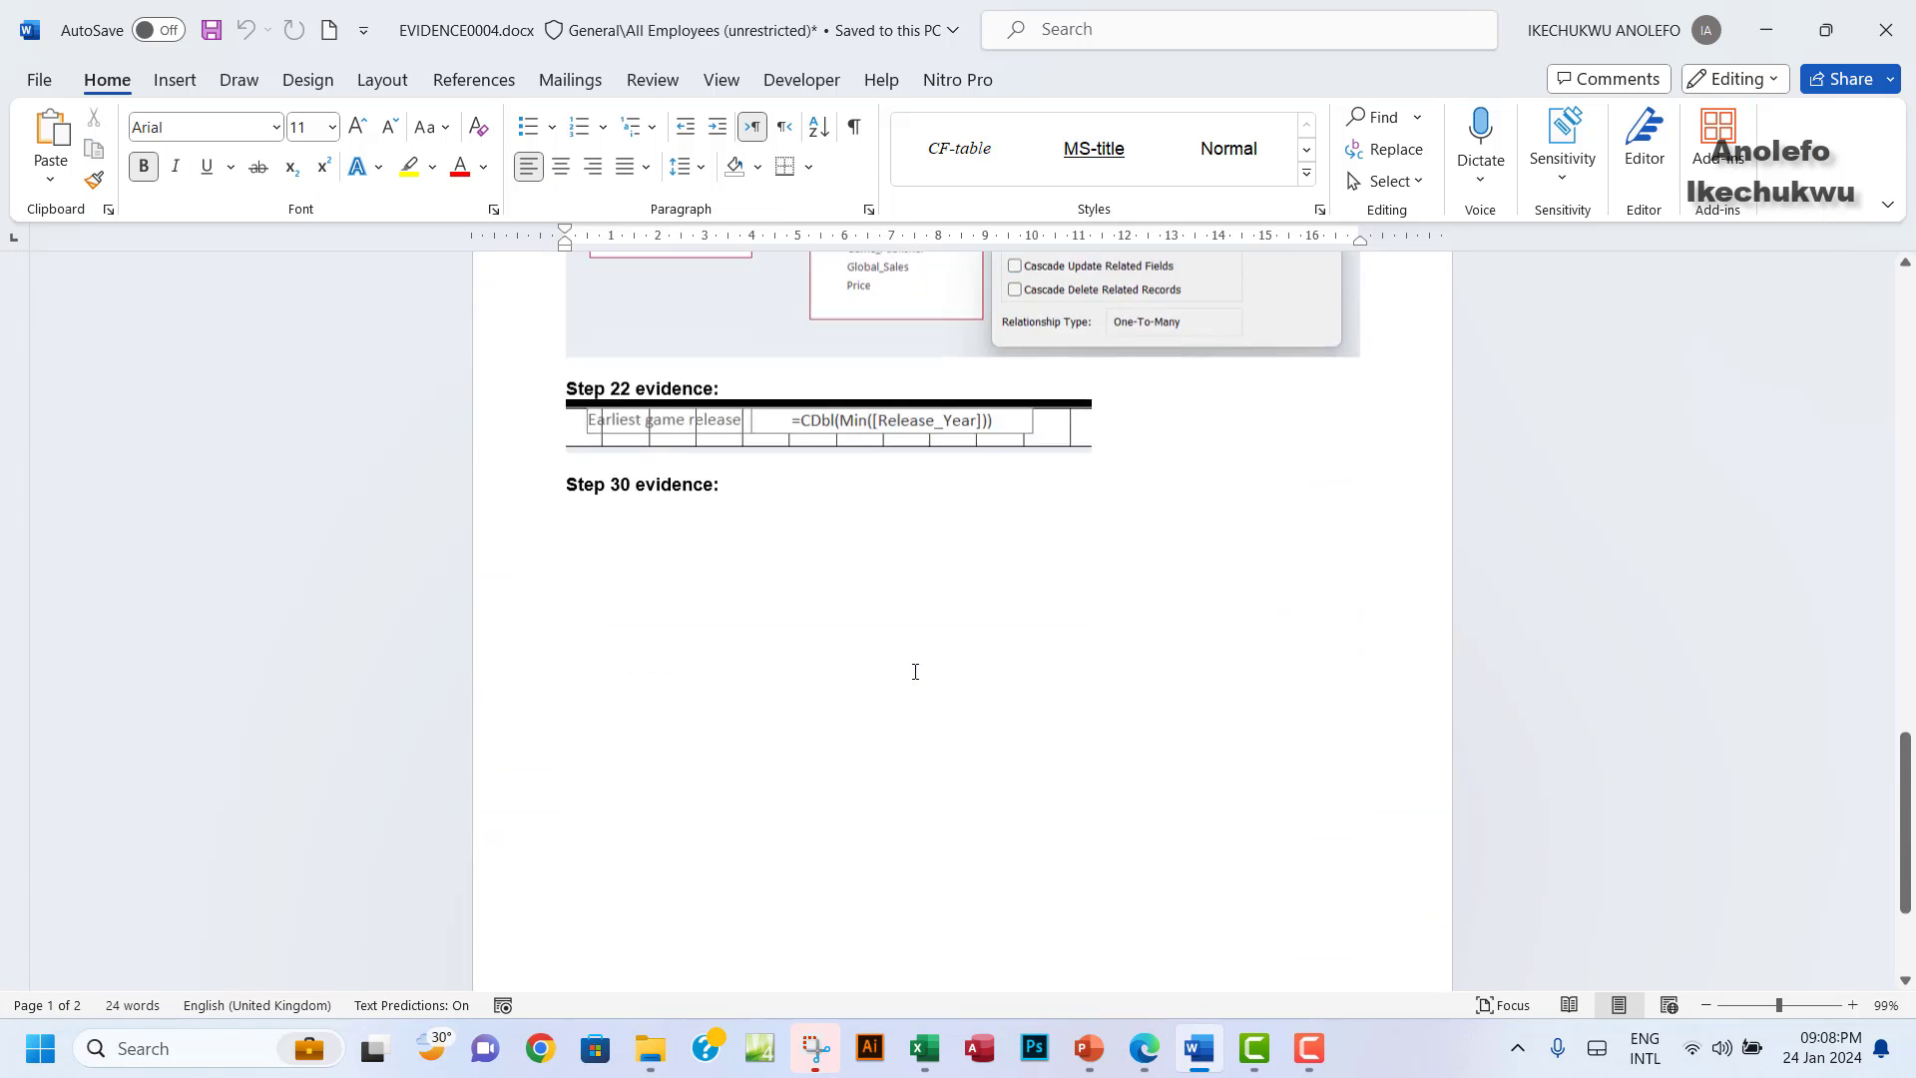
scroll(621, 370, up, 3)
click(727, 384)
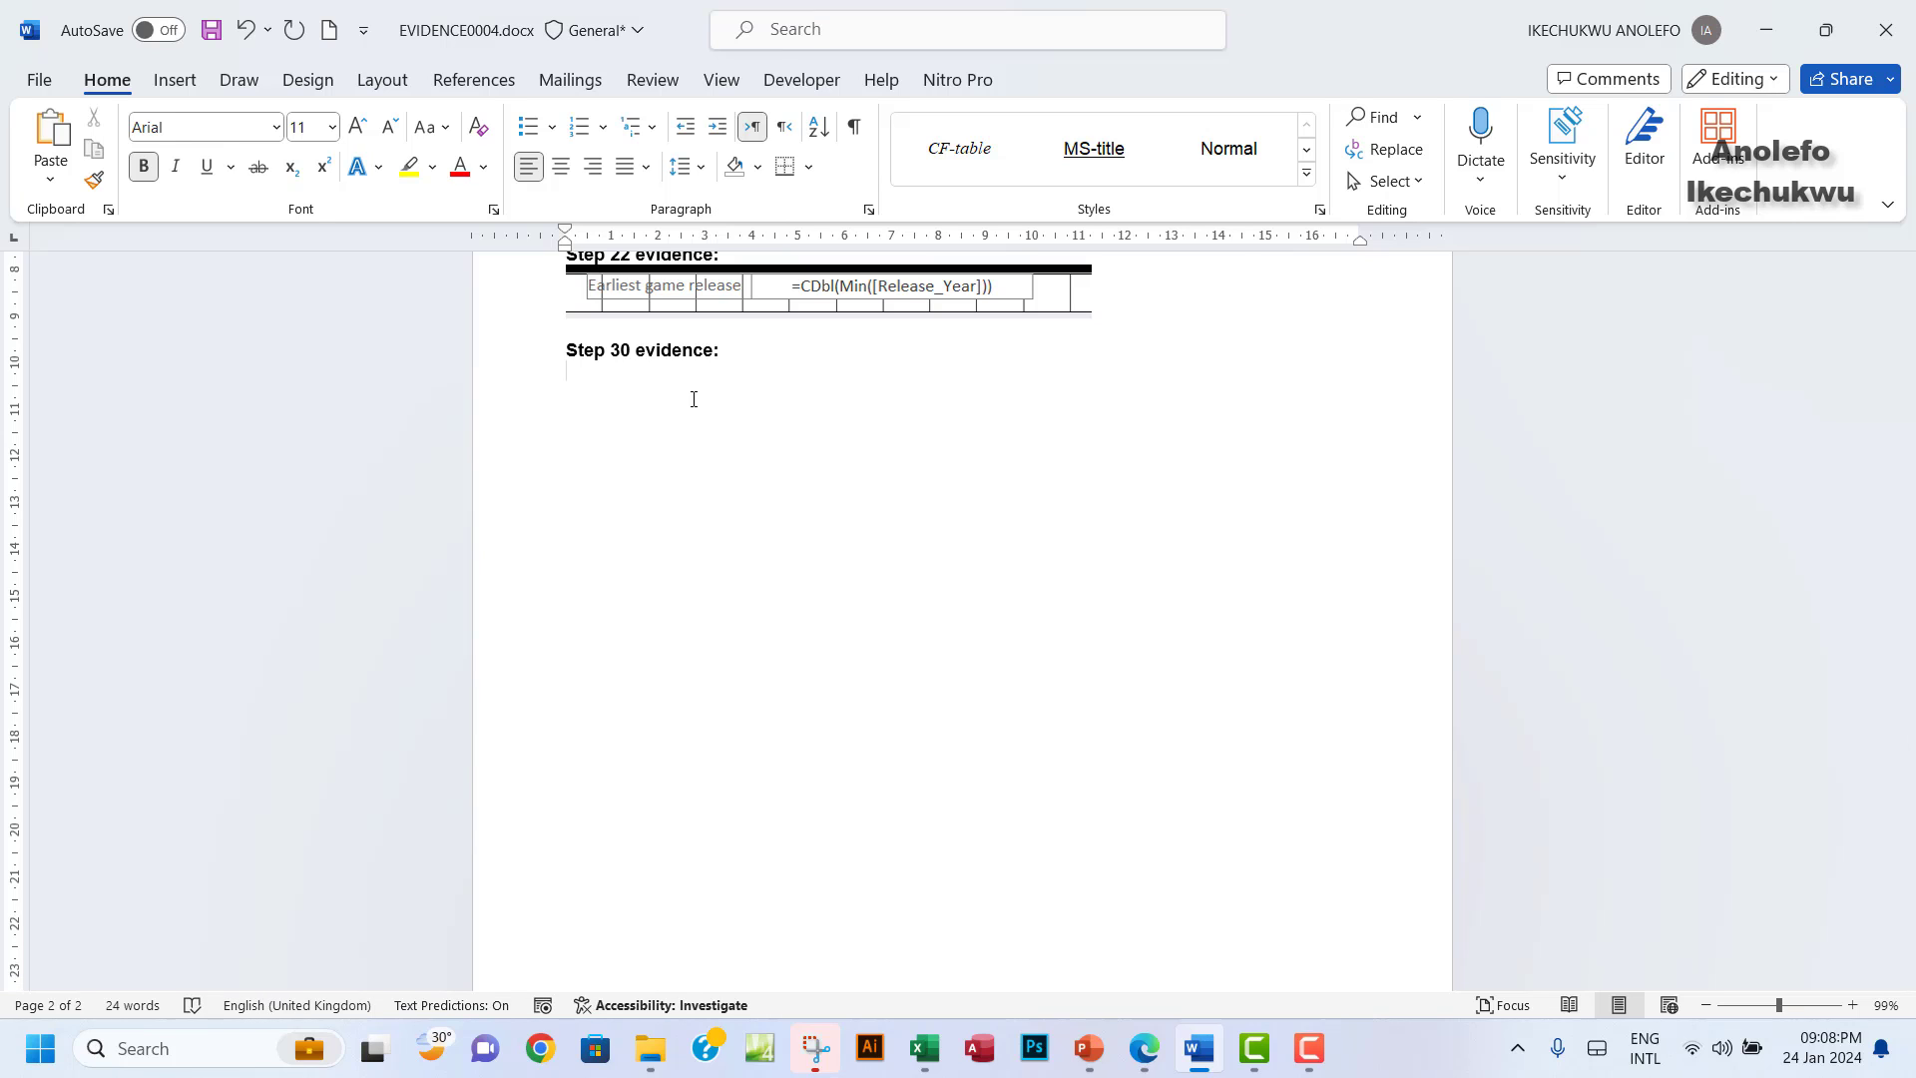
key(ctrl+v)
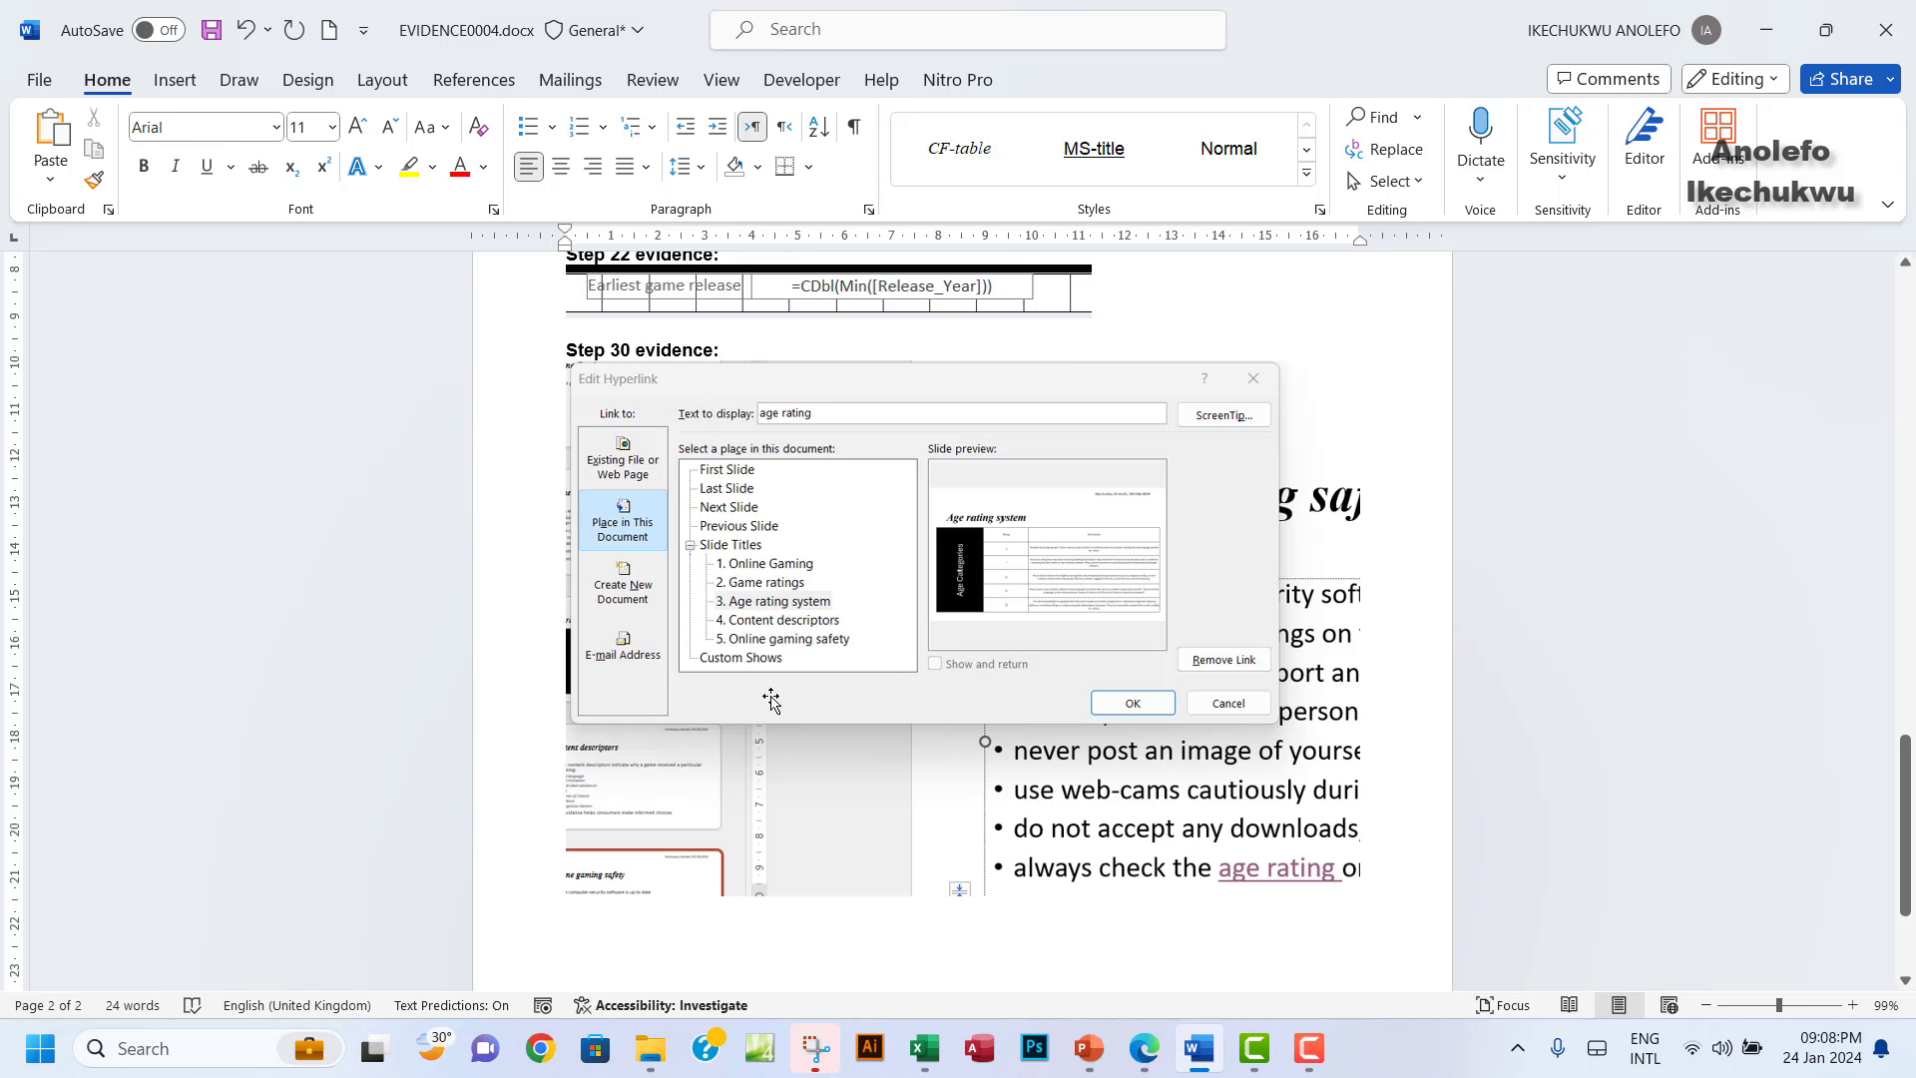
click(1089, 1047)
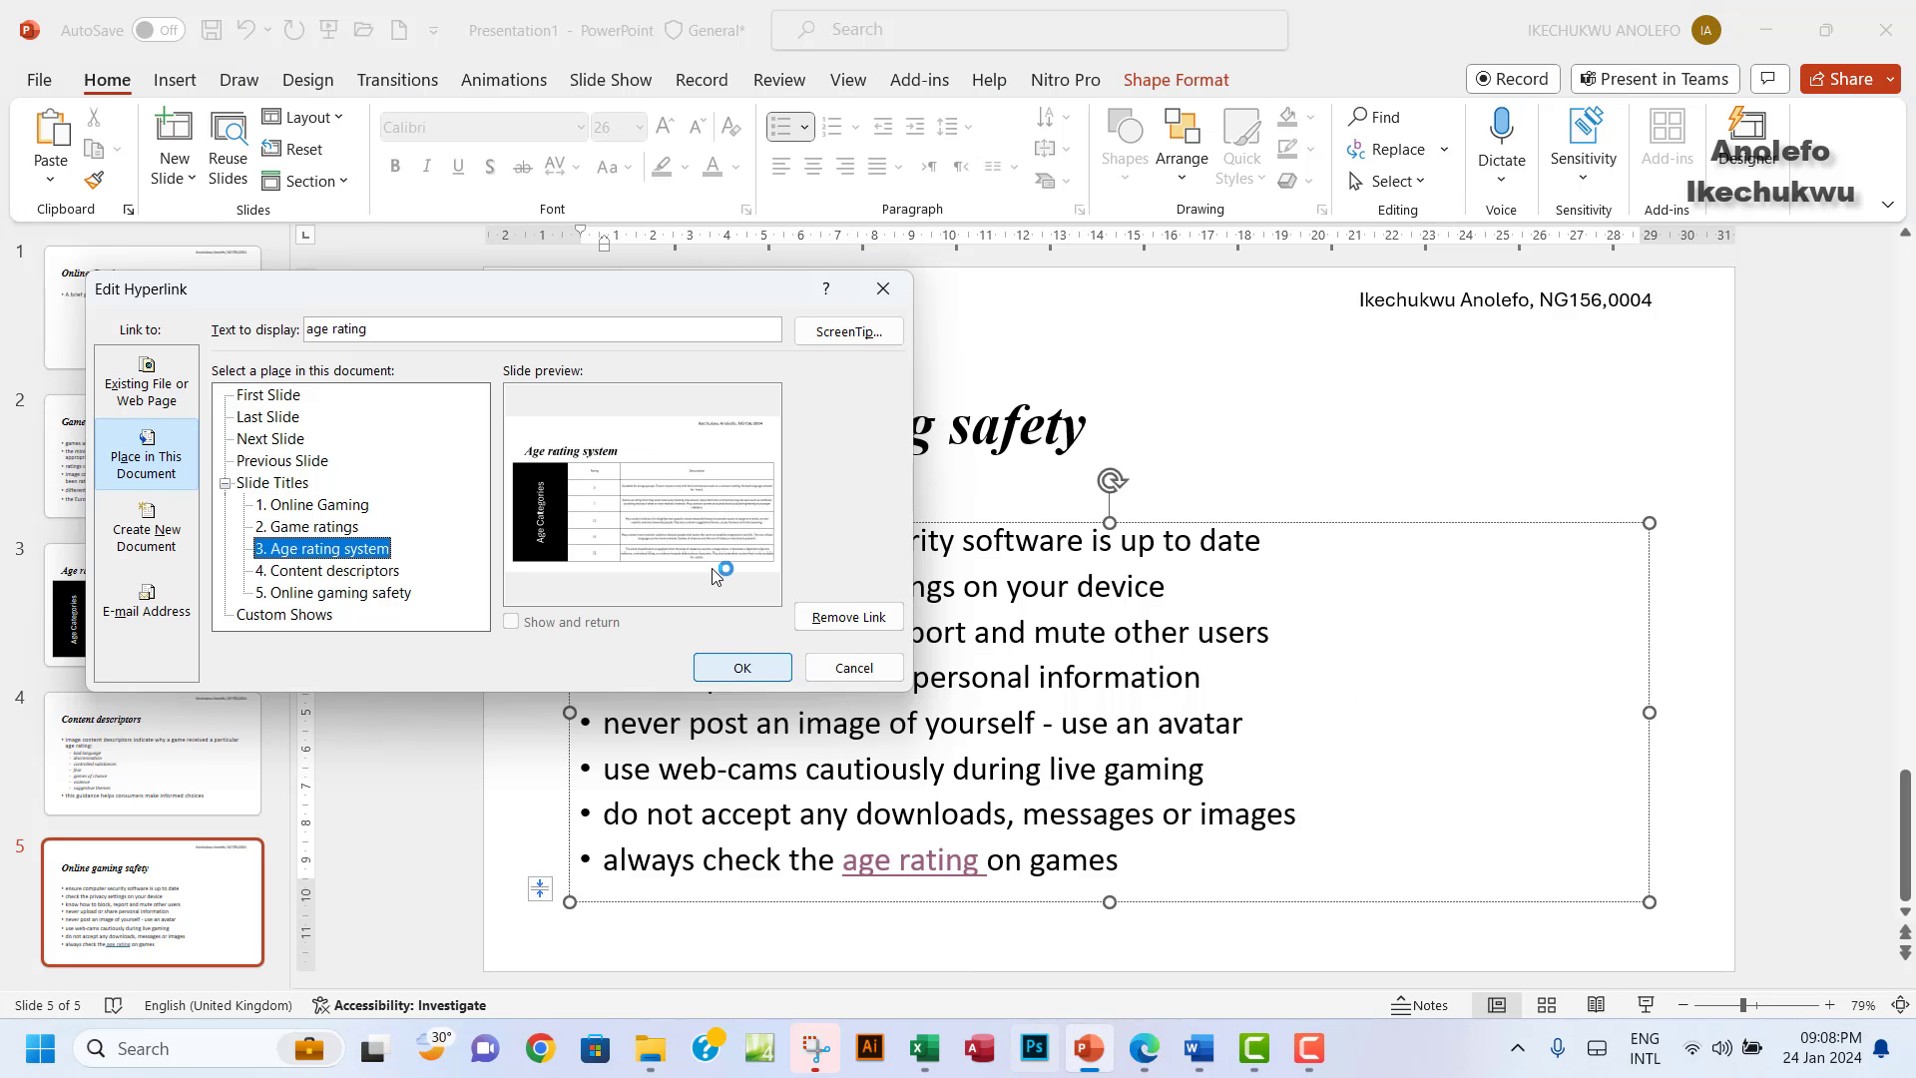
click(756, 672)
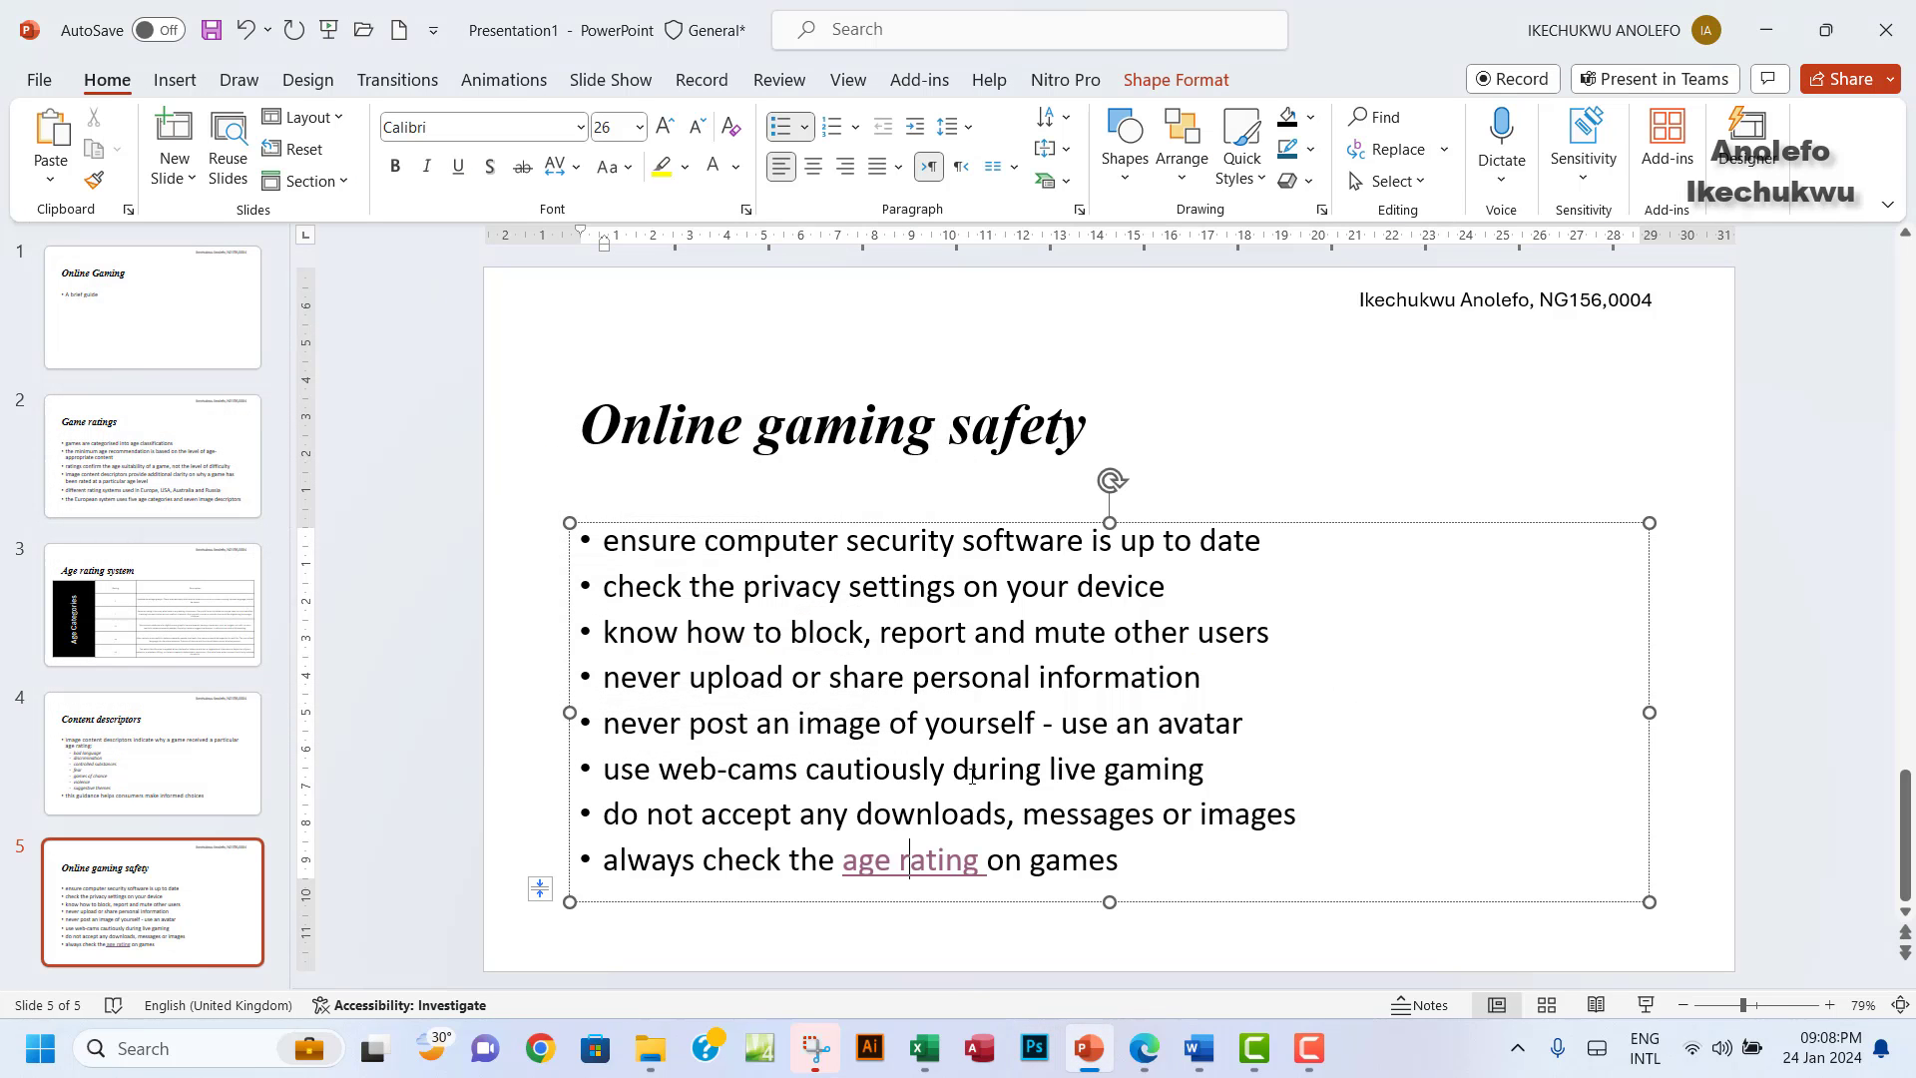
Highlight the whole text of task 30 in green in the question paper and return to the presentation in PowerPoint.
click(1143, 1047)
scroll(788, 578, down, 2)
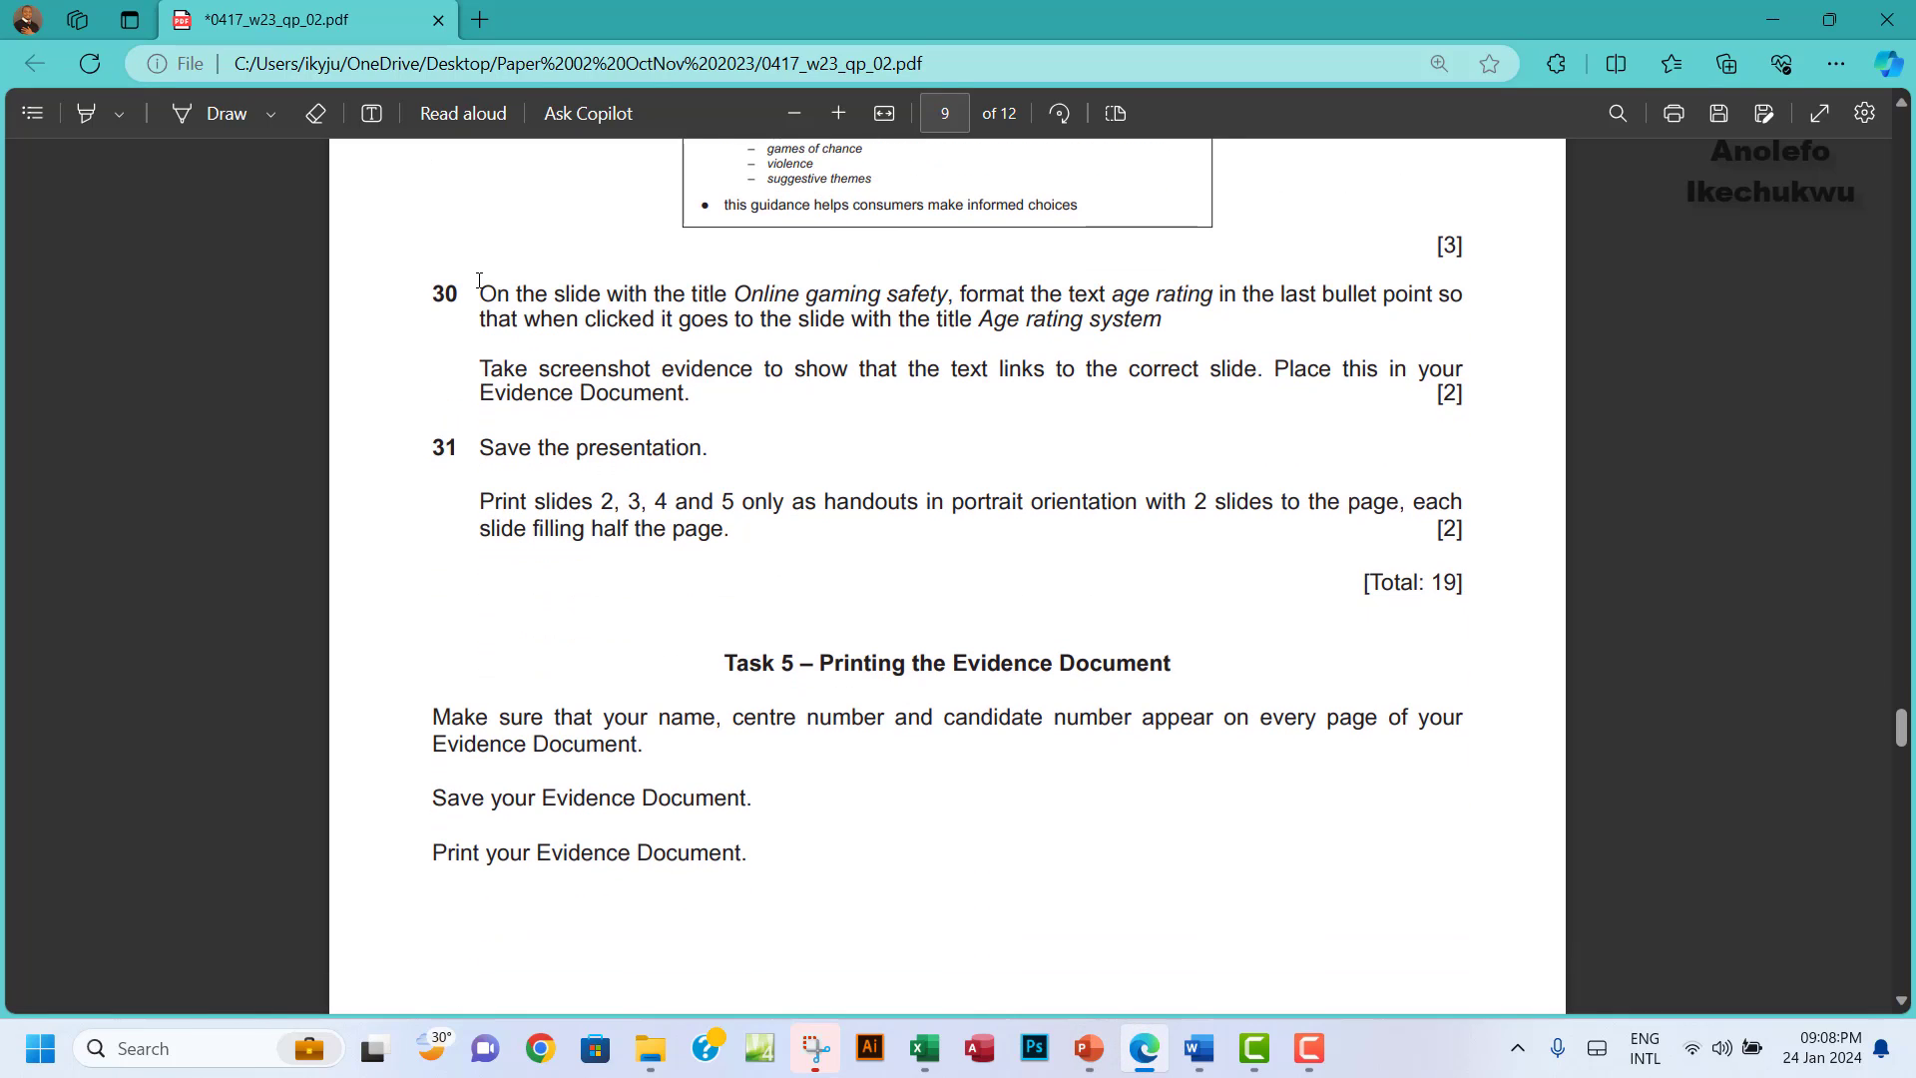
drag(479, 280, 690, 395)
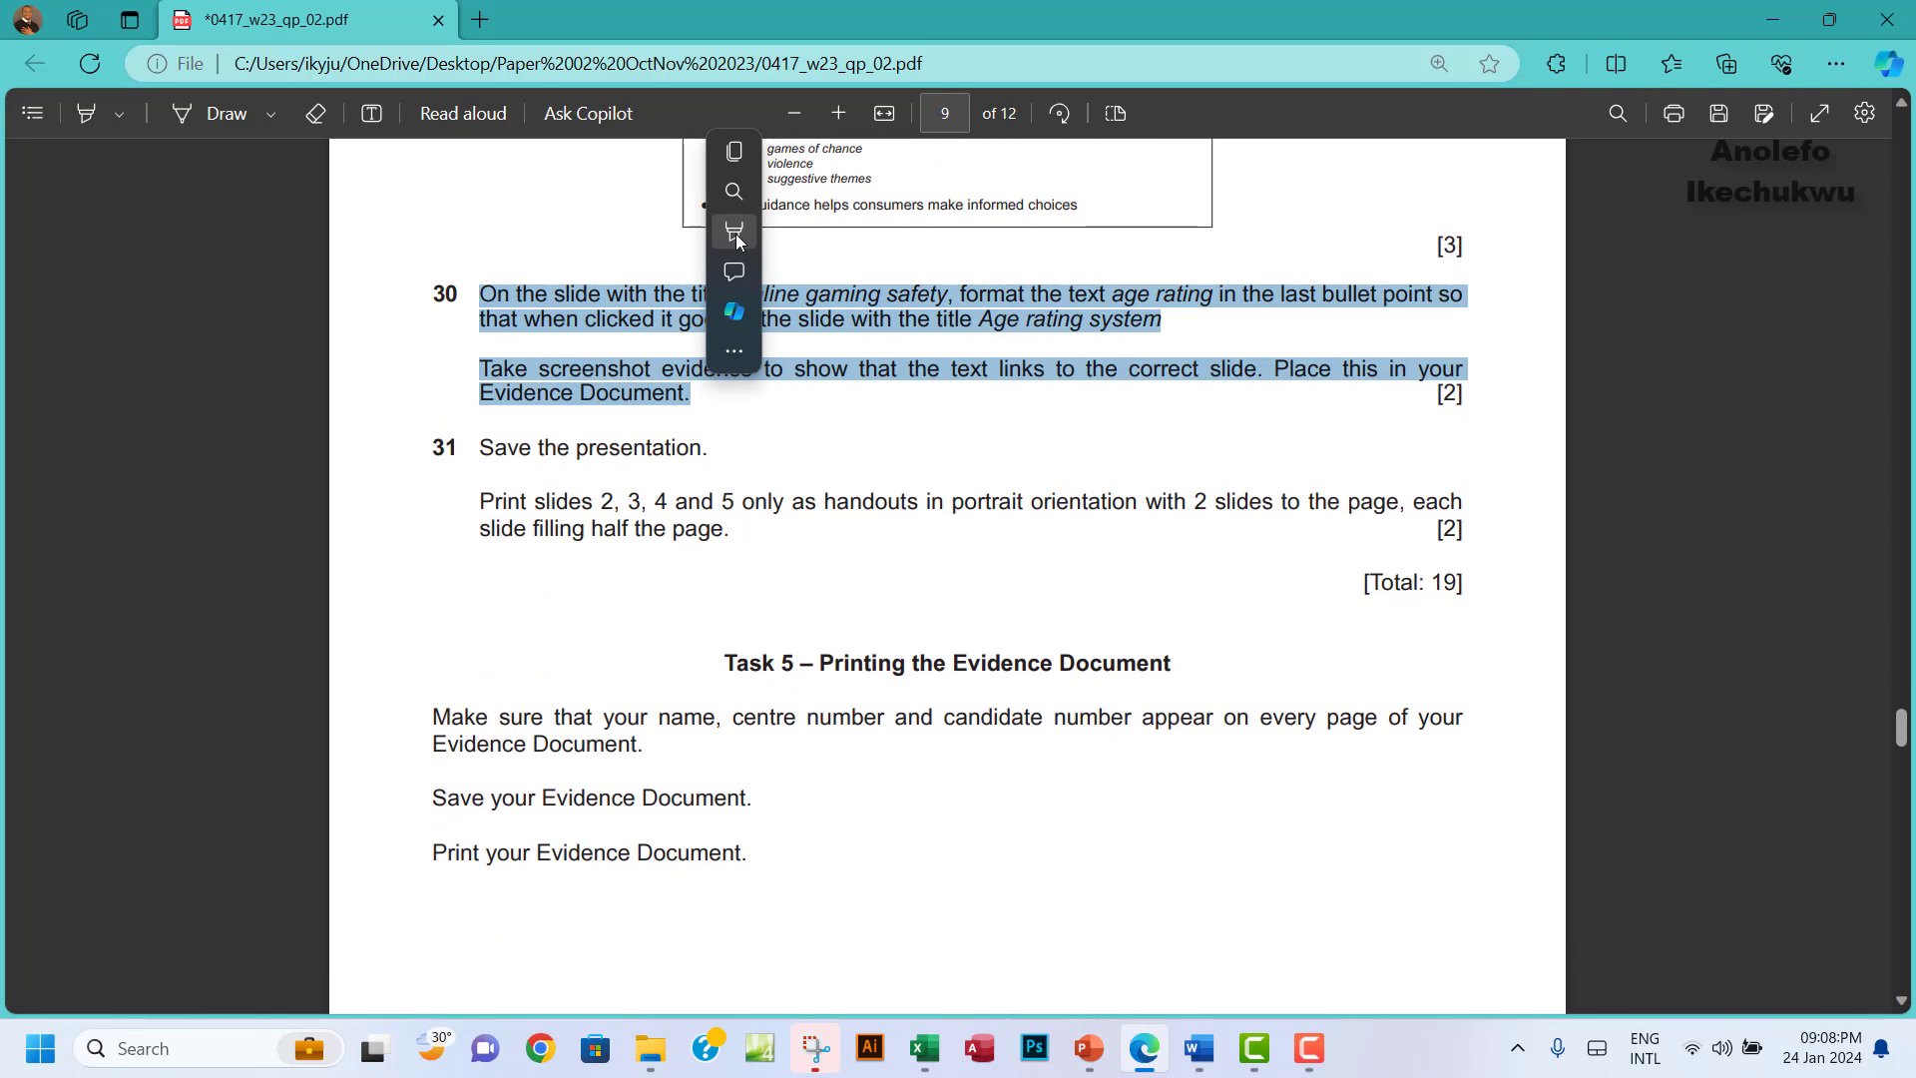
mouse_move(896, 237)
click(979, 269)
scroll(948, 458, down, 1)
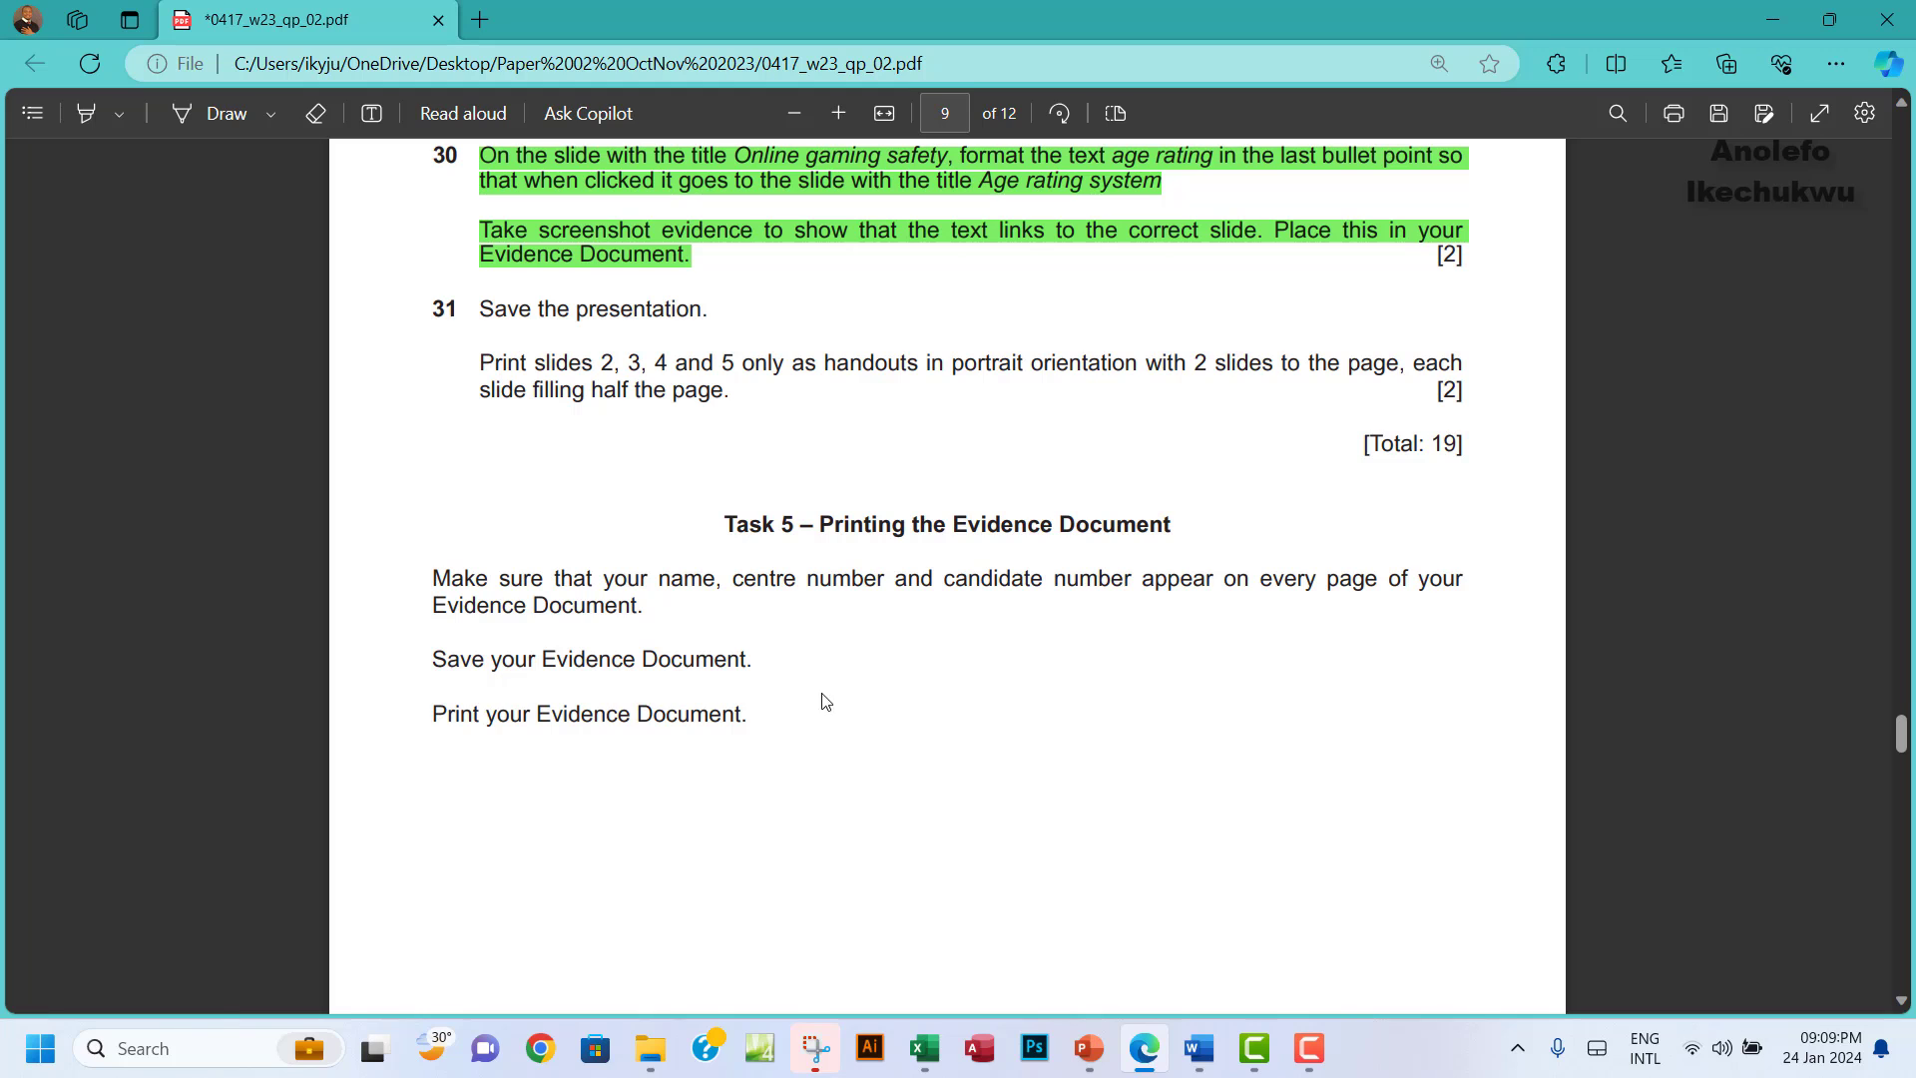
click(1091, 1047)
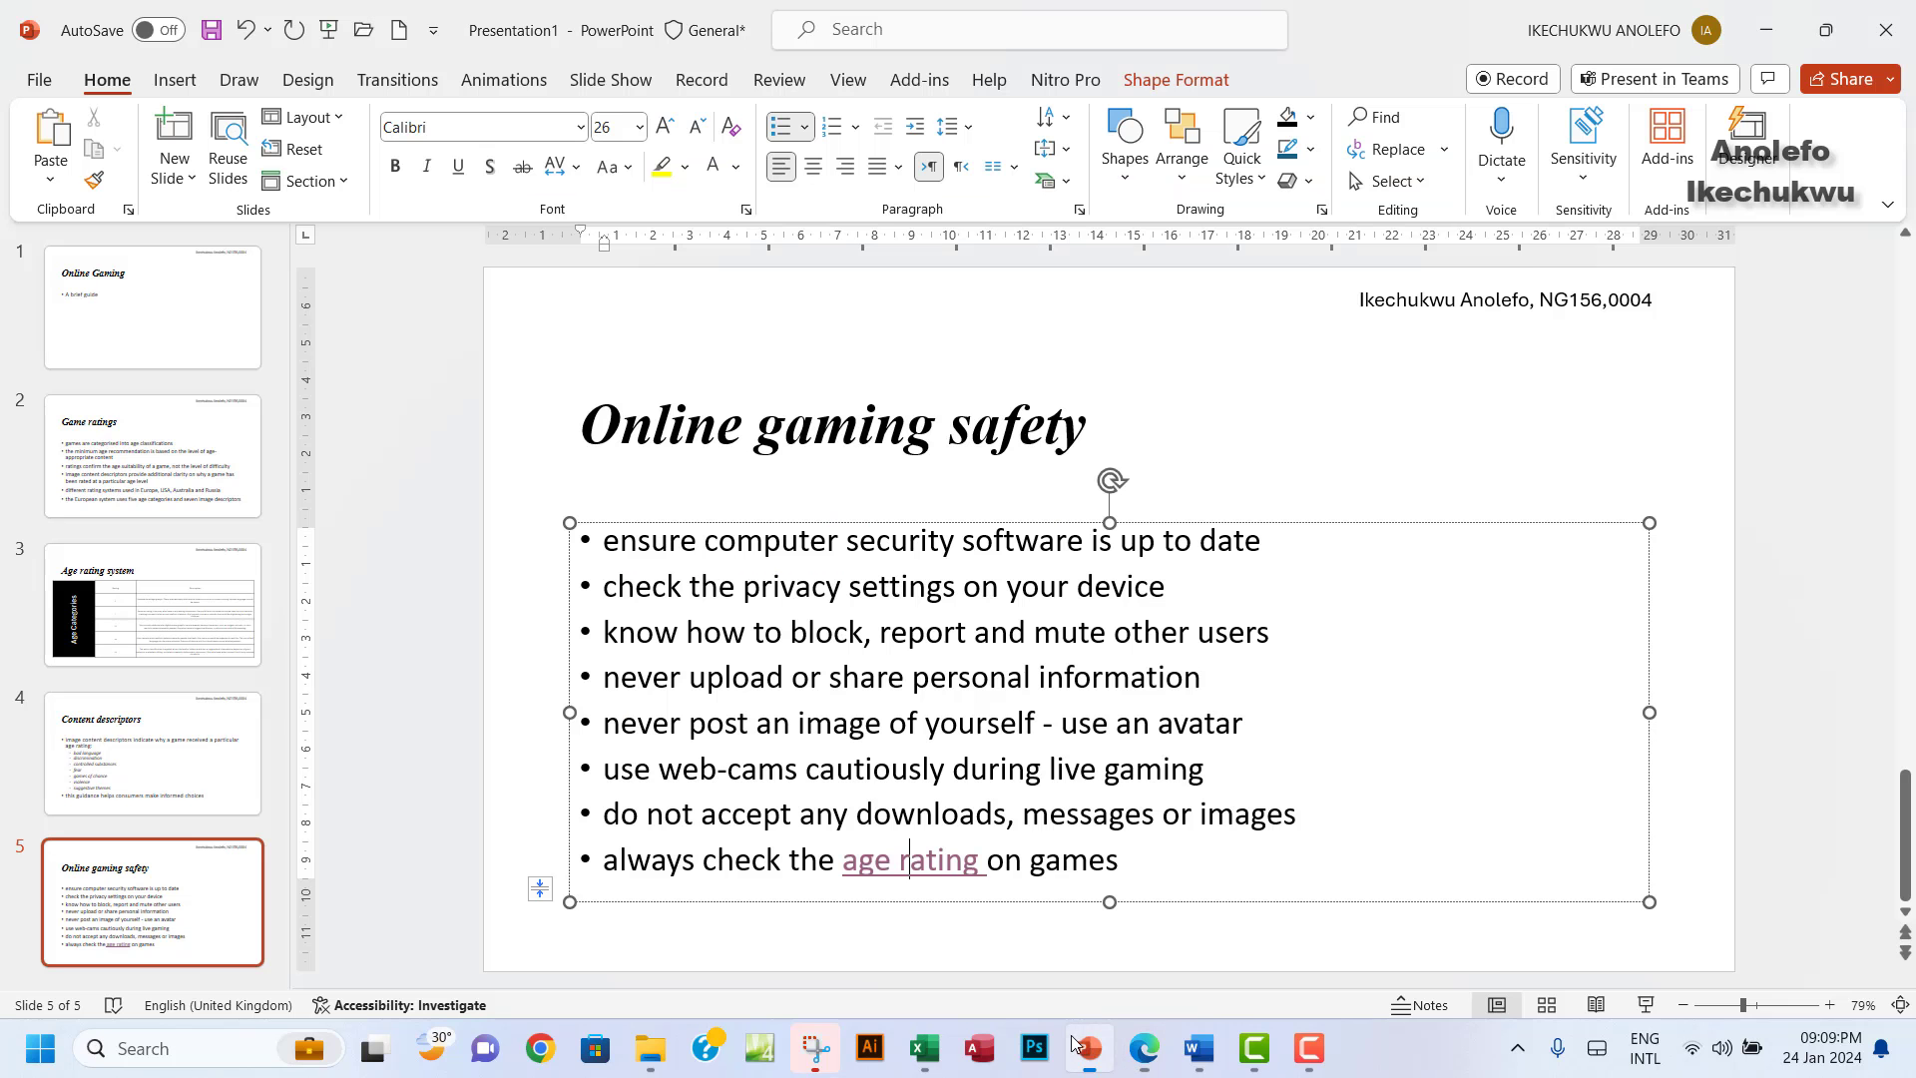
Select slides 2 to 5 in the presentation and set the print range to Print Selection.
click(146, 475)
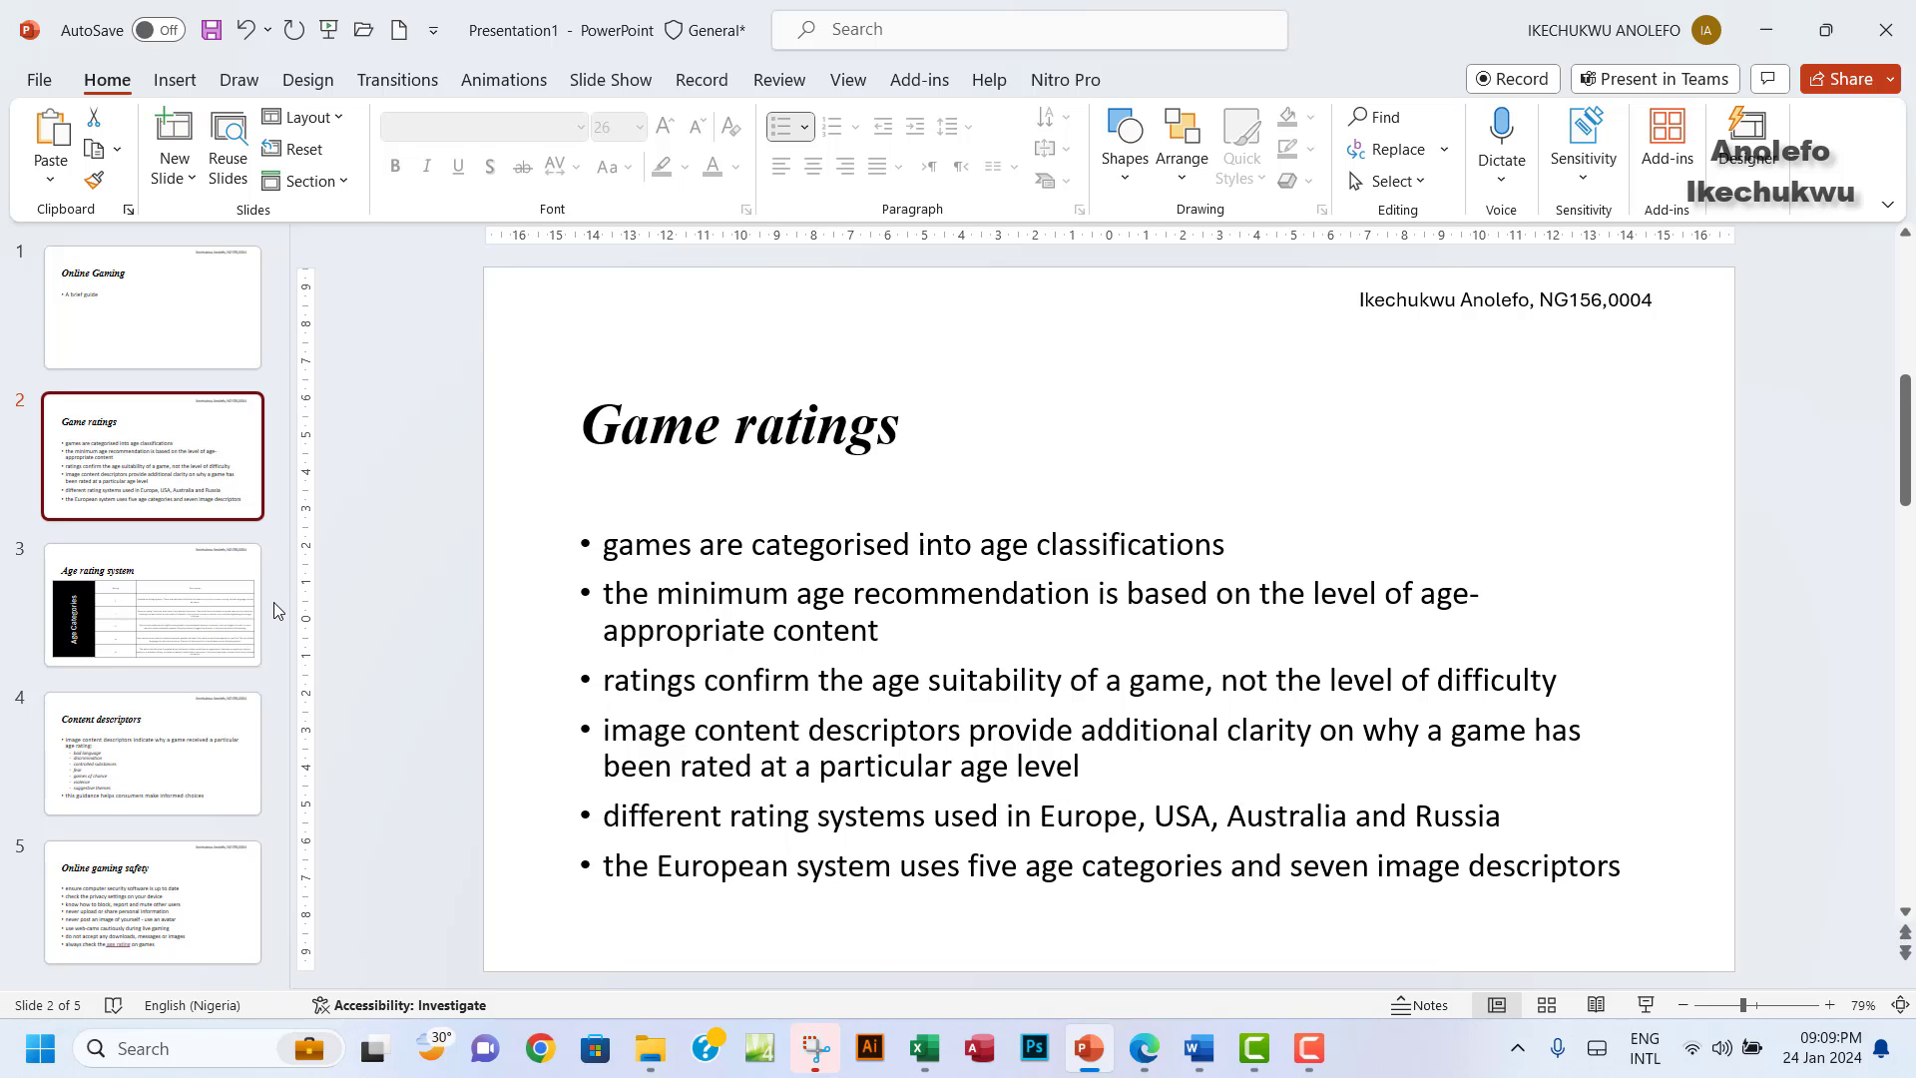
scroll(273, 602, down, 1)
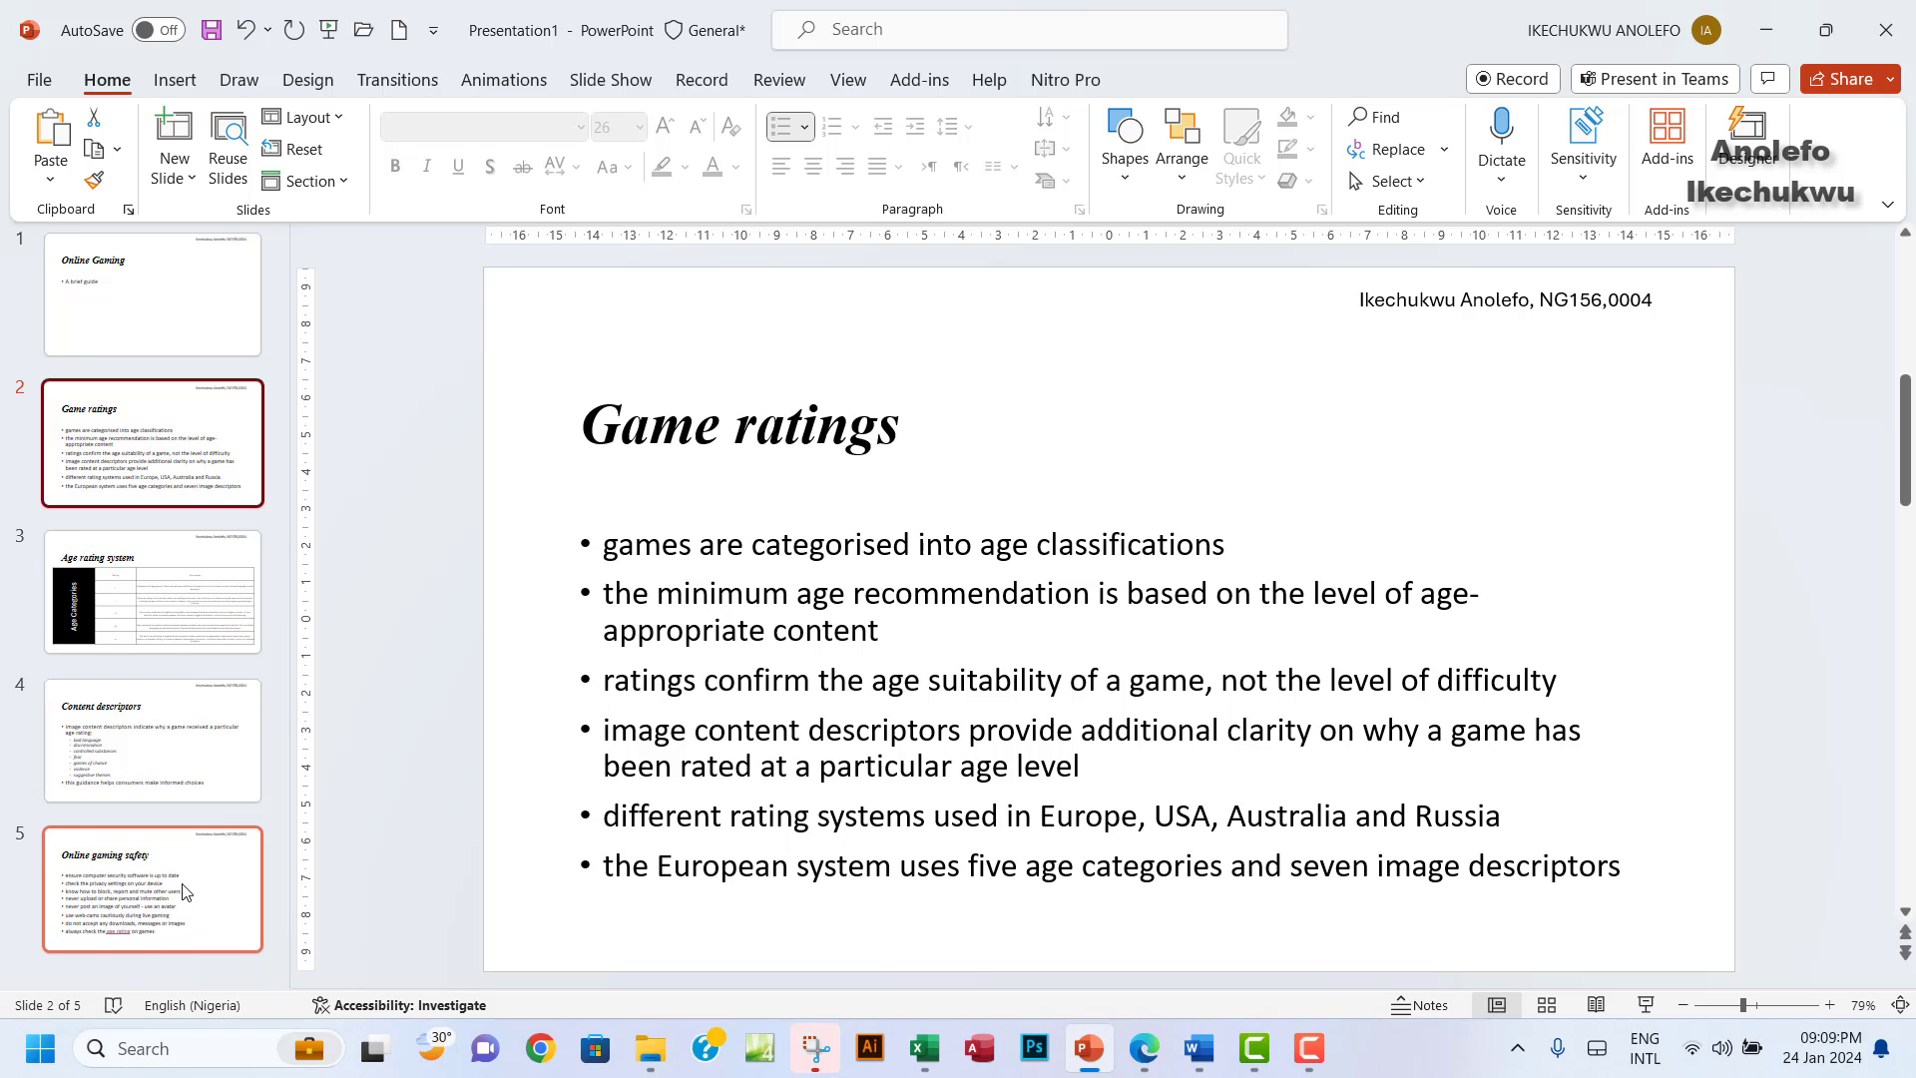
shift+click(157, 905)
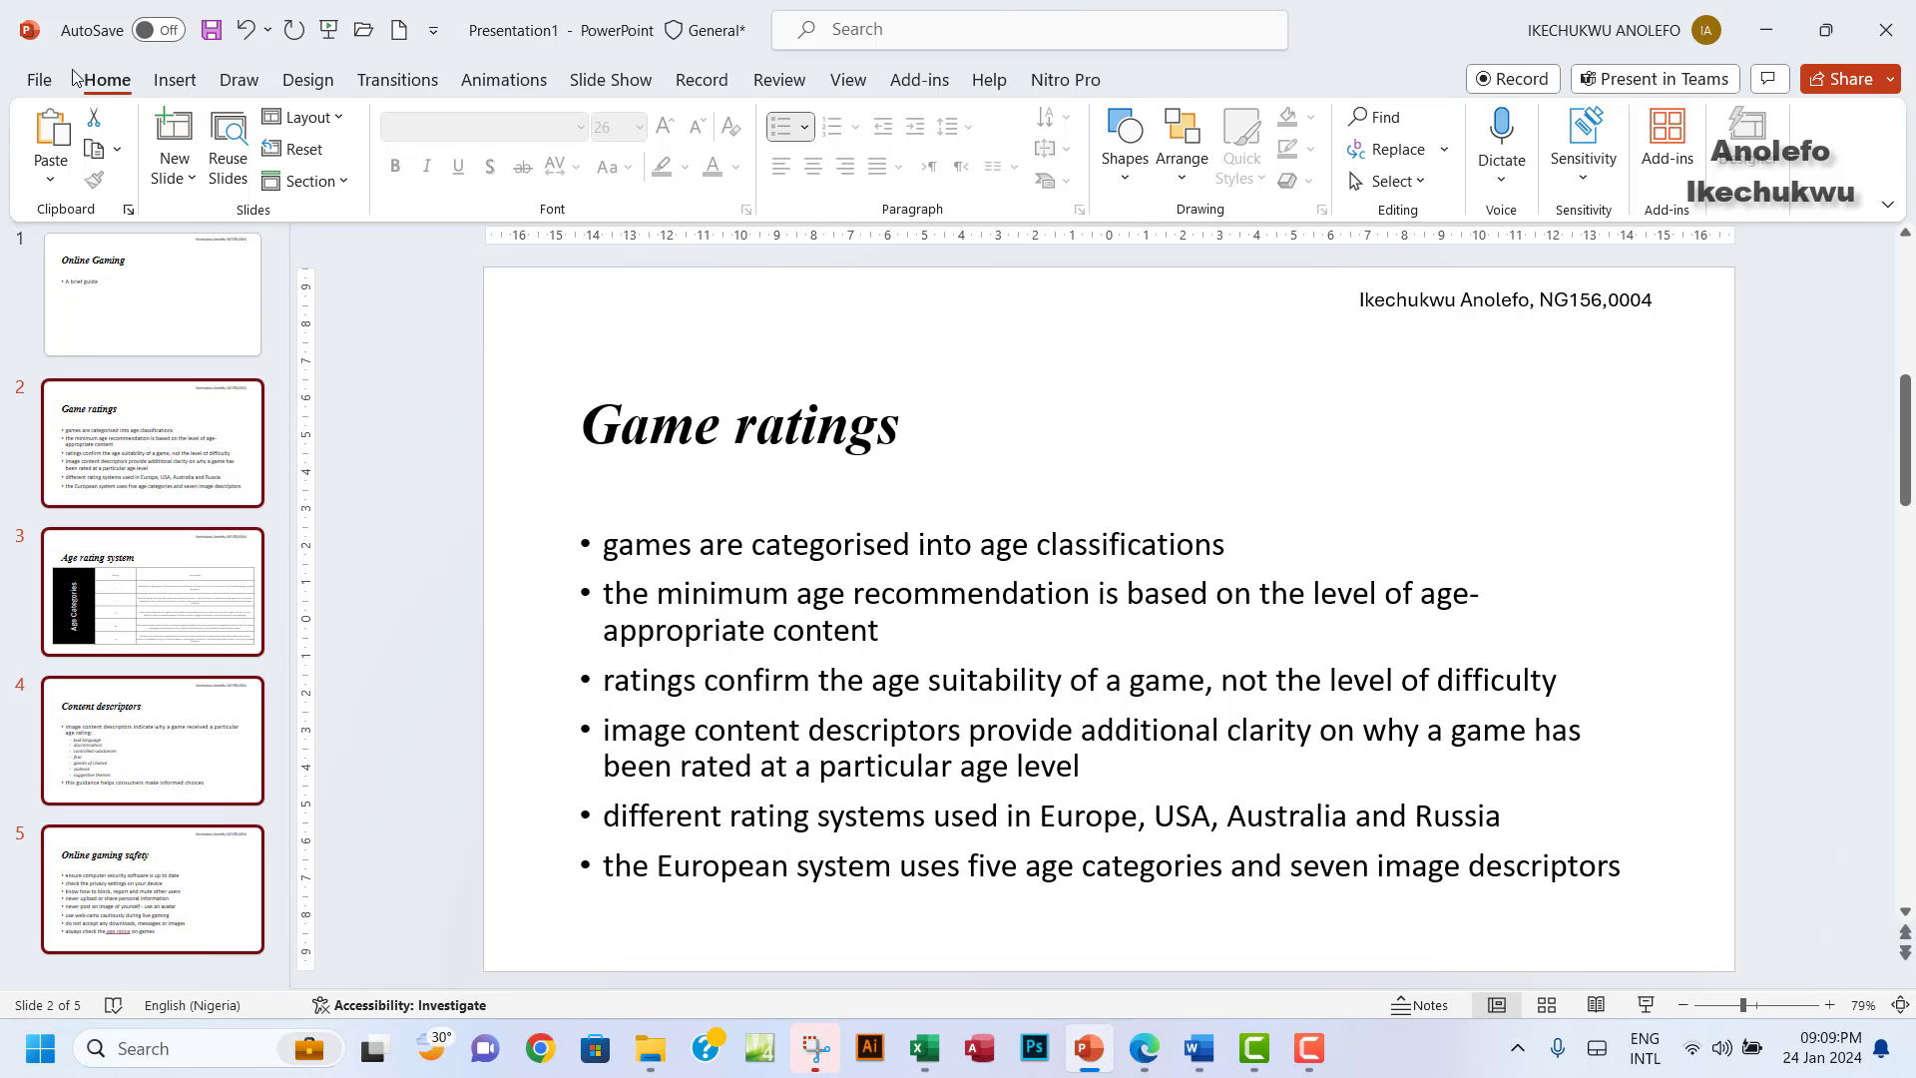
click(44, 78)
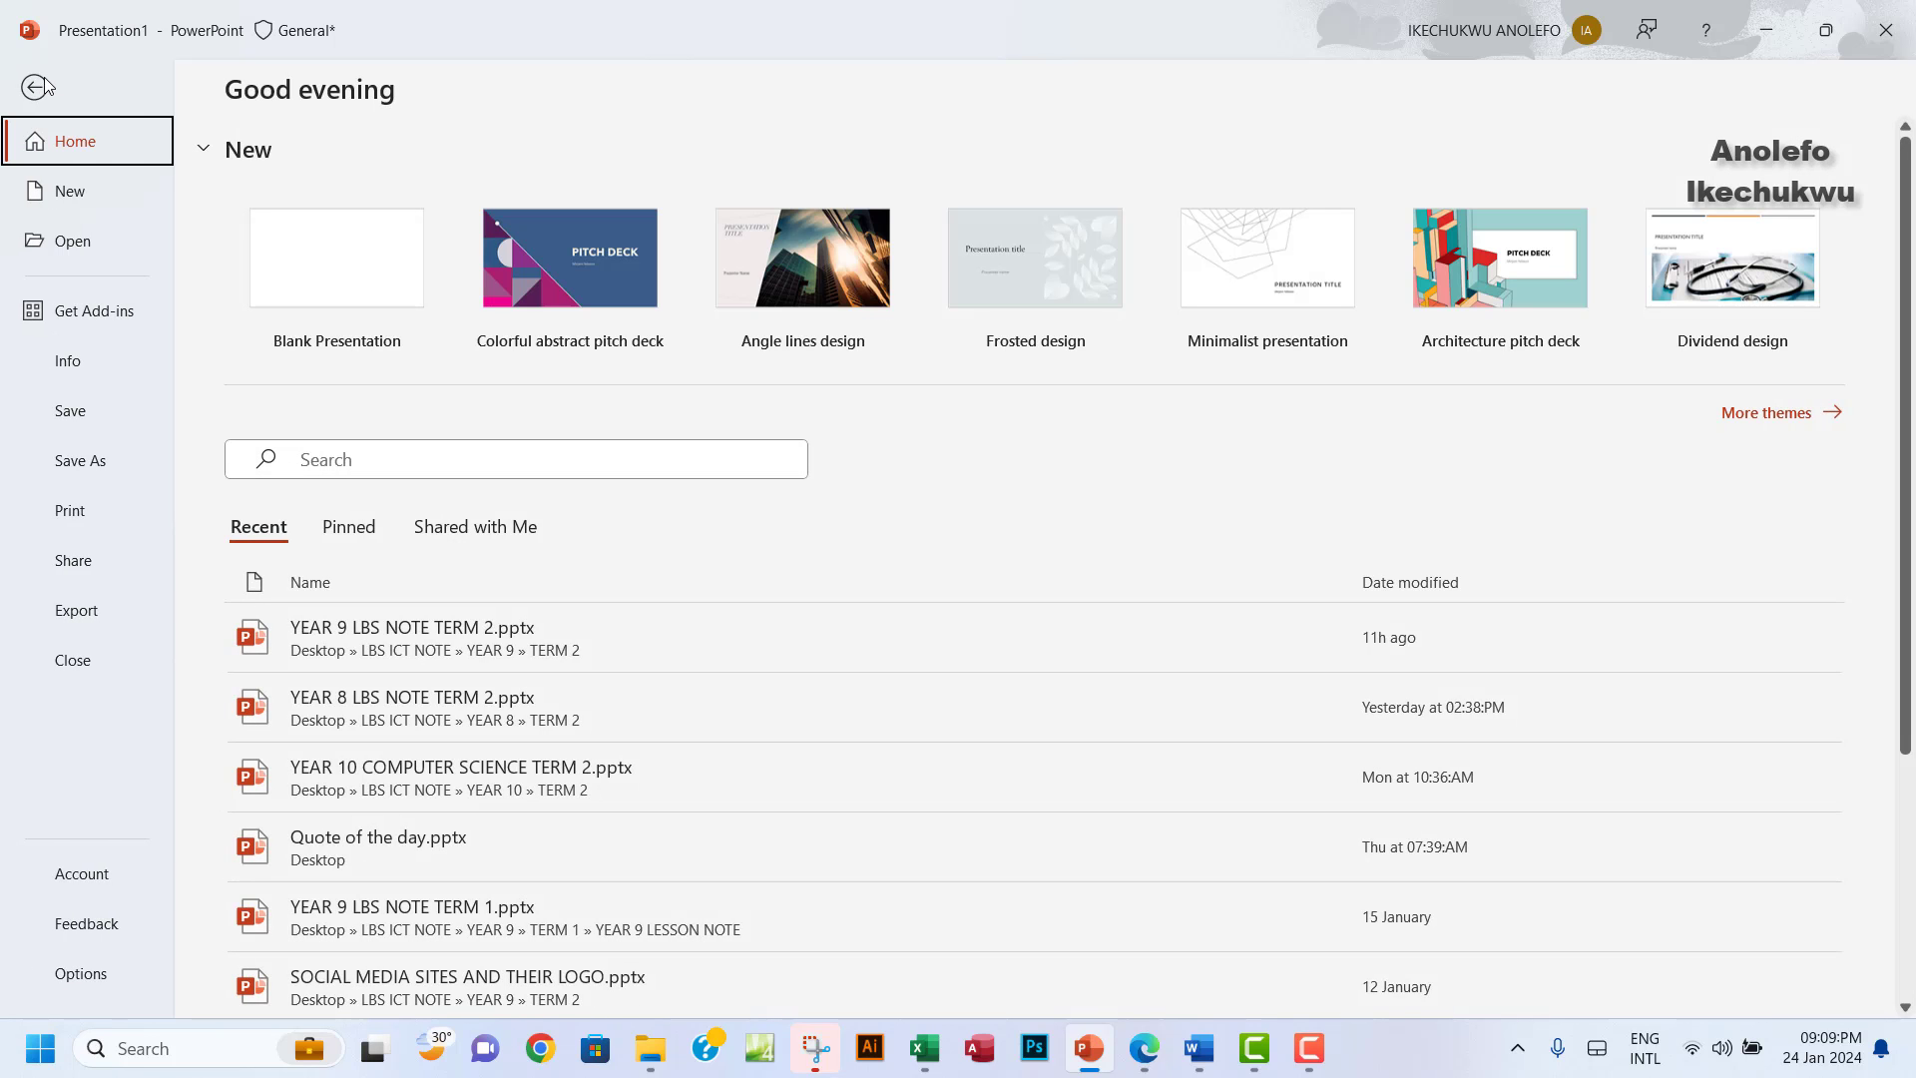
click(88, 504)
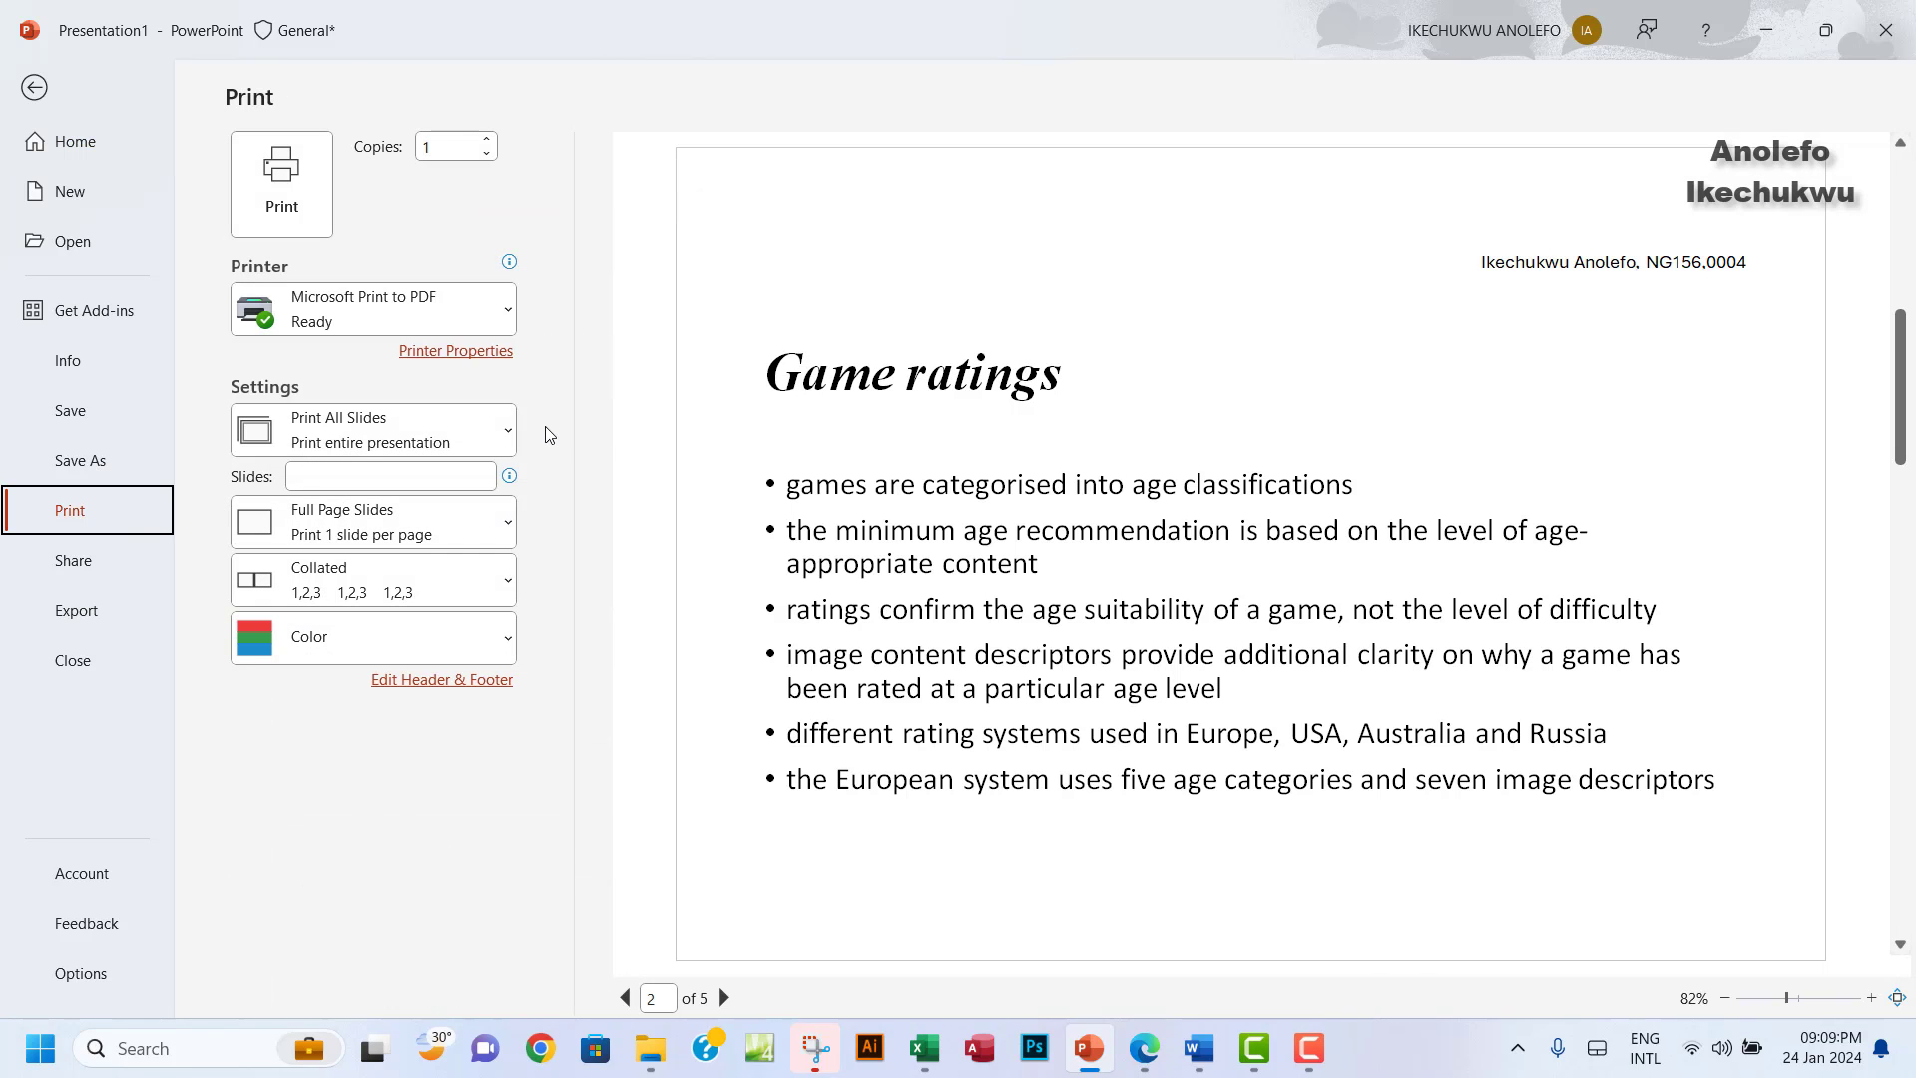
click(447, 439)
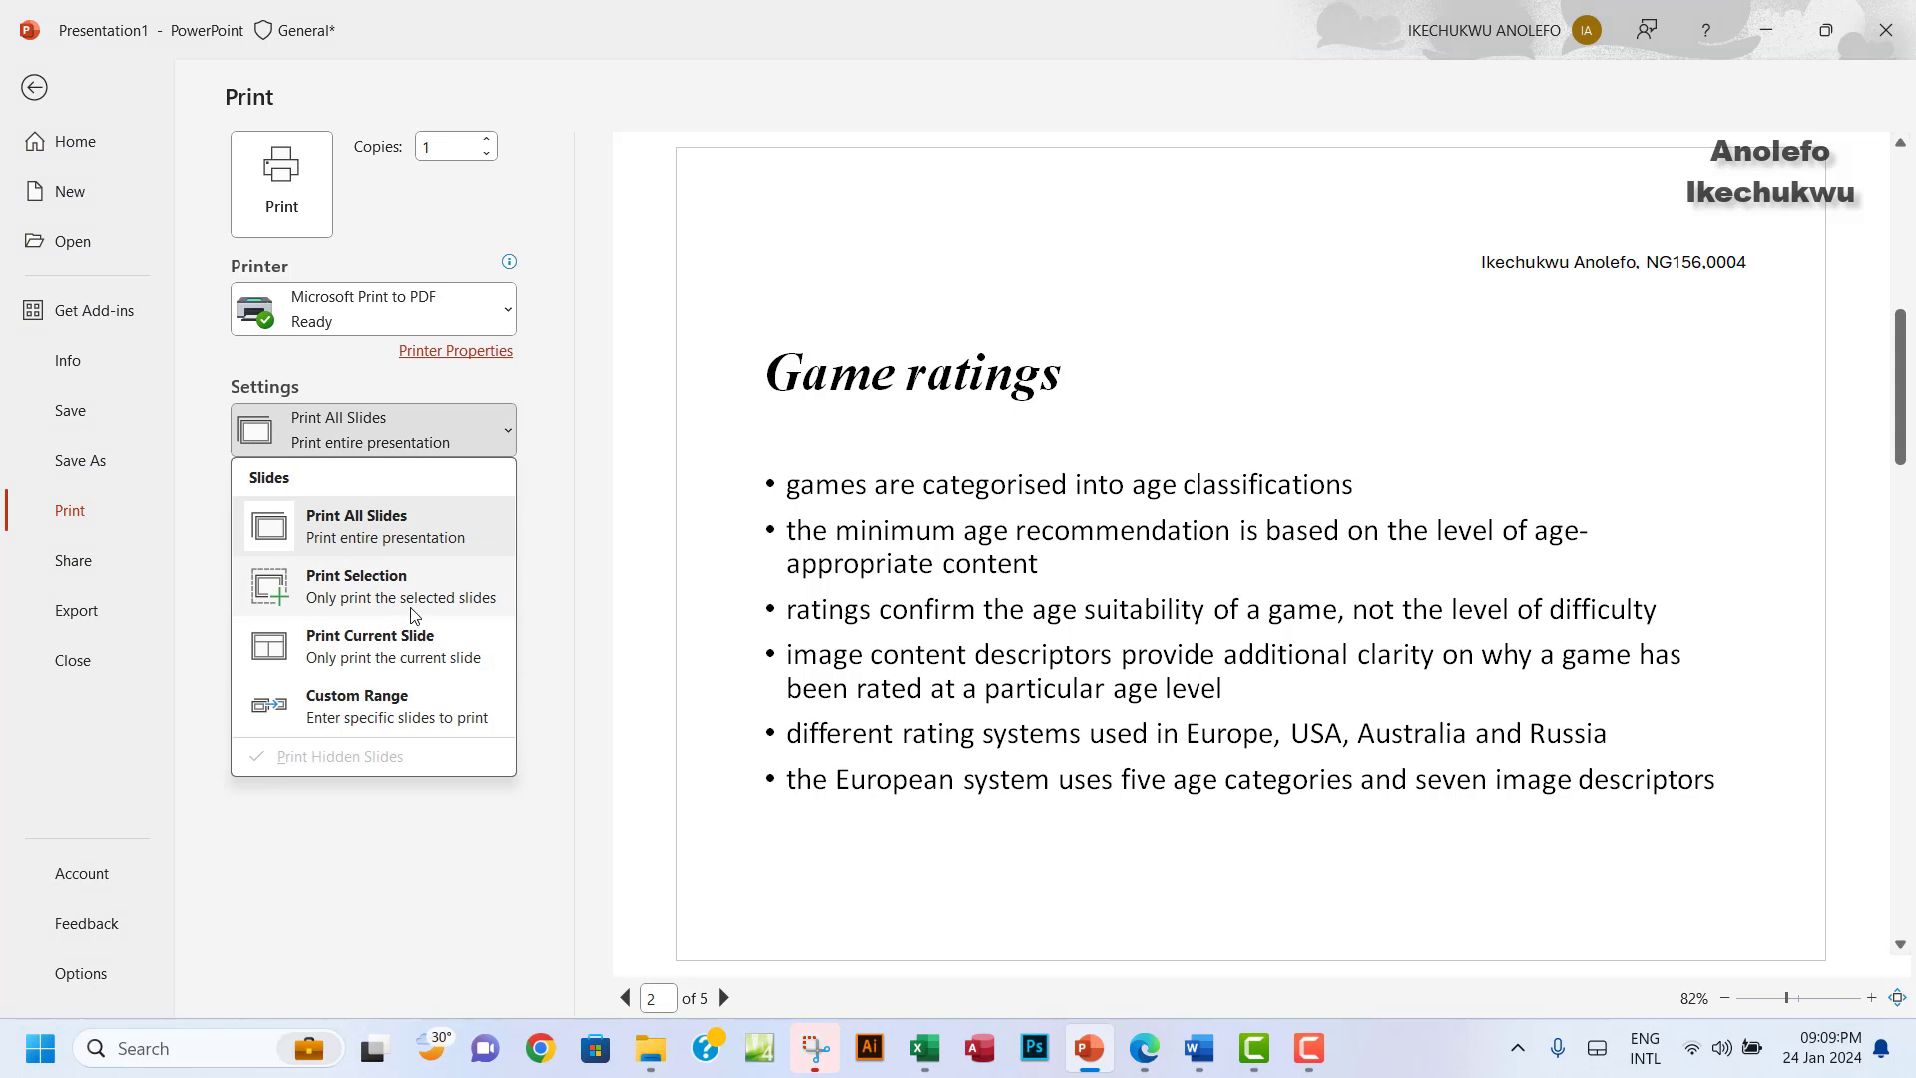
click(396, 601)
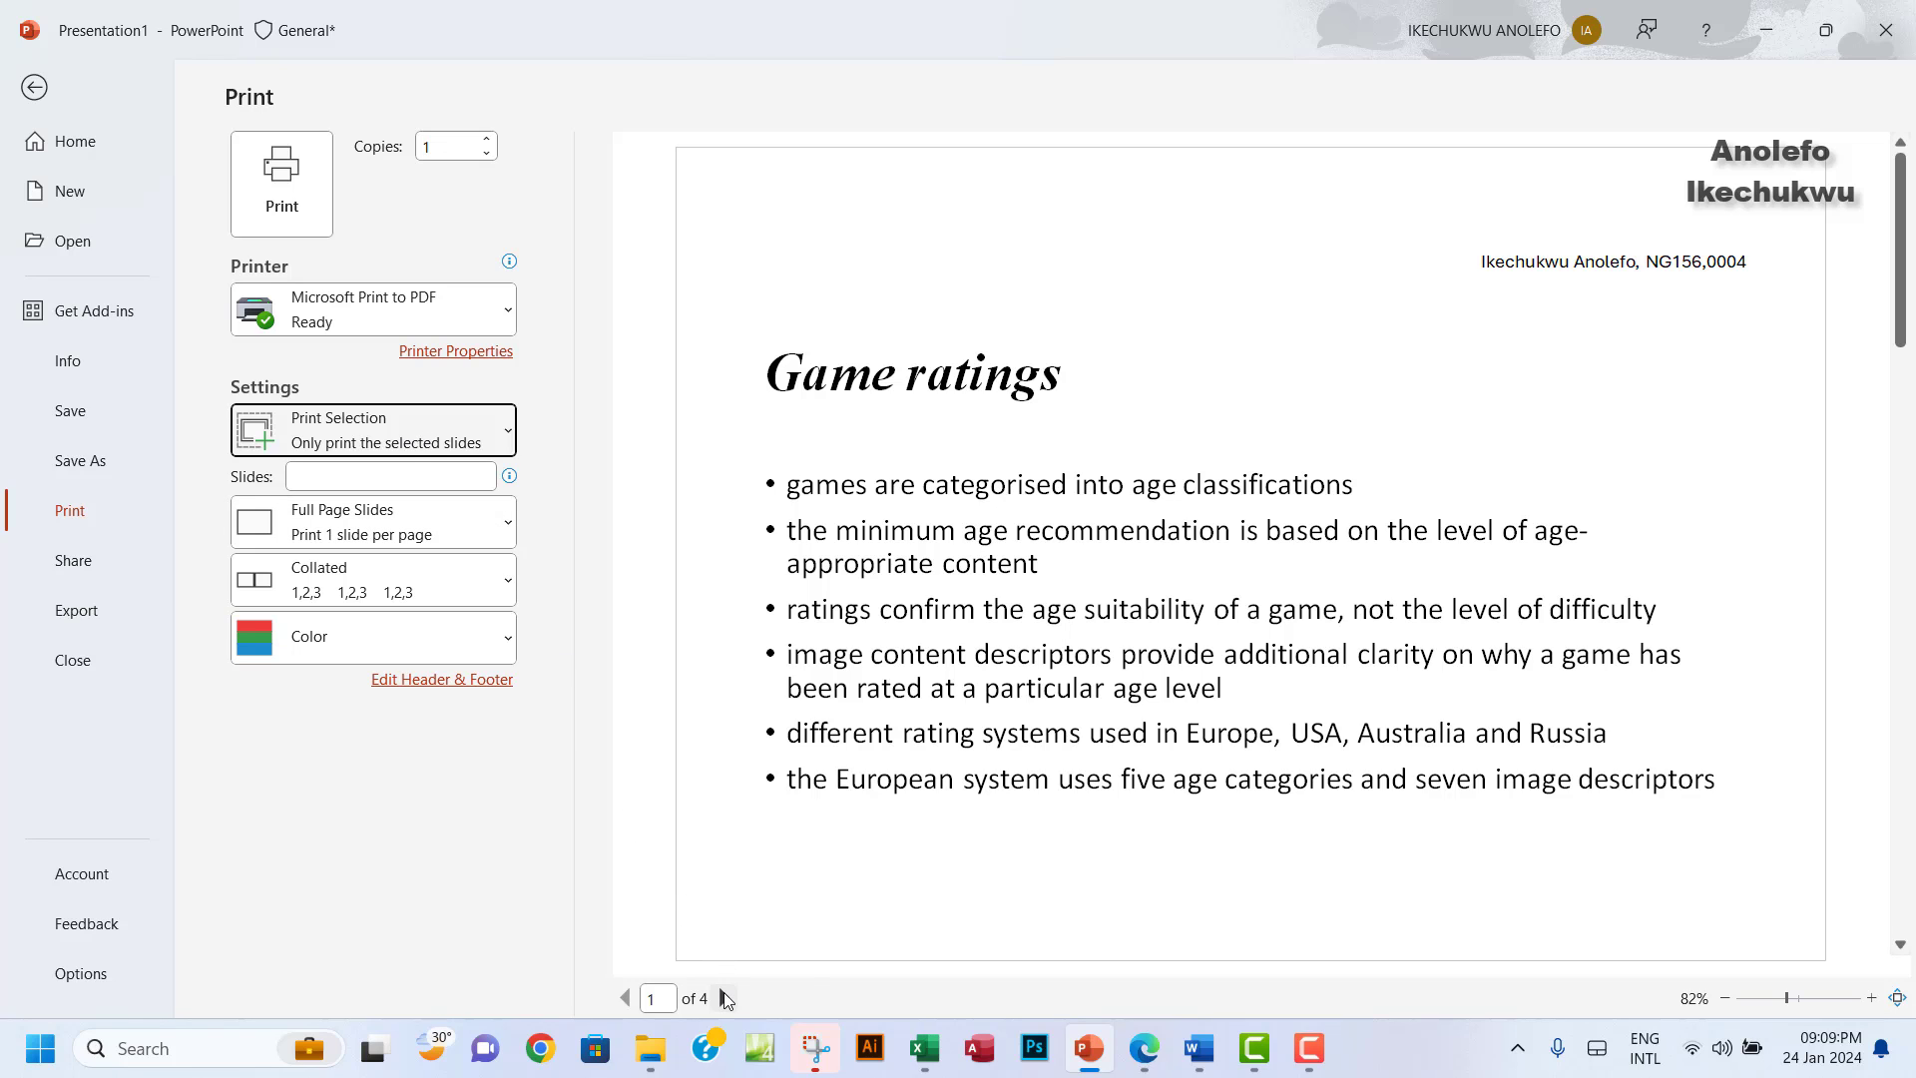
Check each selected slide in the print preview and return to the presentation.
click(725, 999)
click(725, 998)
click(726, 999)
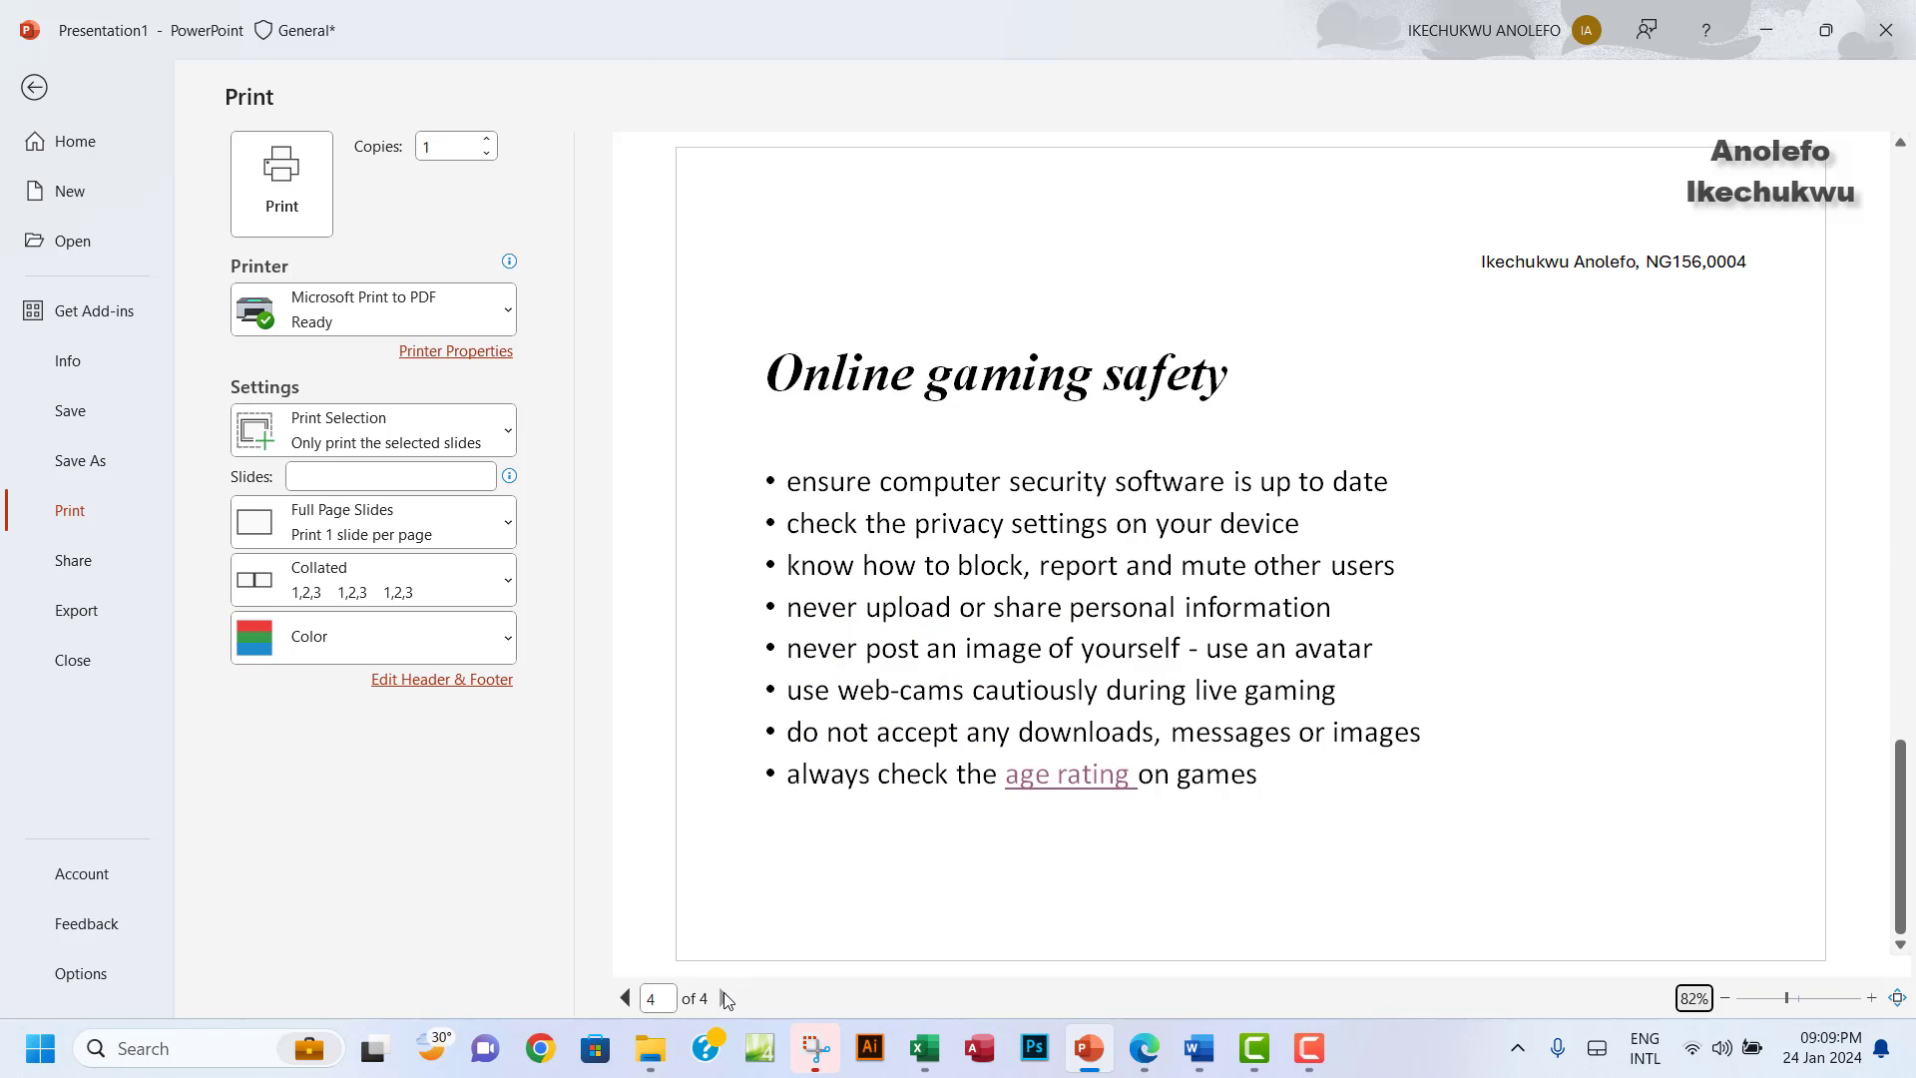
click(625, 998)
click(626, 998)
click(626, 998)
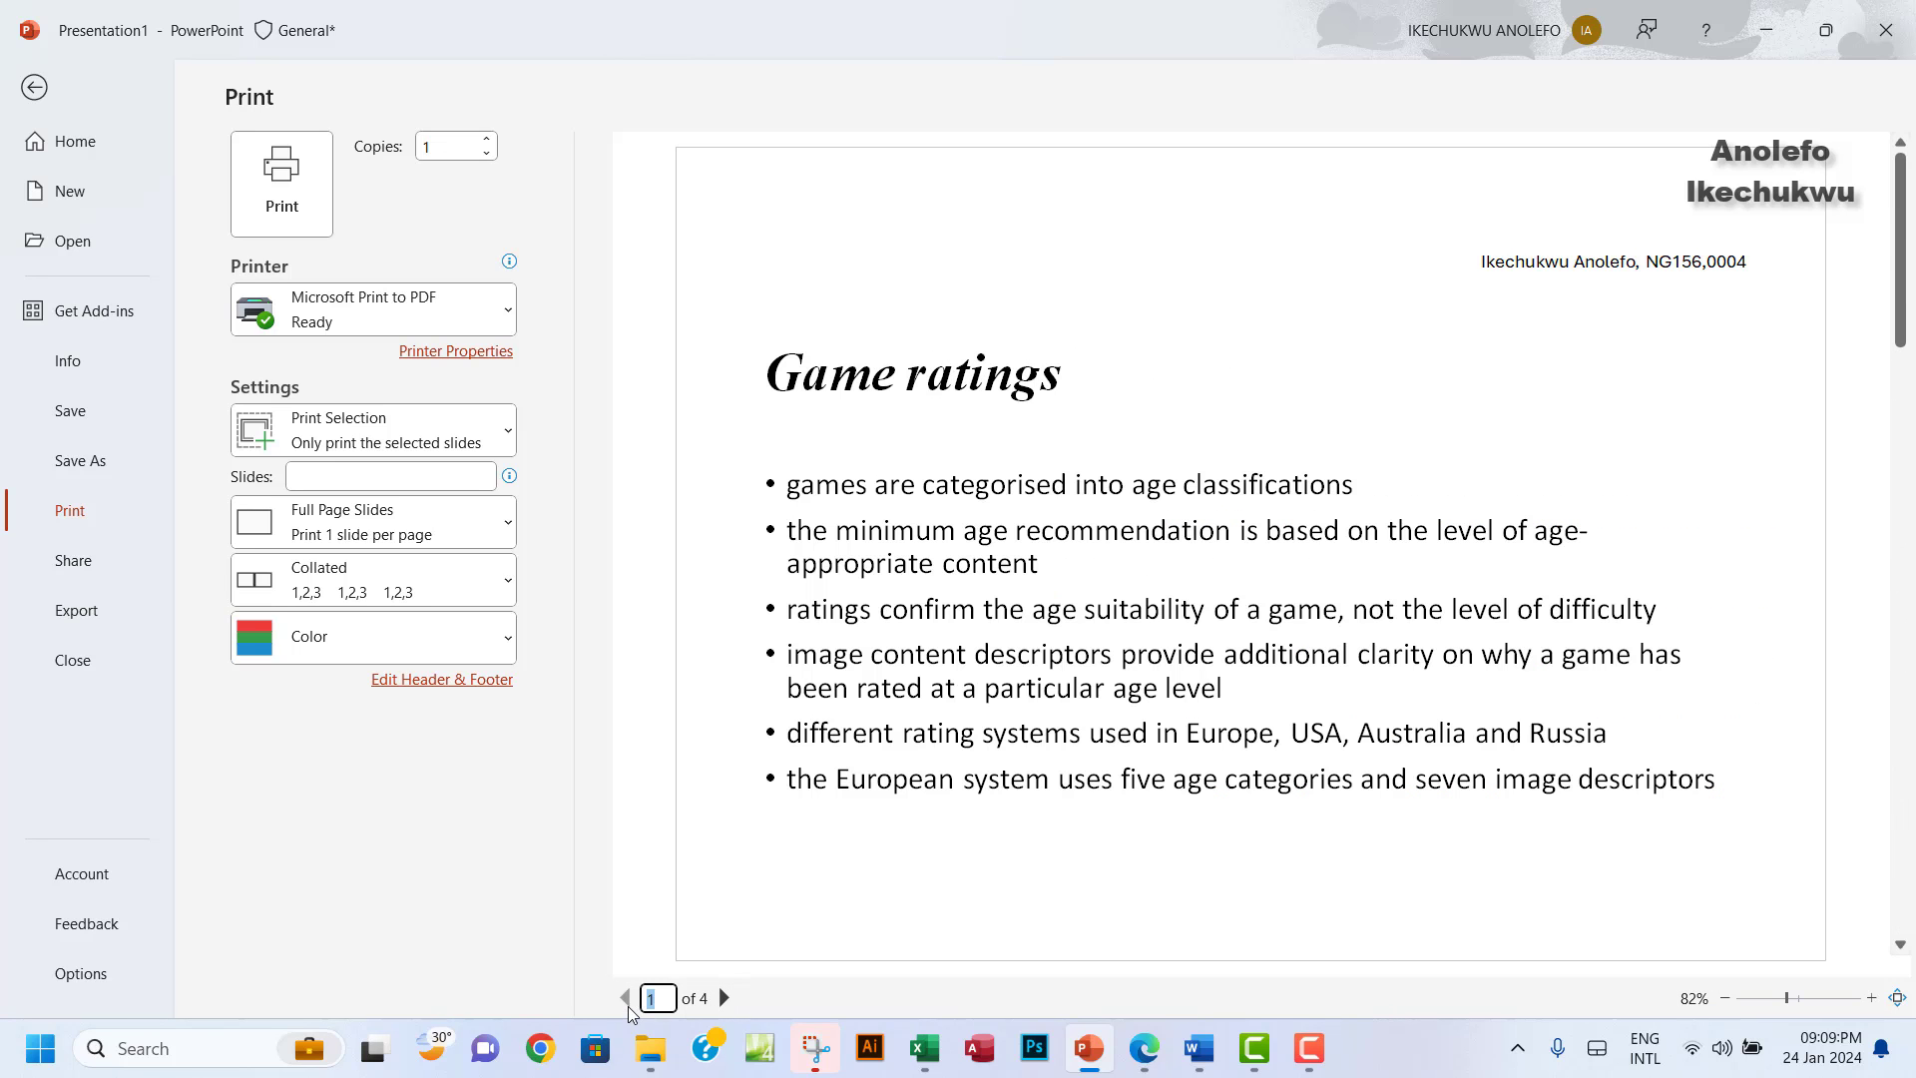
key(Tab)
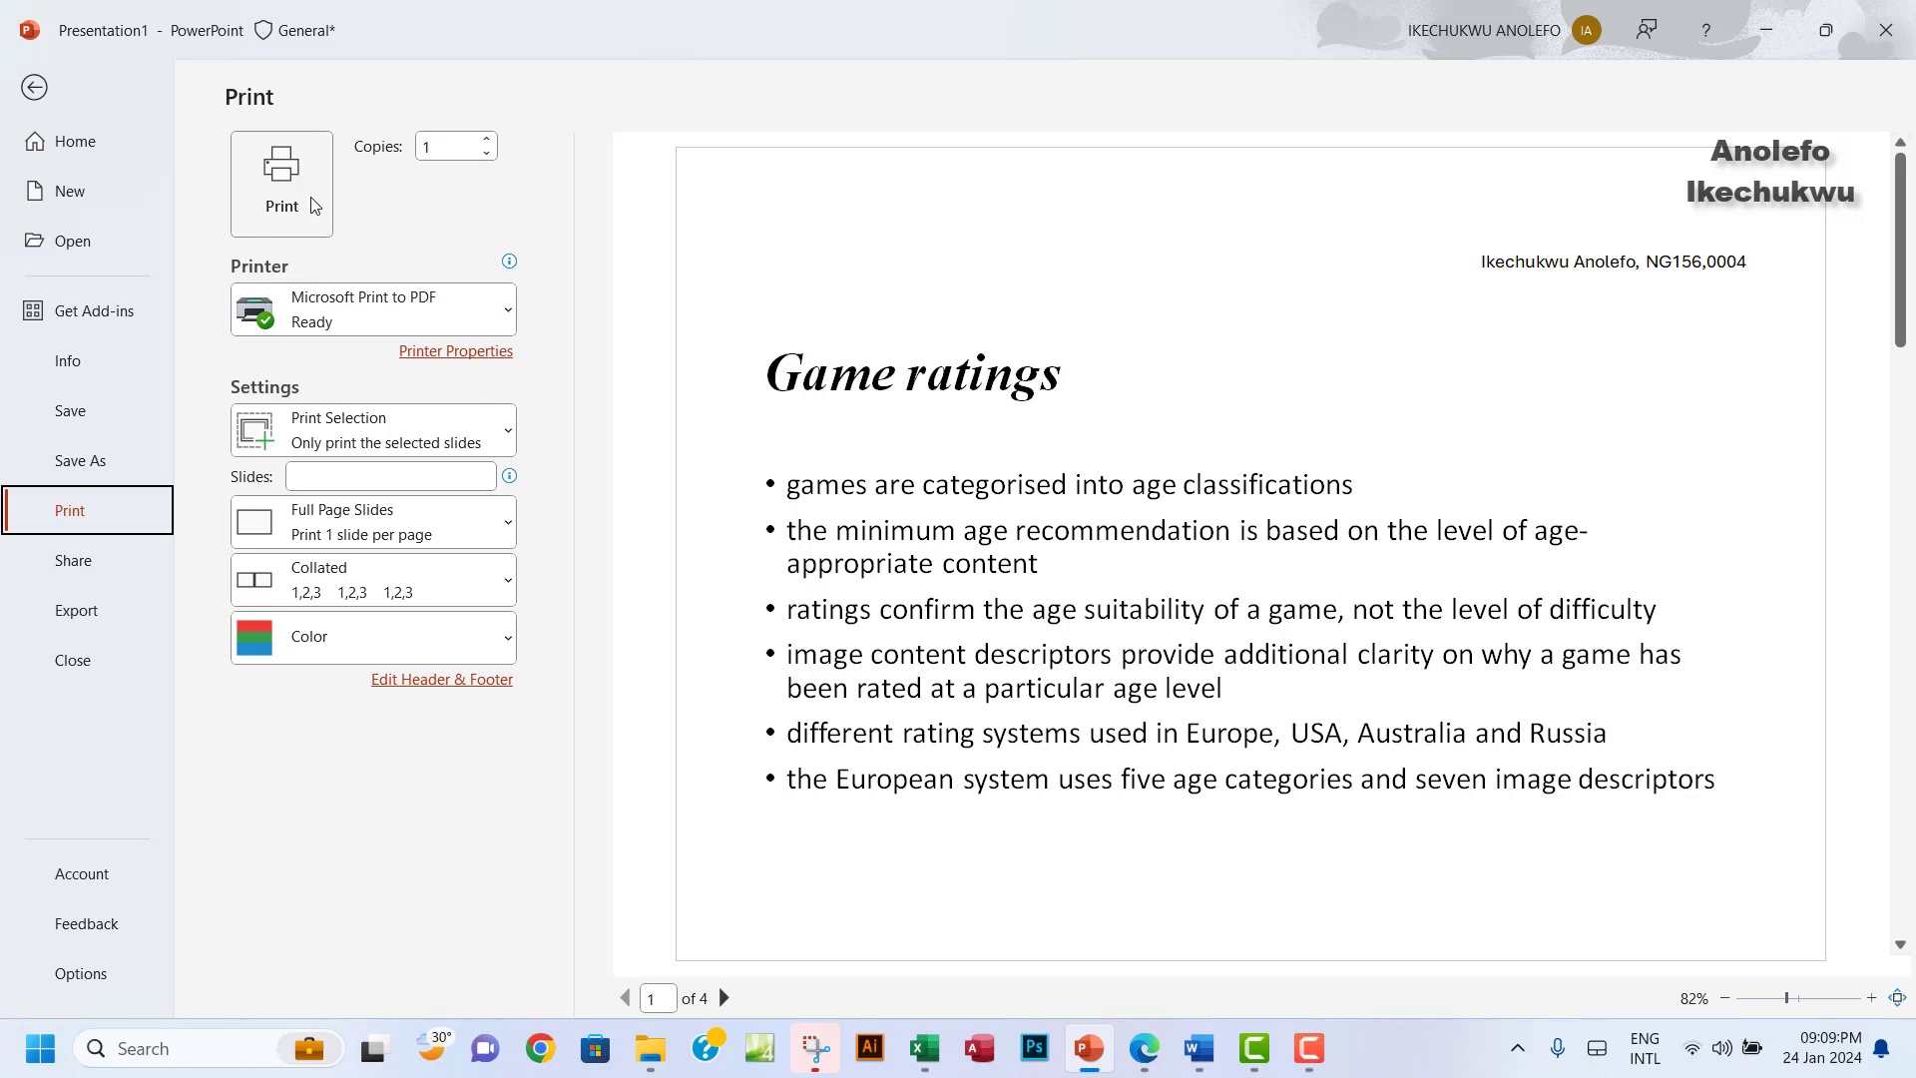
click(40, 92)
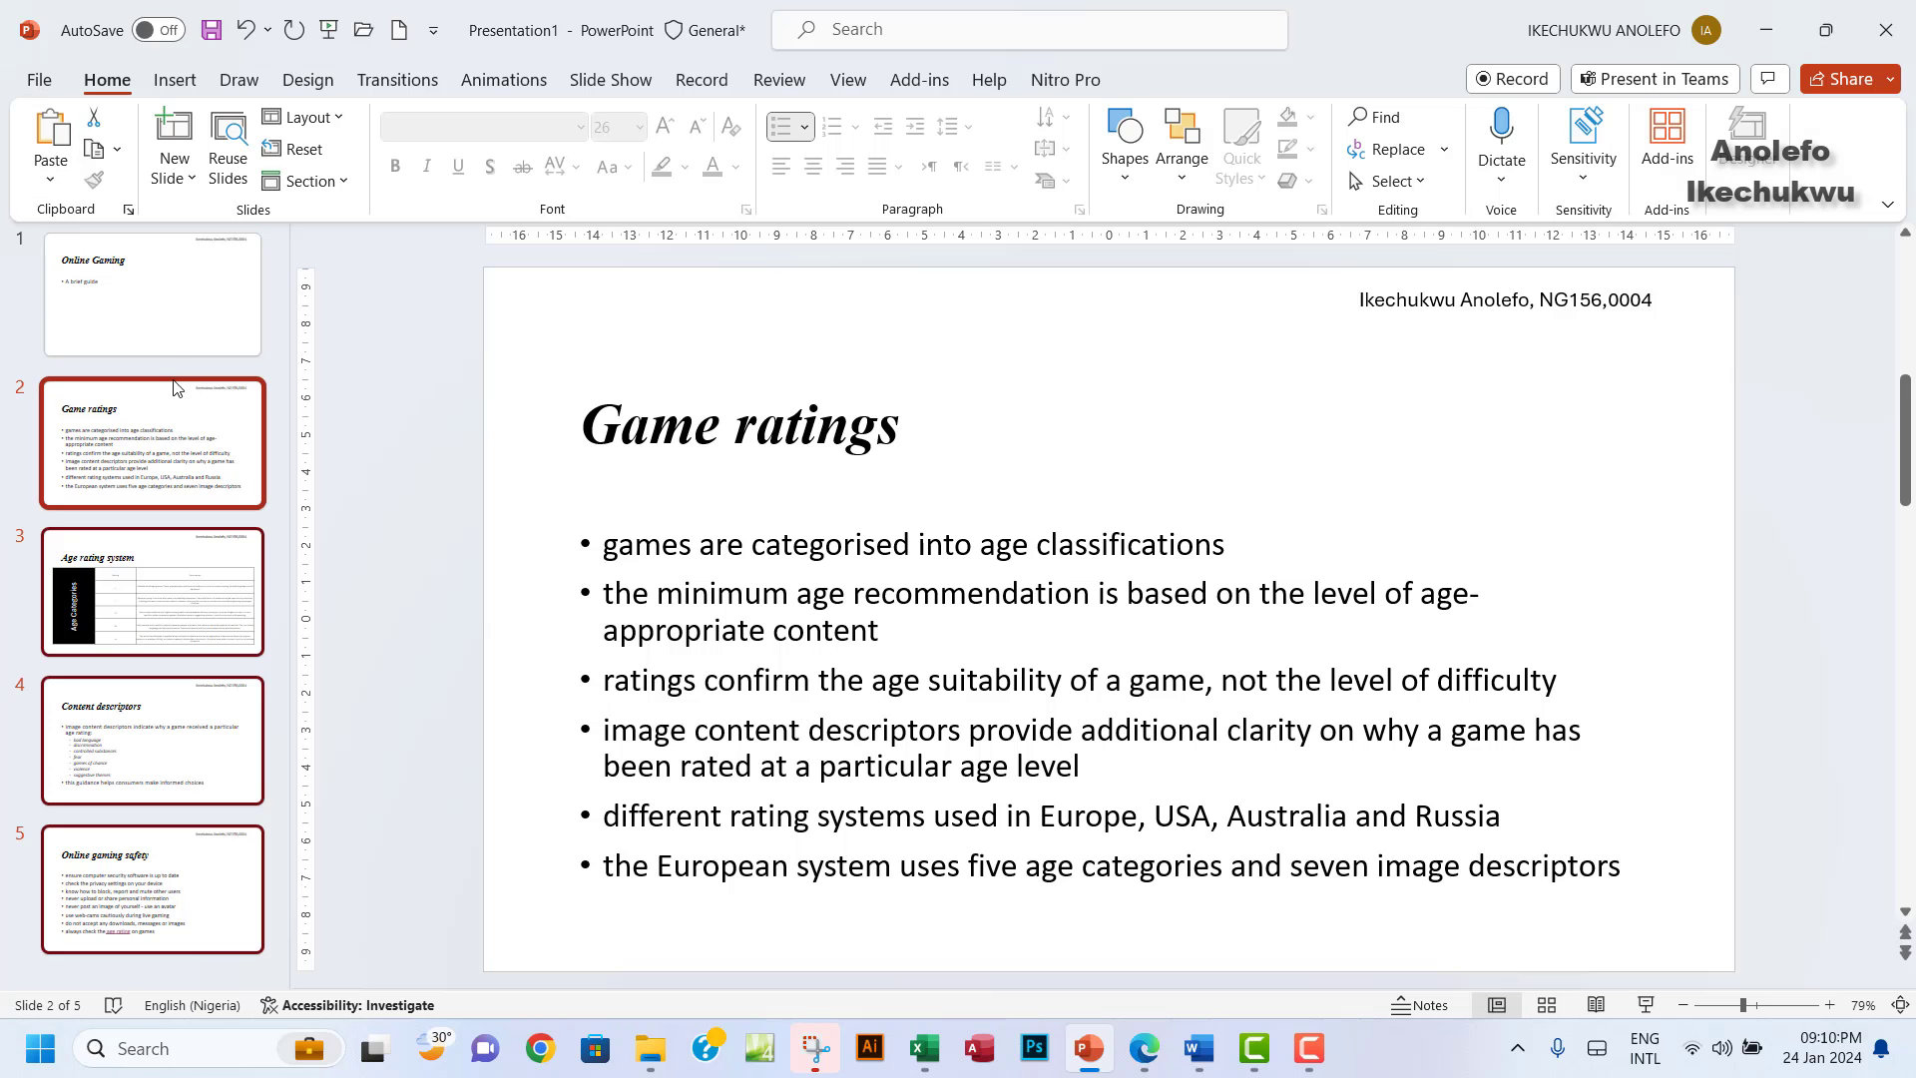
Select only the Online Gaming title slide and set the print range to slides 2-5.
click(157, 315)
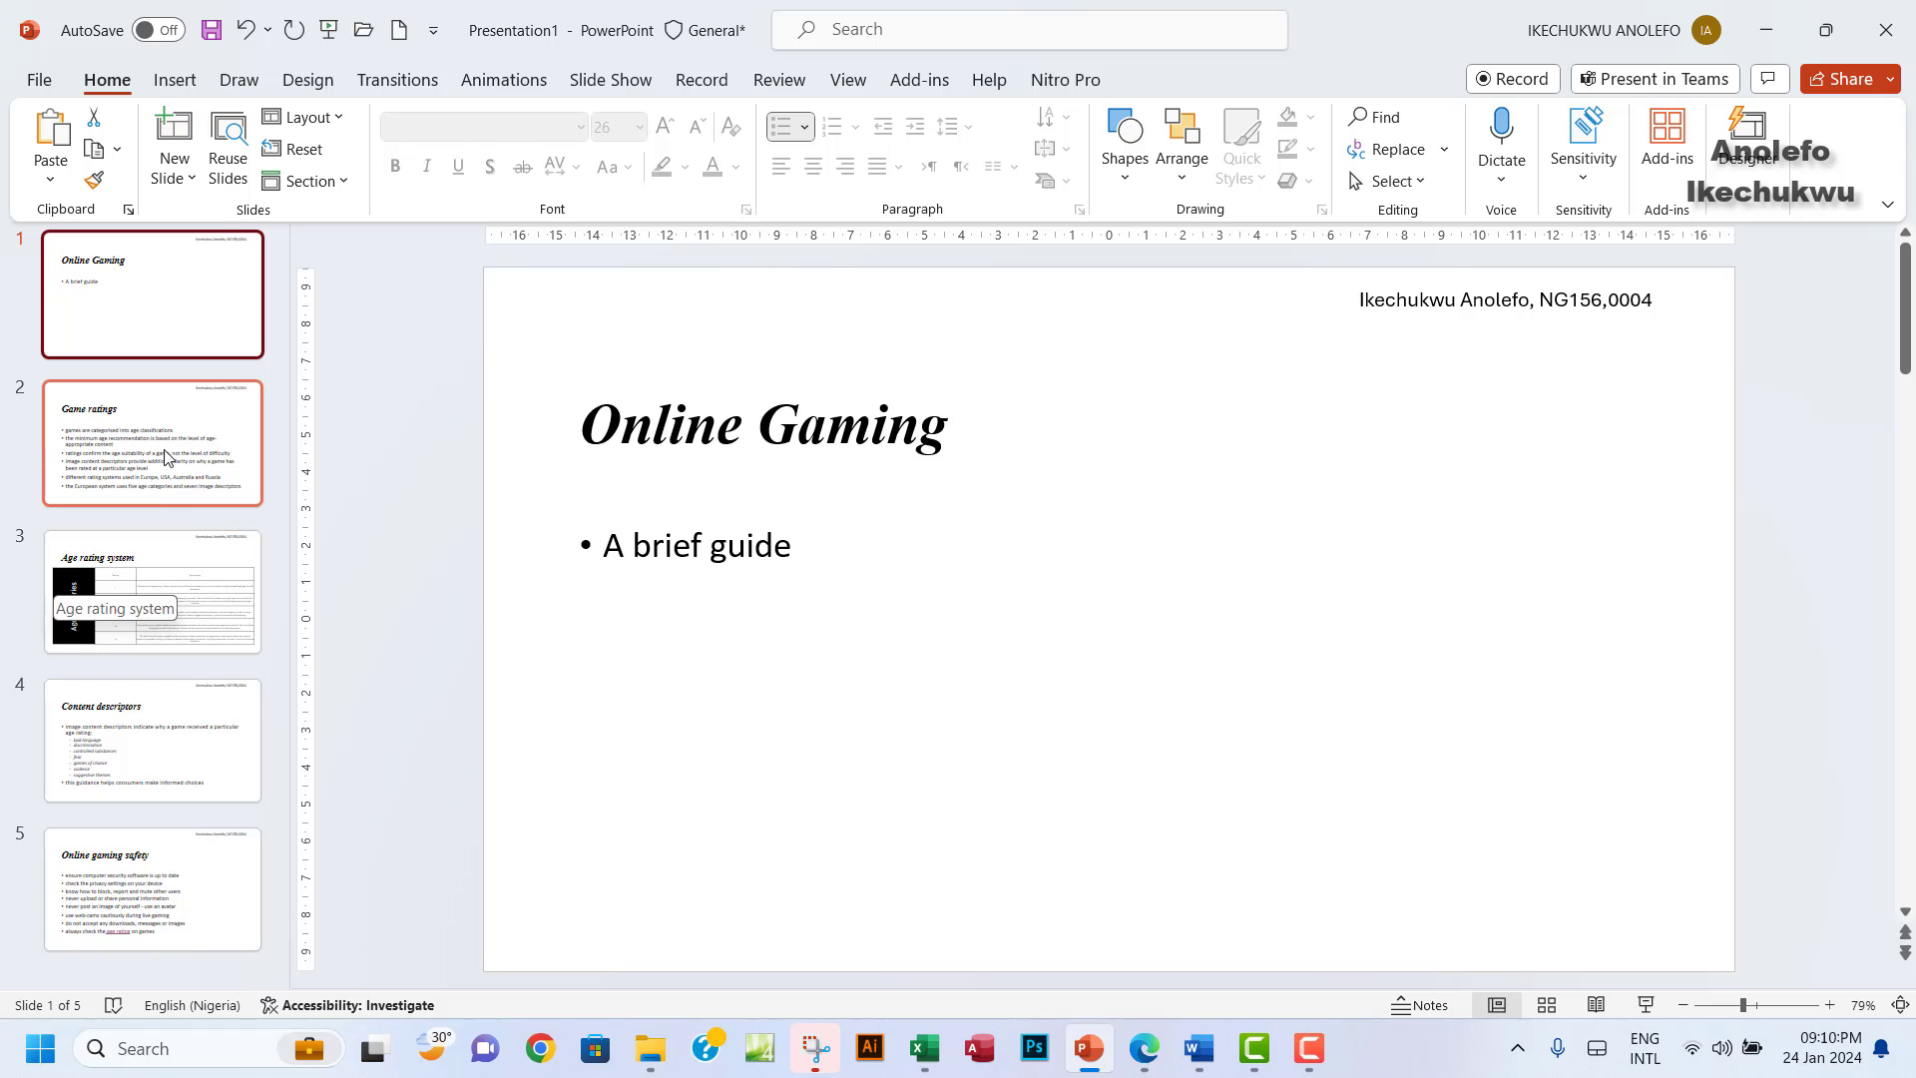
click(38, 76)
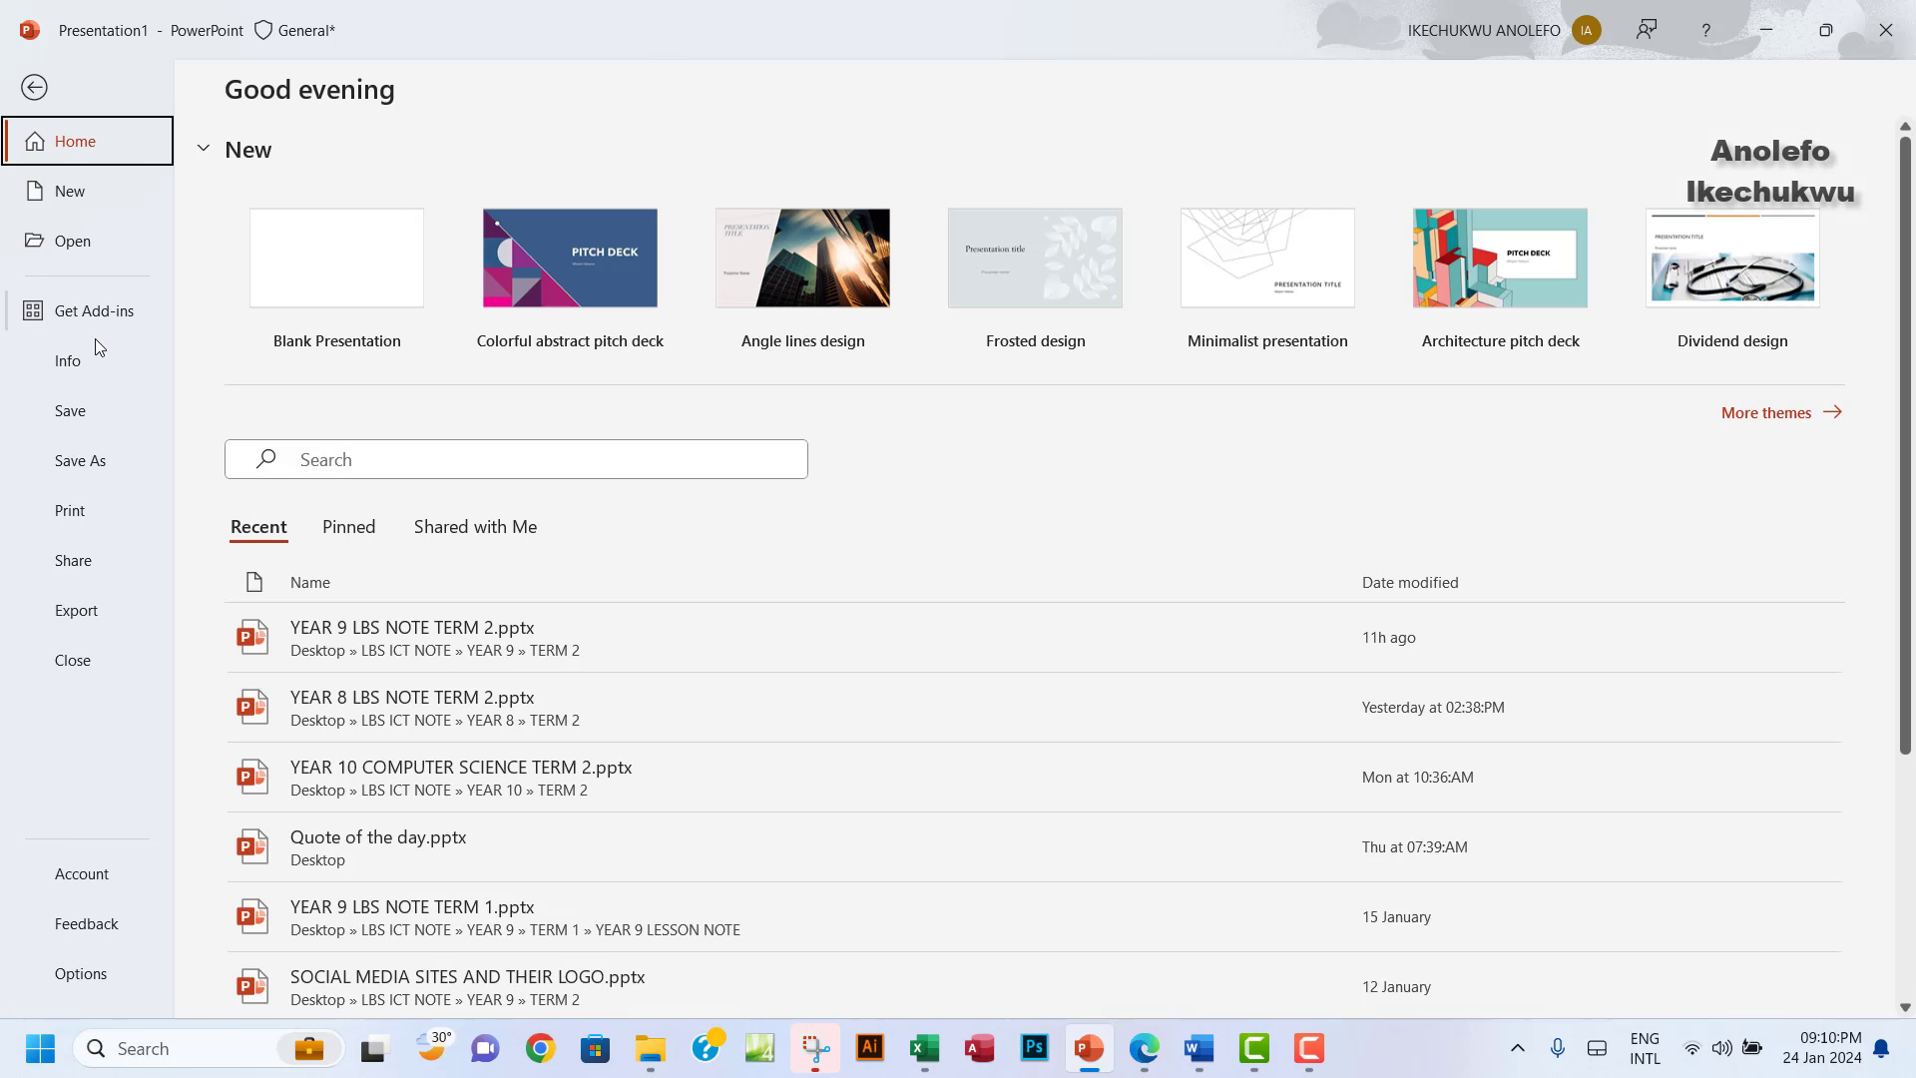
click(117, 527)
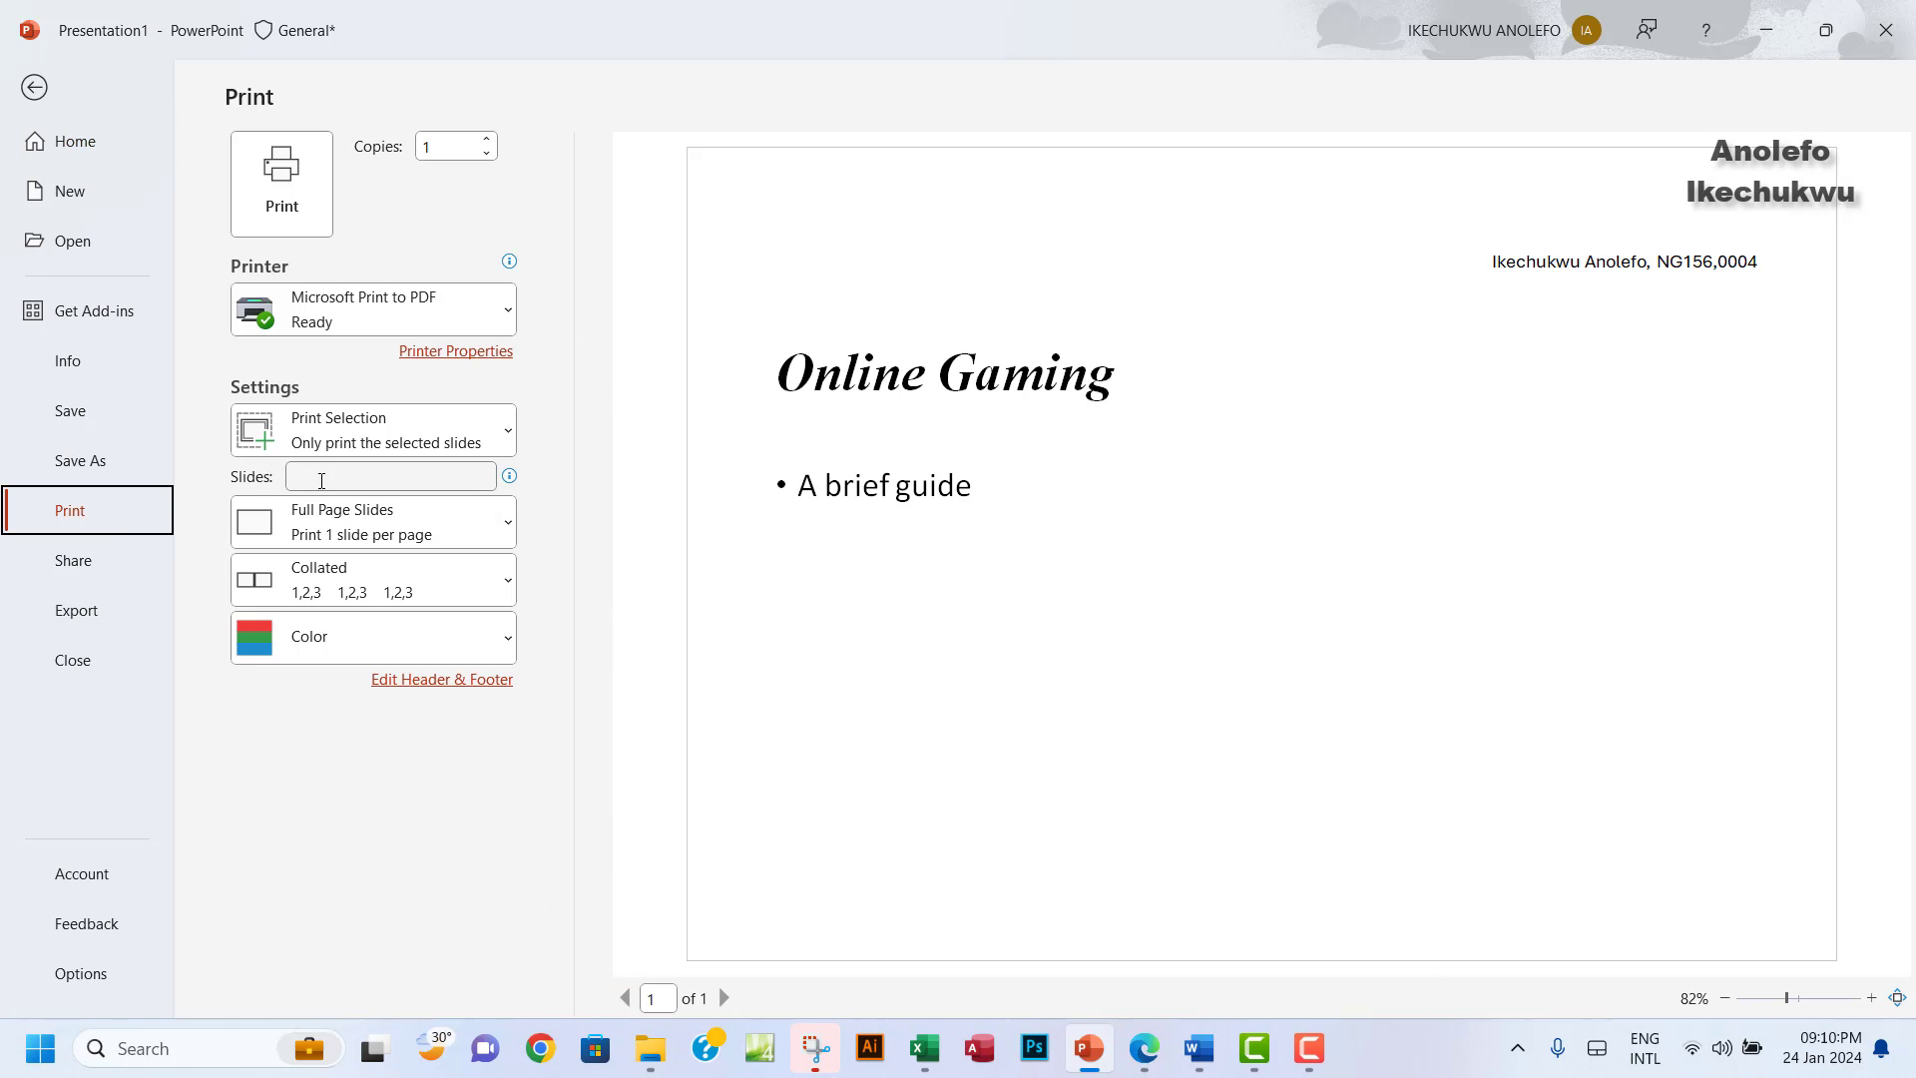
click(326, 481)
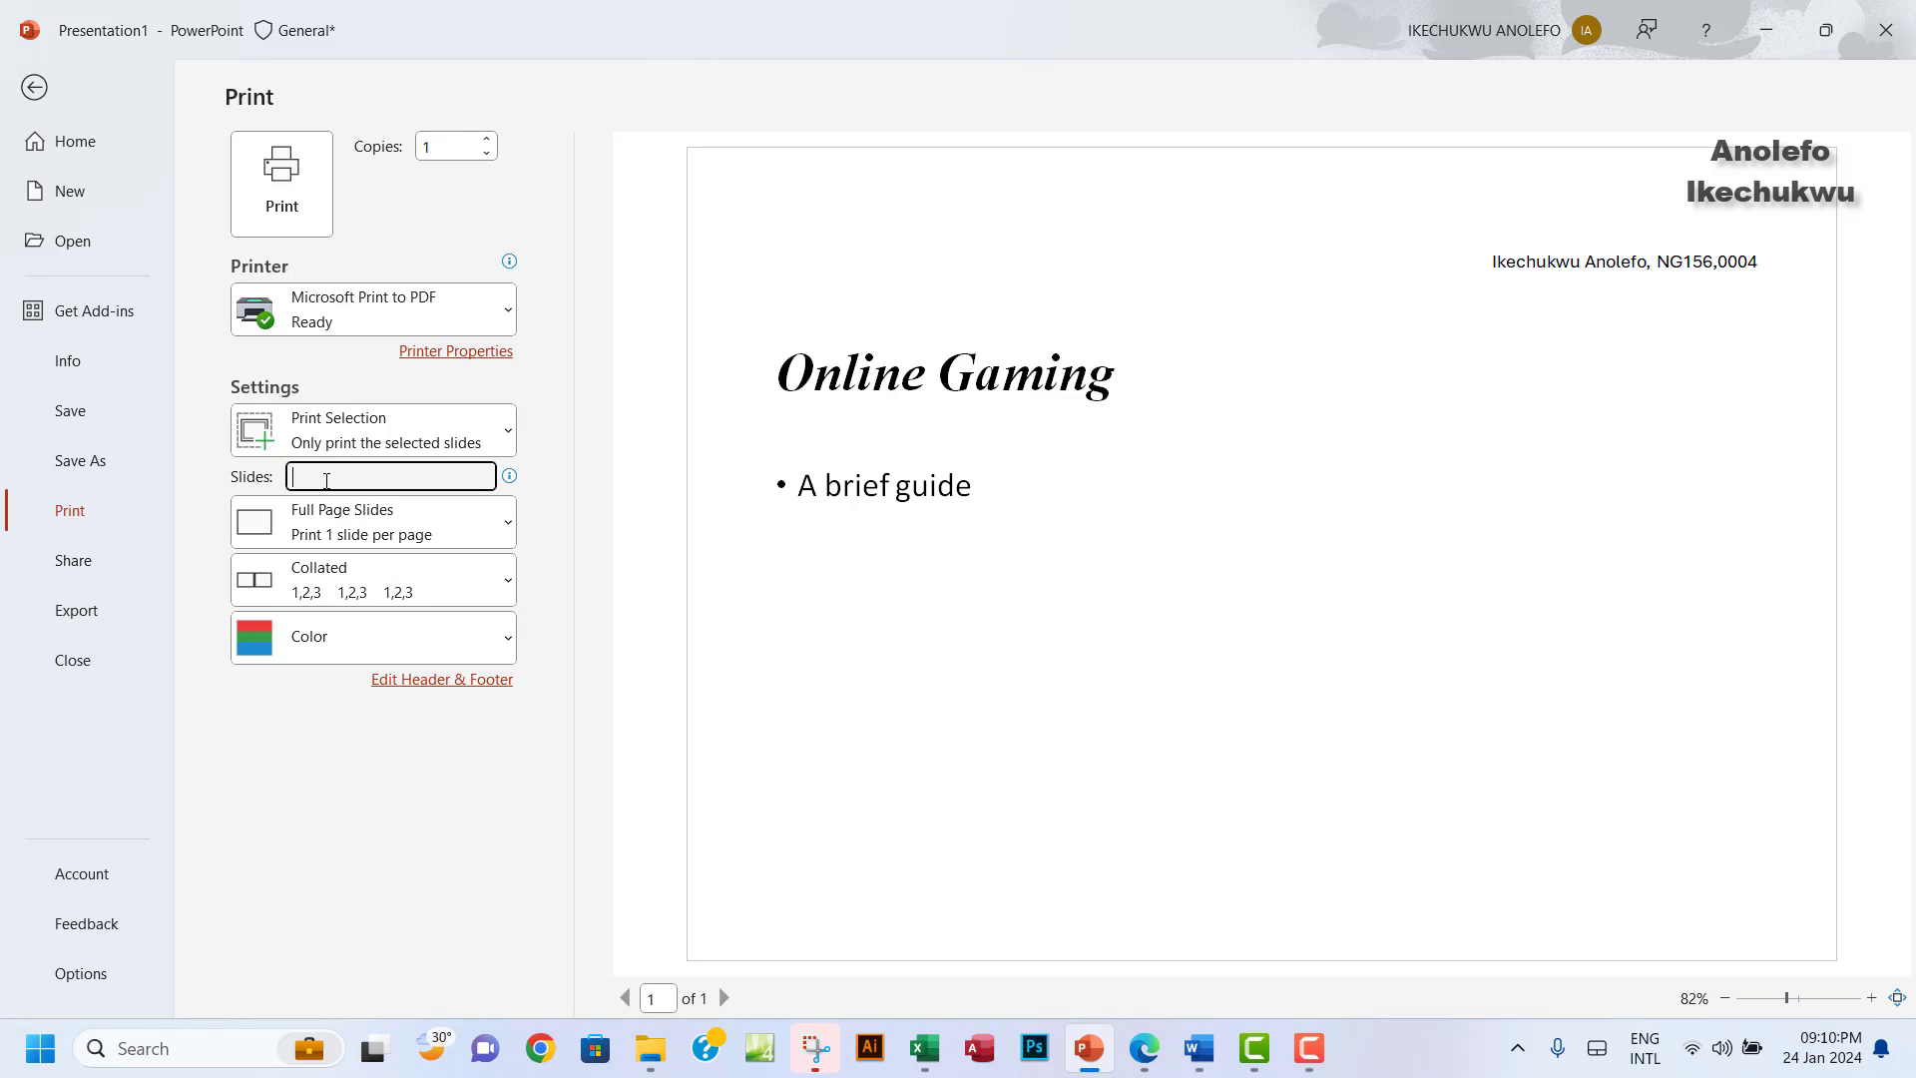
text(2-5)
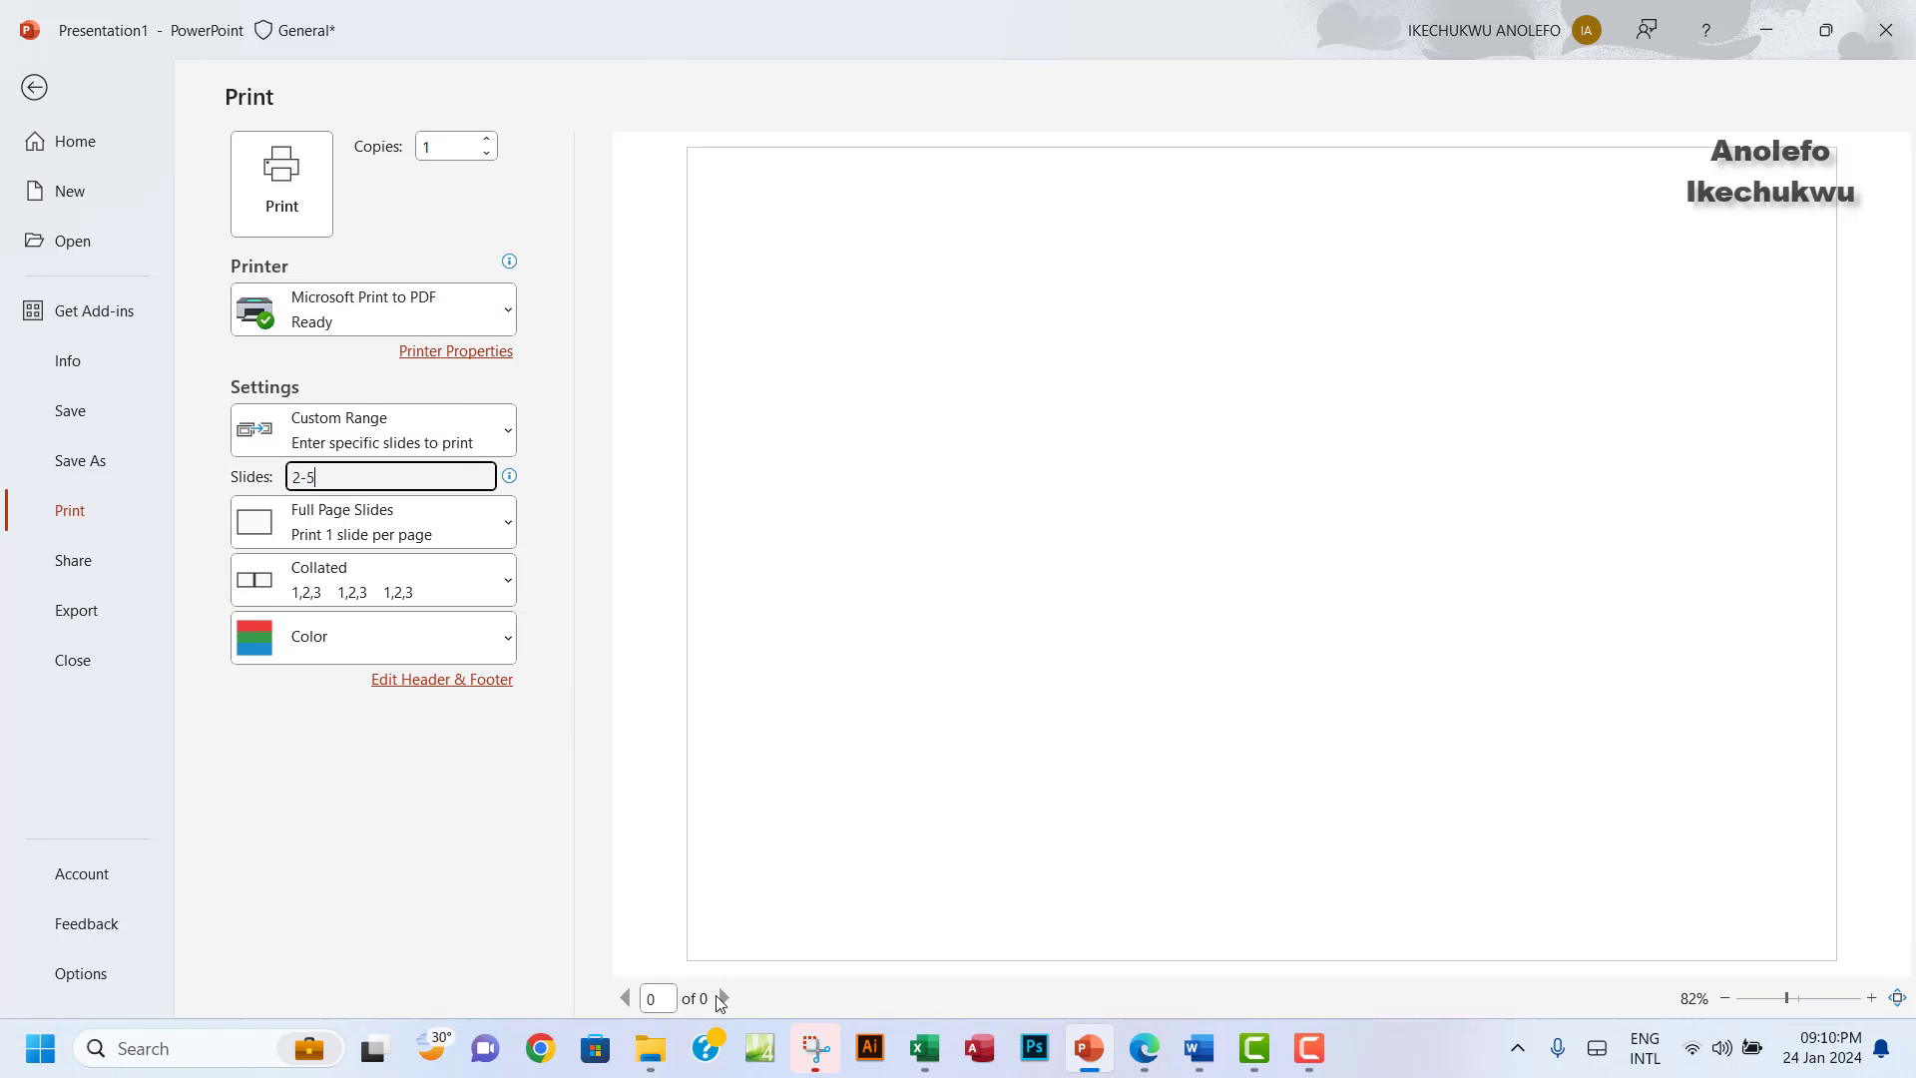
Examine the print preview pages to check which slides the custom range covers.
click(723, 997)
click(727, 1003)
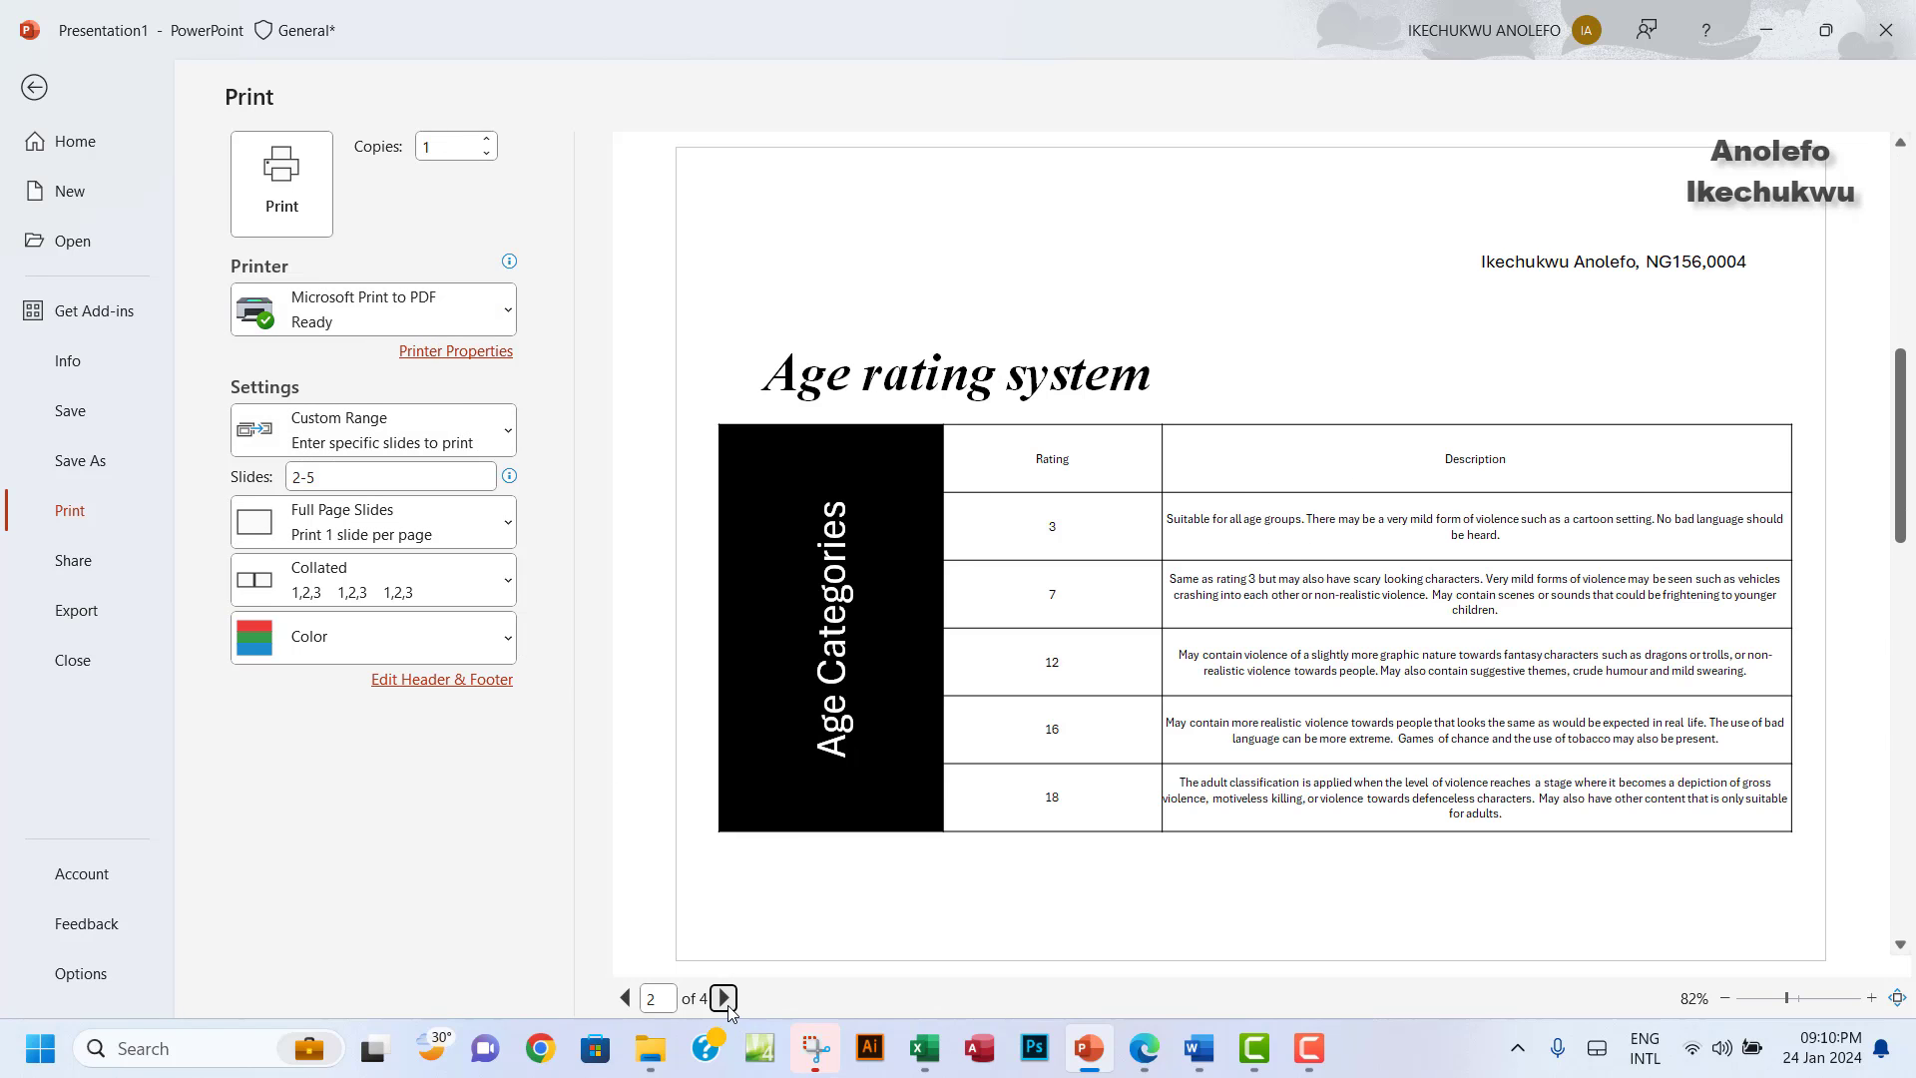
click(727, 1004)
click(626, 998)
click(626, 998)
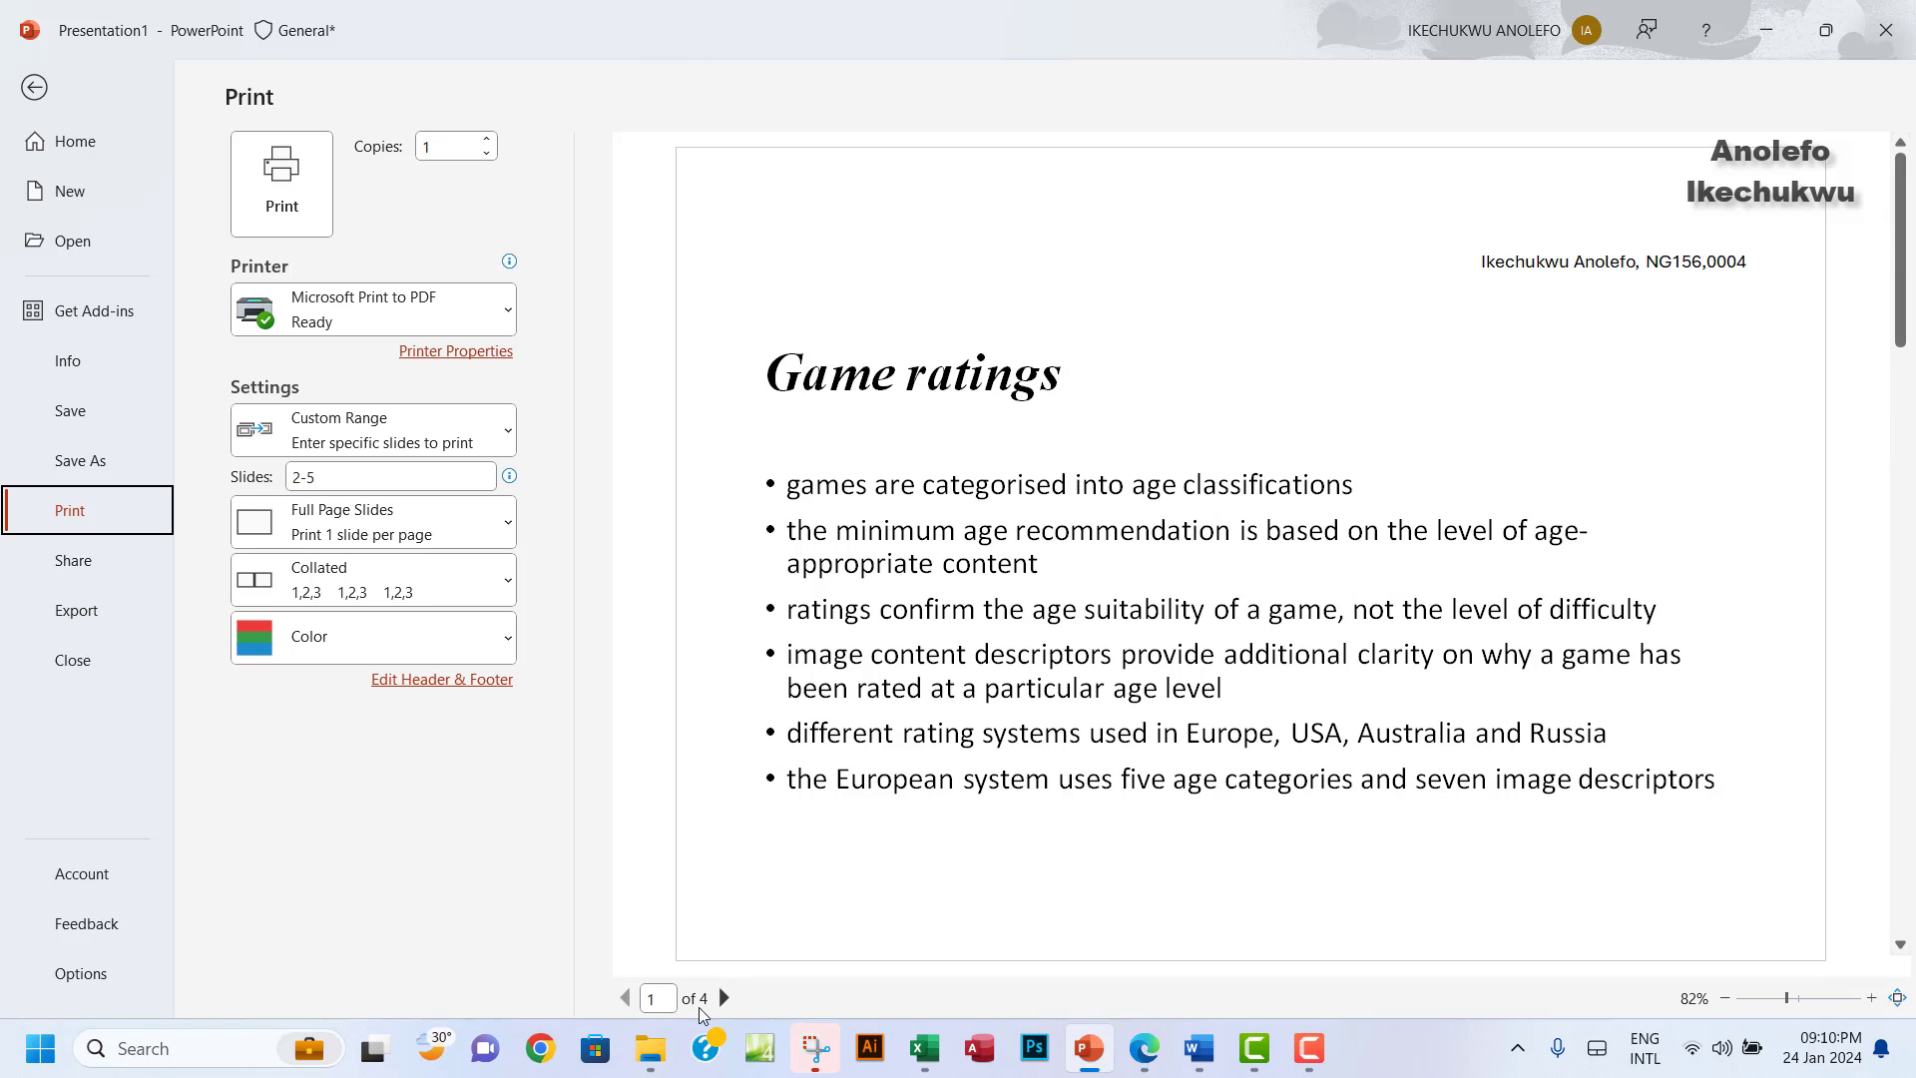
click(724, 998)
click(723, 1004)
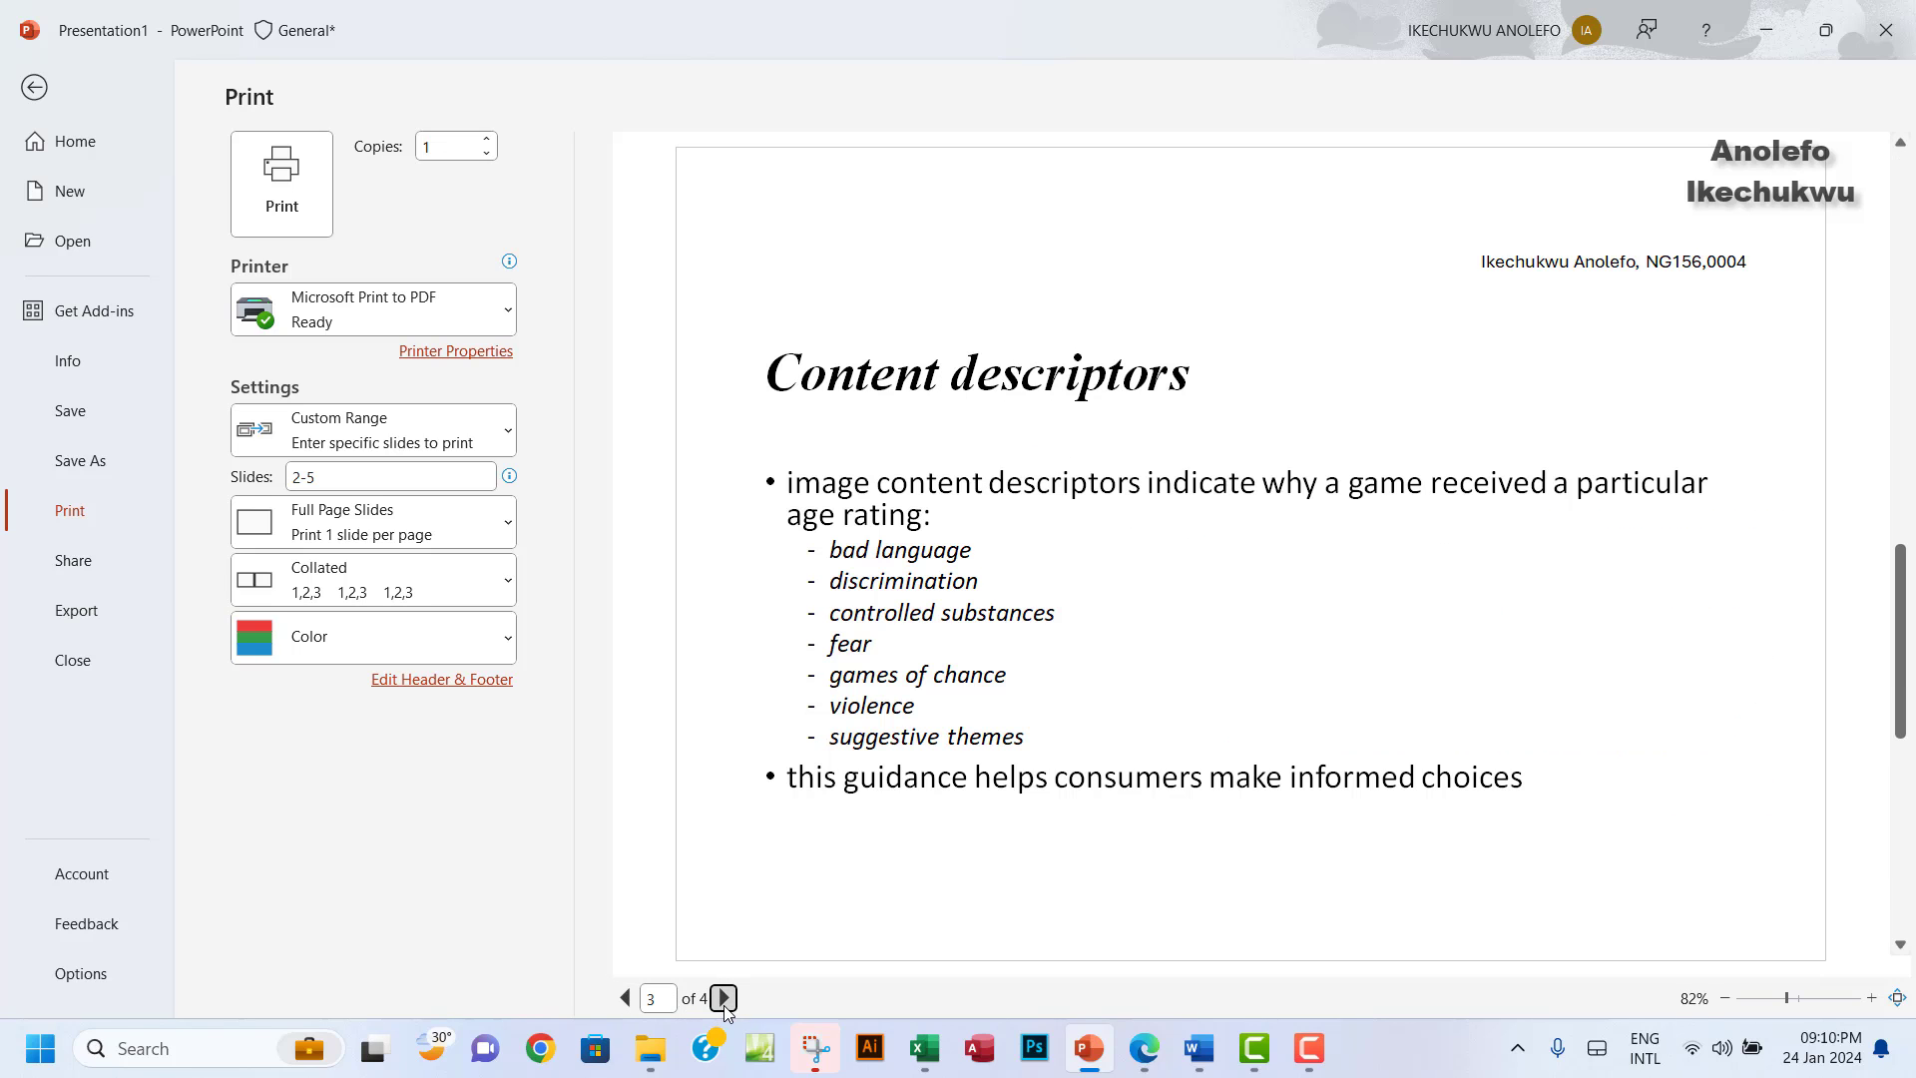
click(723, 1004)
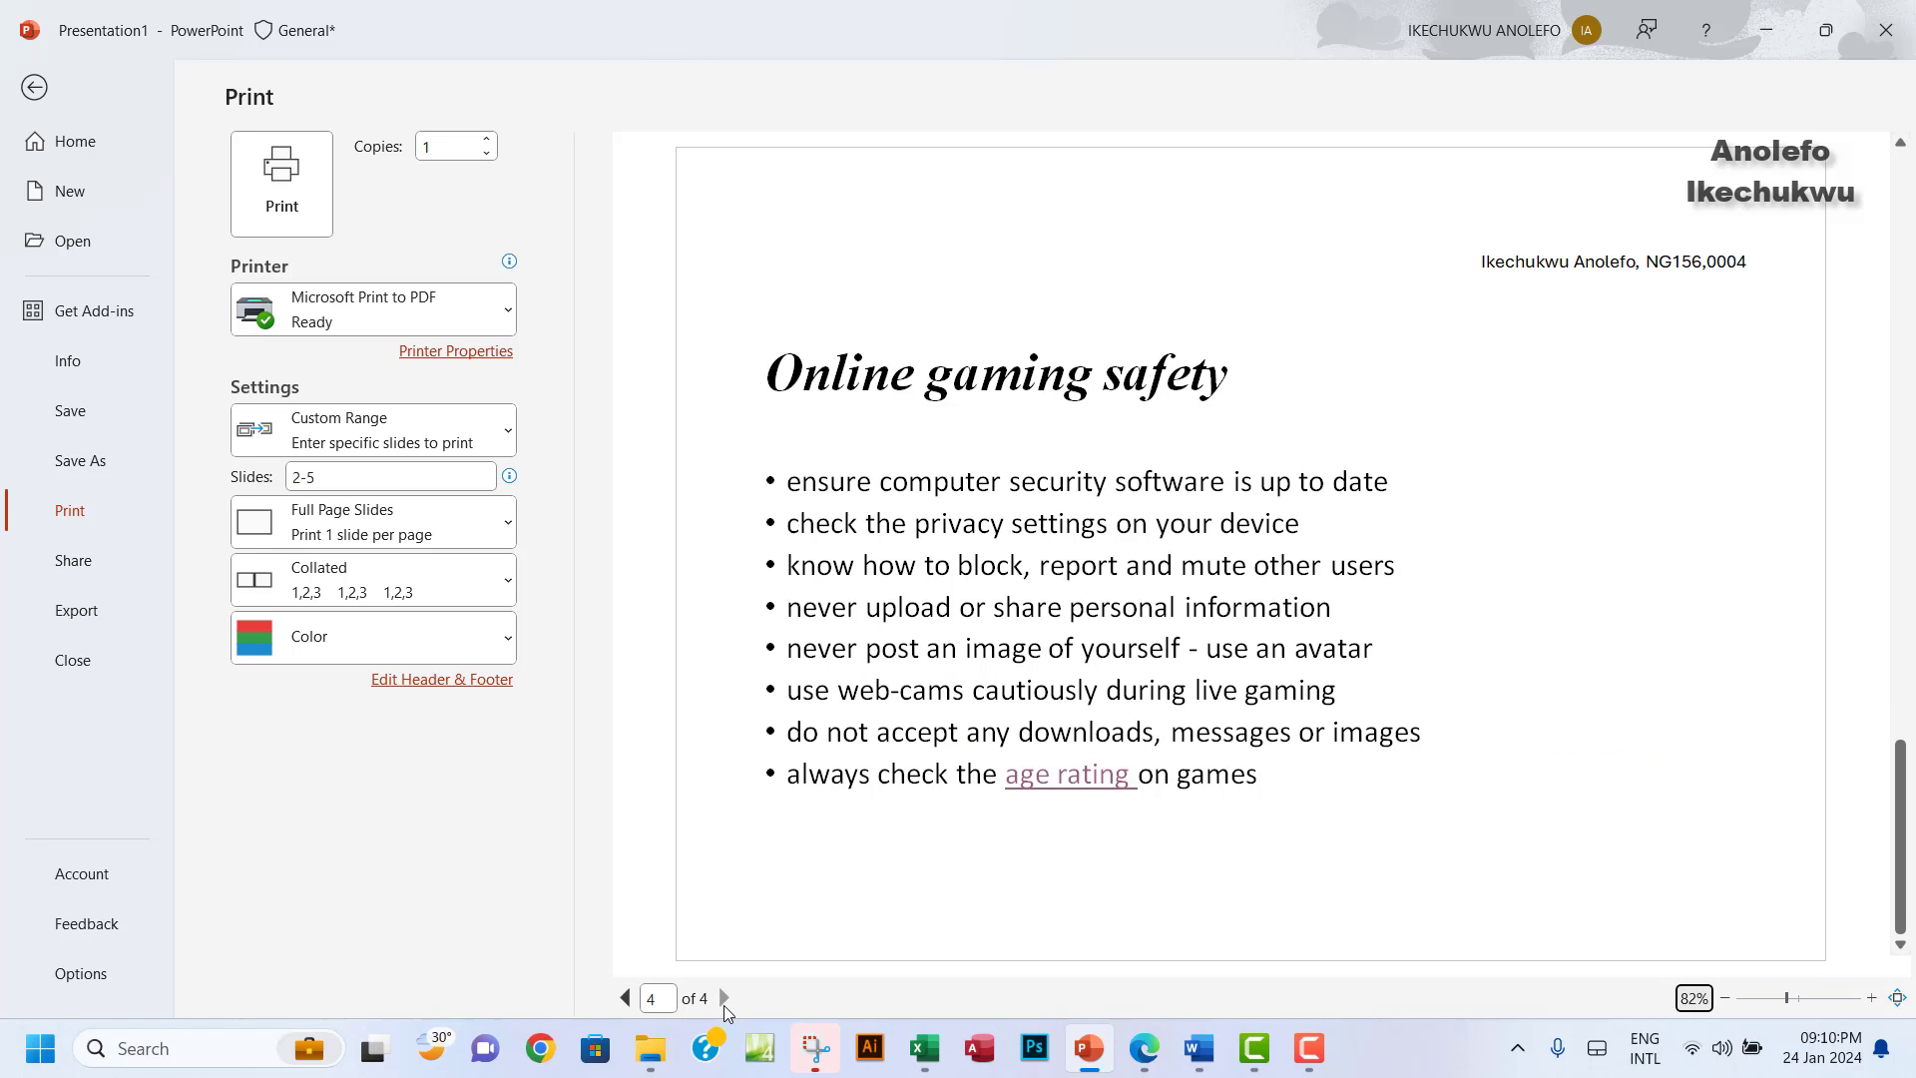
click(625, 997)
click(625, 997)
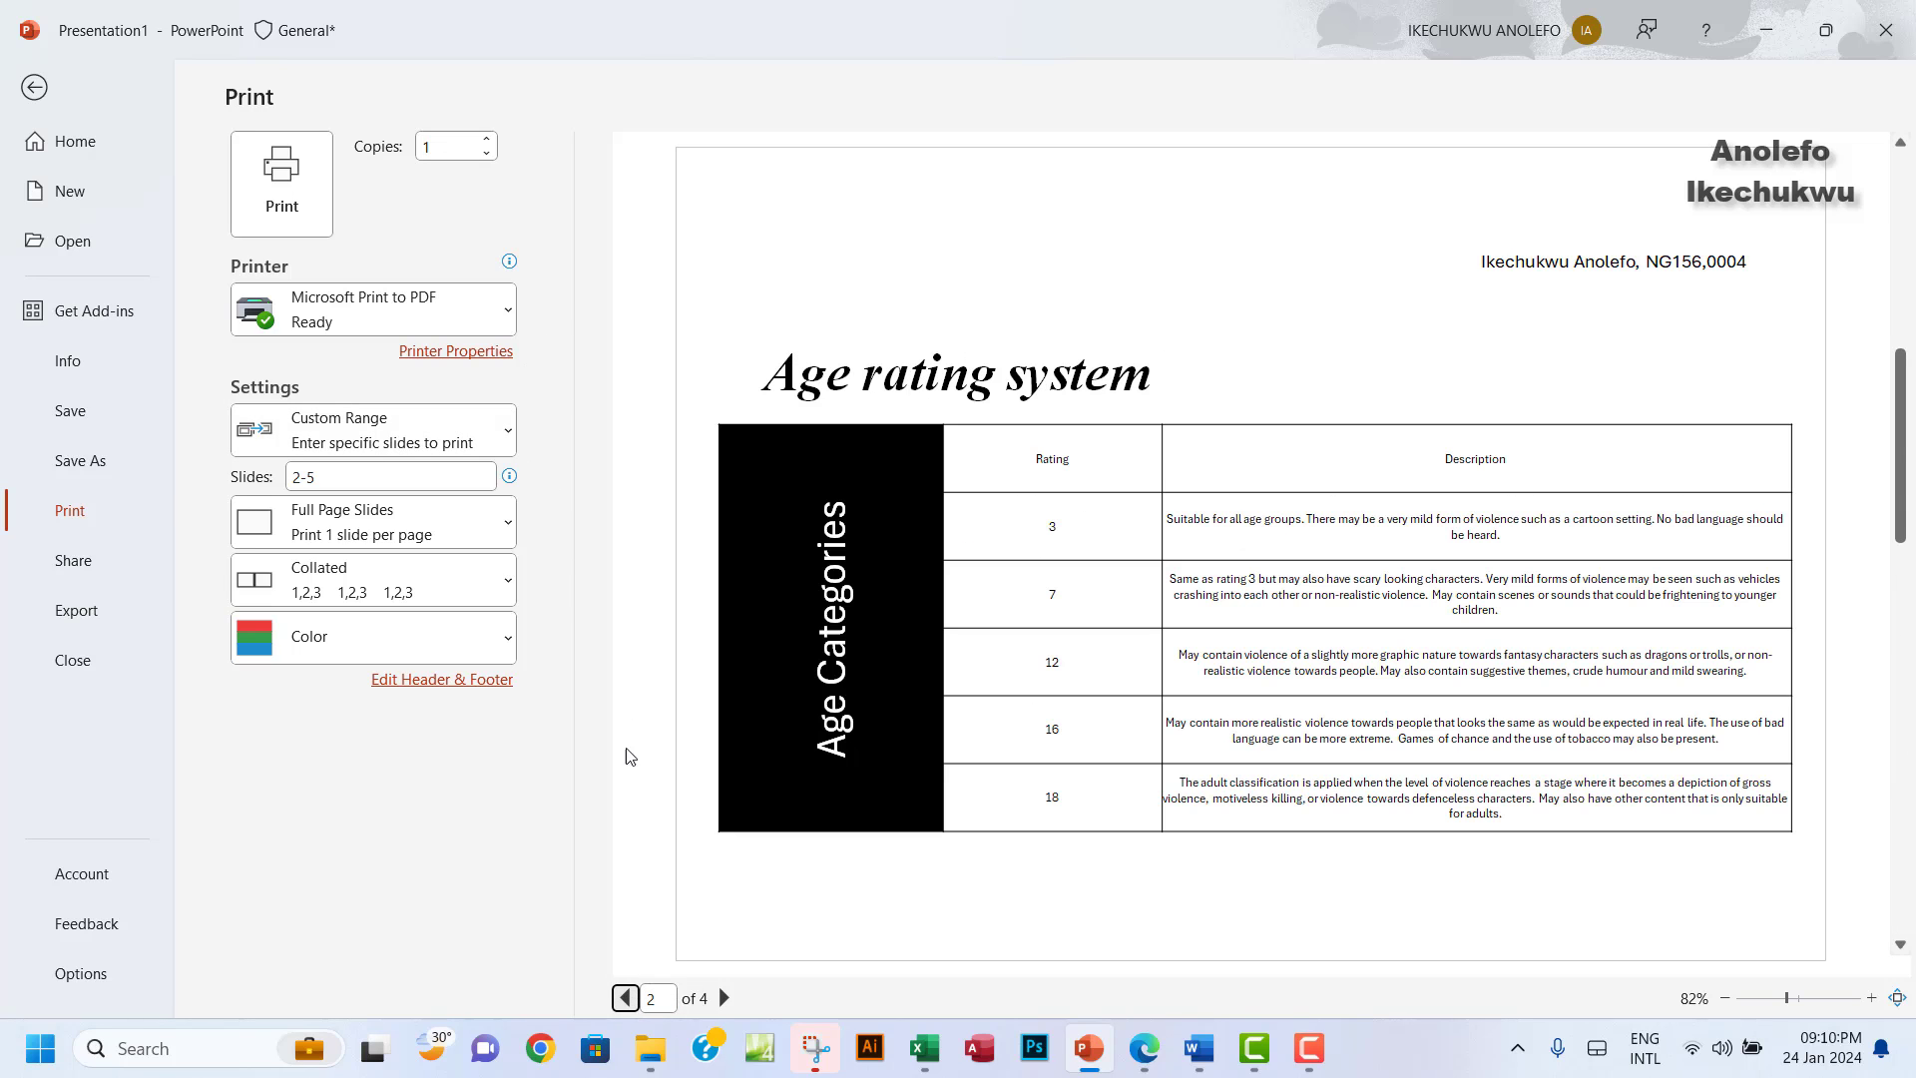
Set the print layout to handouts with 2 slides per page and check both preview pages.
click(450, 536)
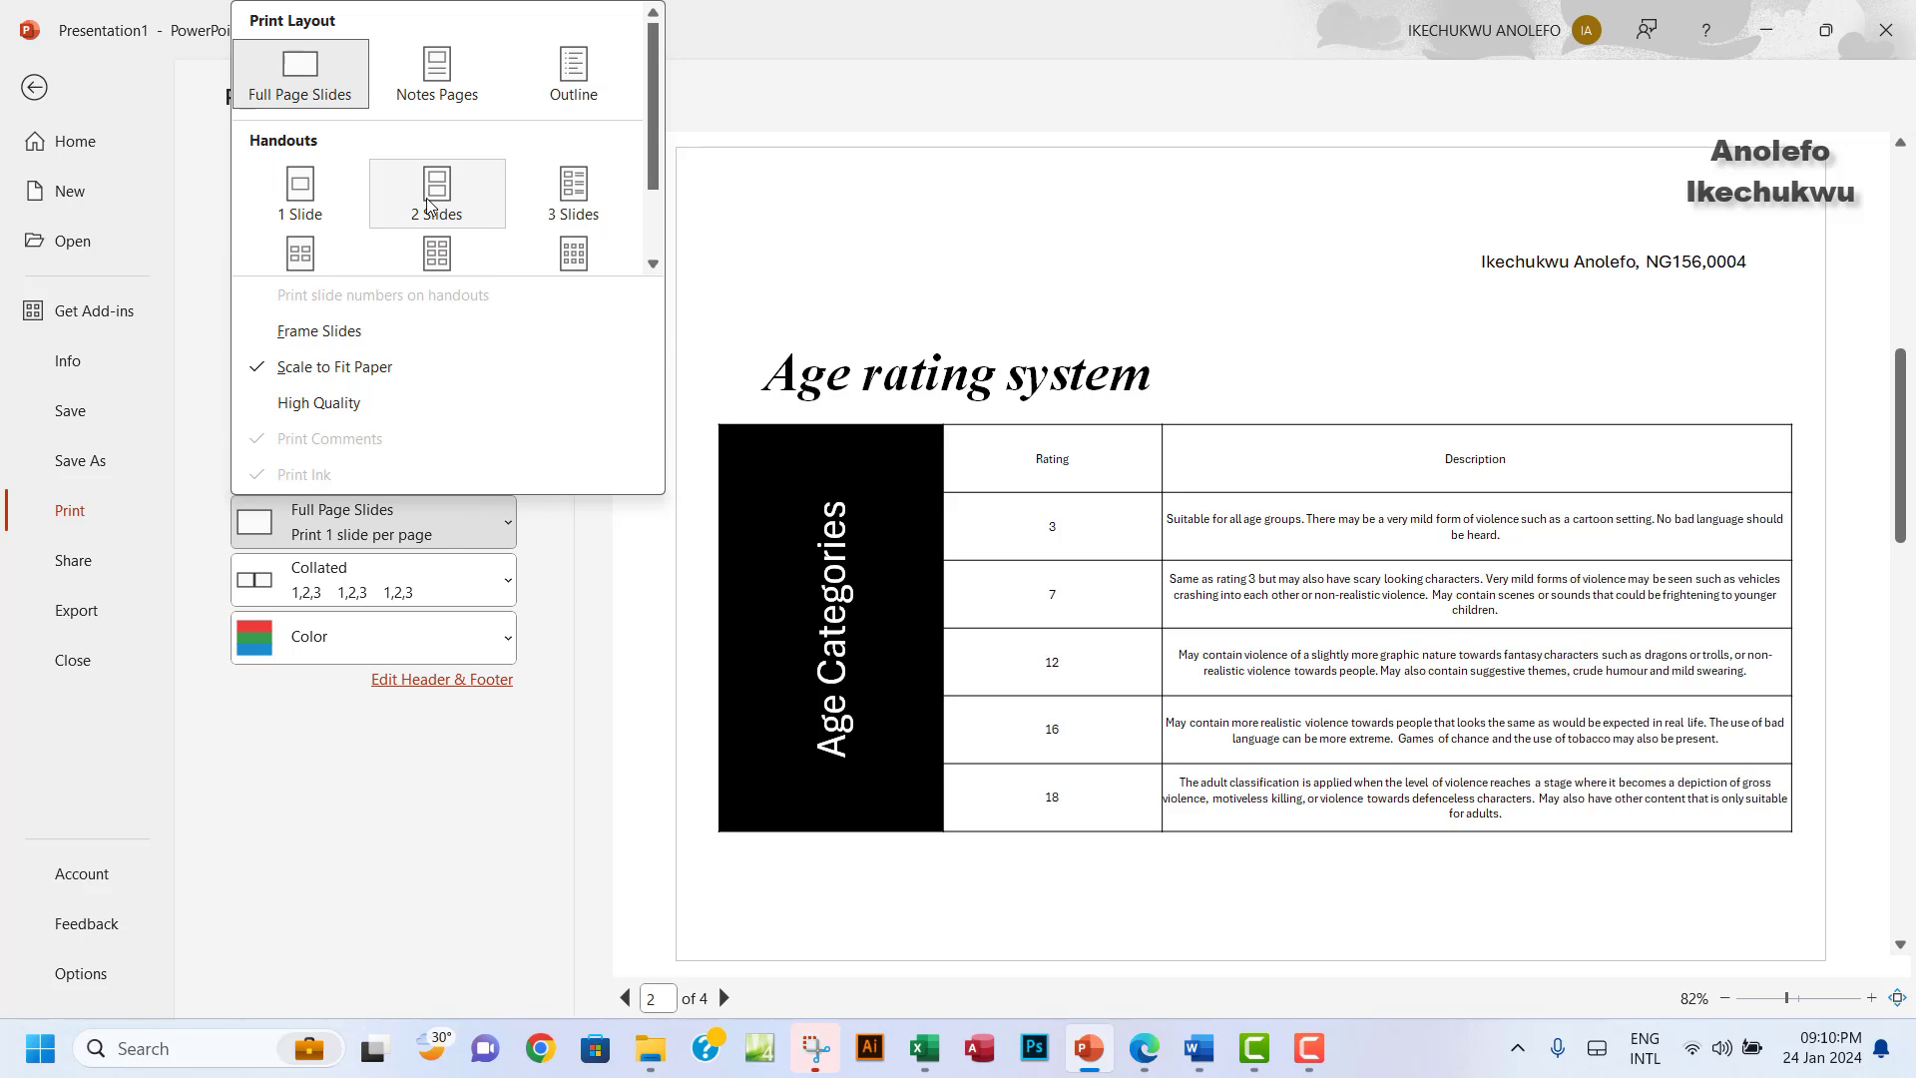
click(445, 203)
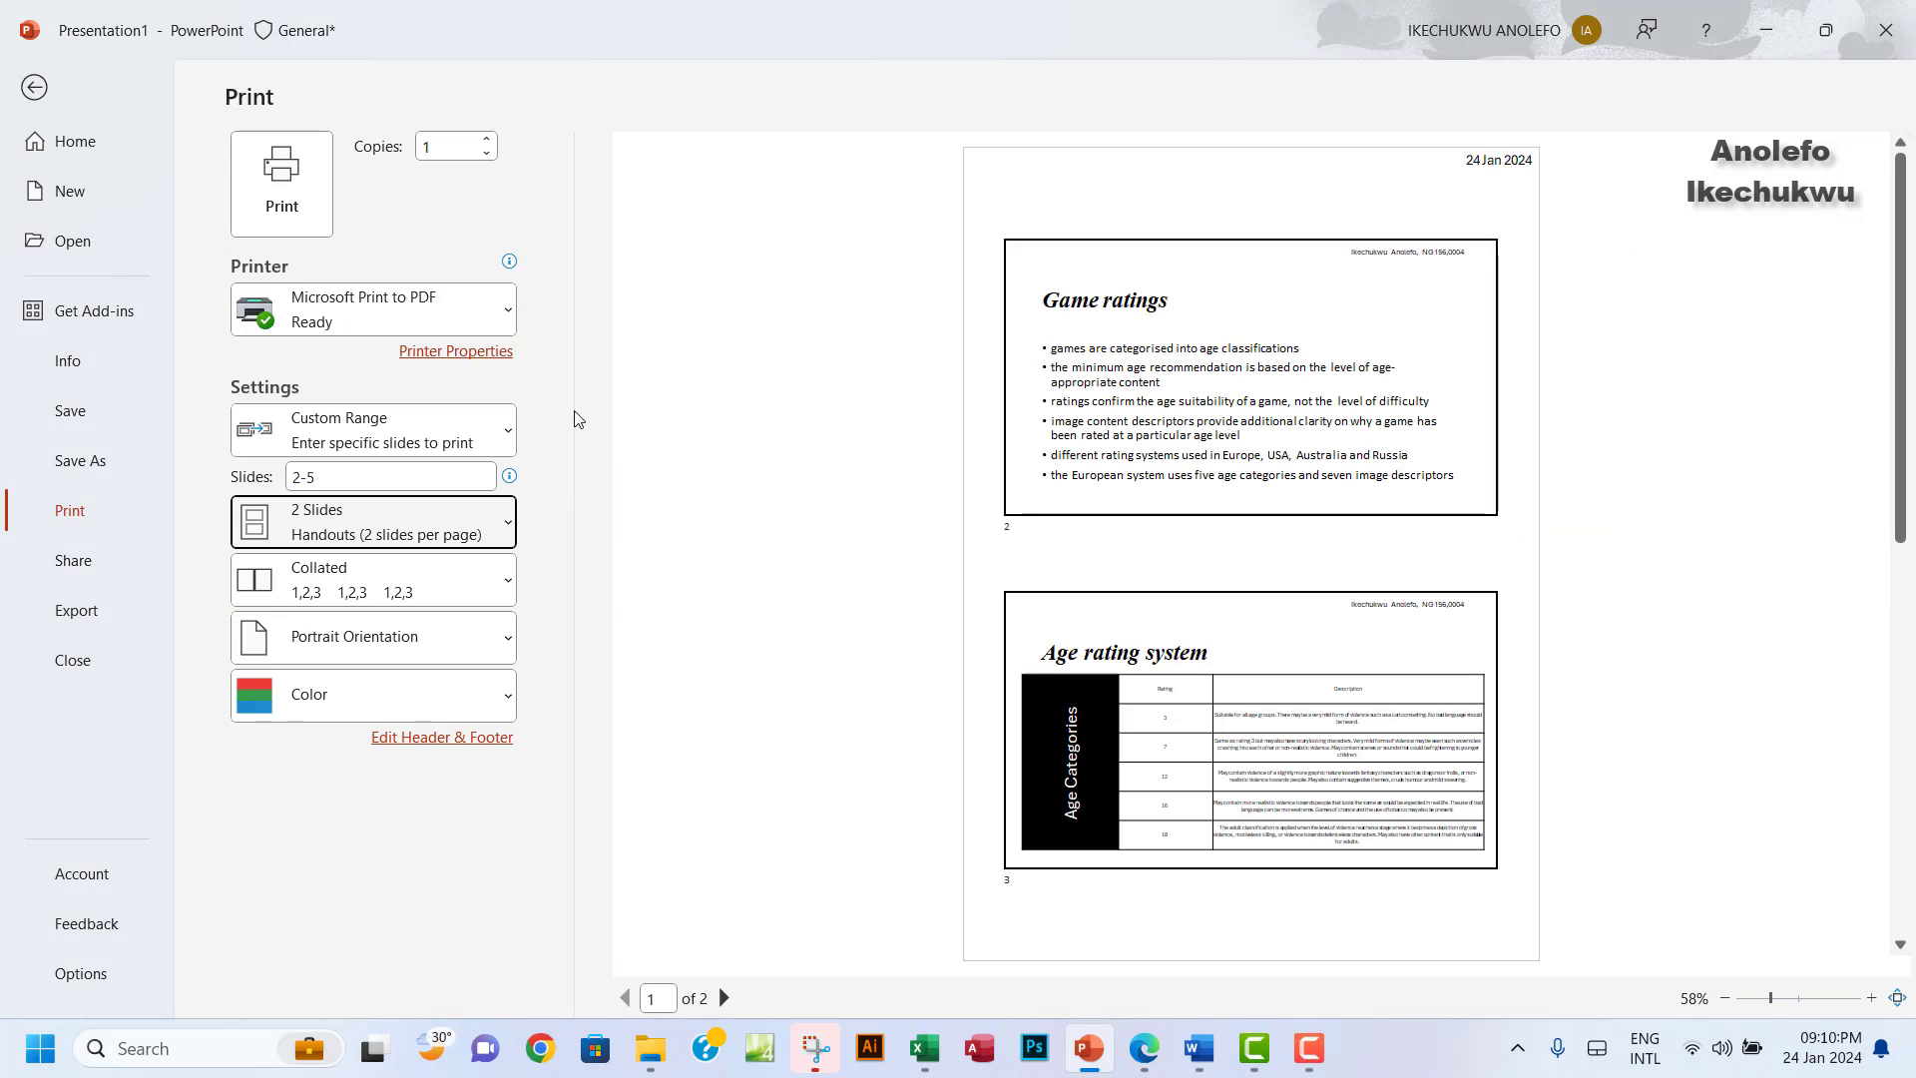
click(724, 998)
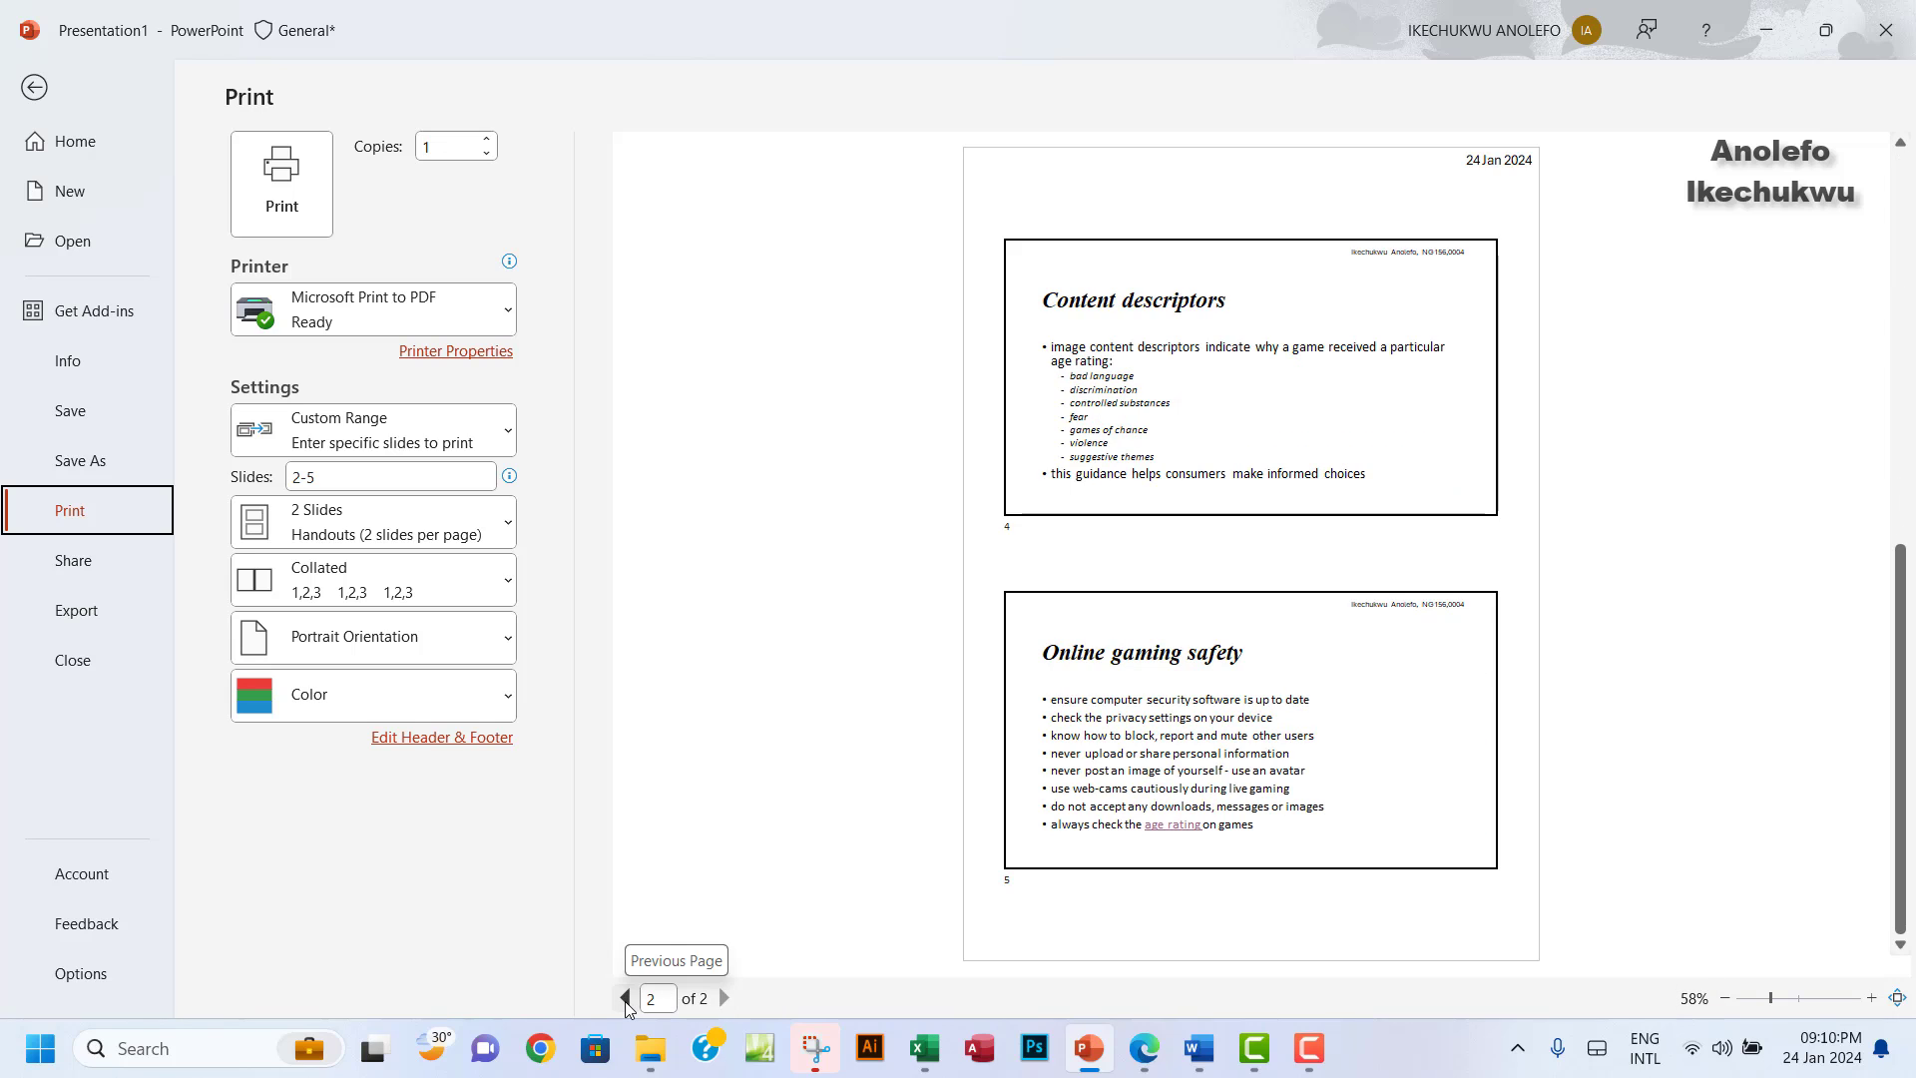
click(625, 998)
click(725, 998)
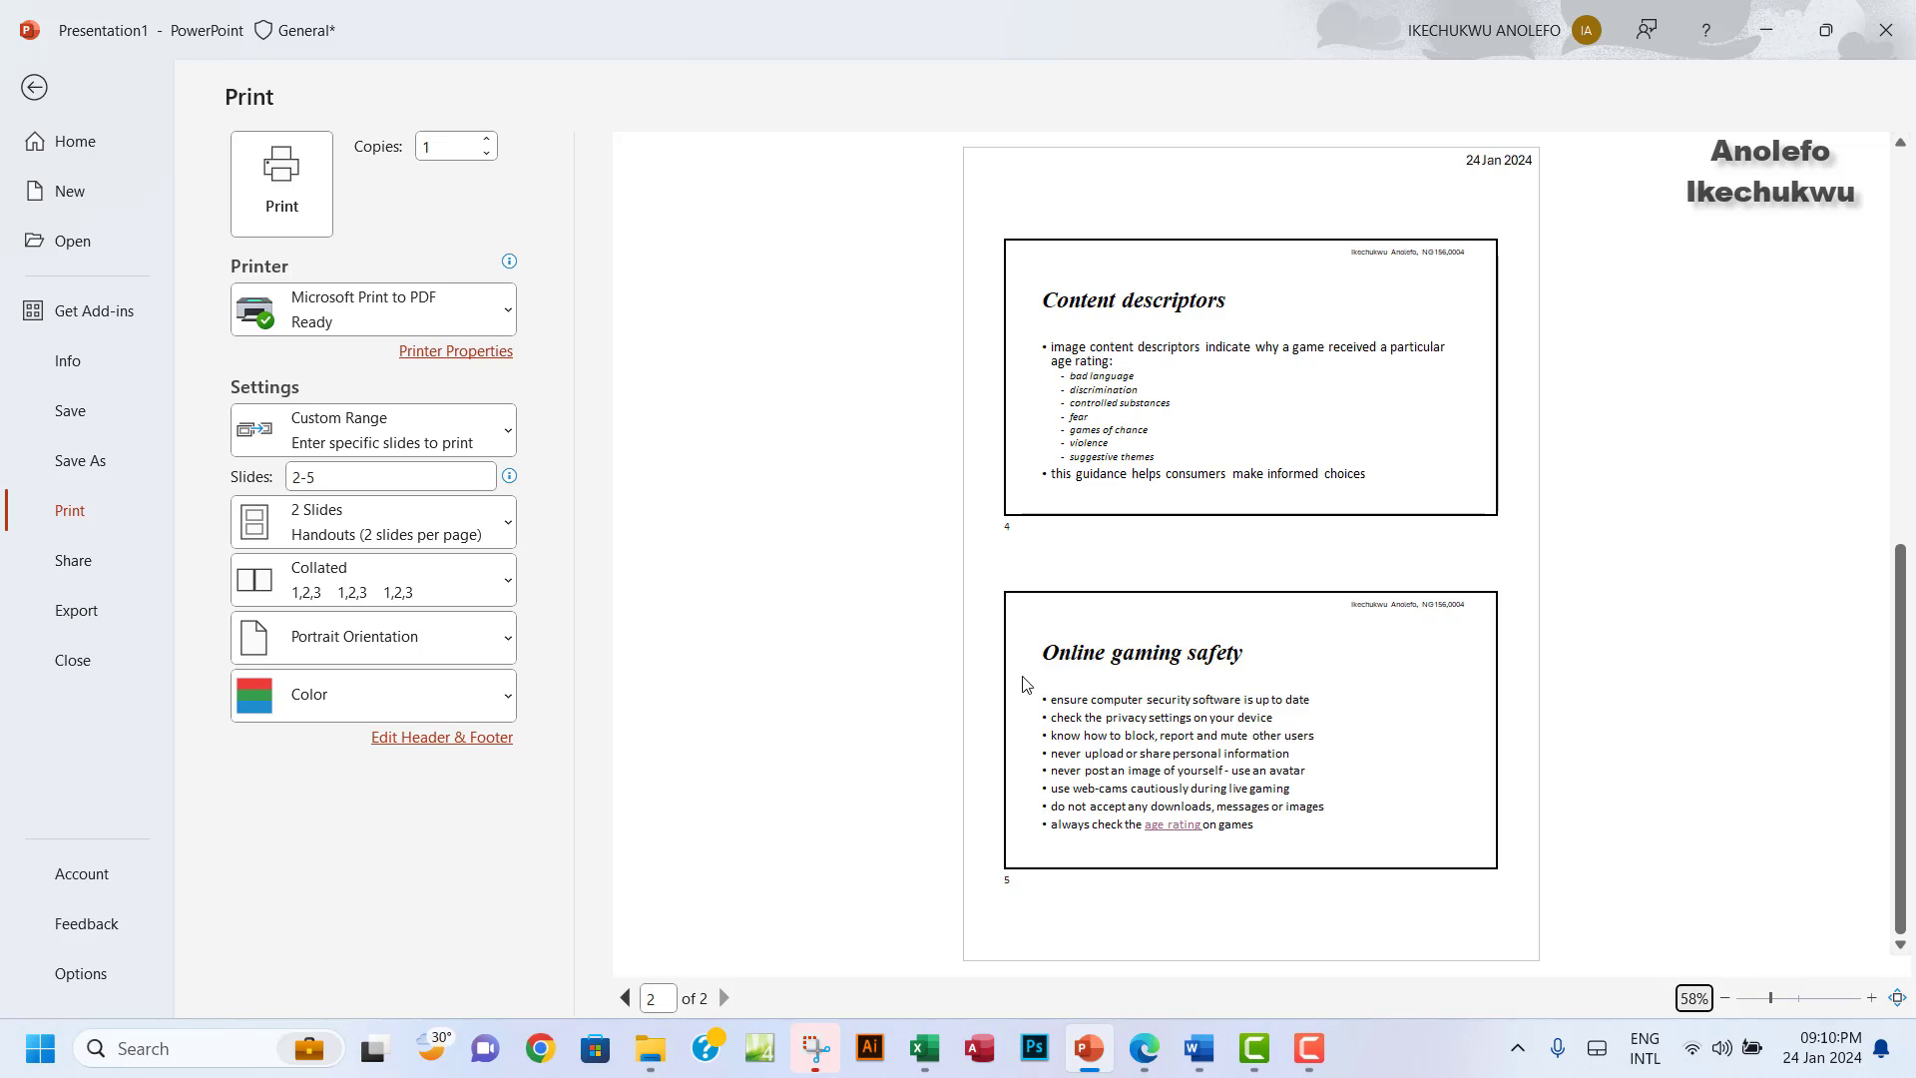
Add the header "NAME, CENTER NO" to the notes and handouts and apply it to all pages.
click(442, 744)
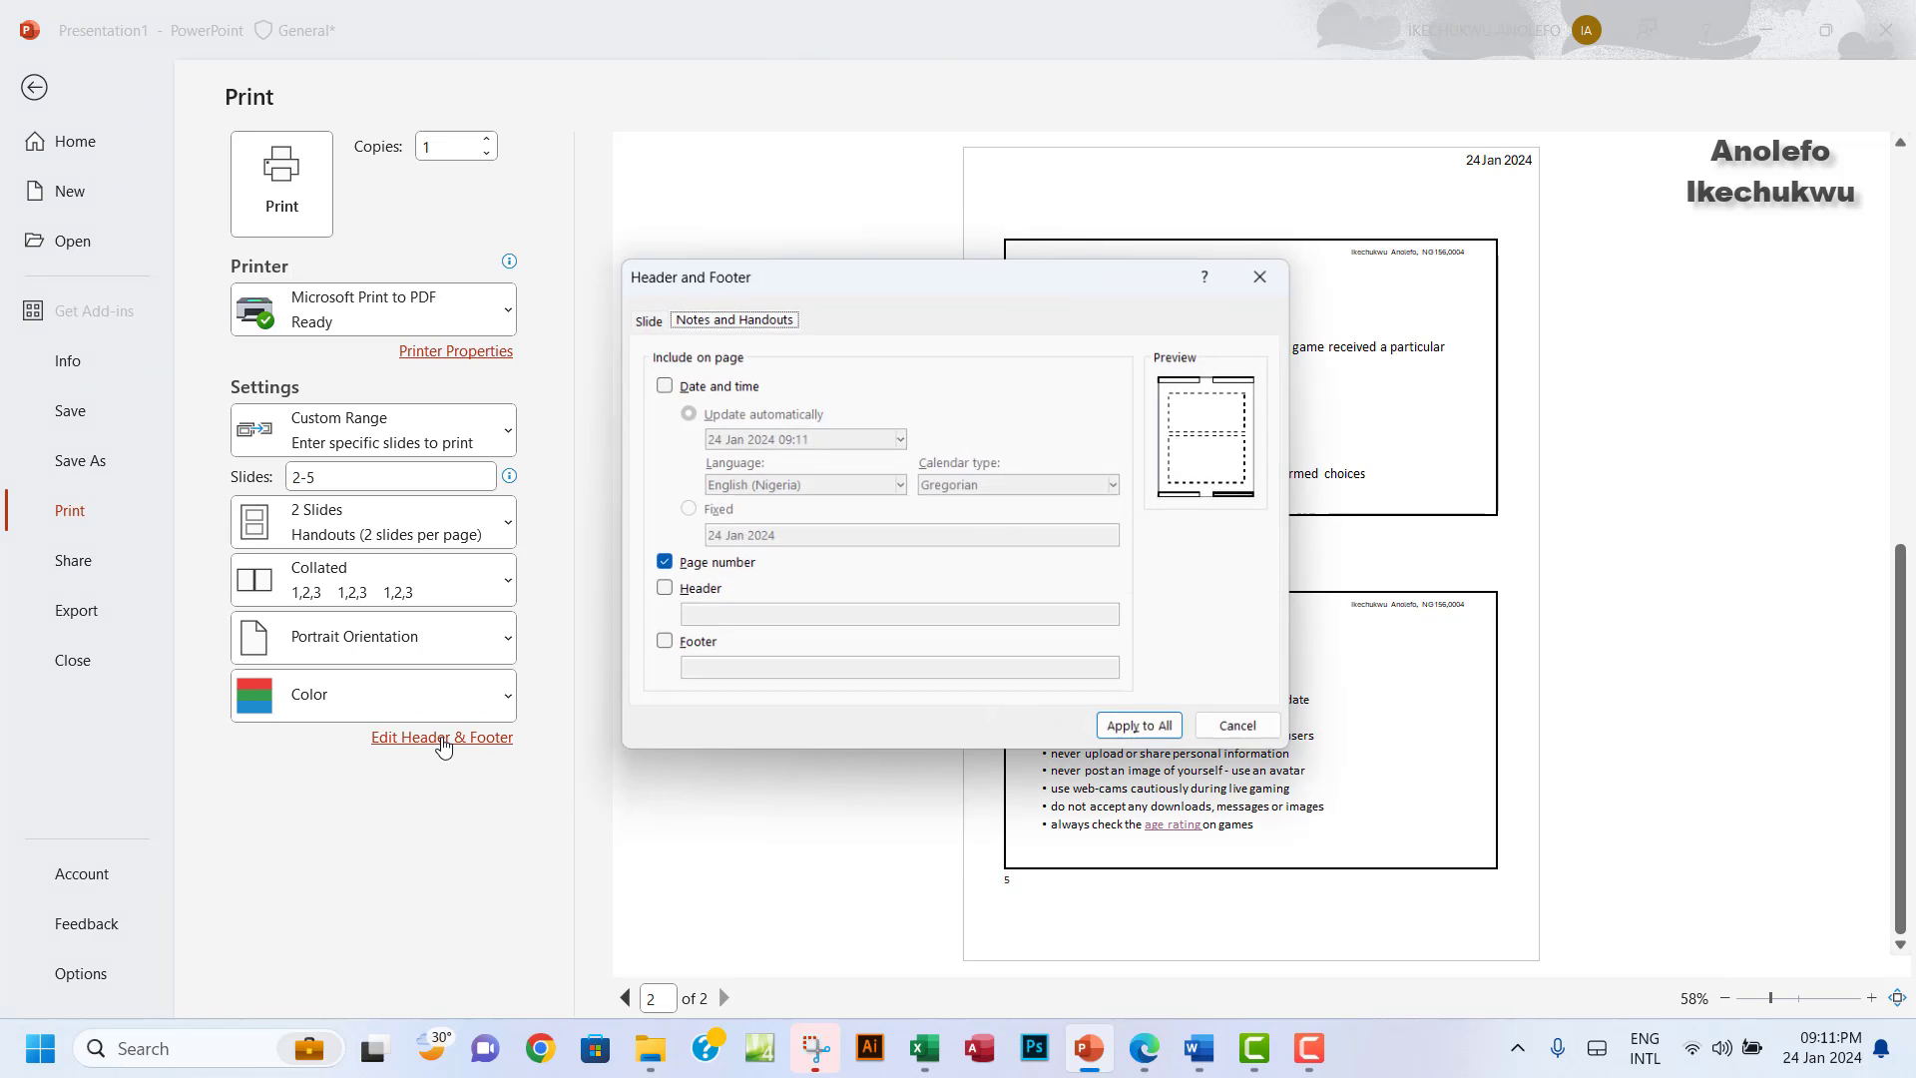
click(658, 593)
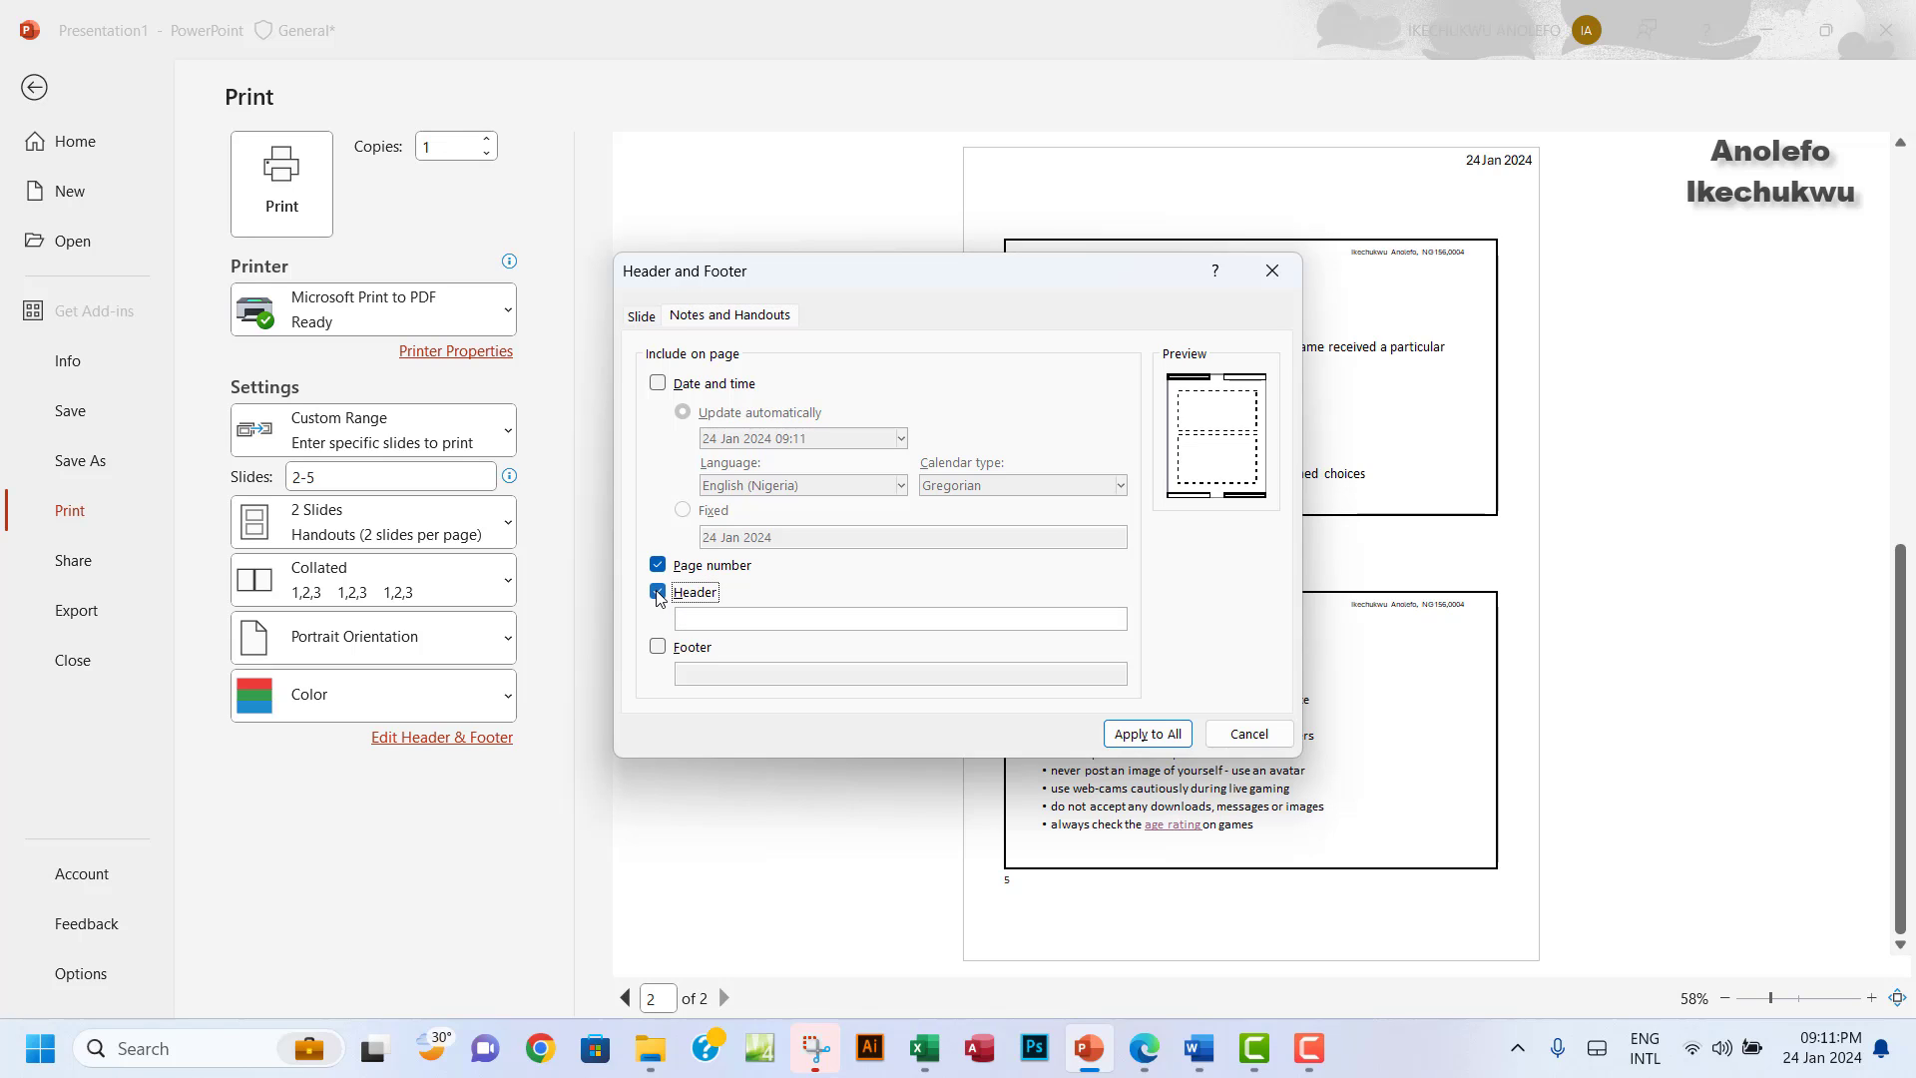
click(732, 618)
text(NAME, CENTER)
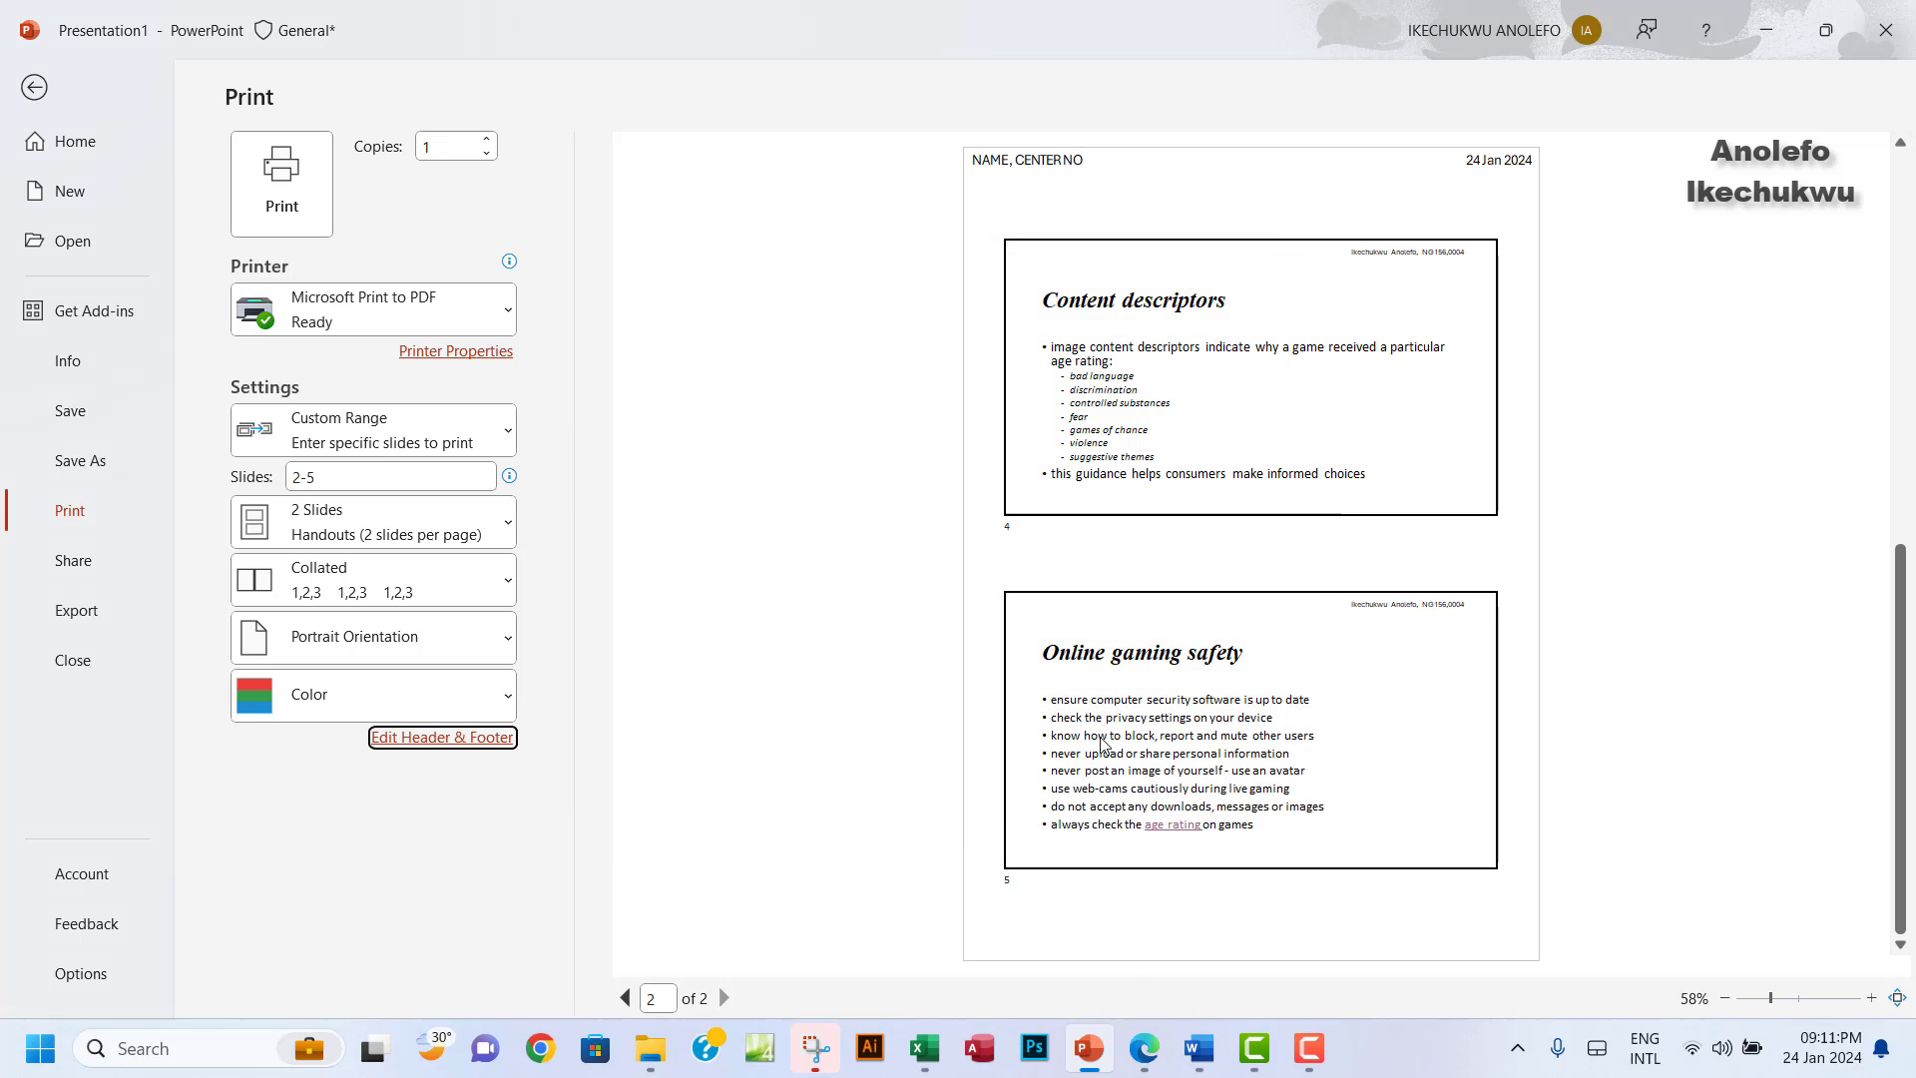
click(1148, 733)
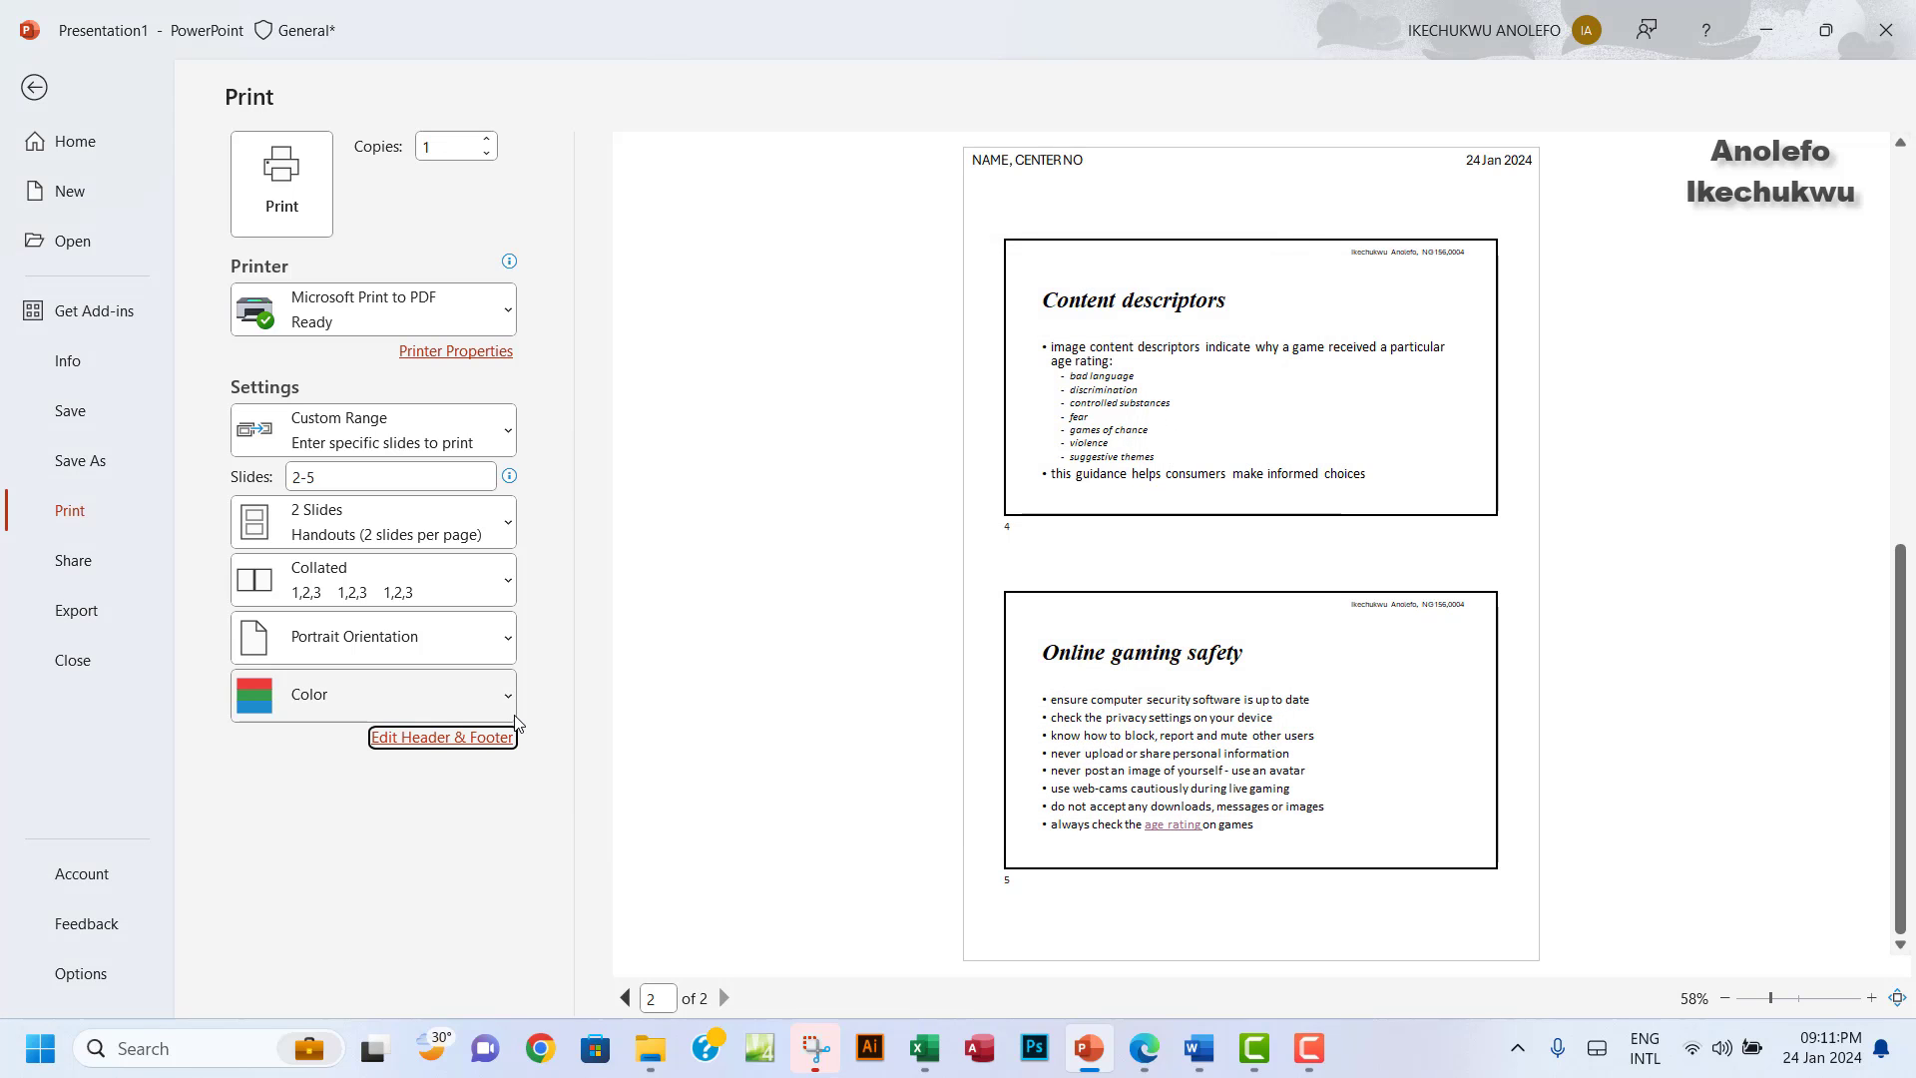
click(1057, 170)
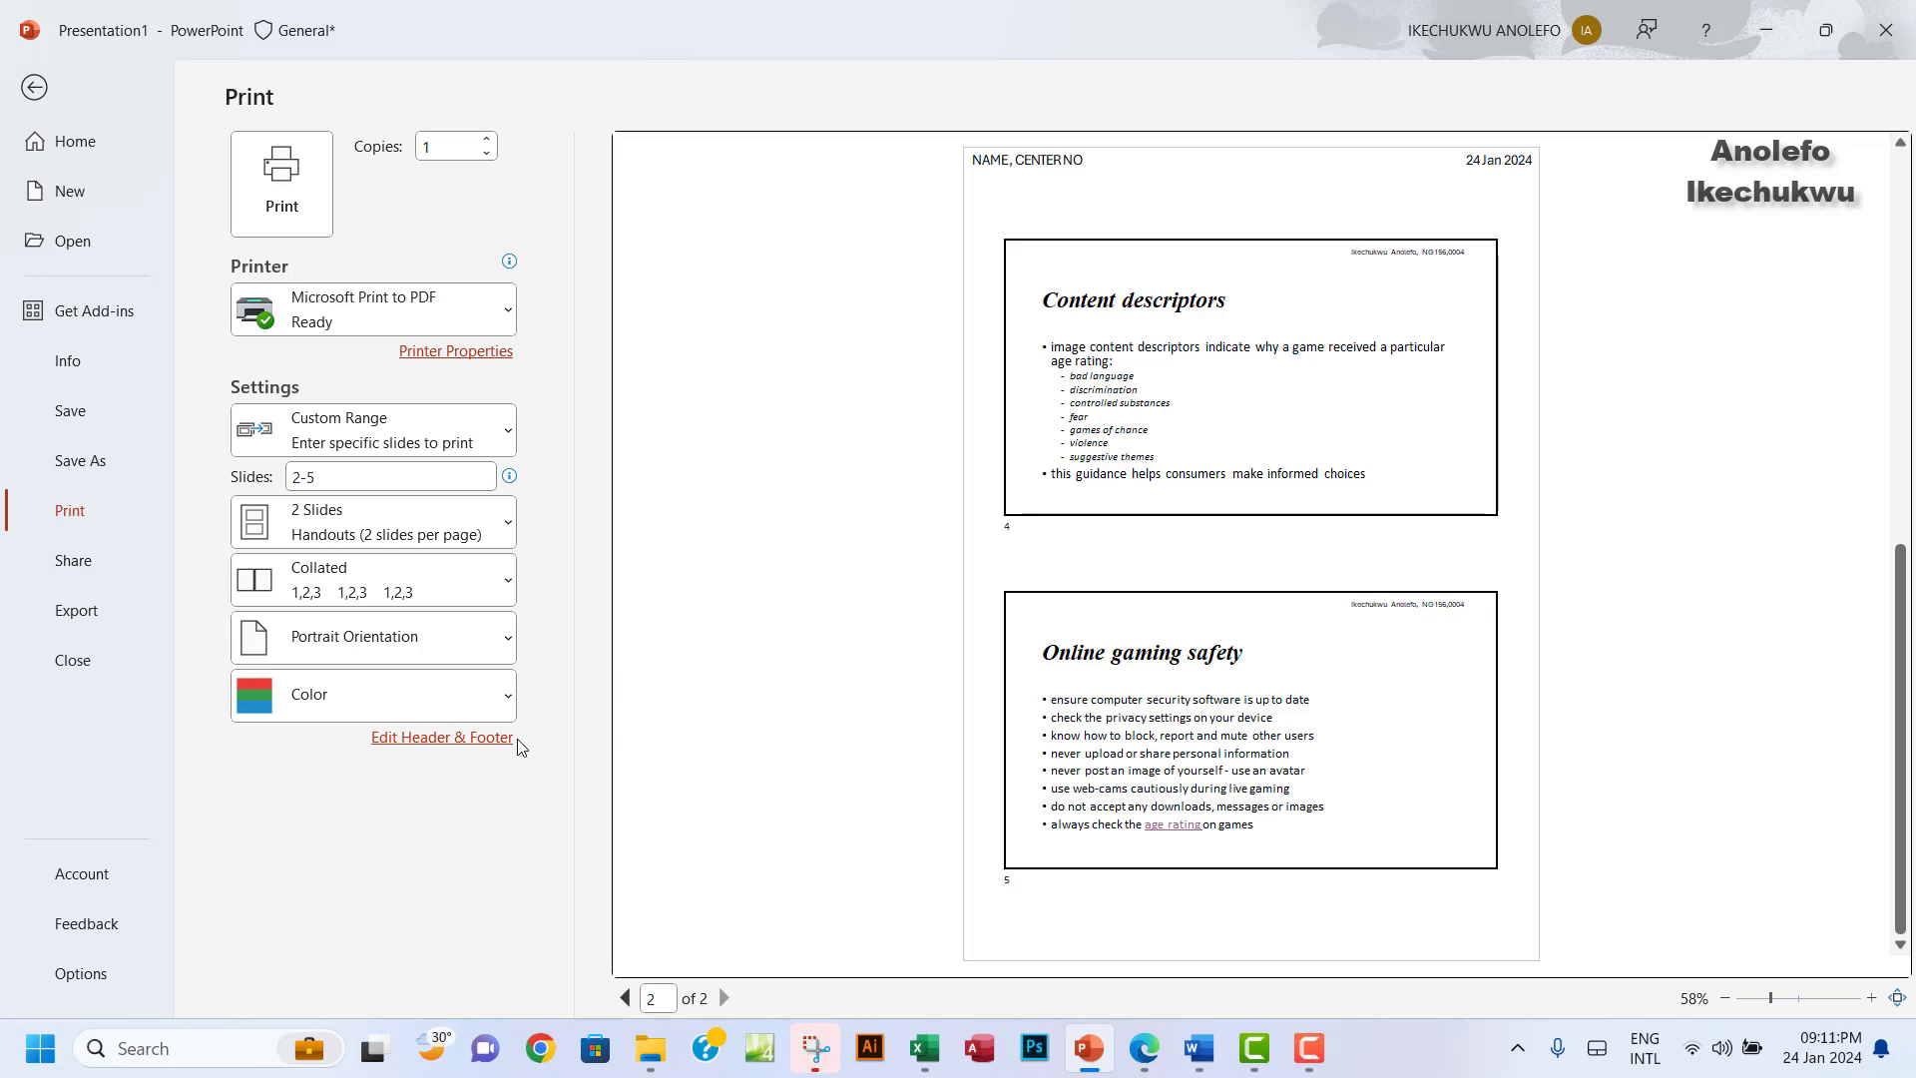
Clear the header text of the notes and handouts, turn the header off and apply the change to all.
click(485, 750)
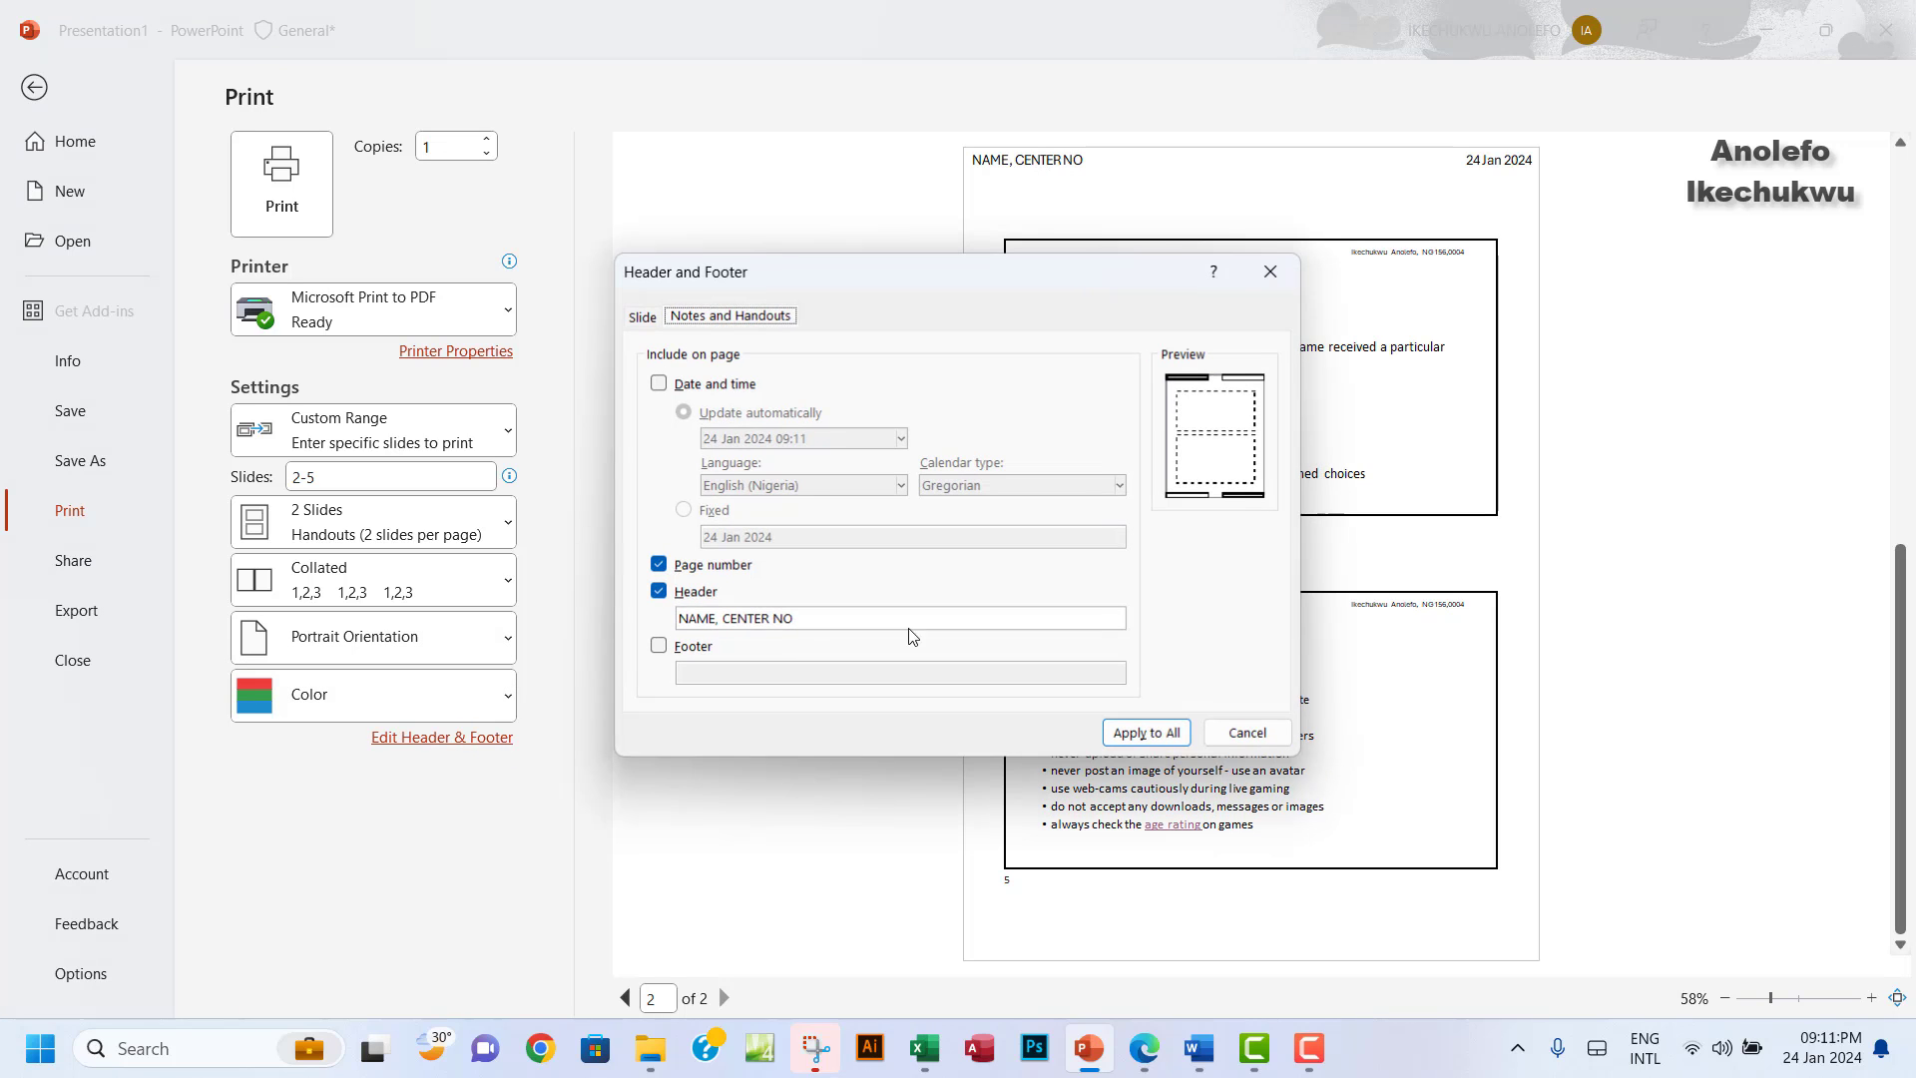
click(658, 591)
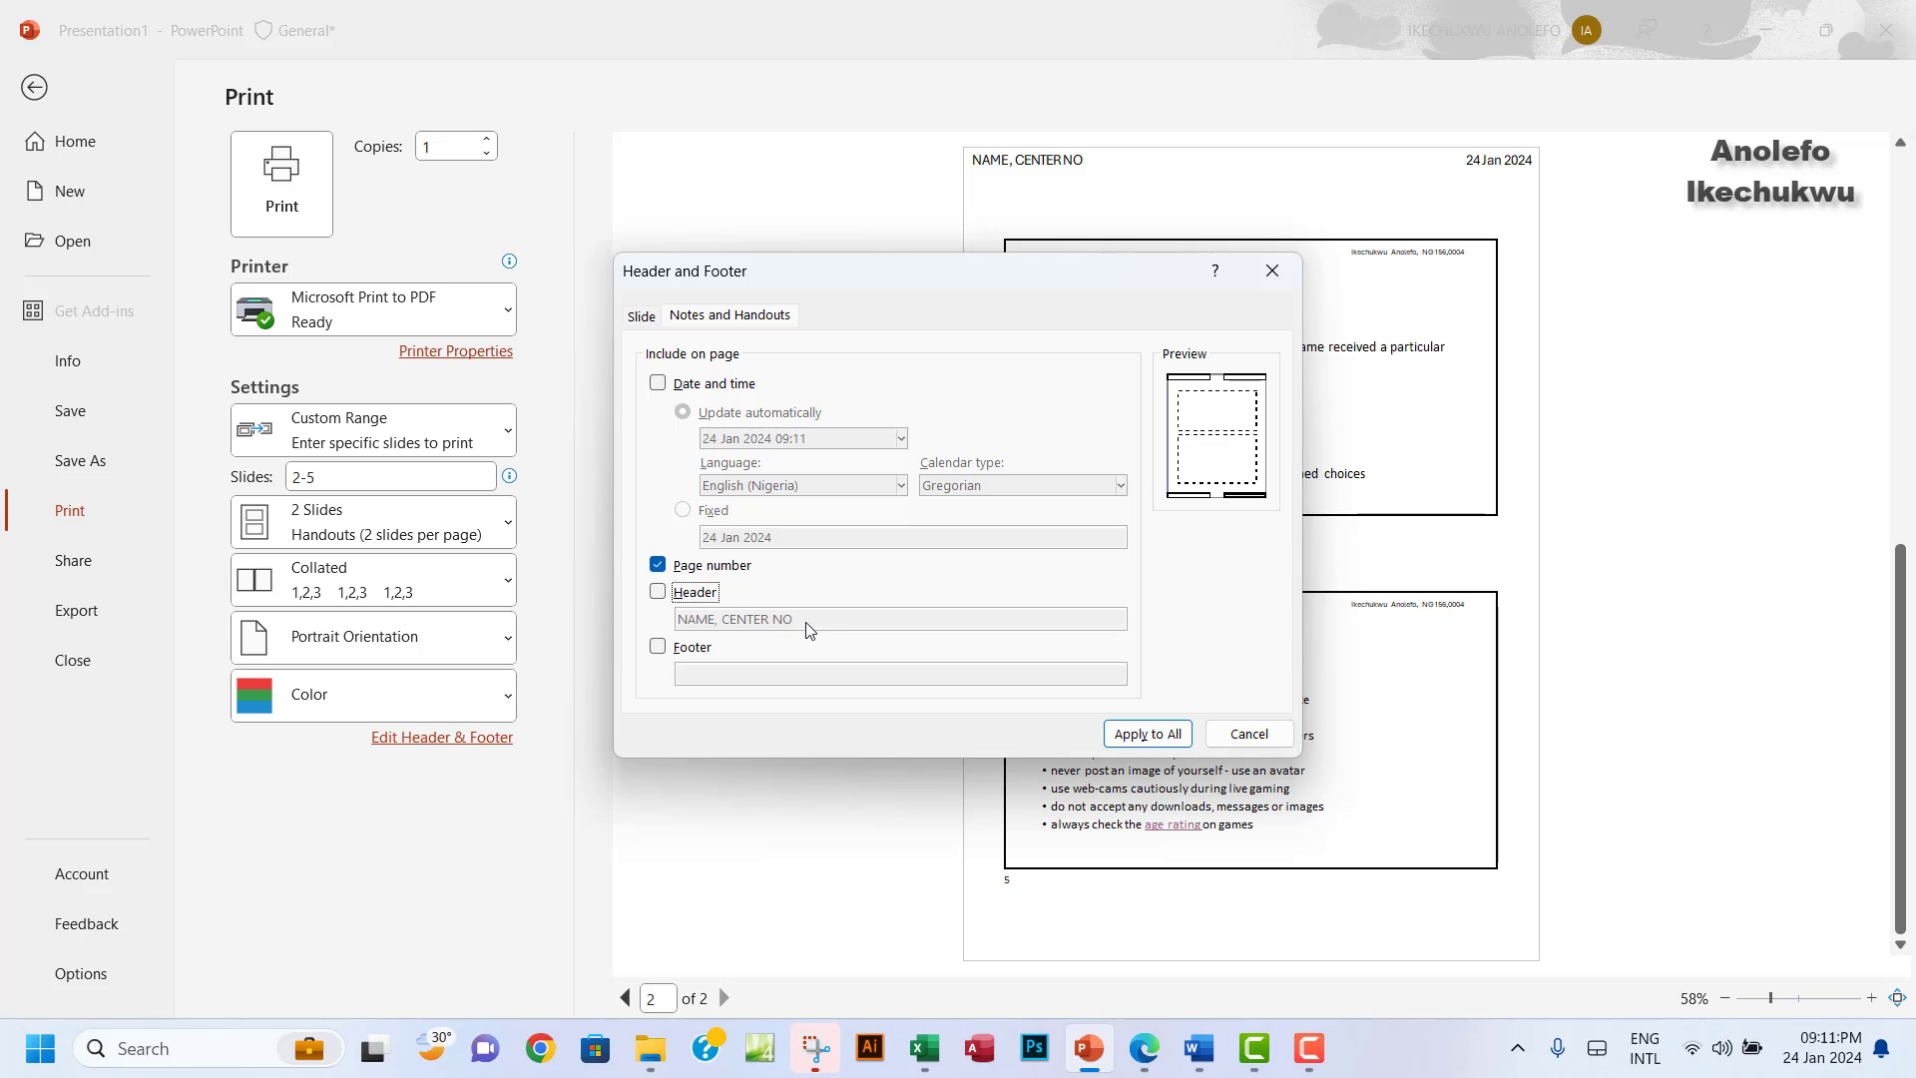
click(659, 592)
drag(806, 613, 625, 629)
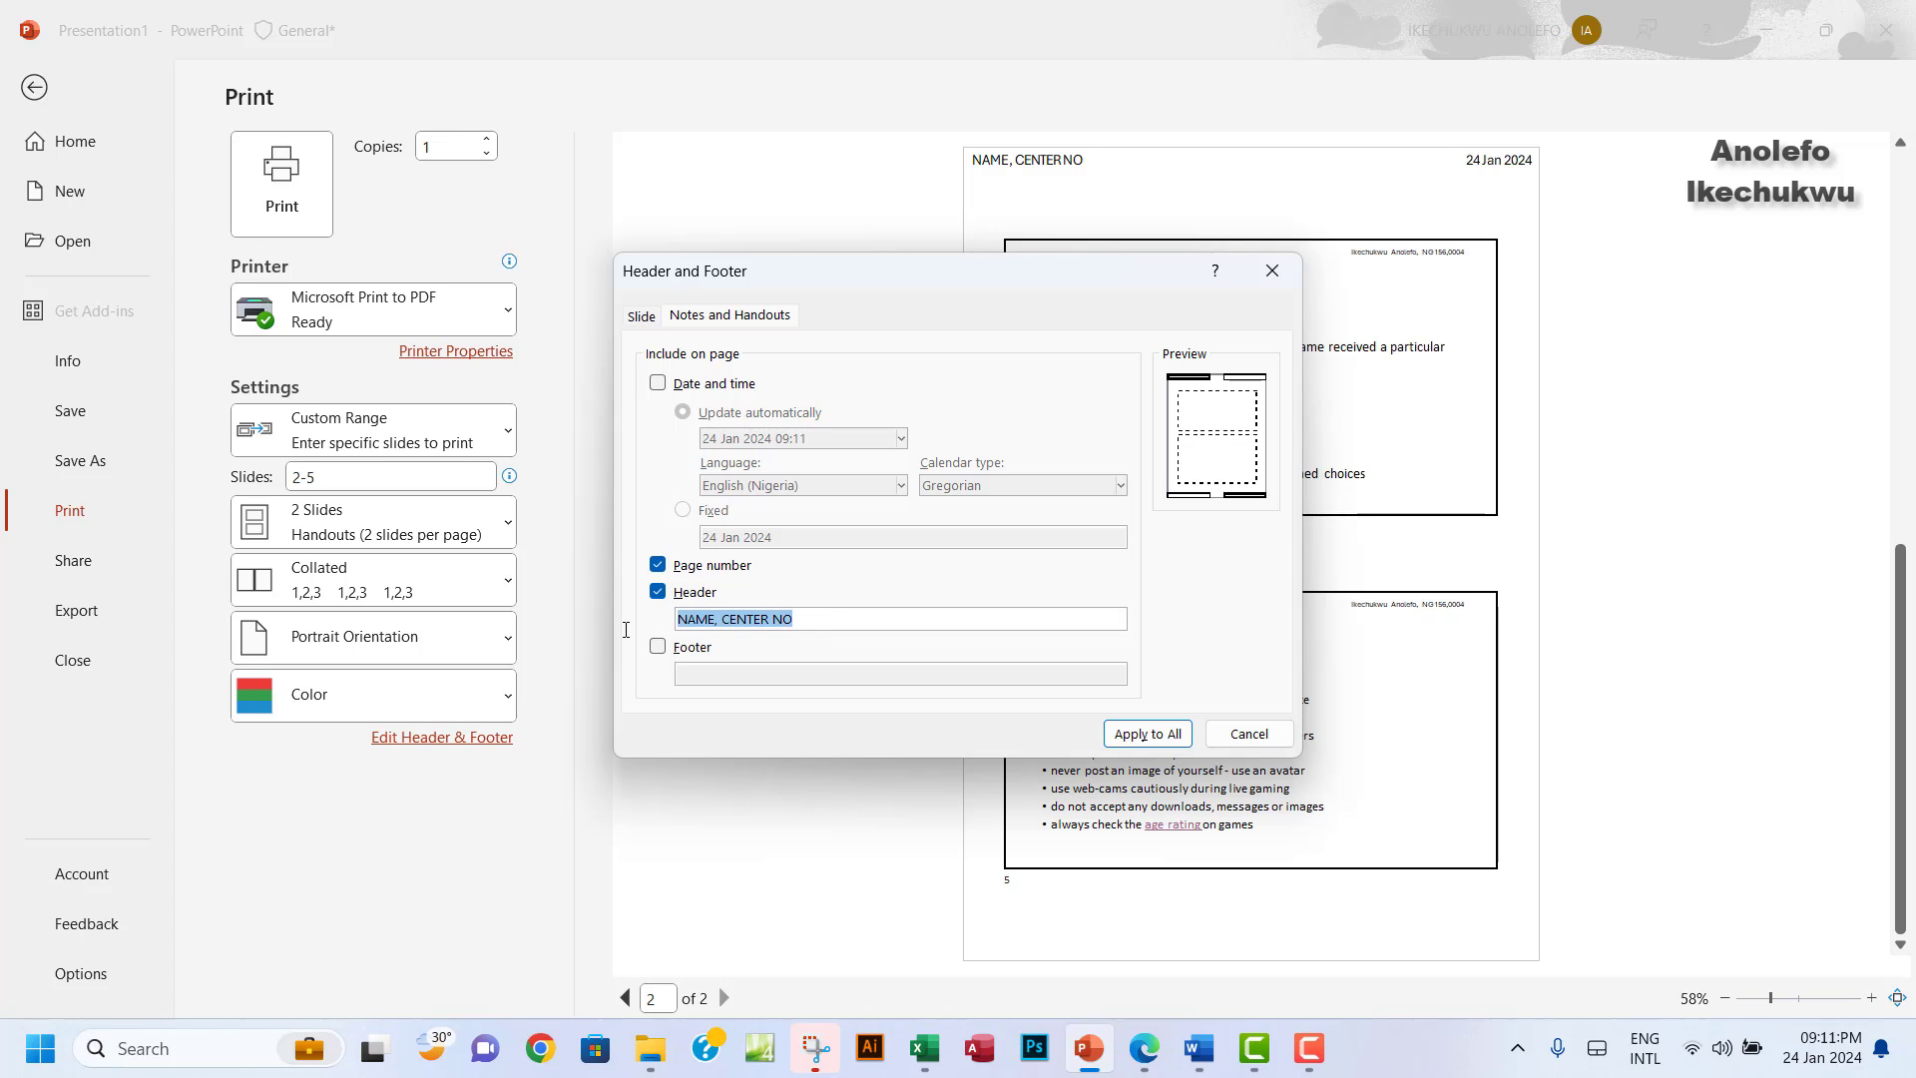
key(BackSpace)
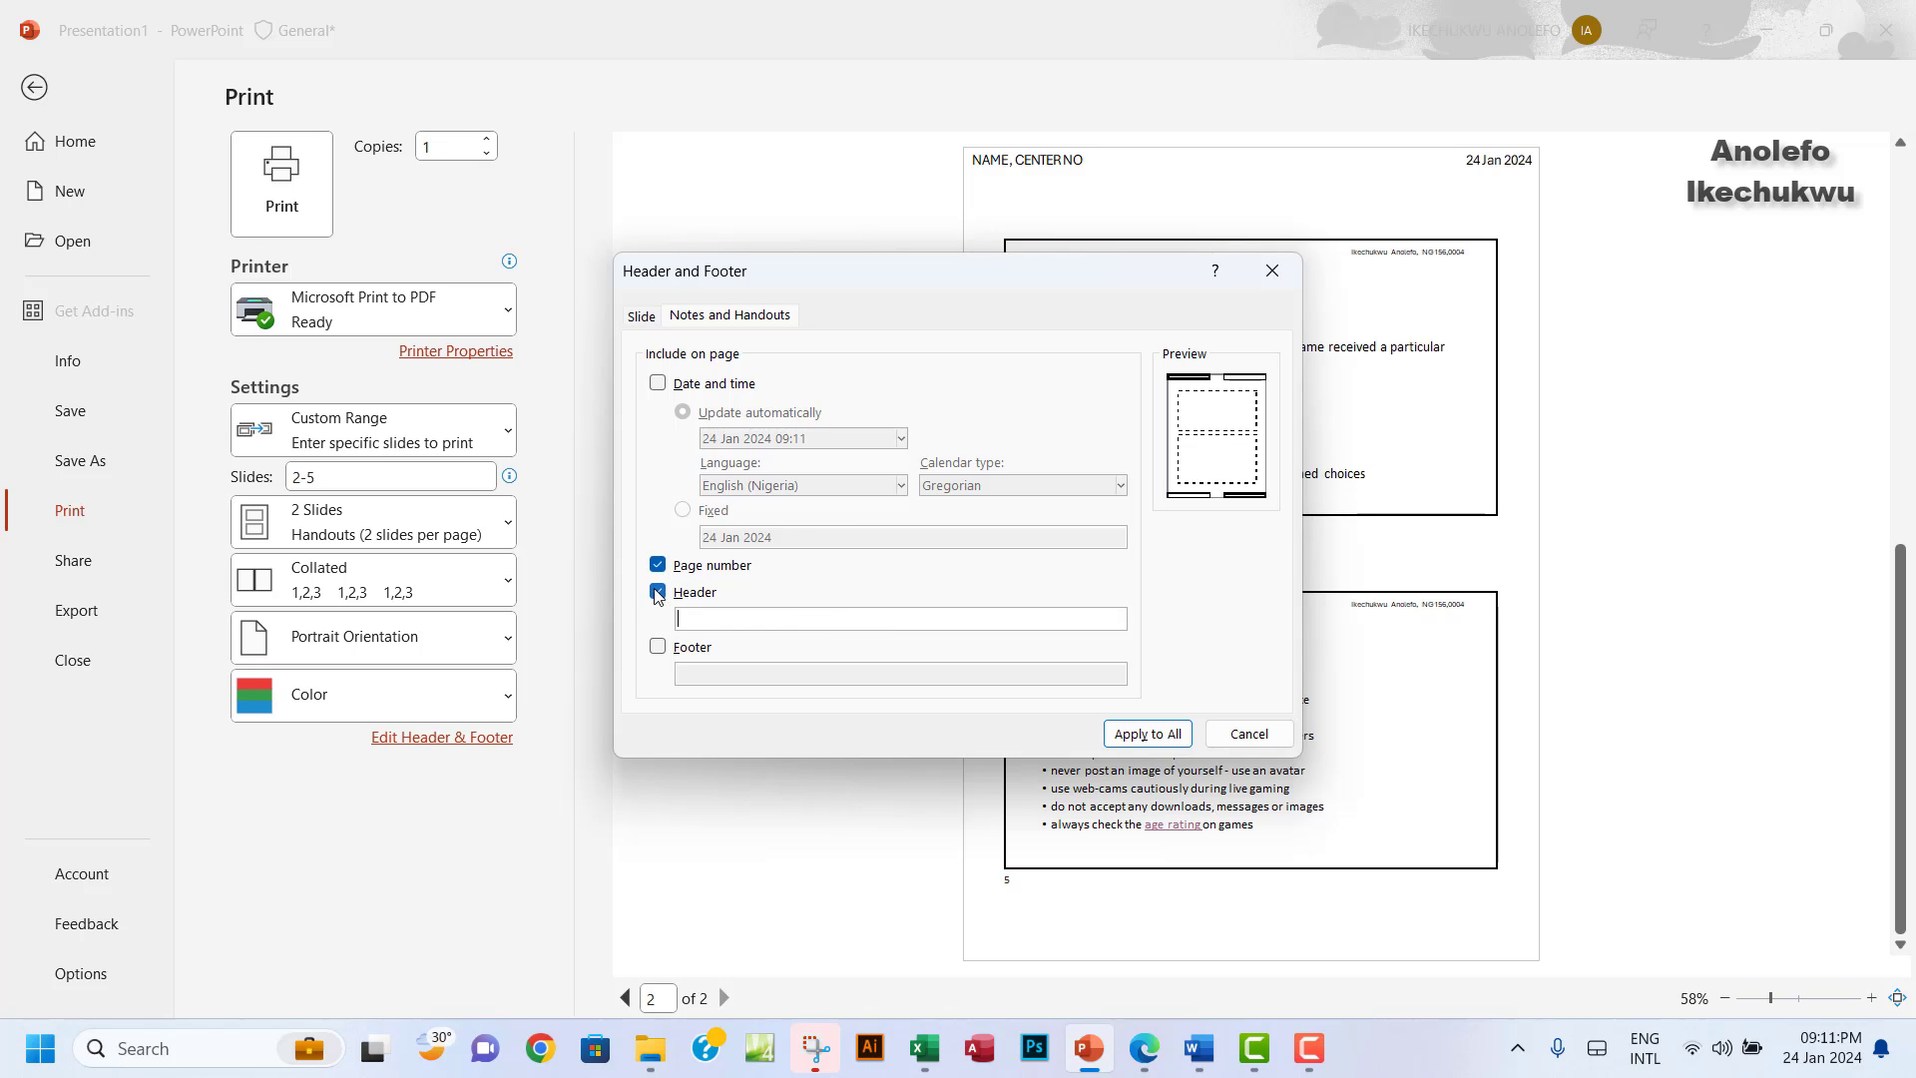
click(658, 592)
click(1147, 735)
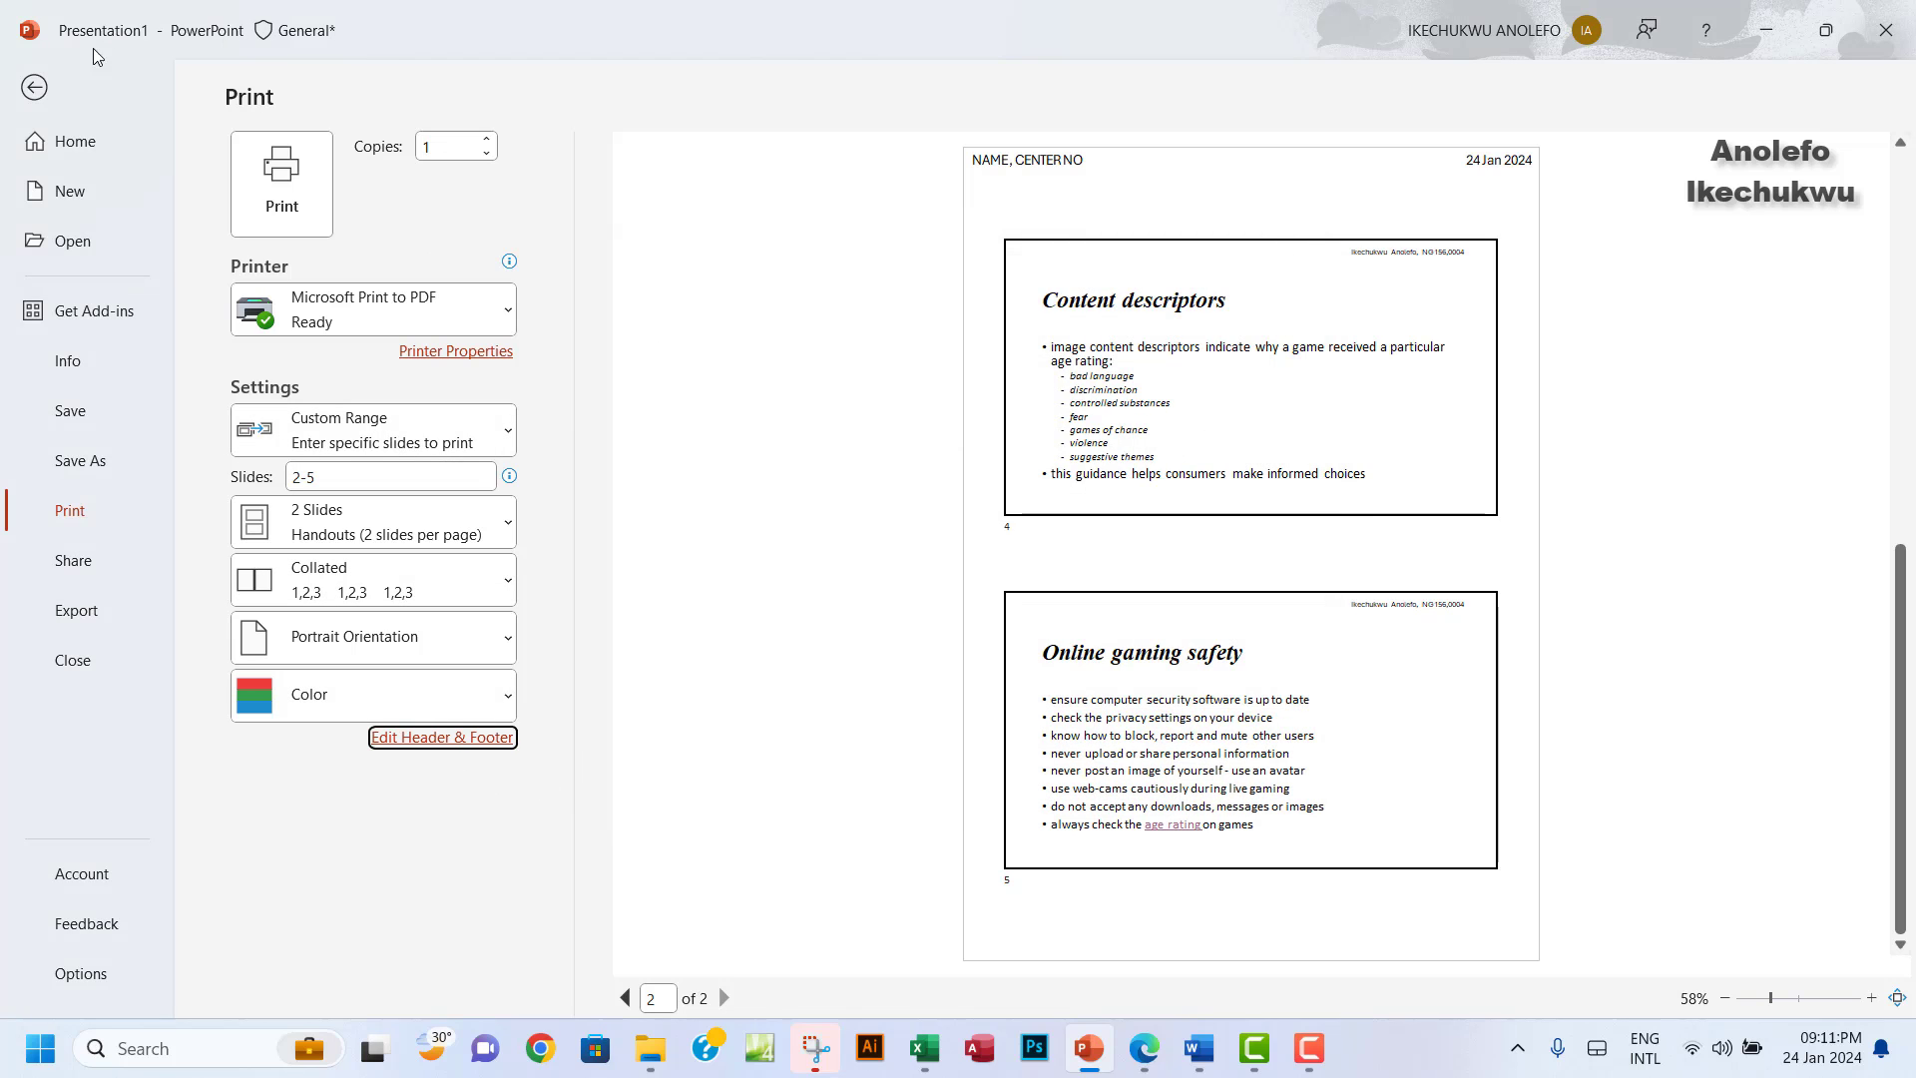
Reopen the print preview and review the notes and handouts header and footer settings without changing them.
click(36, 87)
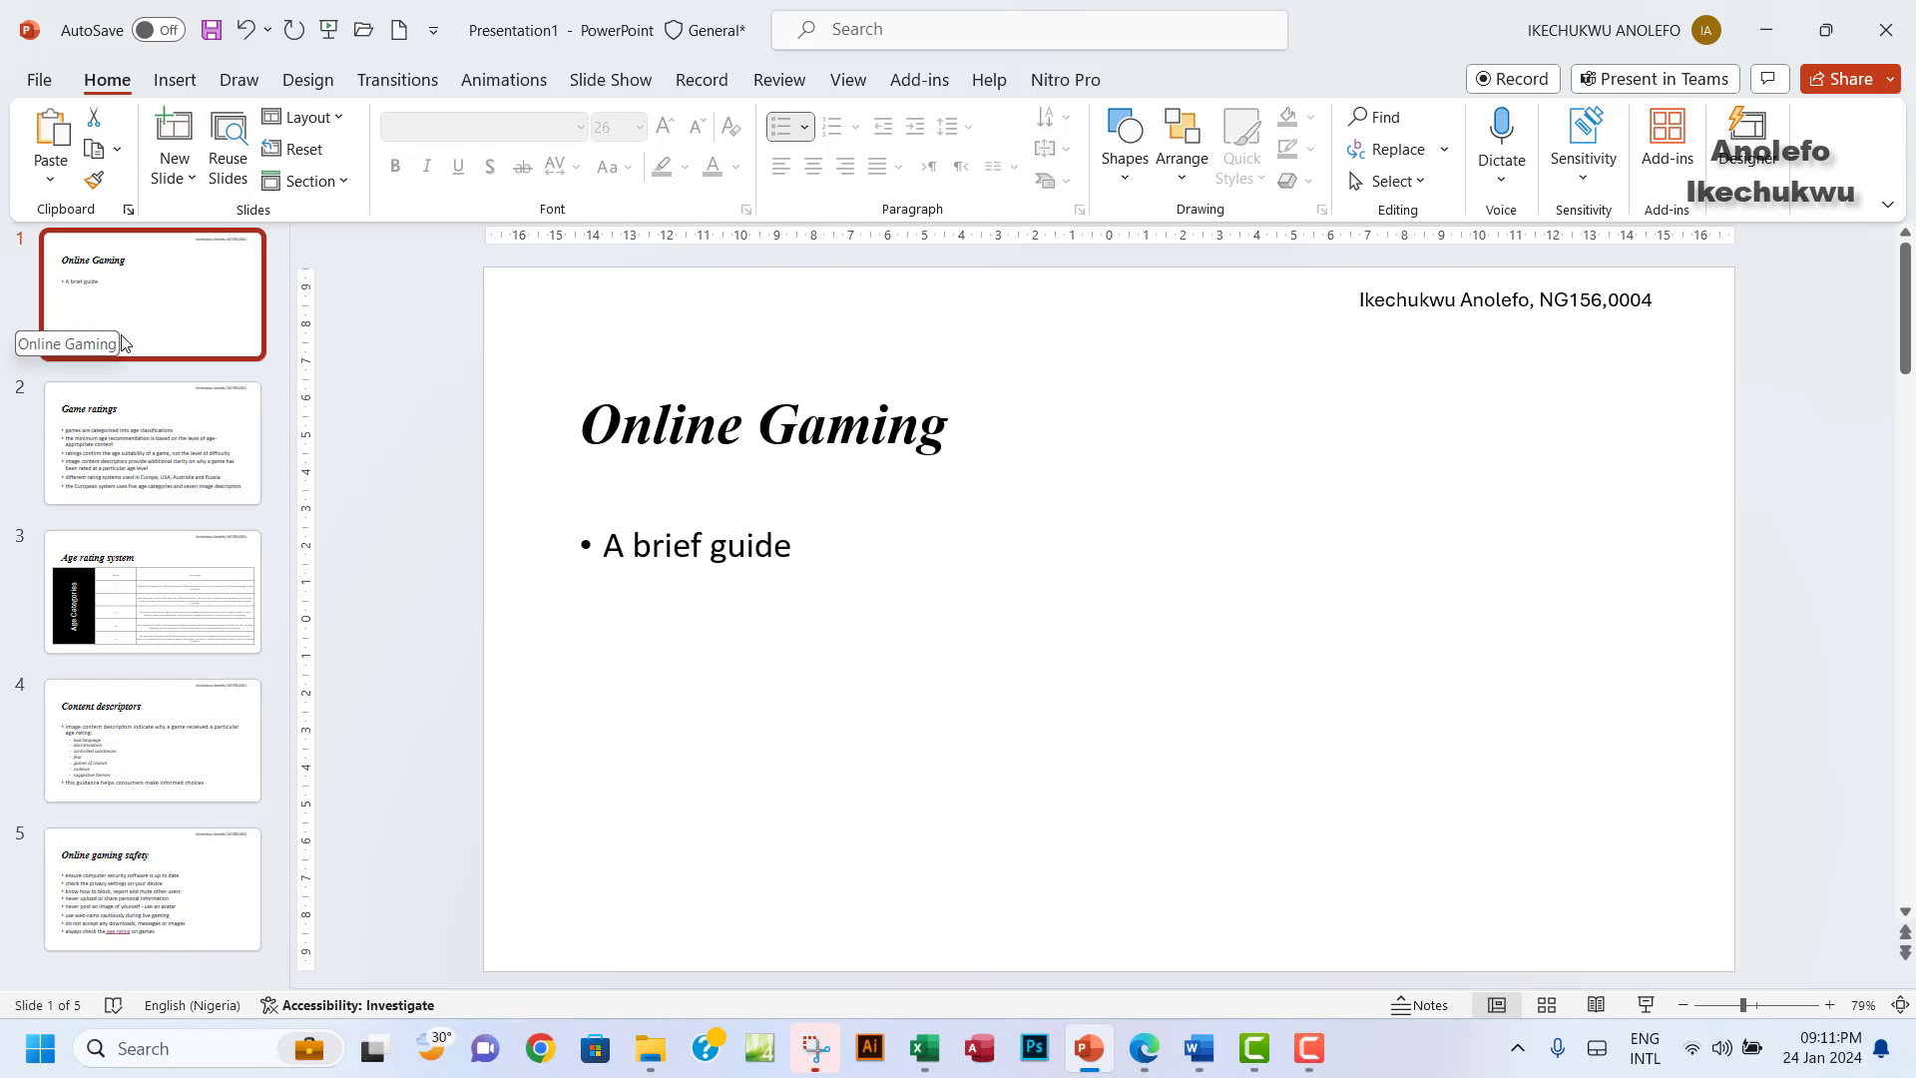
click(40, 80)
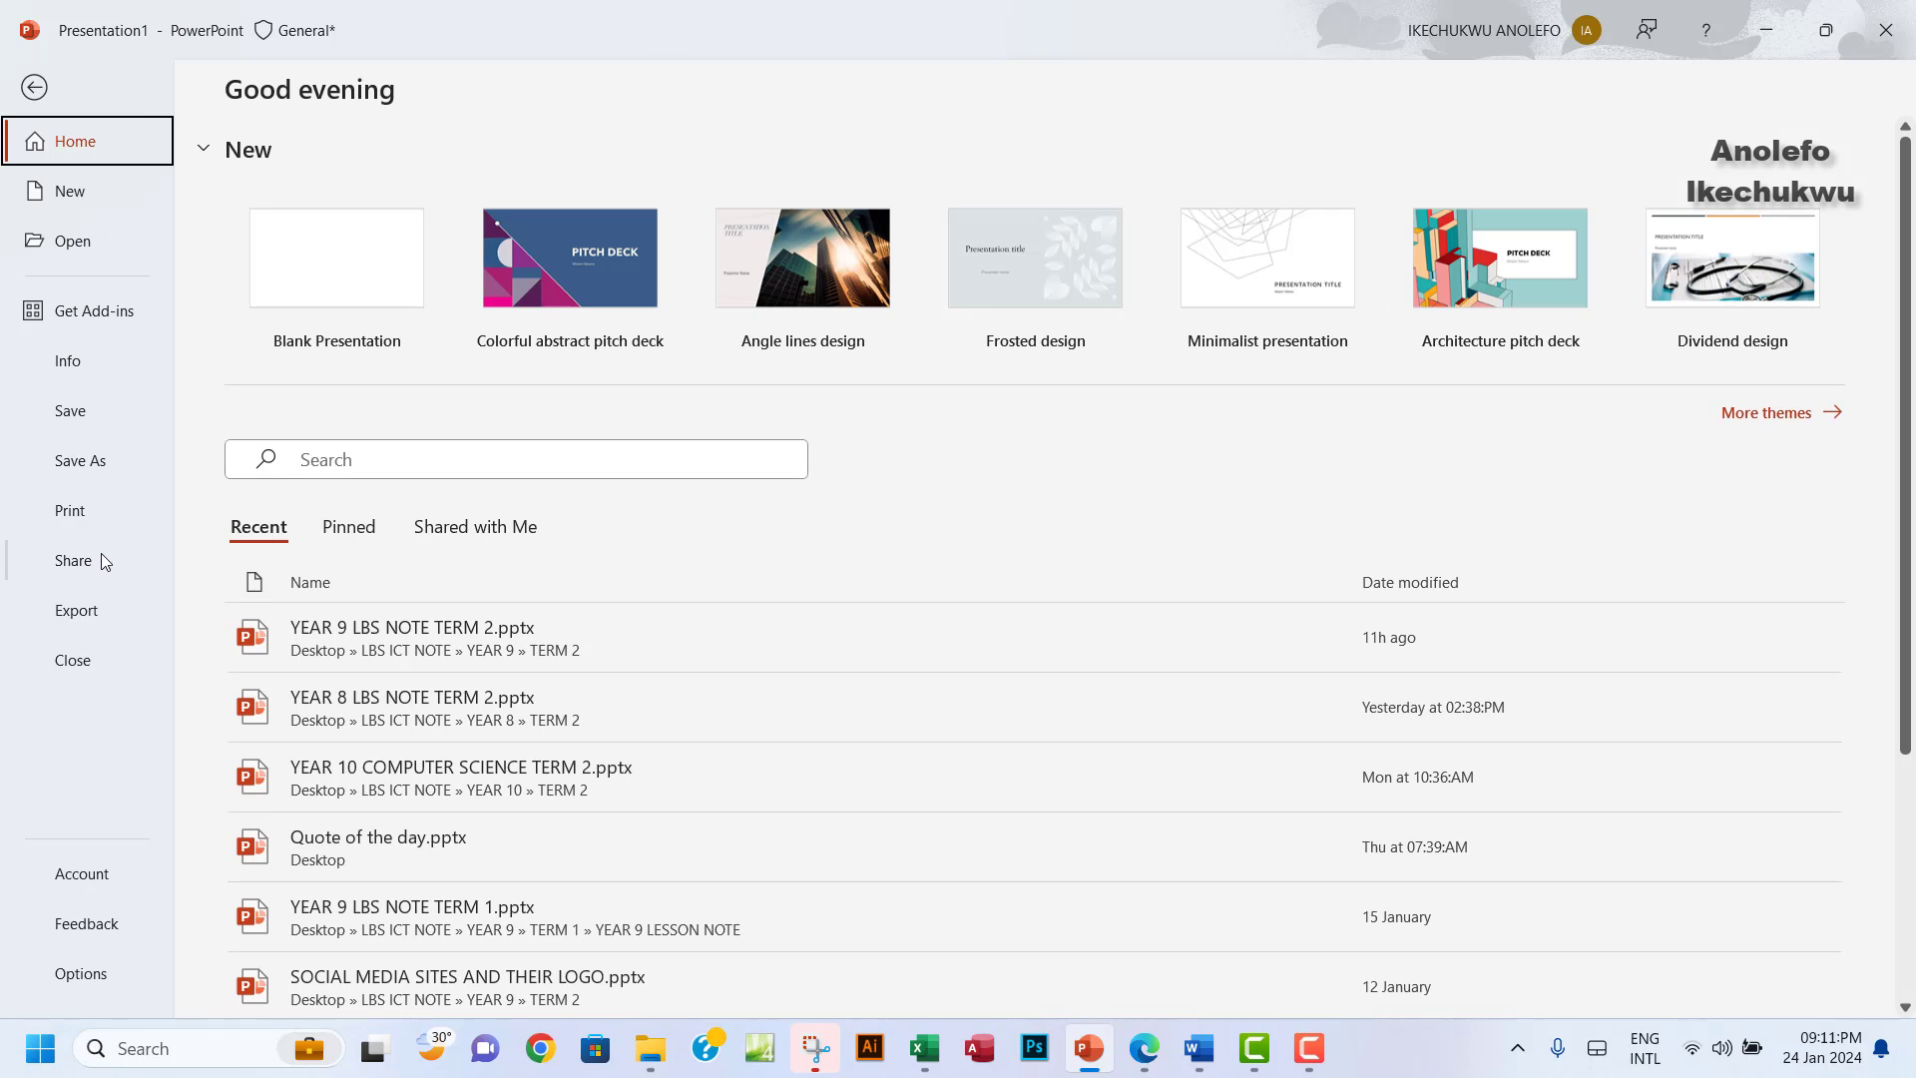
click(75, 514)
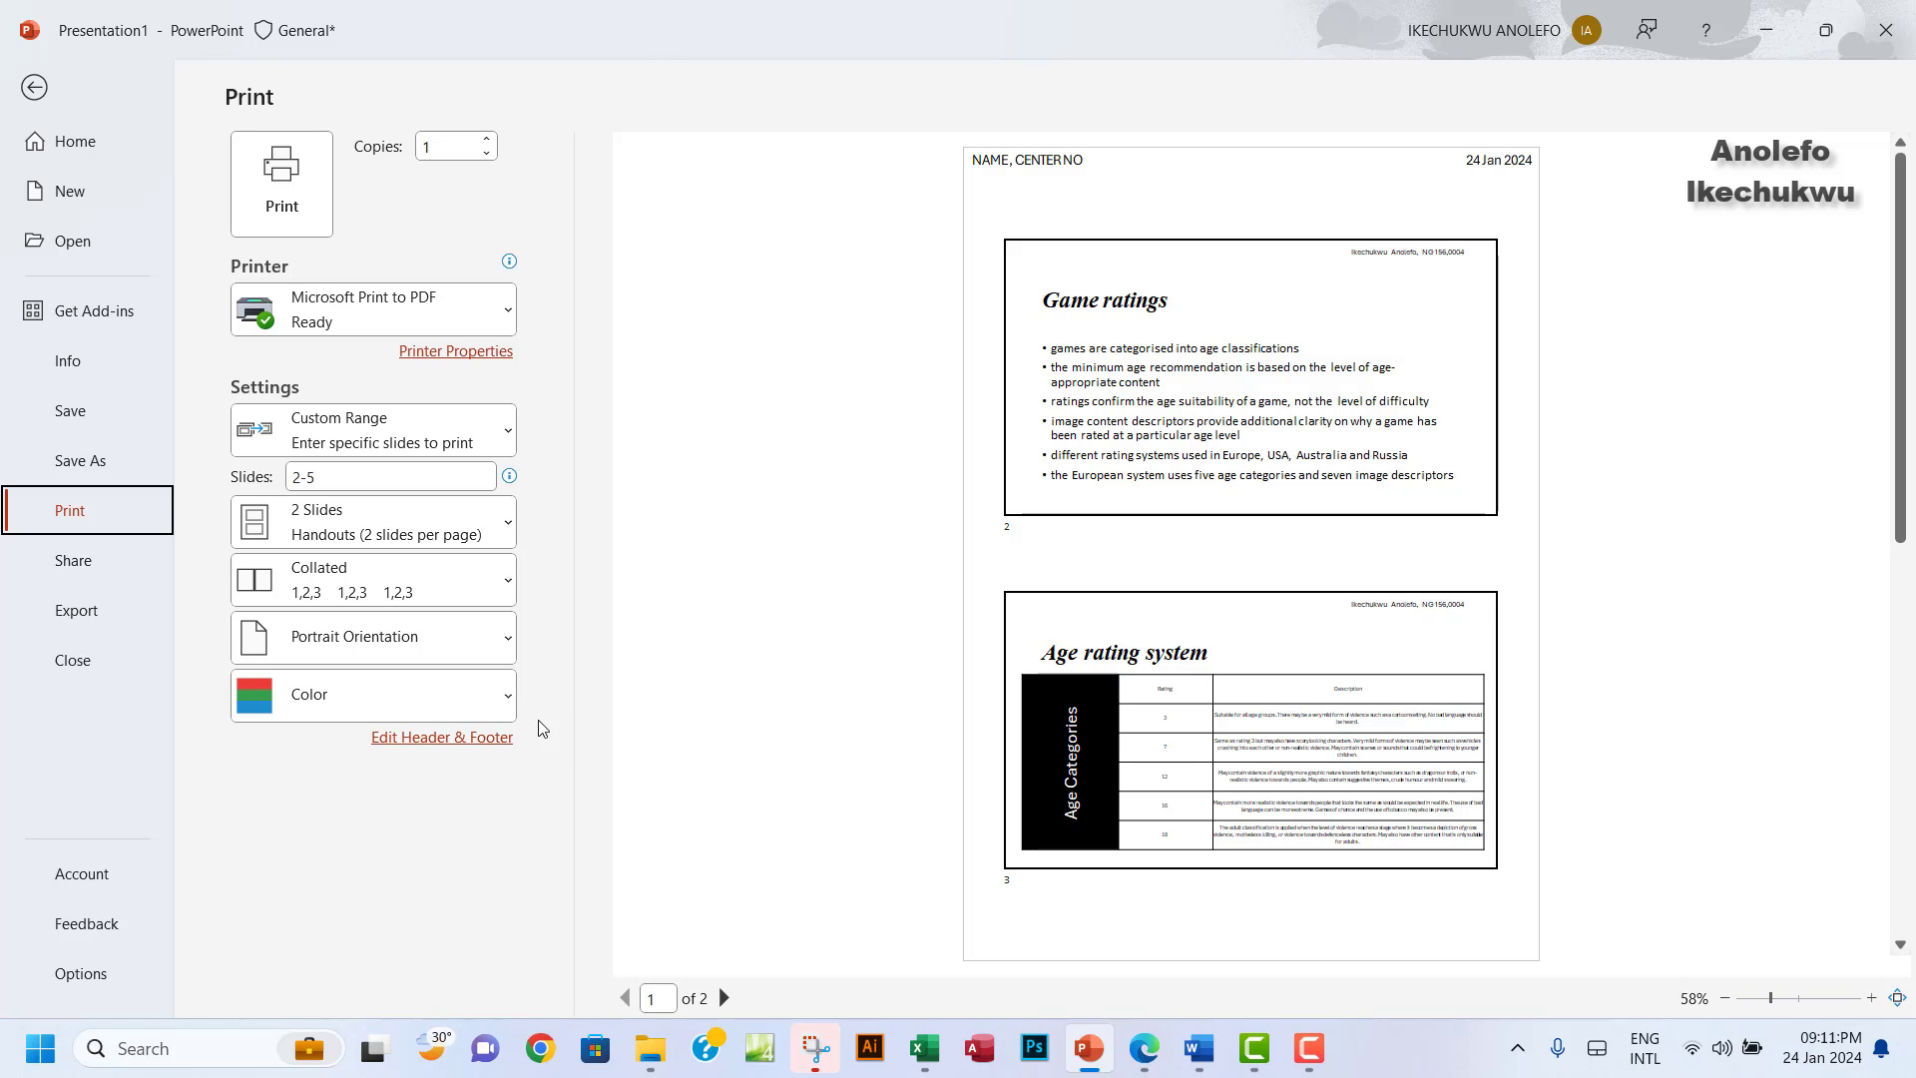
click(489, 740)
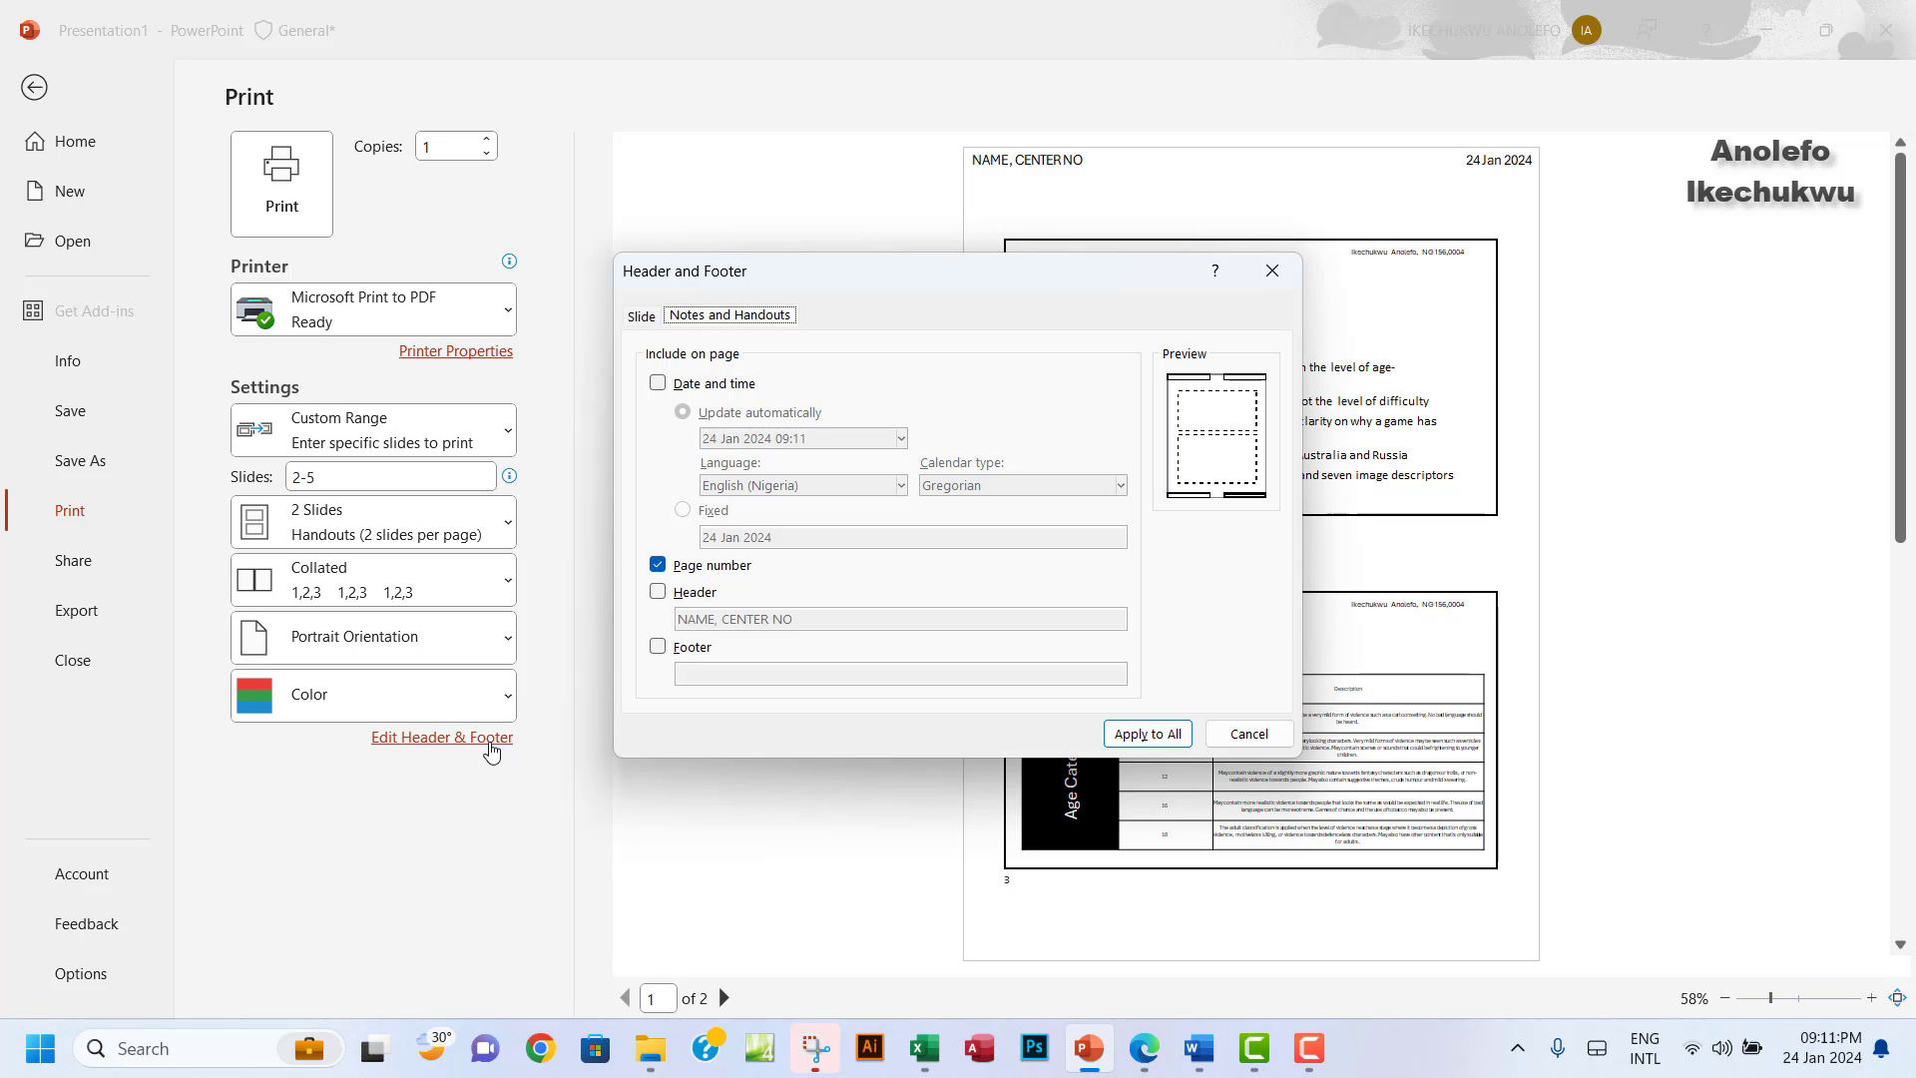
click(1246, 735)
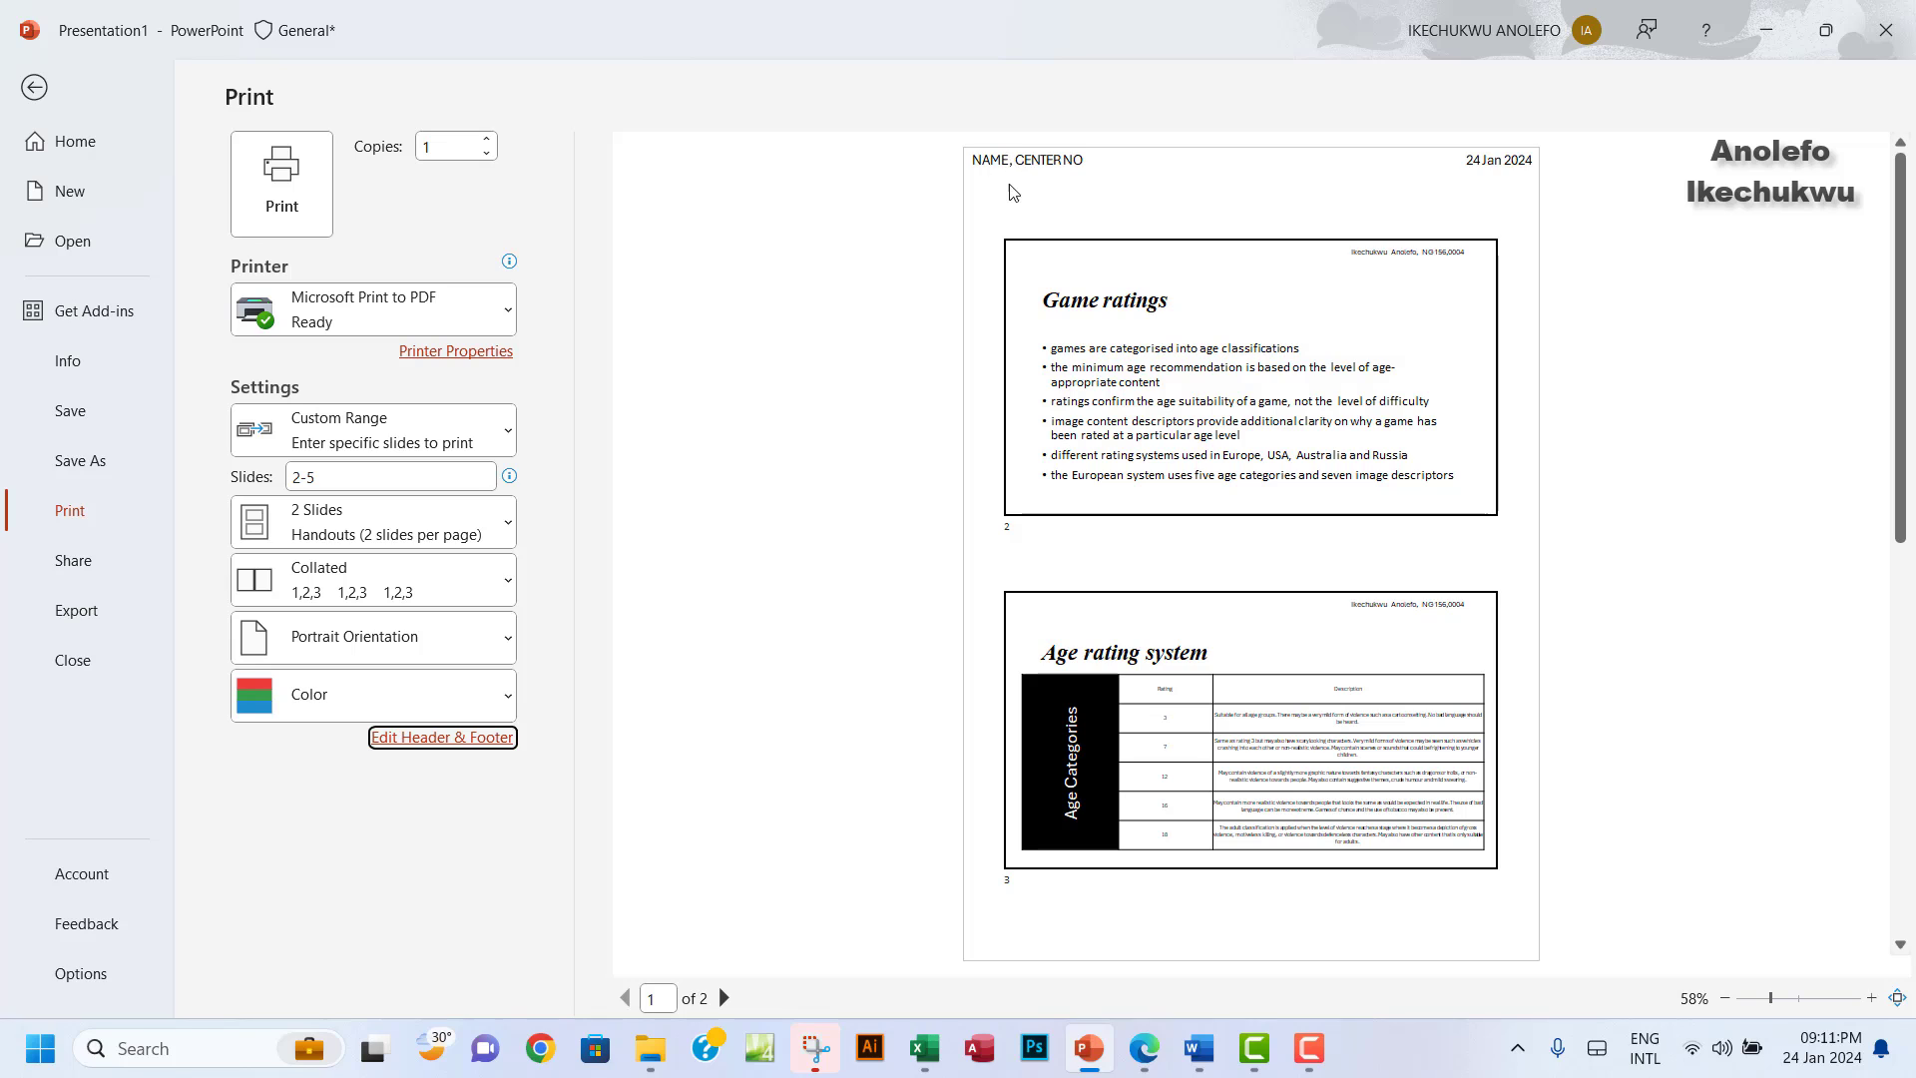
click(38, 88)
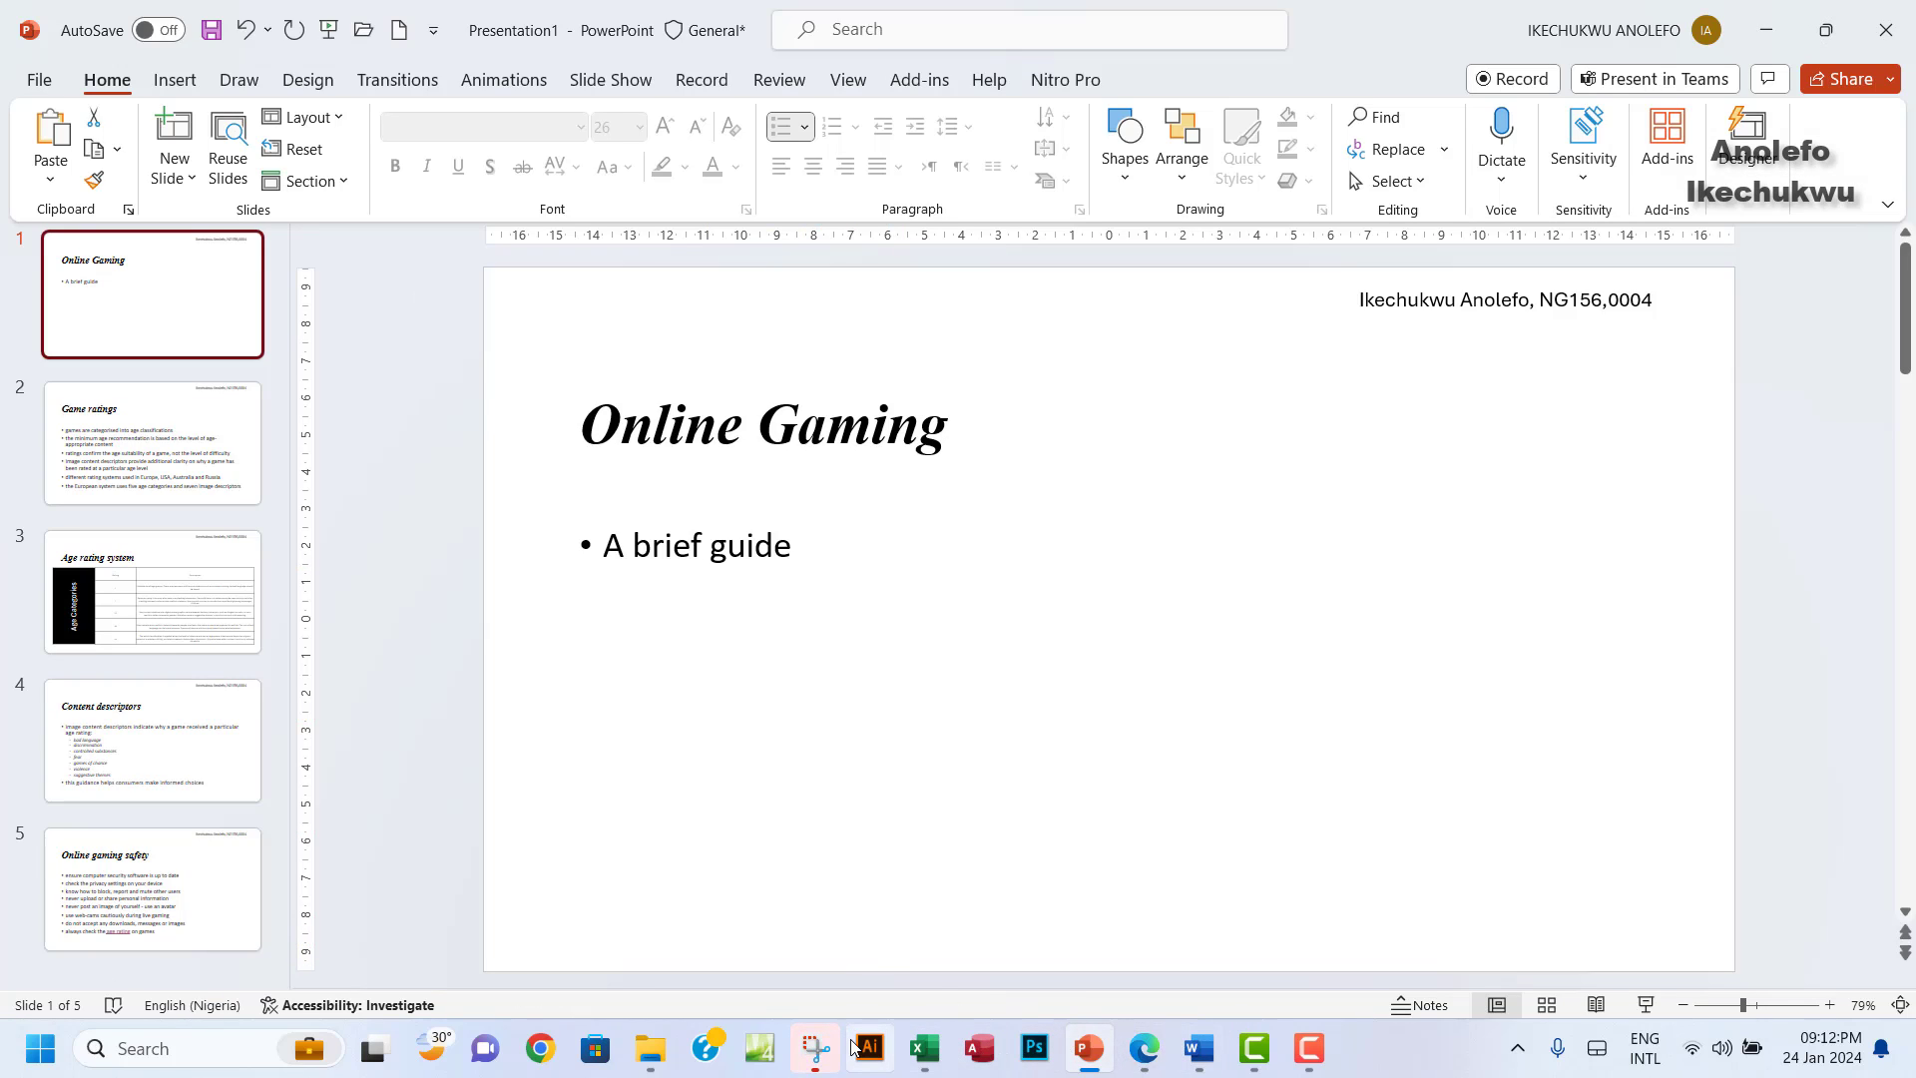
Switch to the exam paper PDF in Edge and highlight the whole text of question 31 in green.
click(1158, 1060)
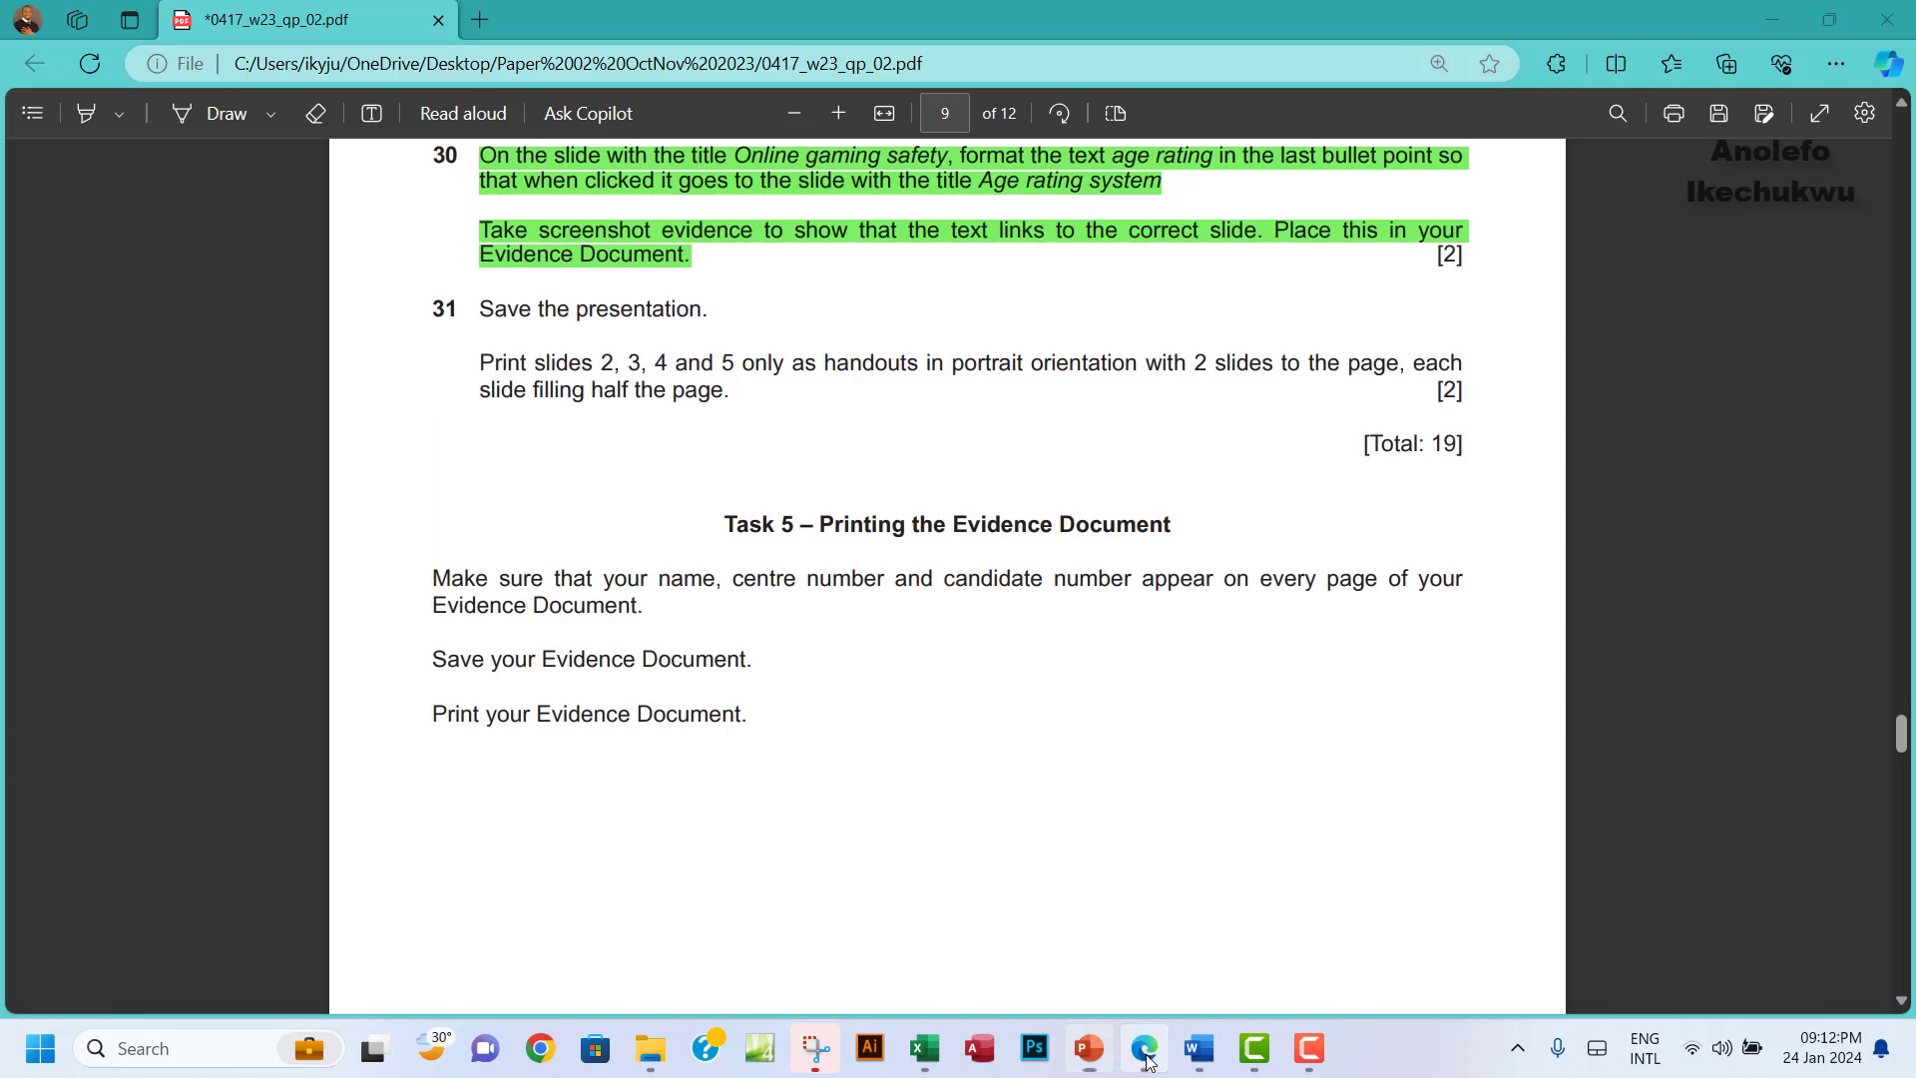
drag(493, 302, 734, 394)
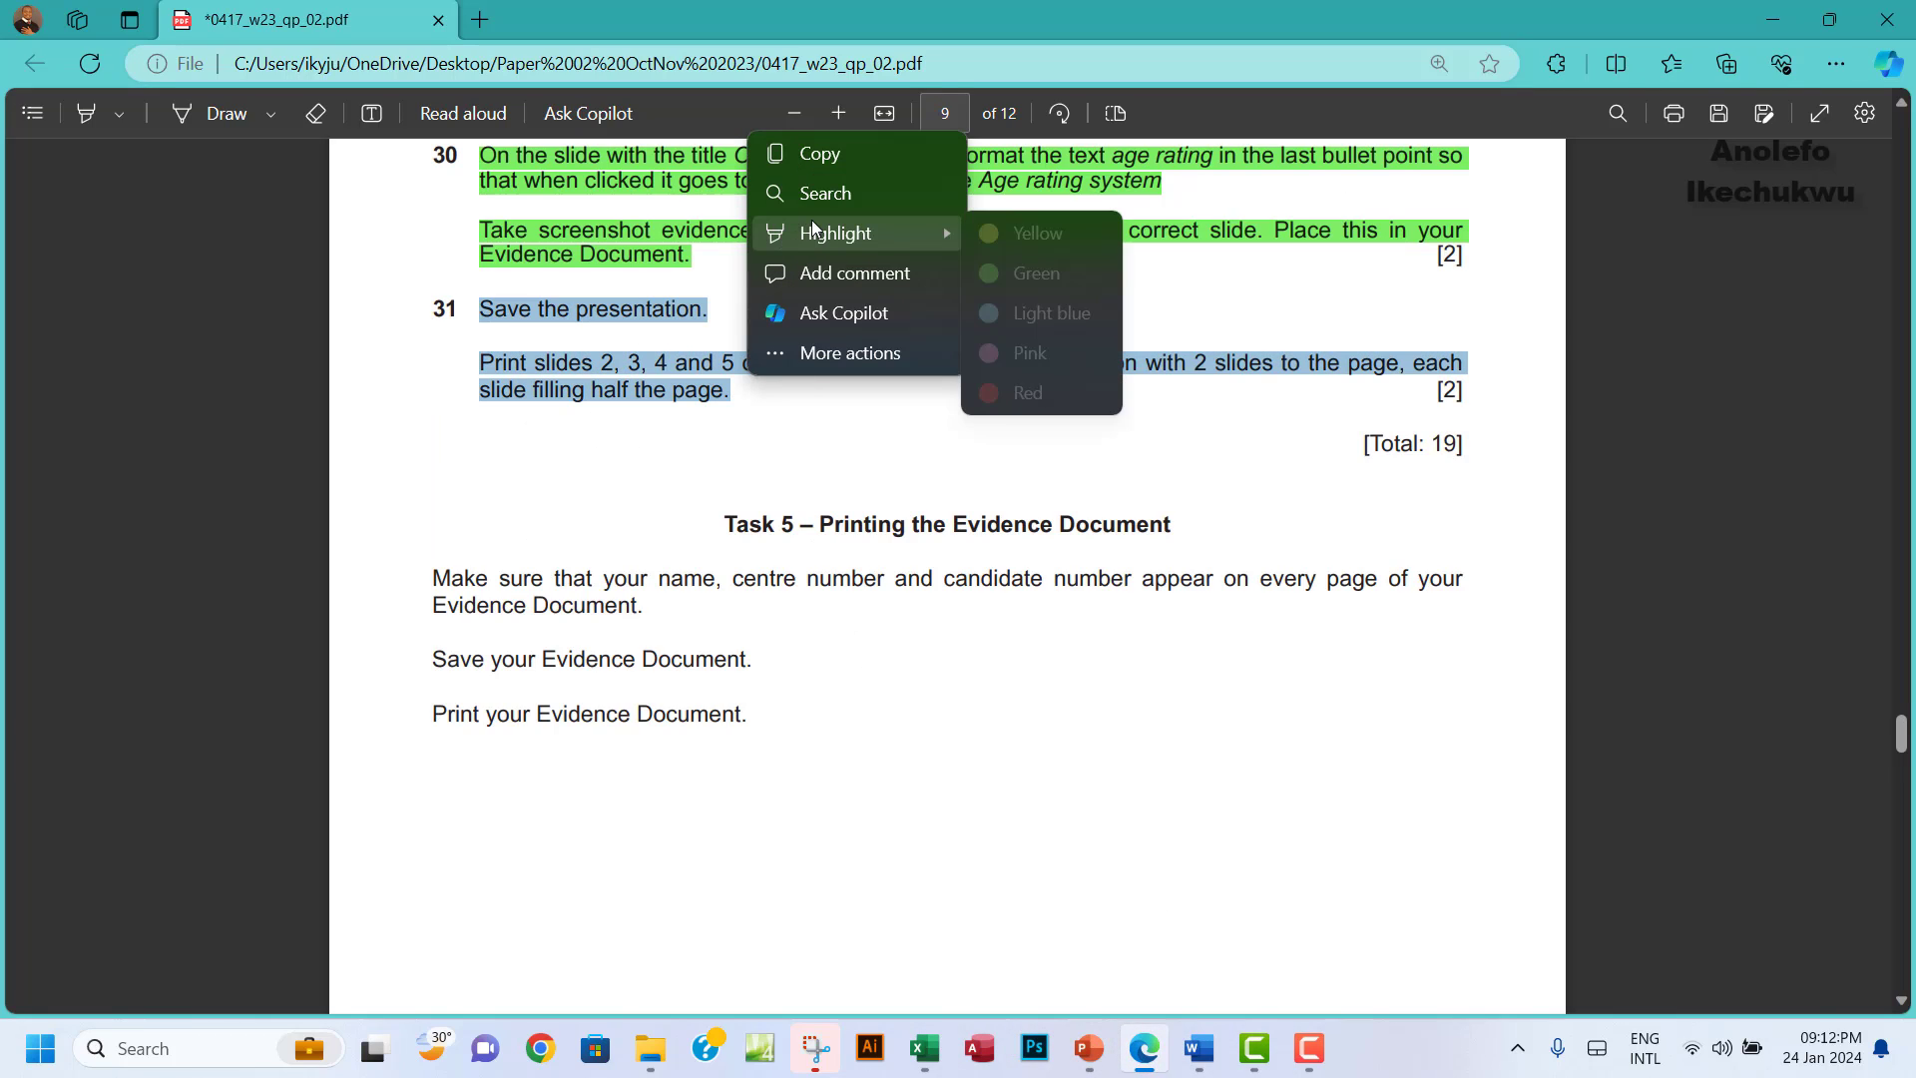
click(1020, 274)
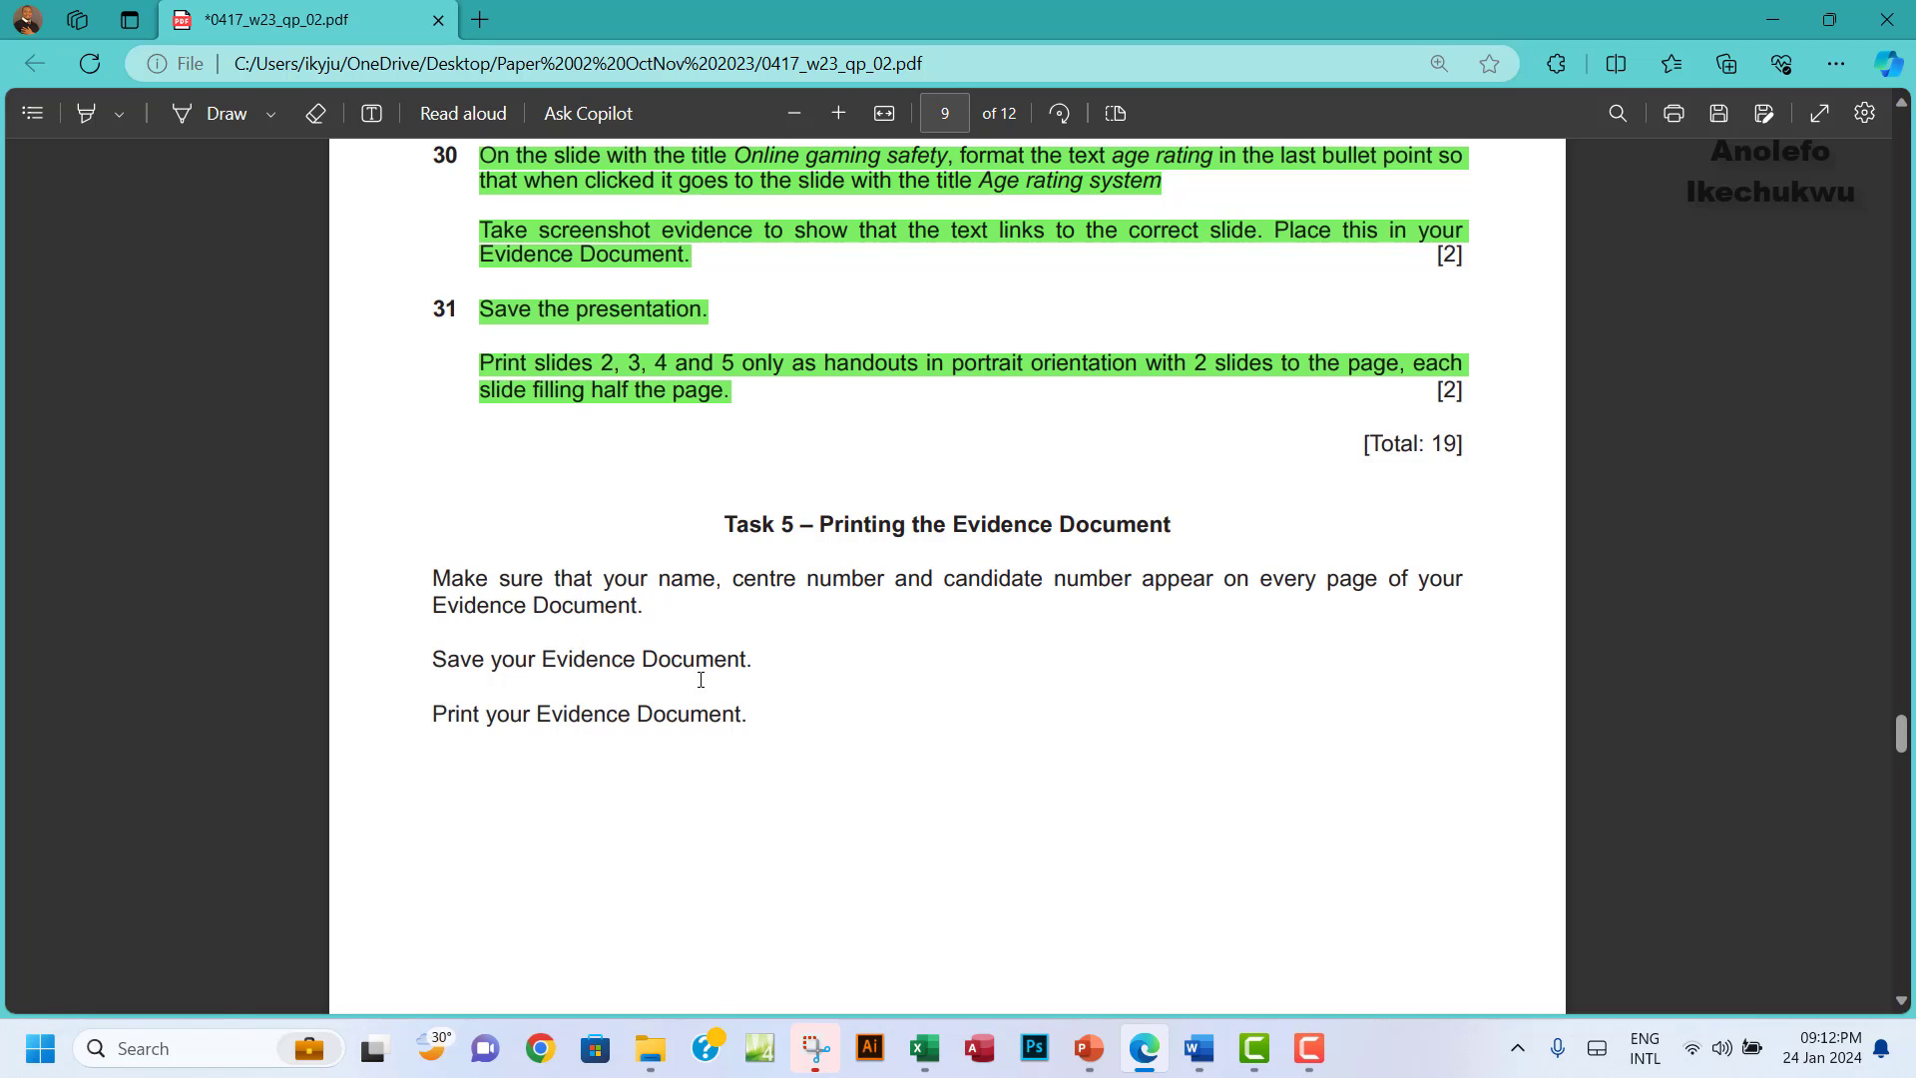
Read the Task 5 instructions on naming, saving and printing the Evidence Document.
drag(433, 717, 748, 717)
click(460, 589)
drag(433, 584, 750, 717)
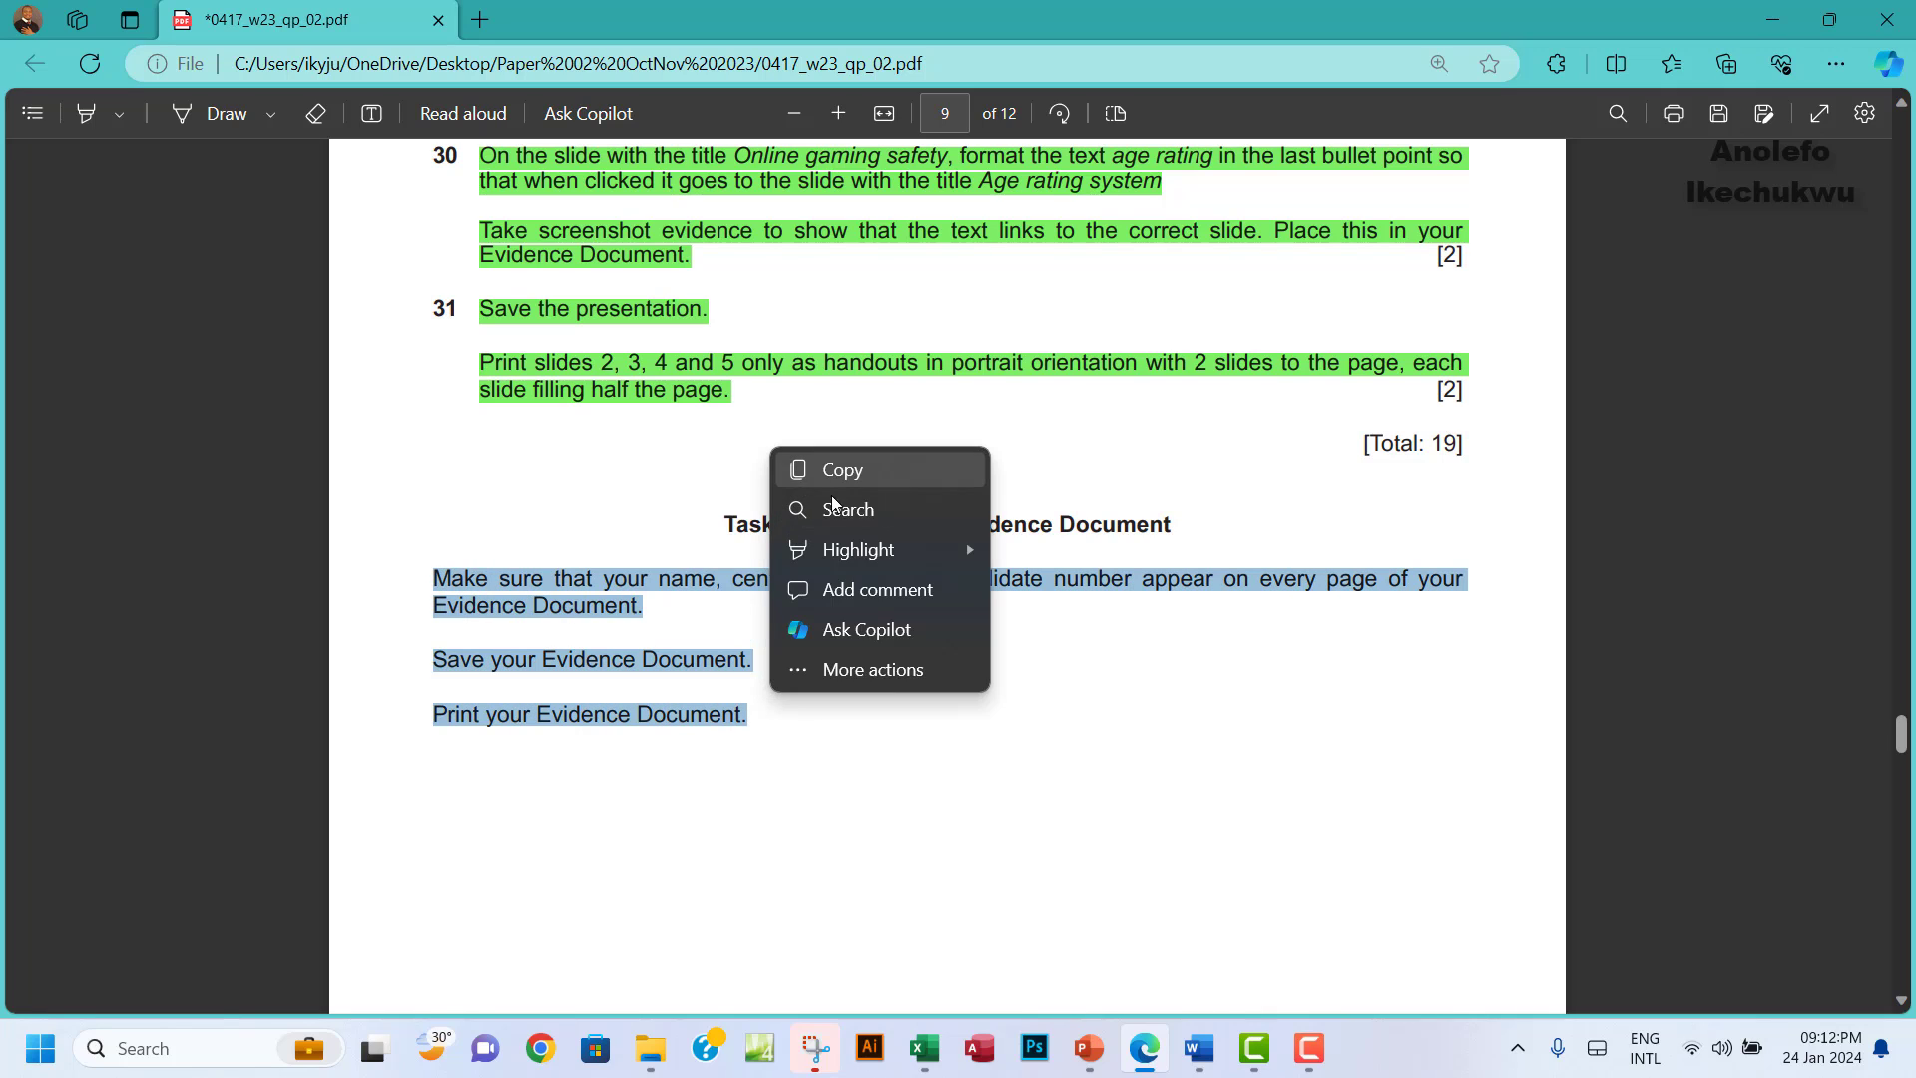
click(1055, 705)
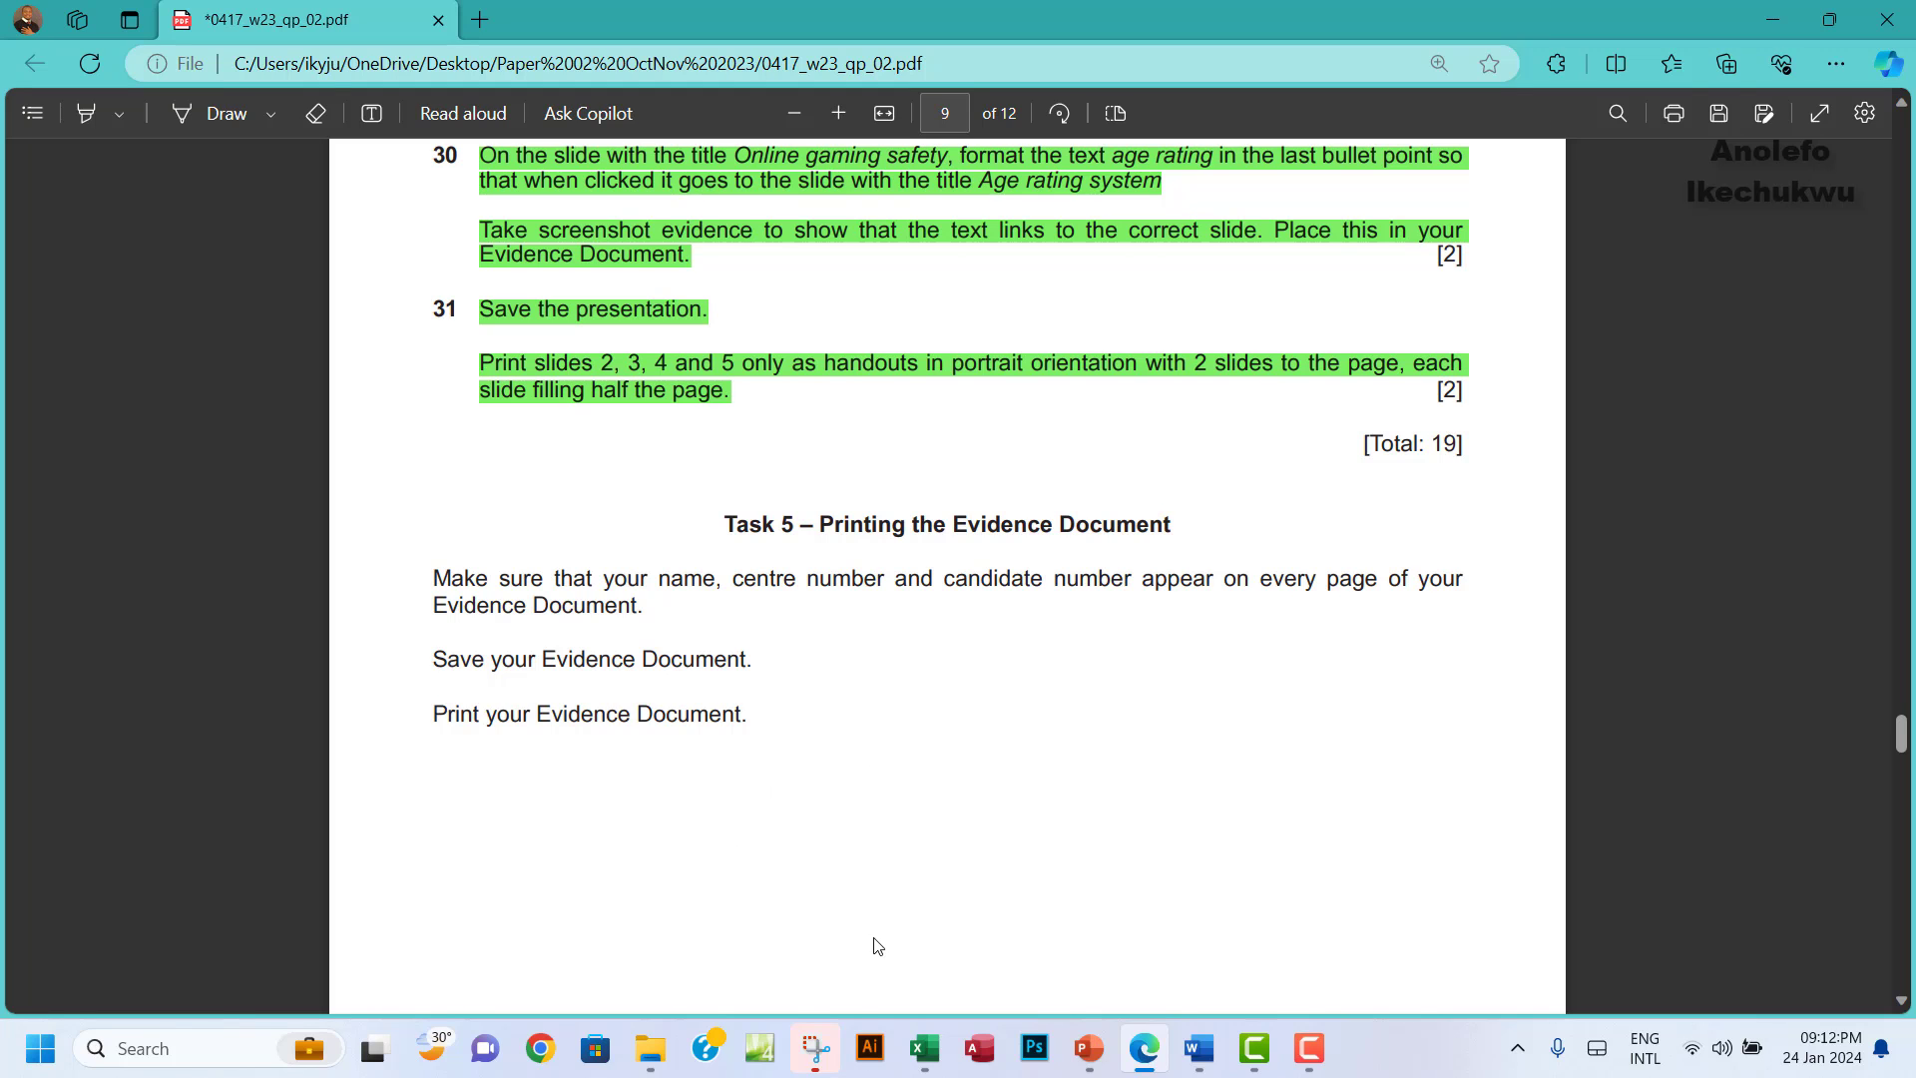
Switch to PowerPoint, print the handouts of slides 2-5 to PDF and choose the workarea folder inside 0417_w23_sf_02 as destination.
click(1098, 1064)
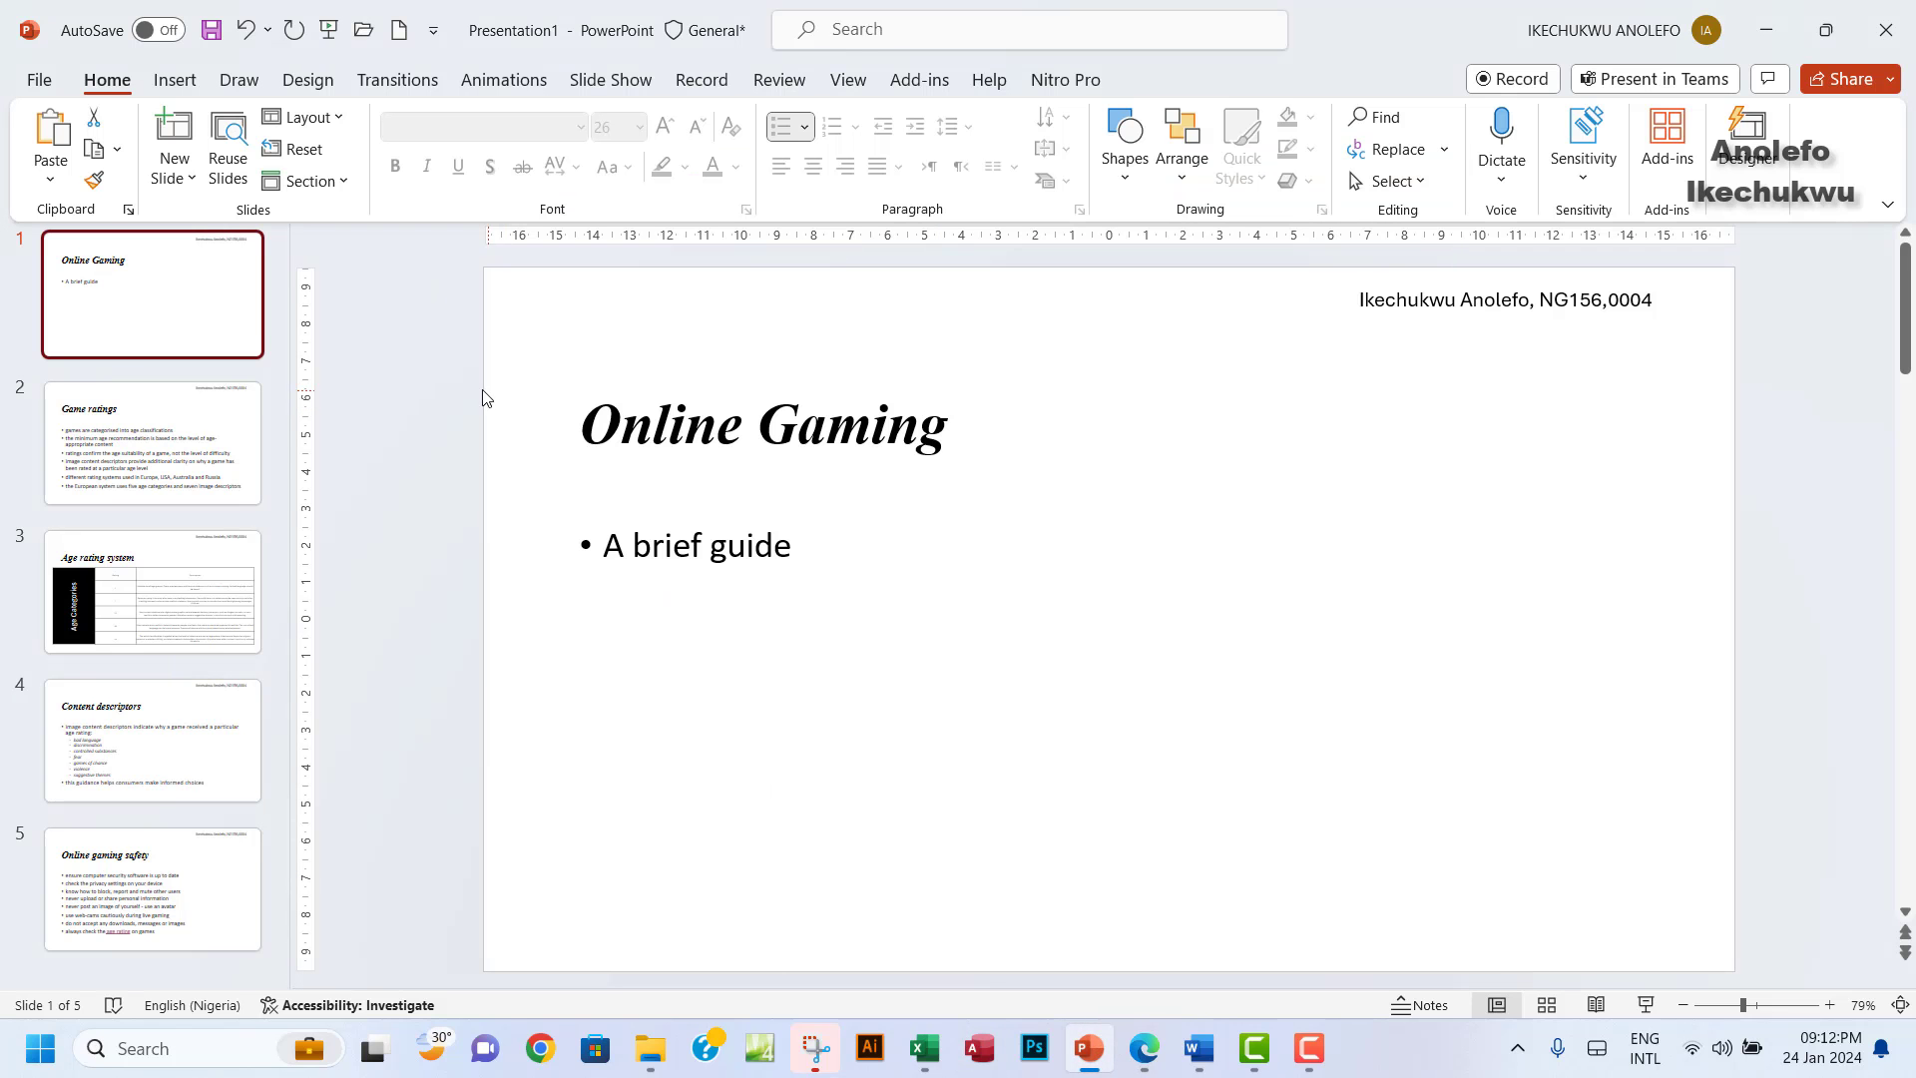
click(34, 76)
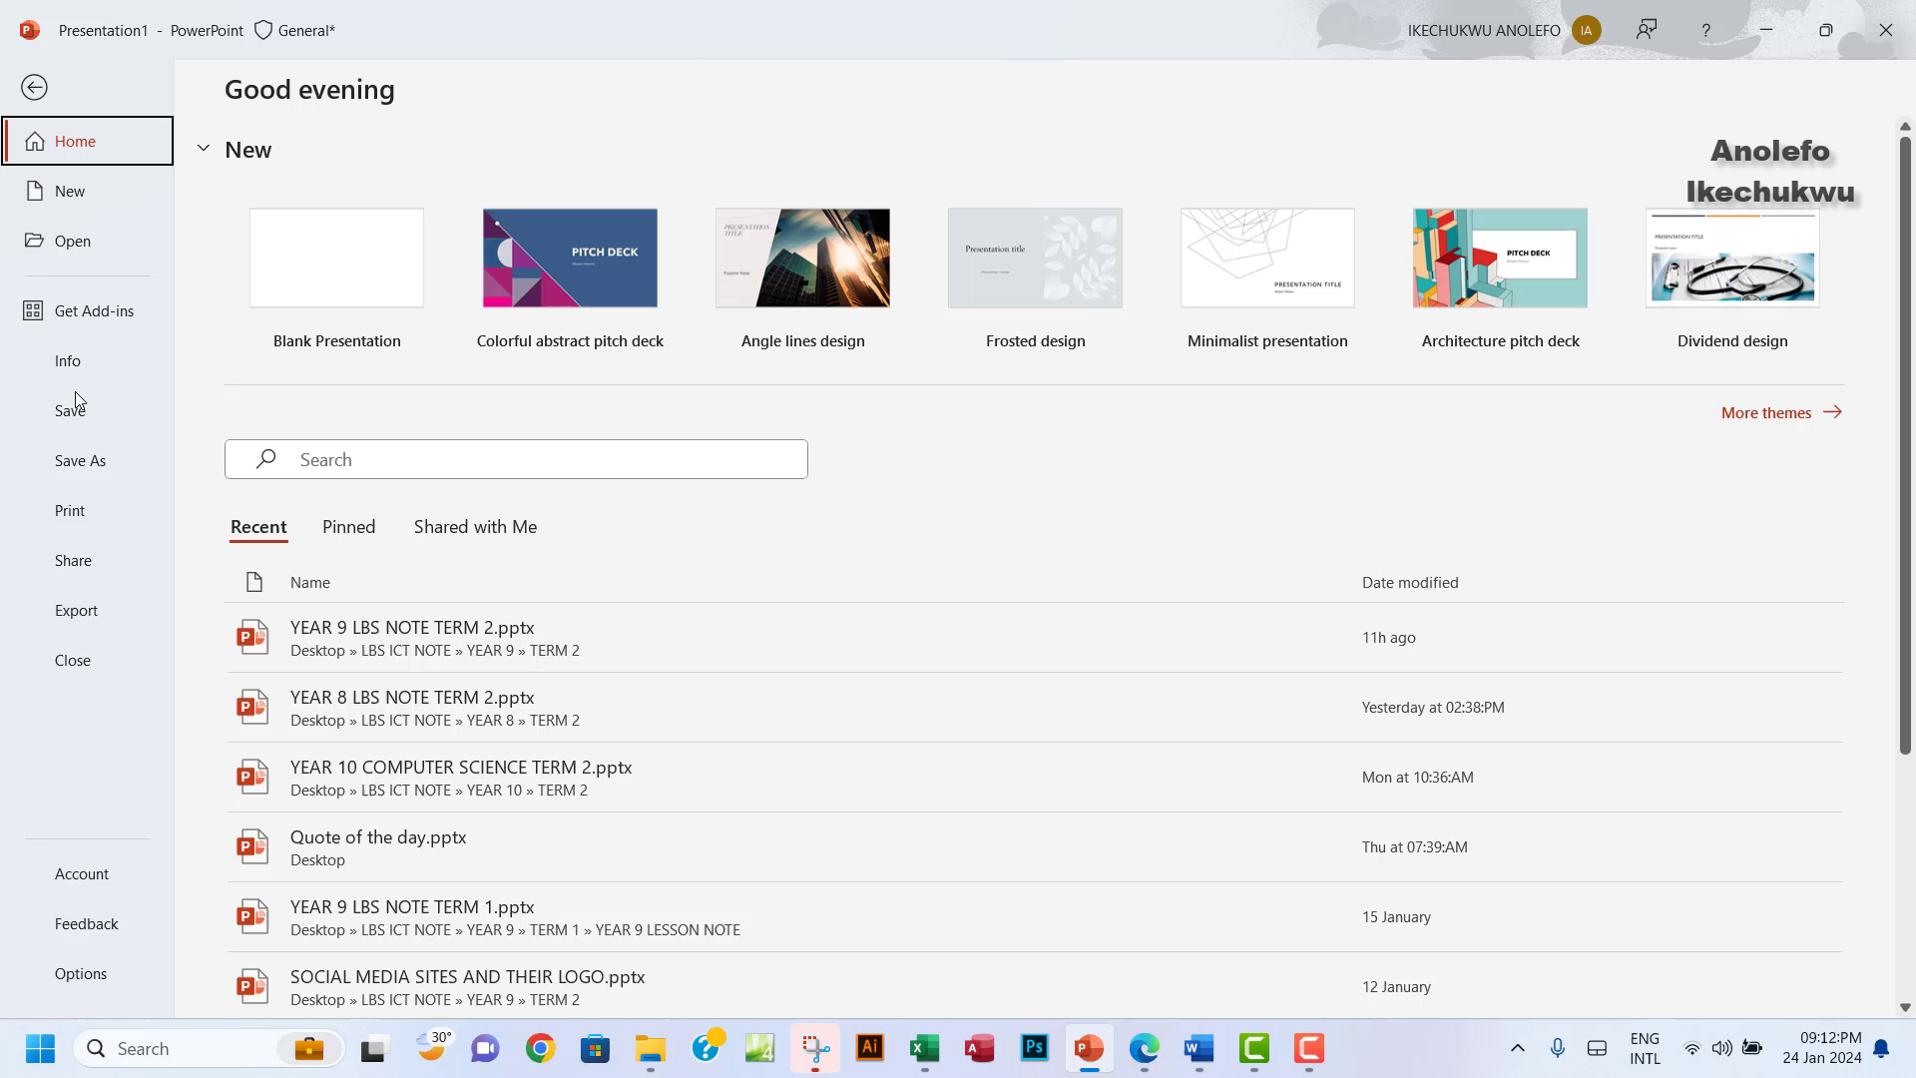
click(82, 507)
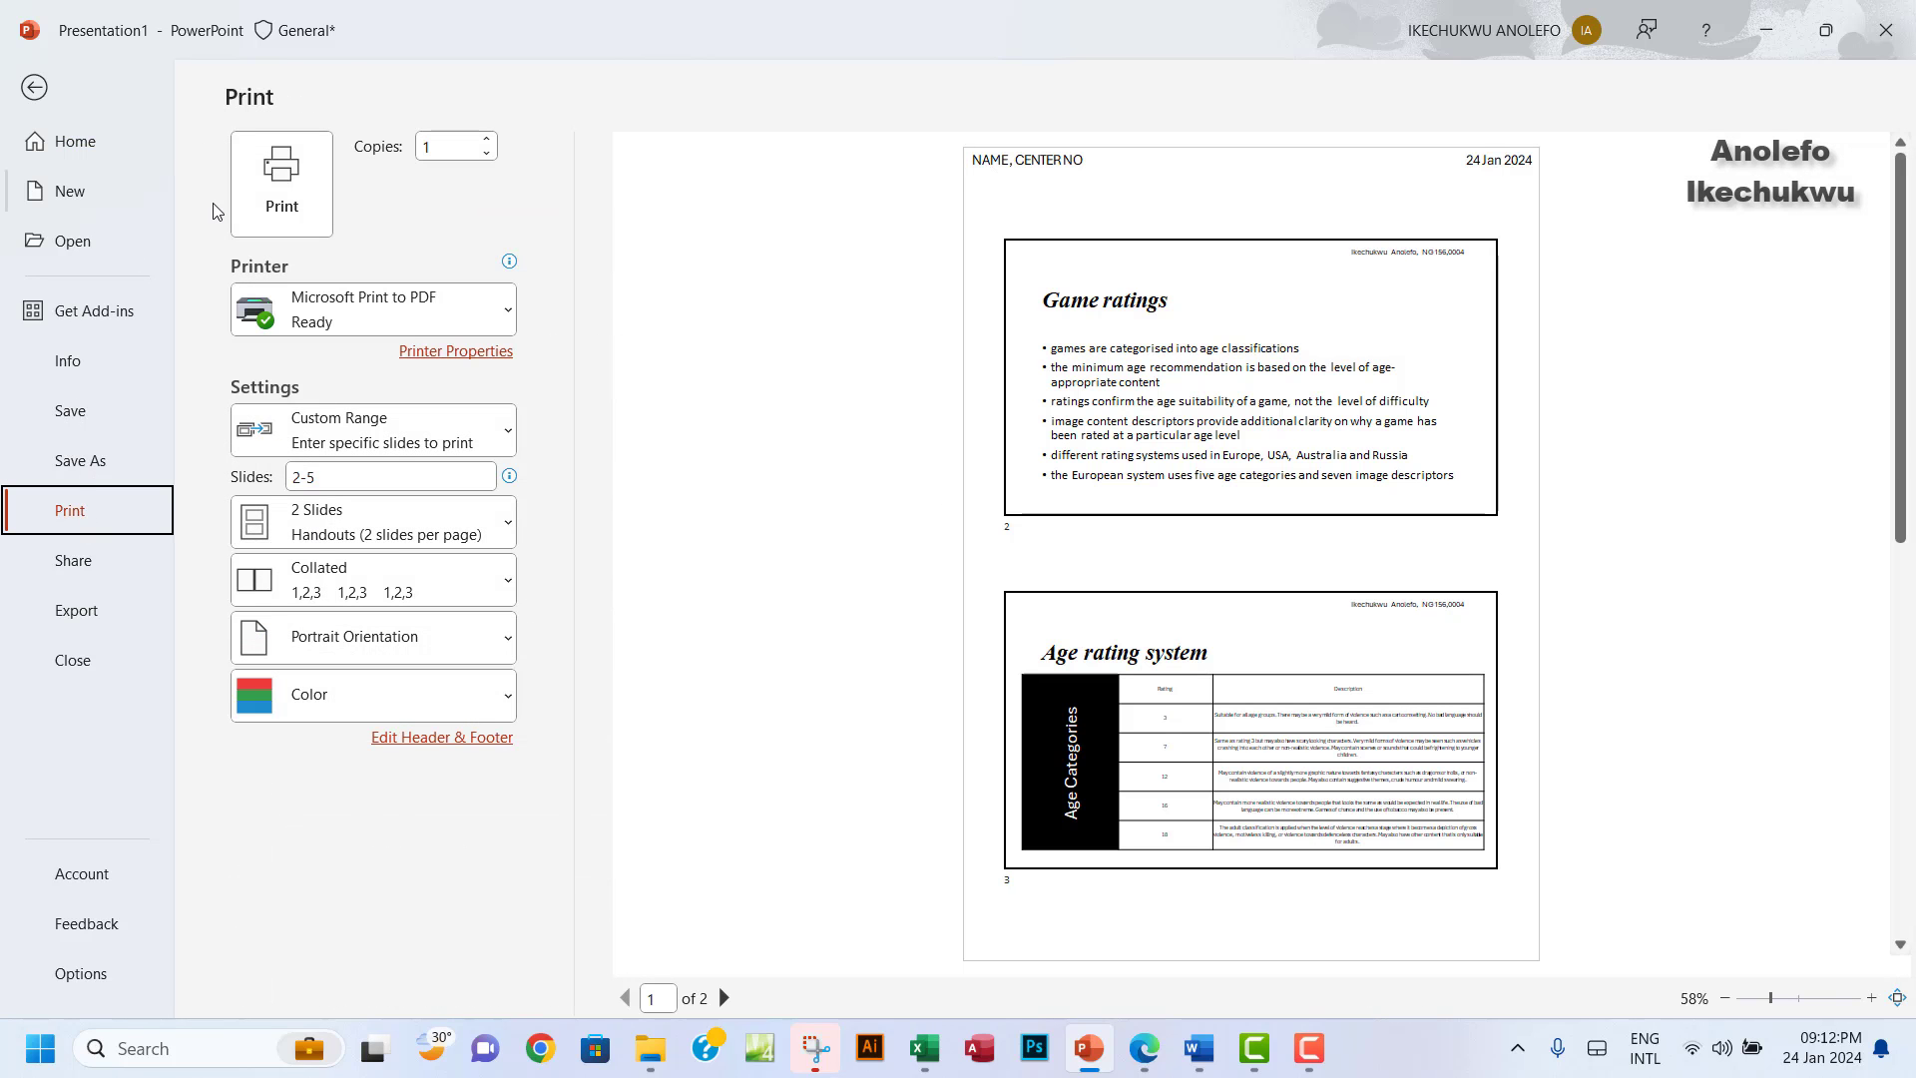
click(298, 216)
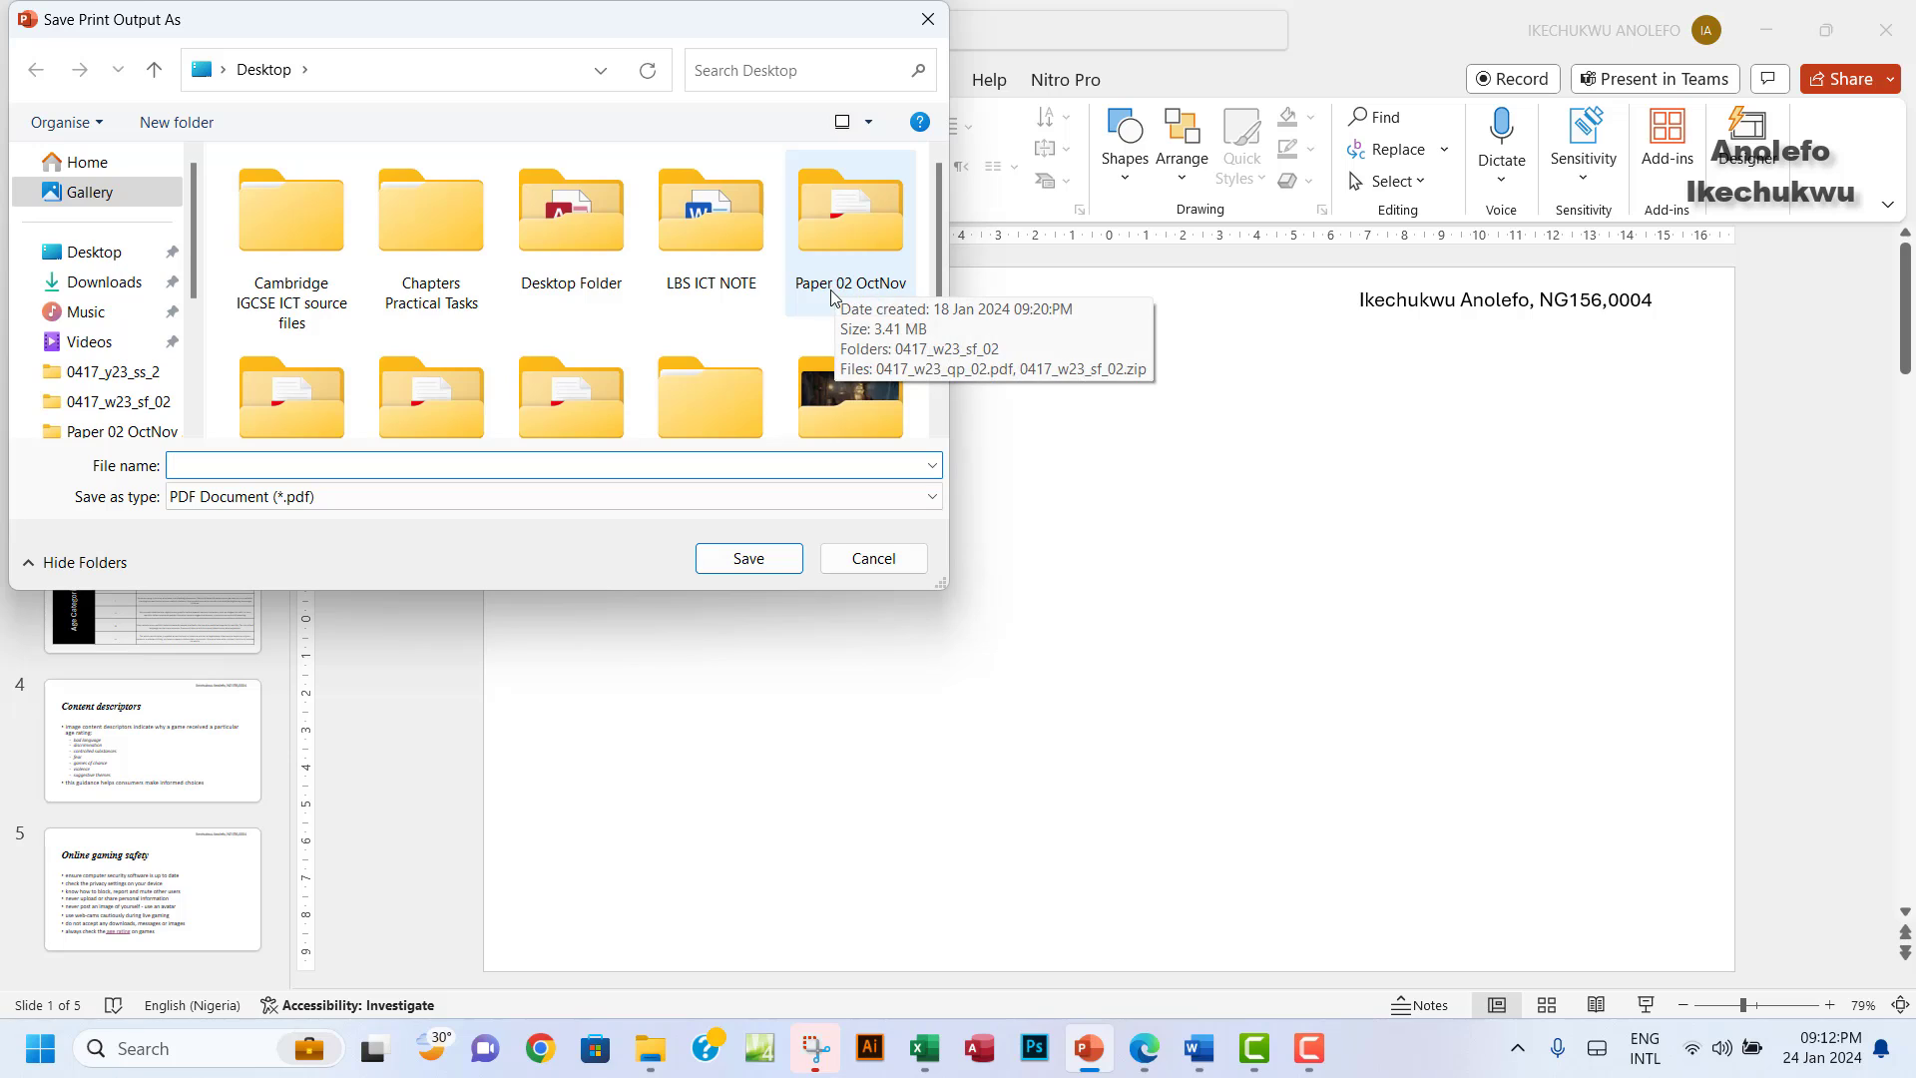
double_click(864, 288)
double_click(302, 199)
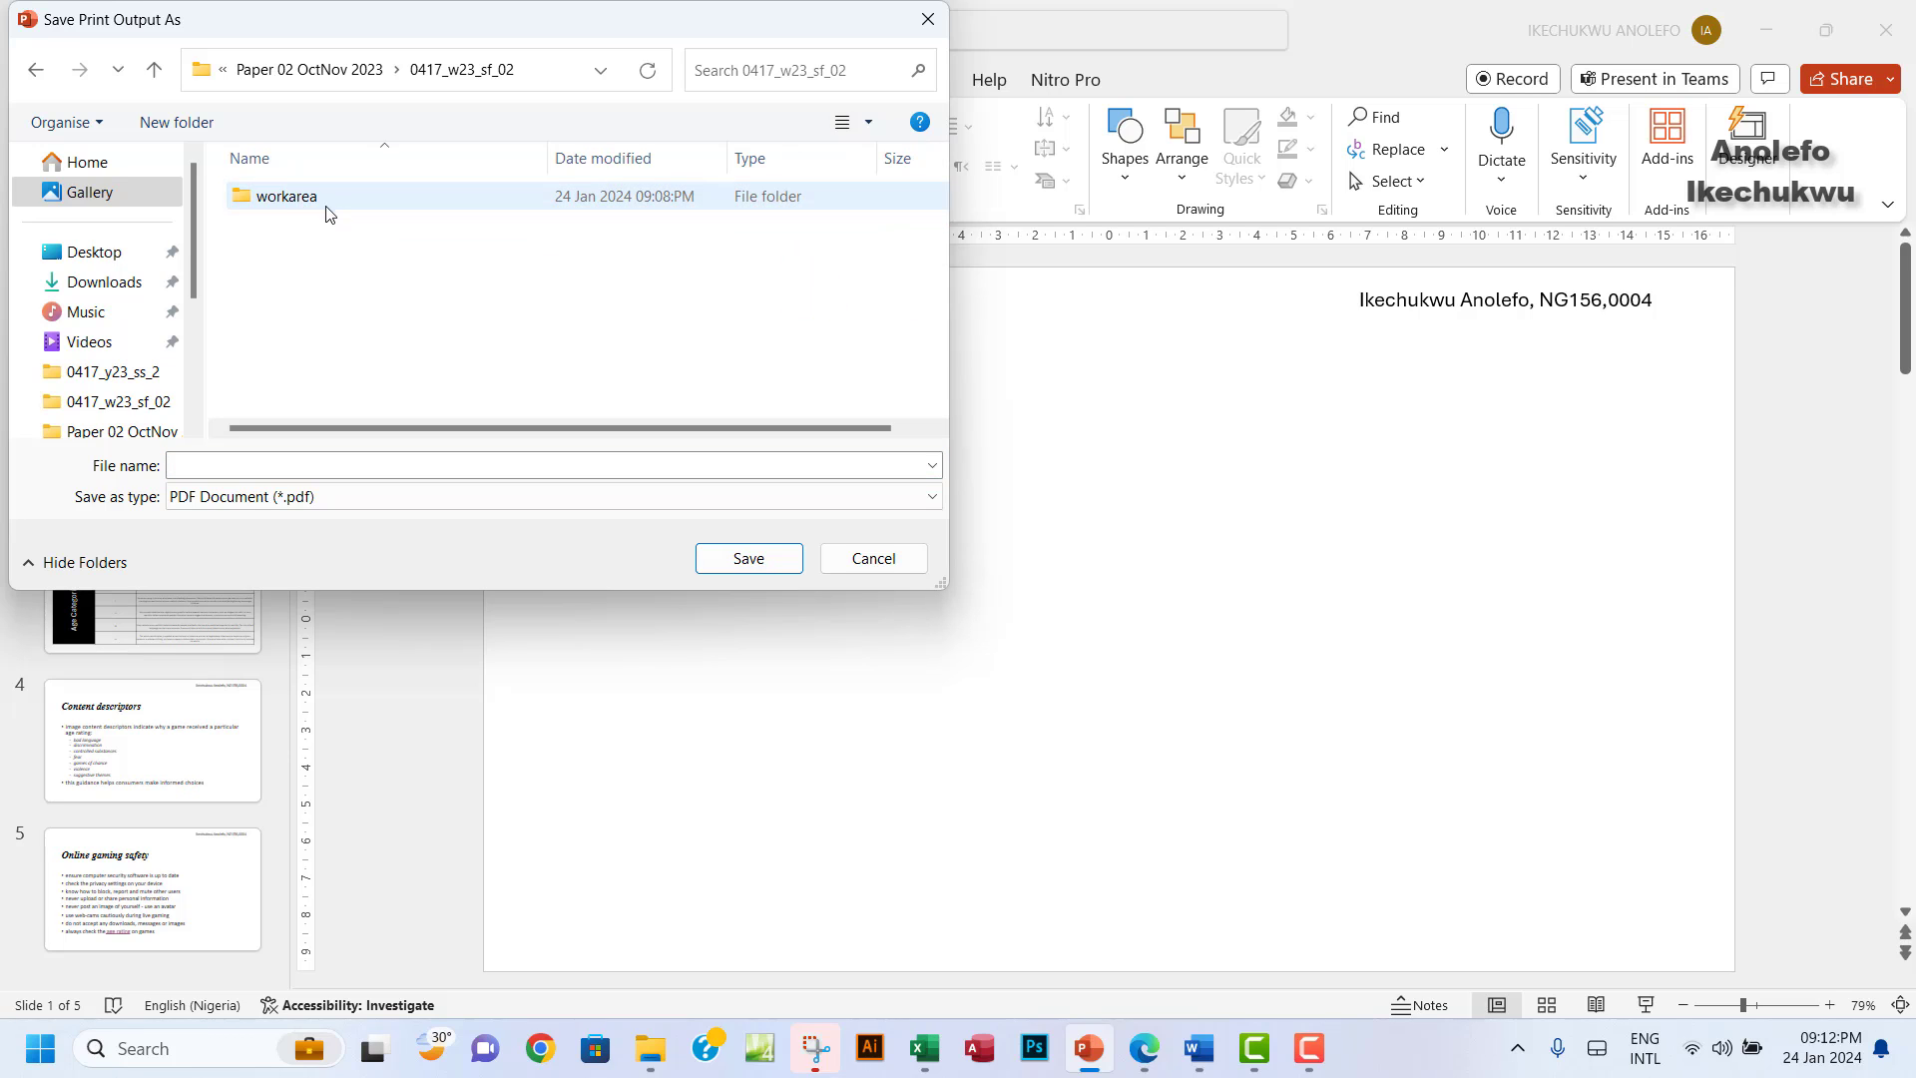
double_click(319, 200)
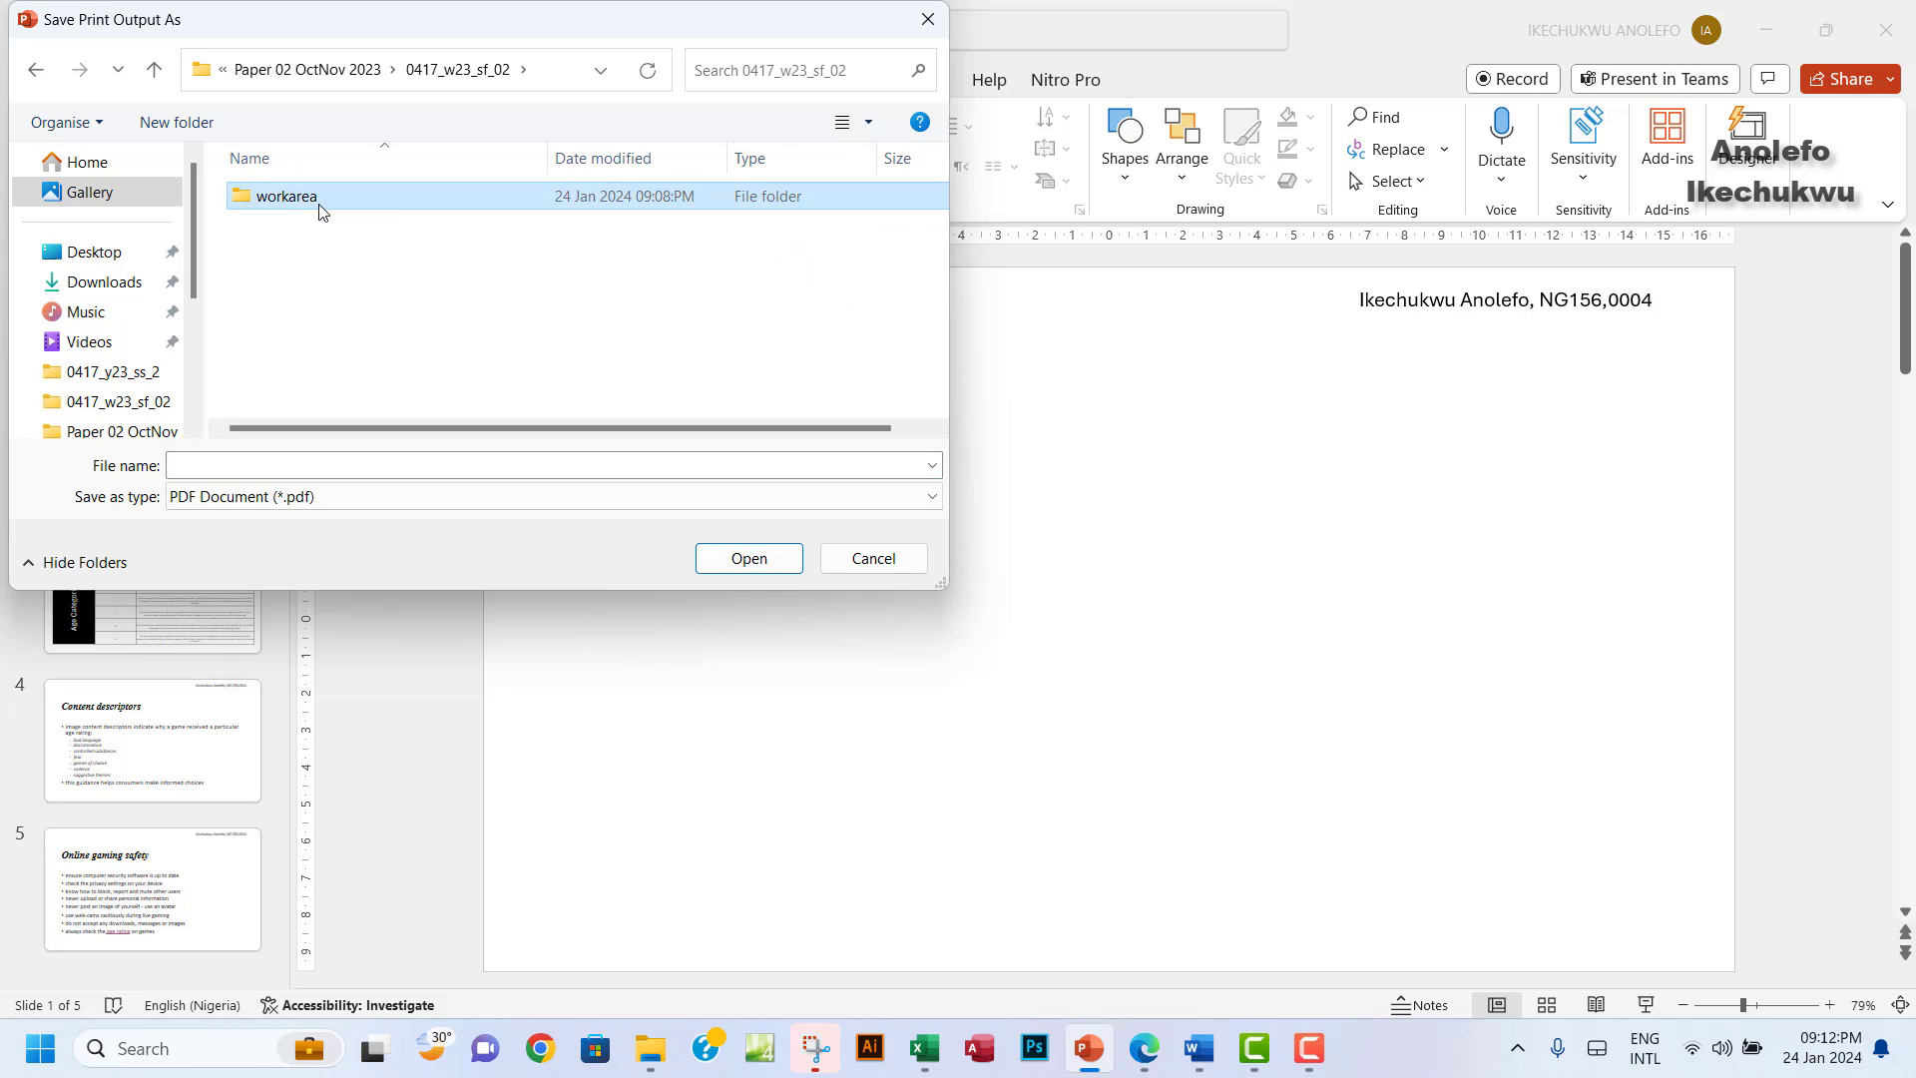
Check the question number in the exam paper and save the print output as STEP 31 PRINTOUT.
click(299, 464)
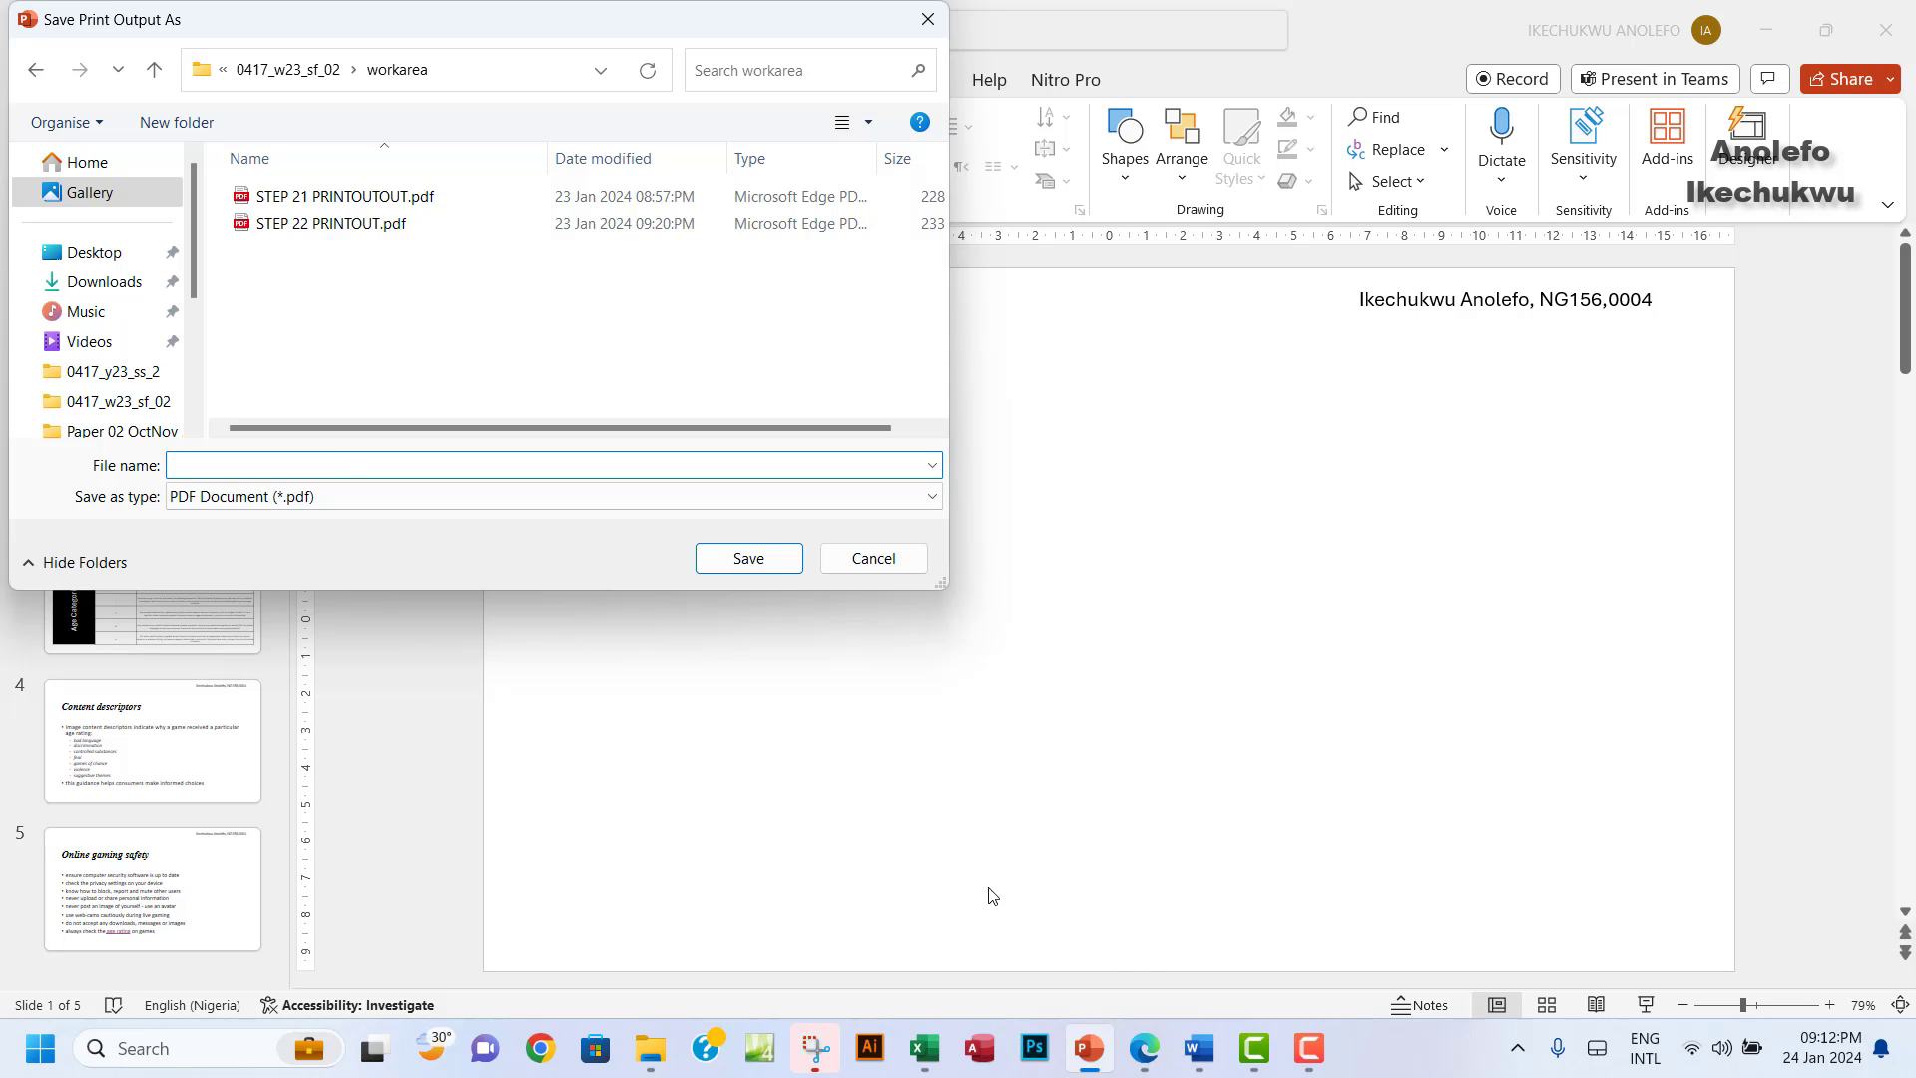
click(1144, 1059)
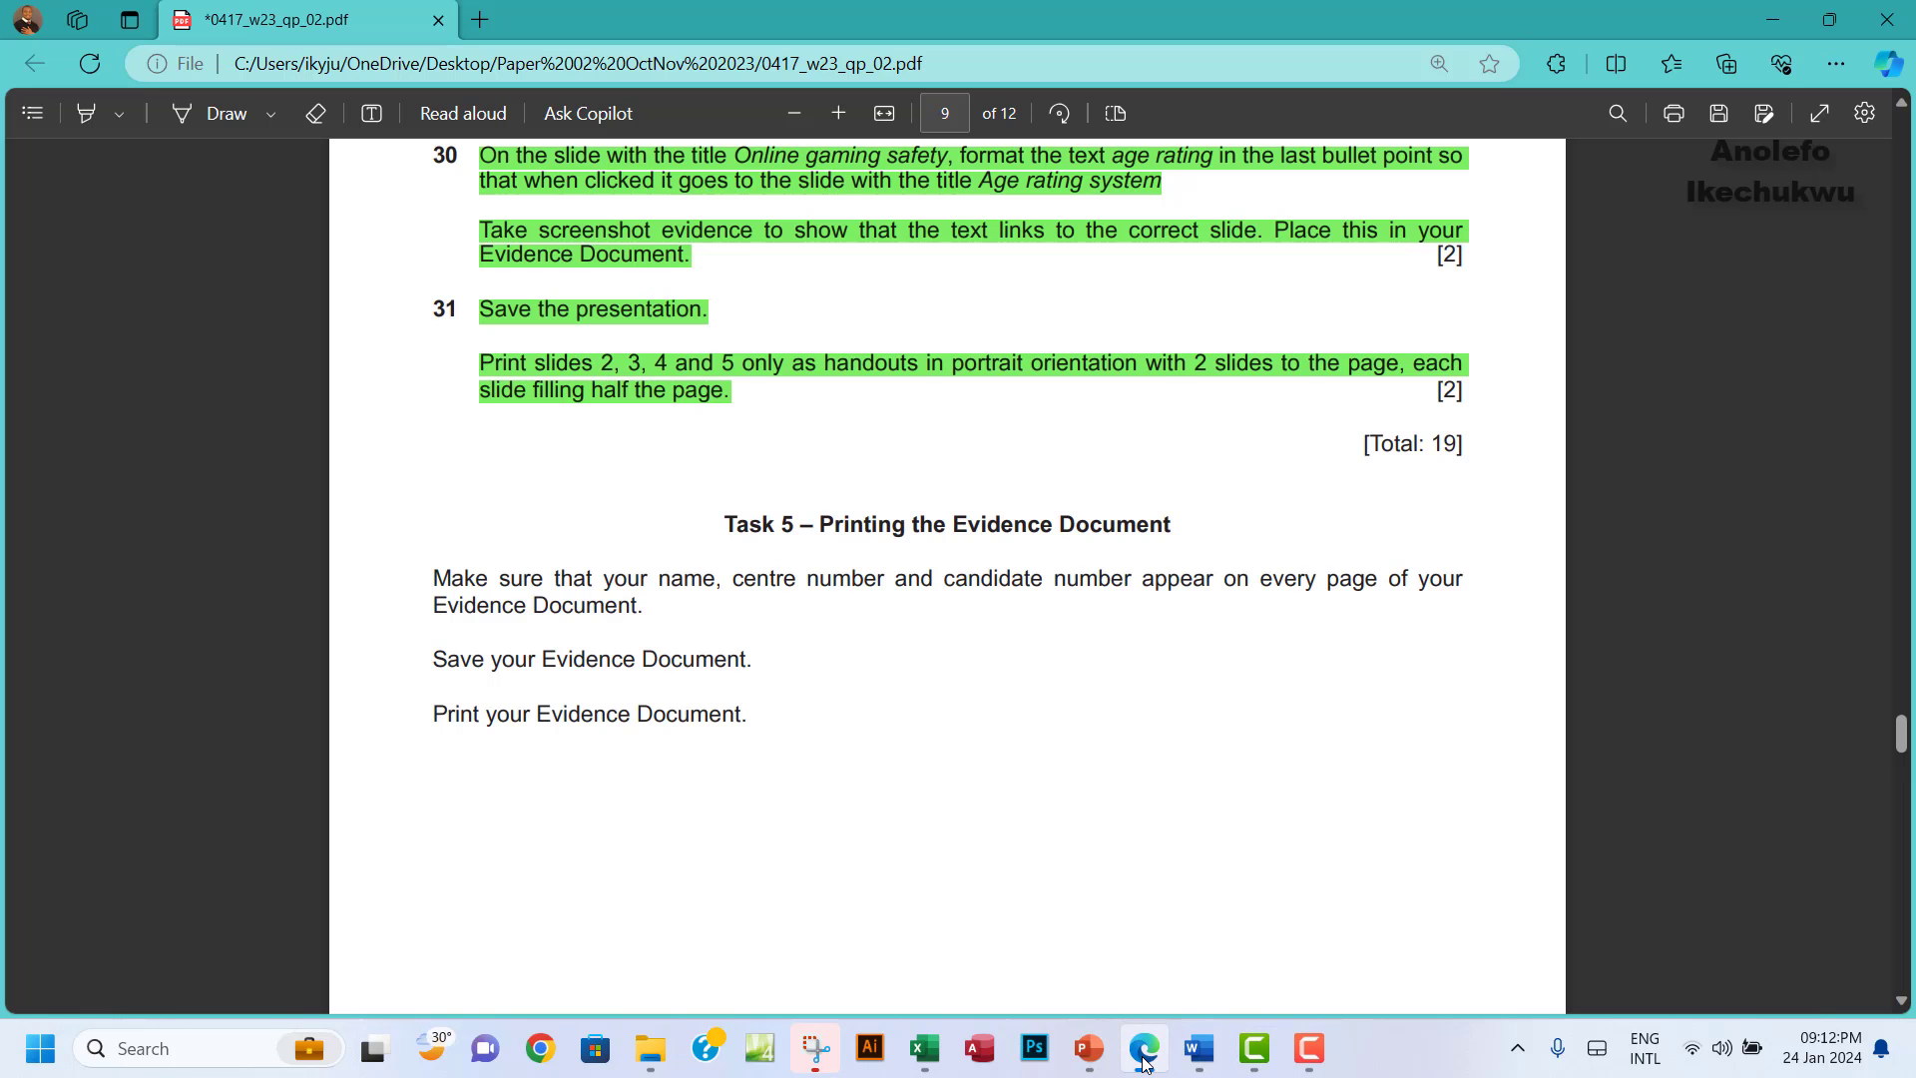
click(1144, 1059)
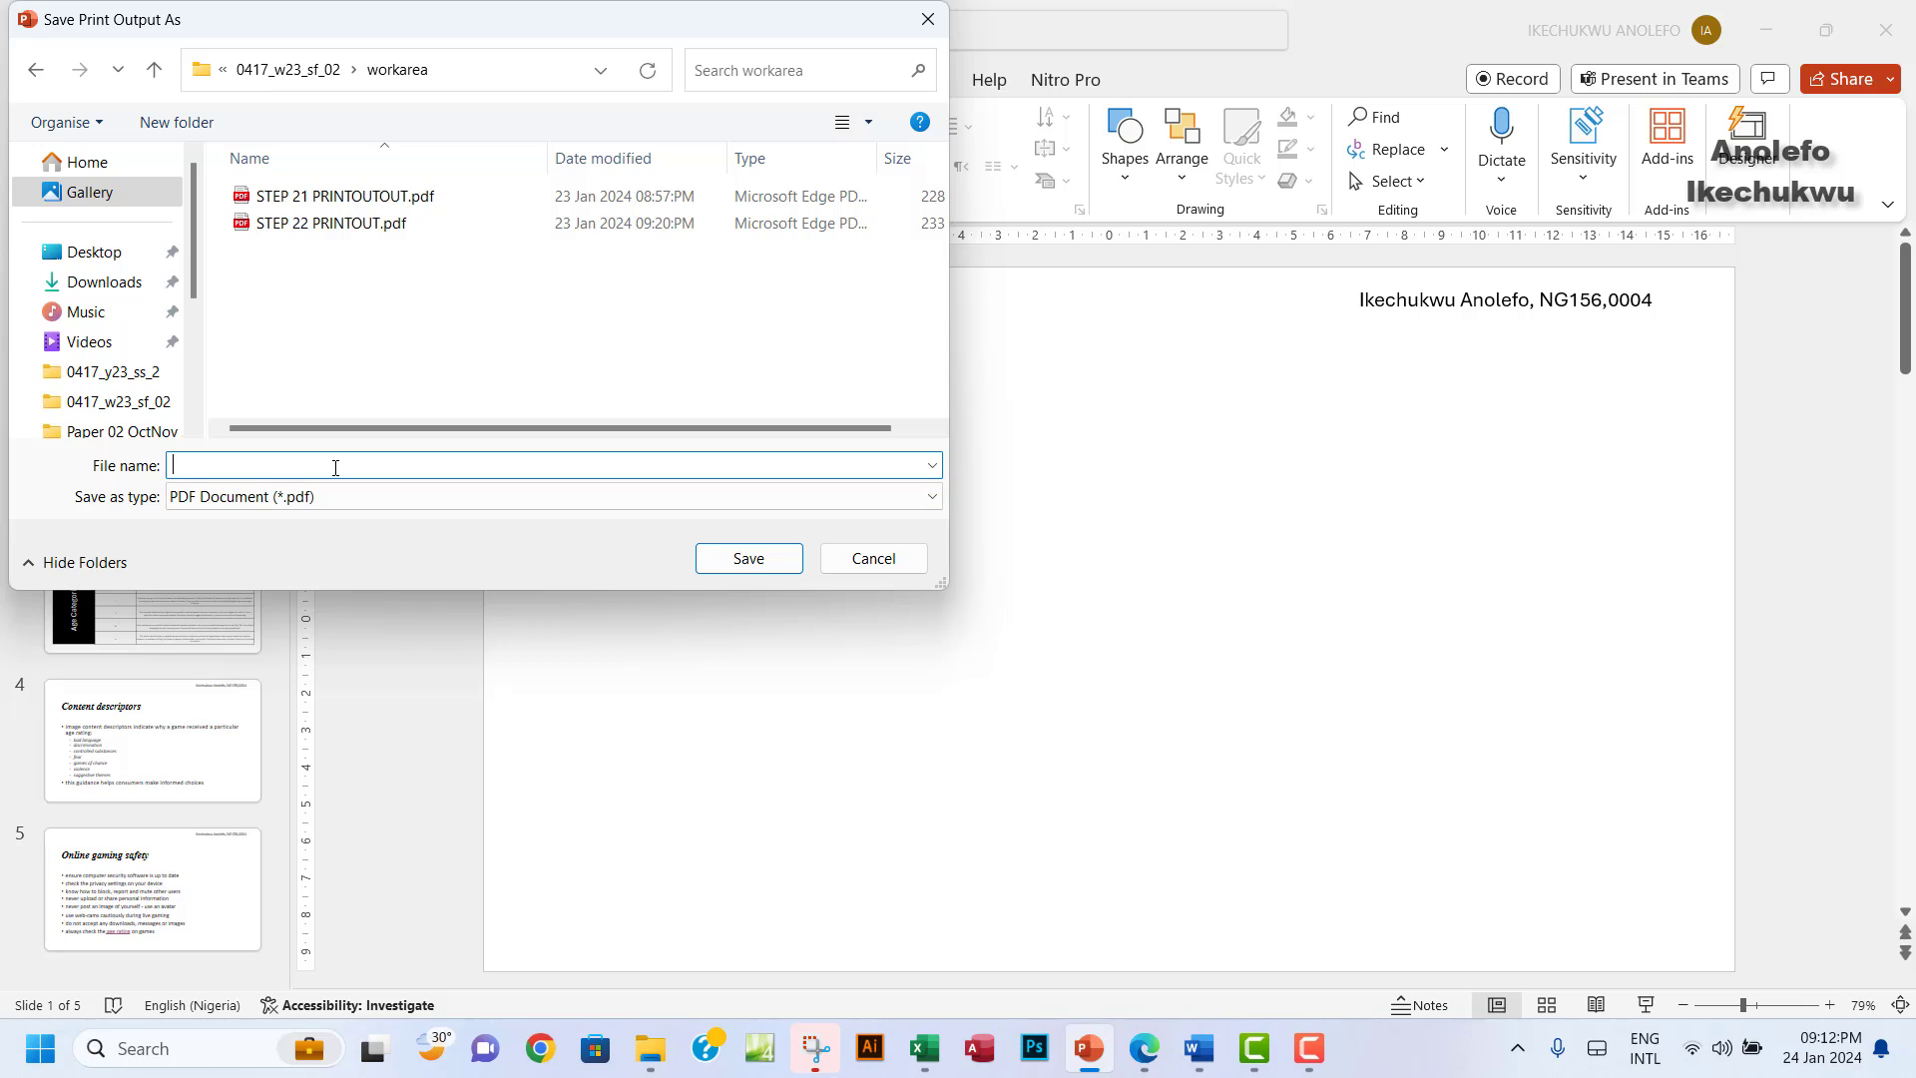
key(BackSpace)
key(BackSpace)
text(STE)
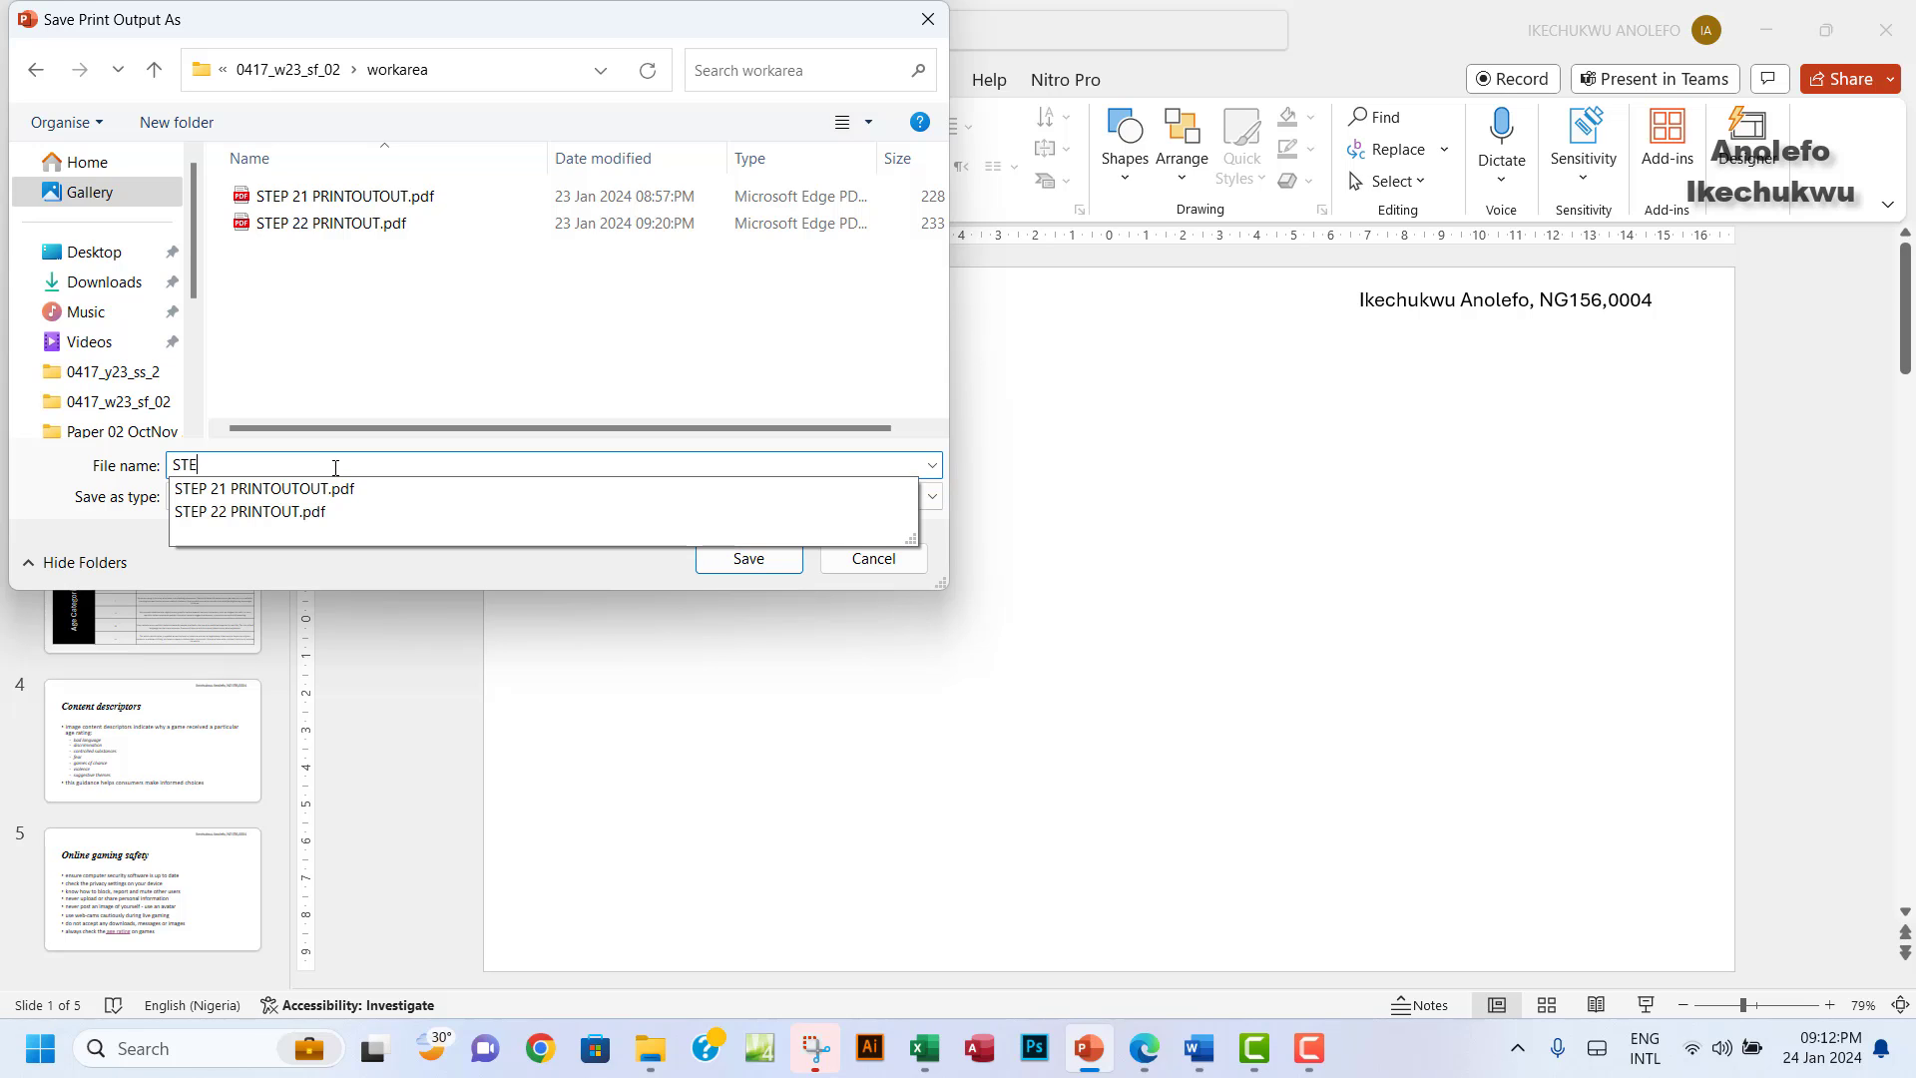
text(P 31 PRINTOUT)
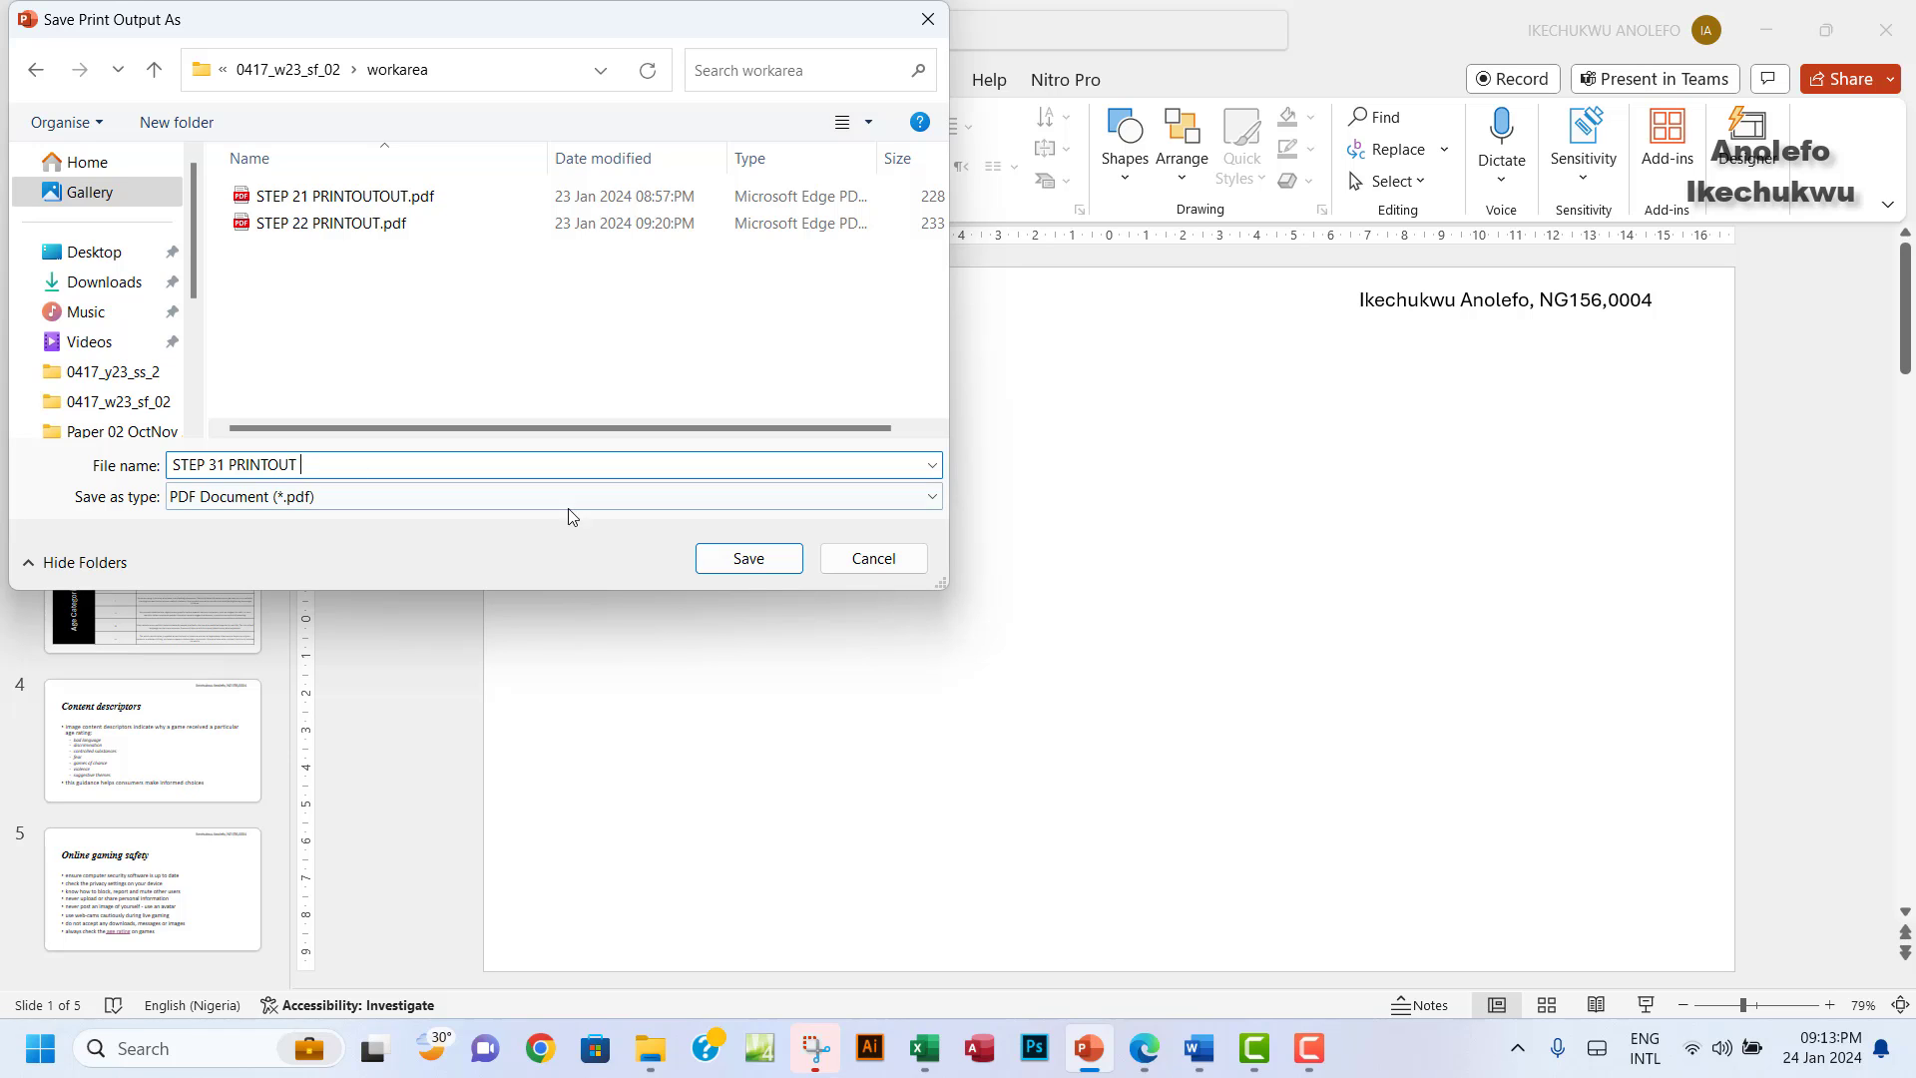
click(758, 564)
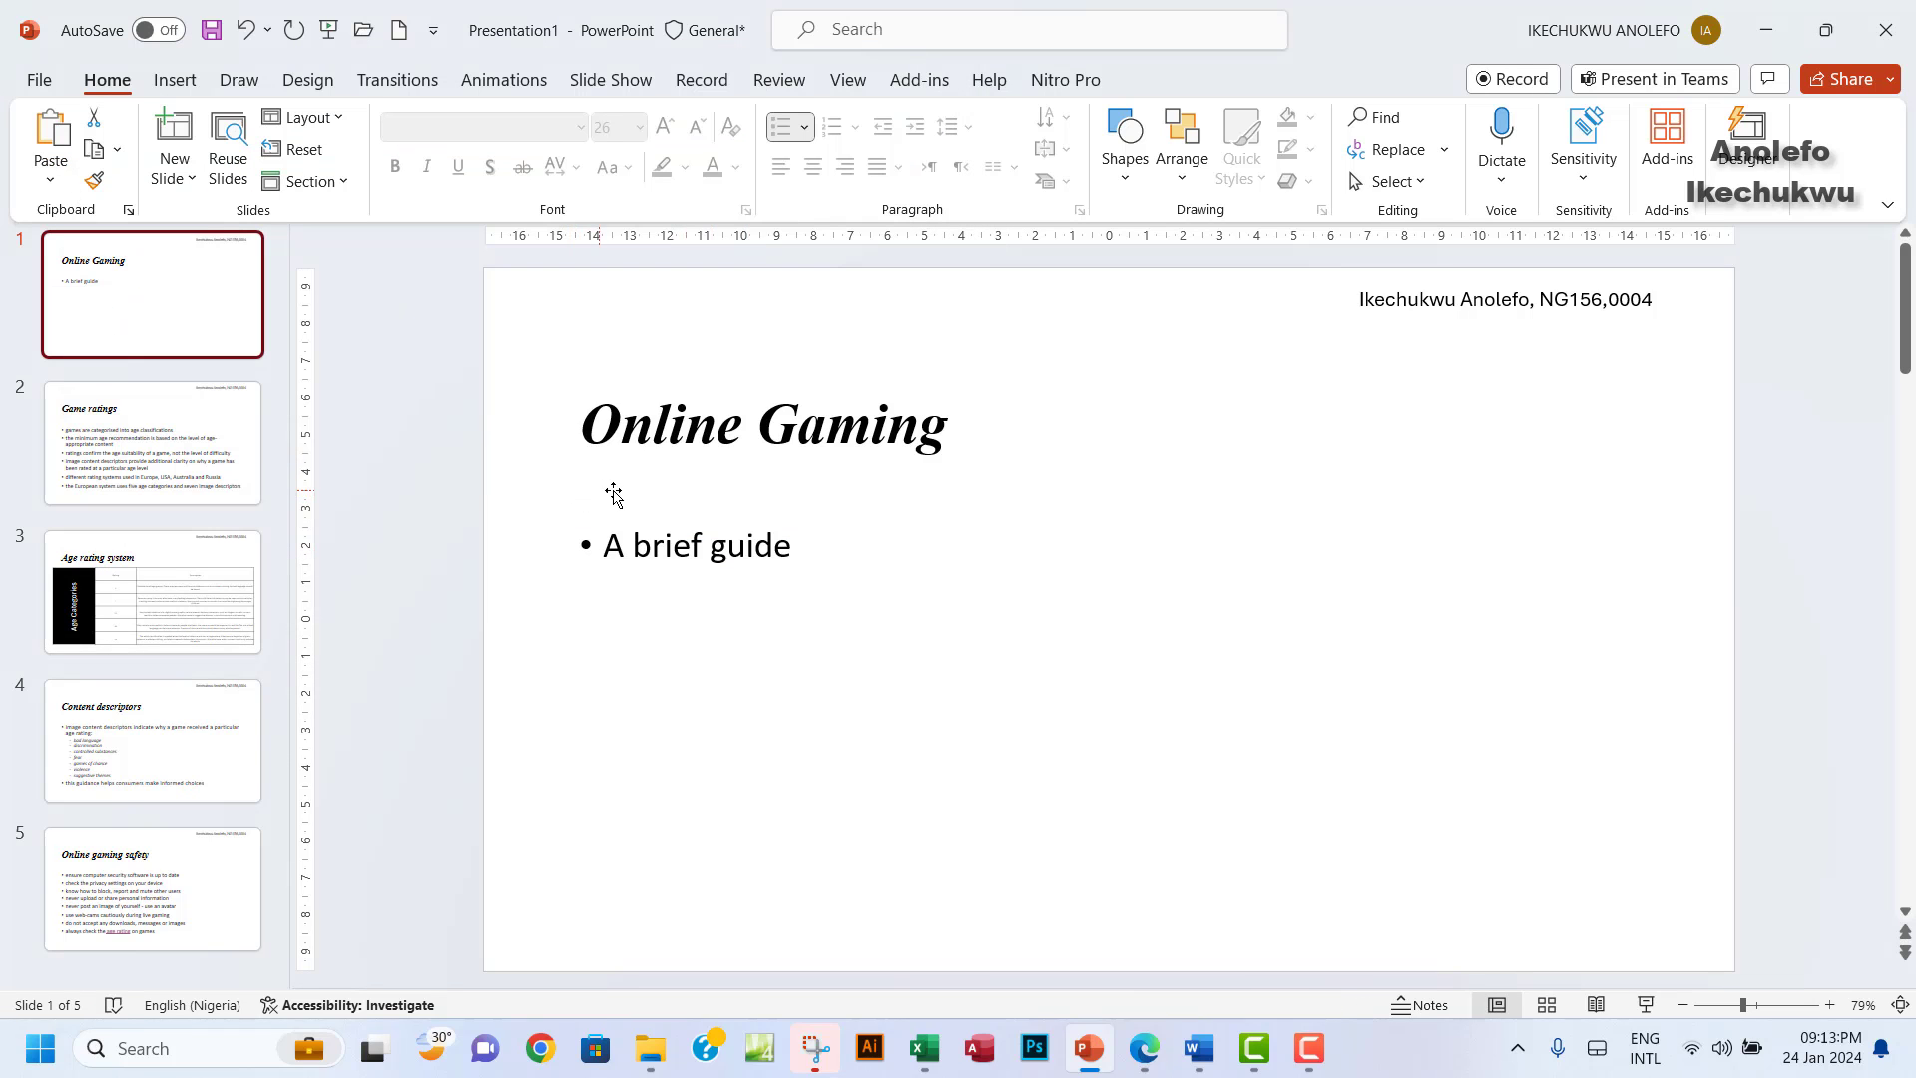
Open STEP 31 PRINTOUT.pdf from the workarea folder in File Explorer and check the header on its first page.
click(673, 1040)
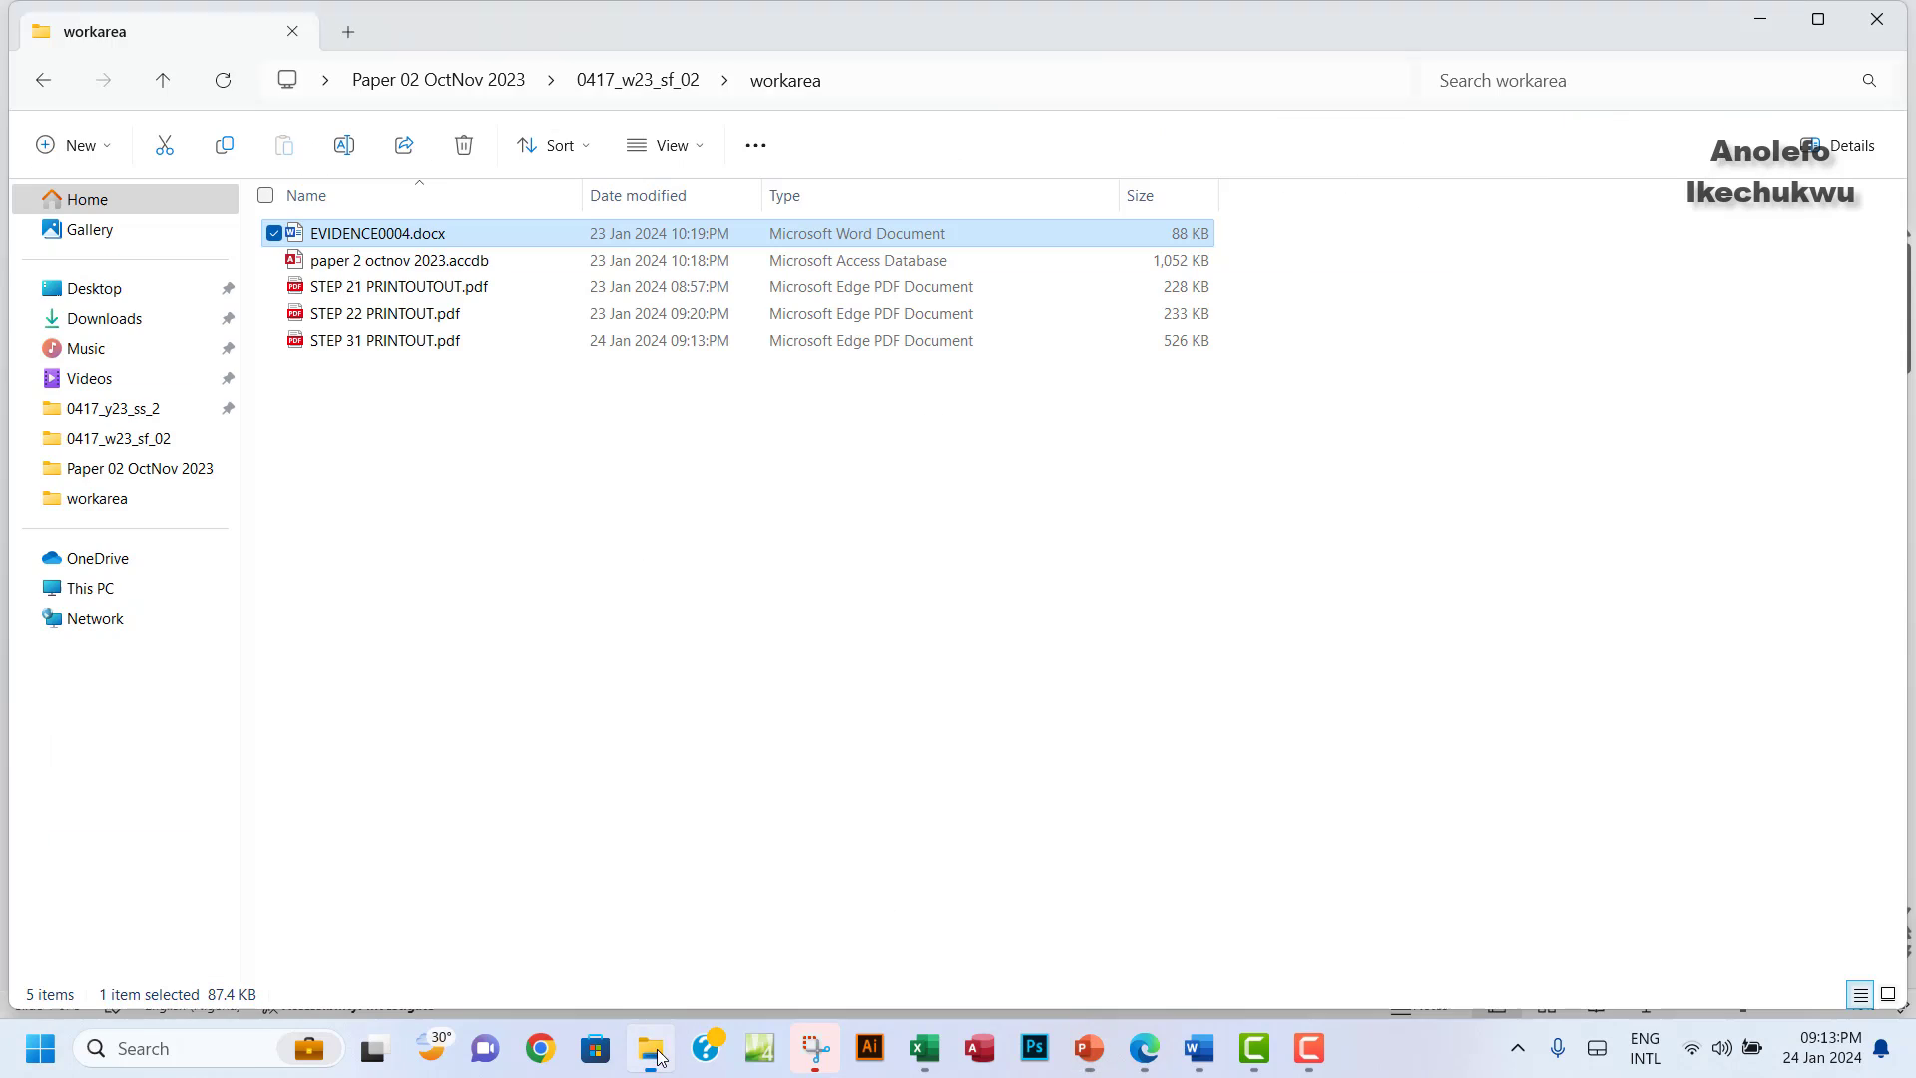
click(423, 349)
double_click(426, 349)
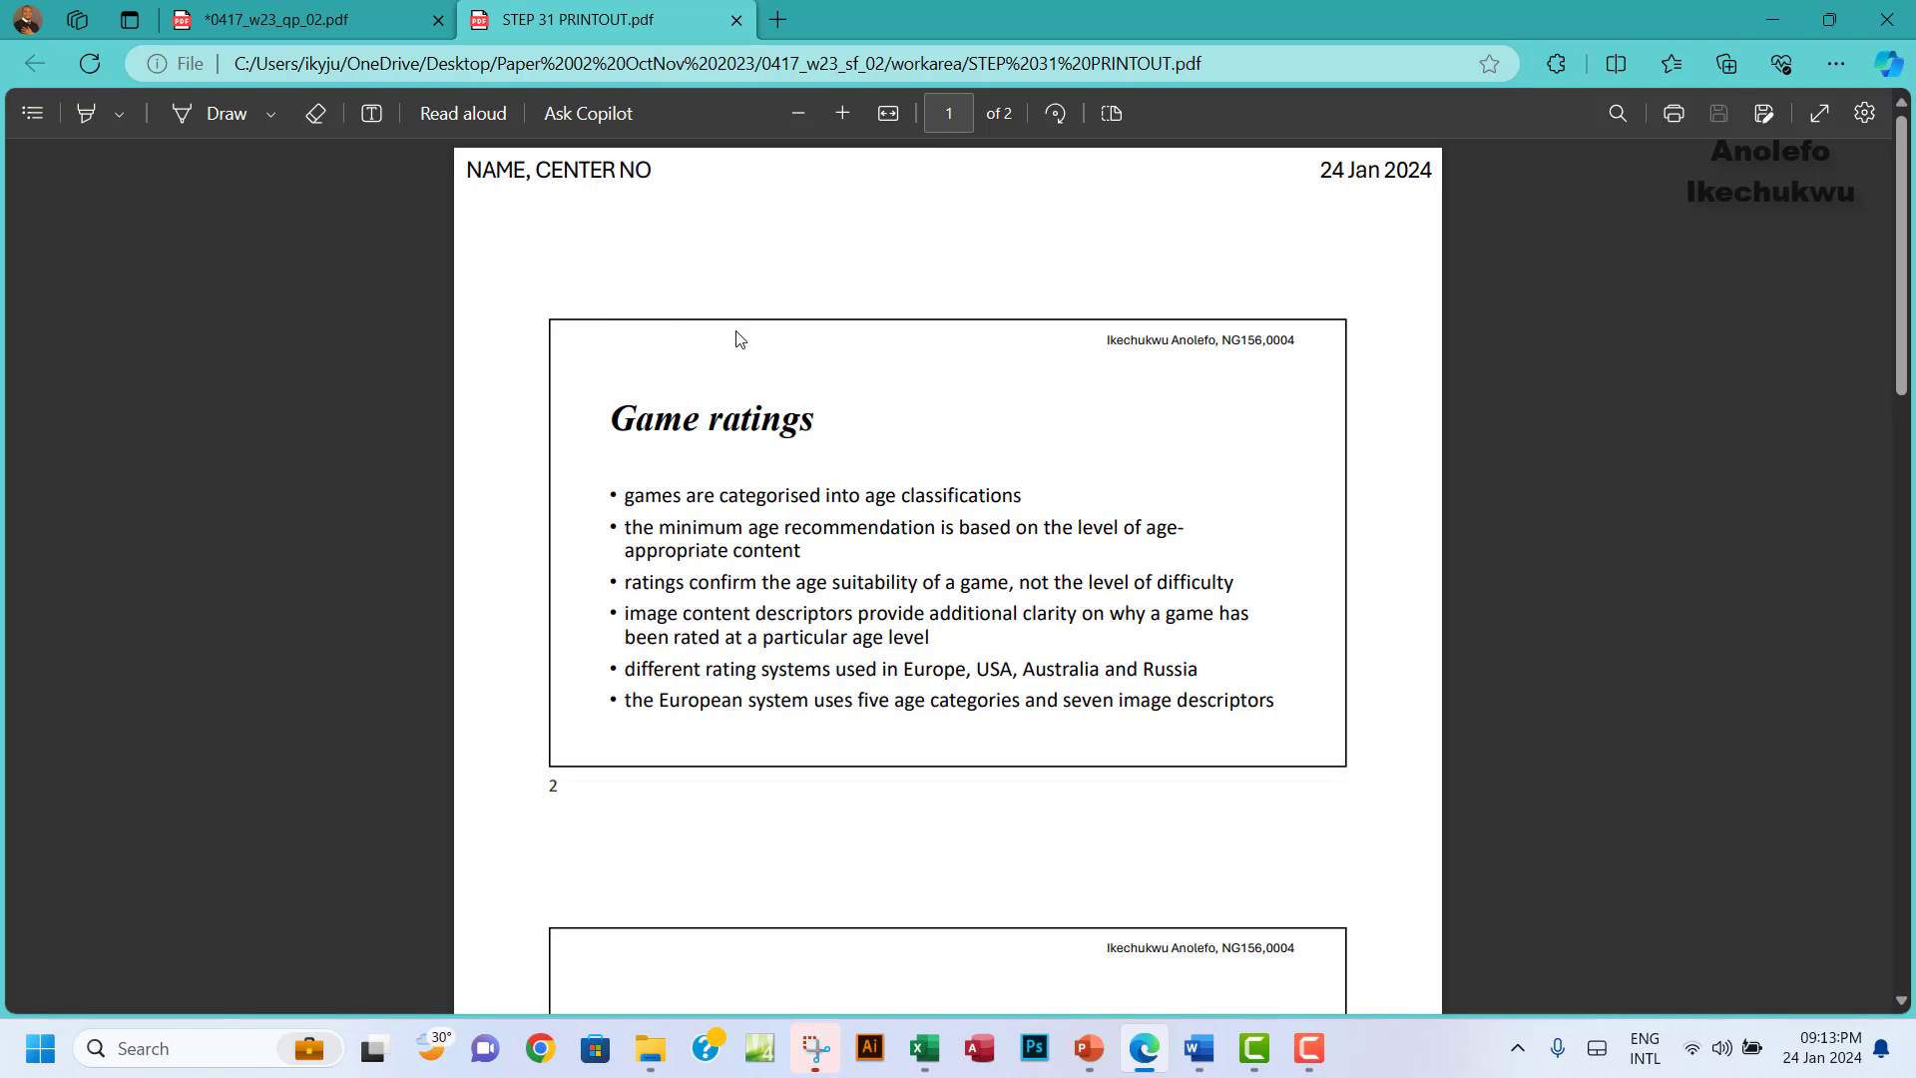
drag(651, 170, 466, 171)
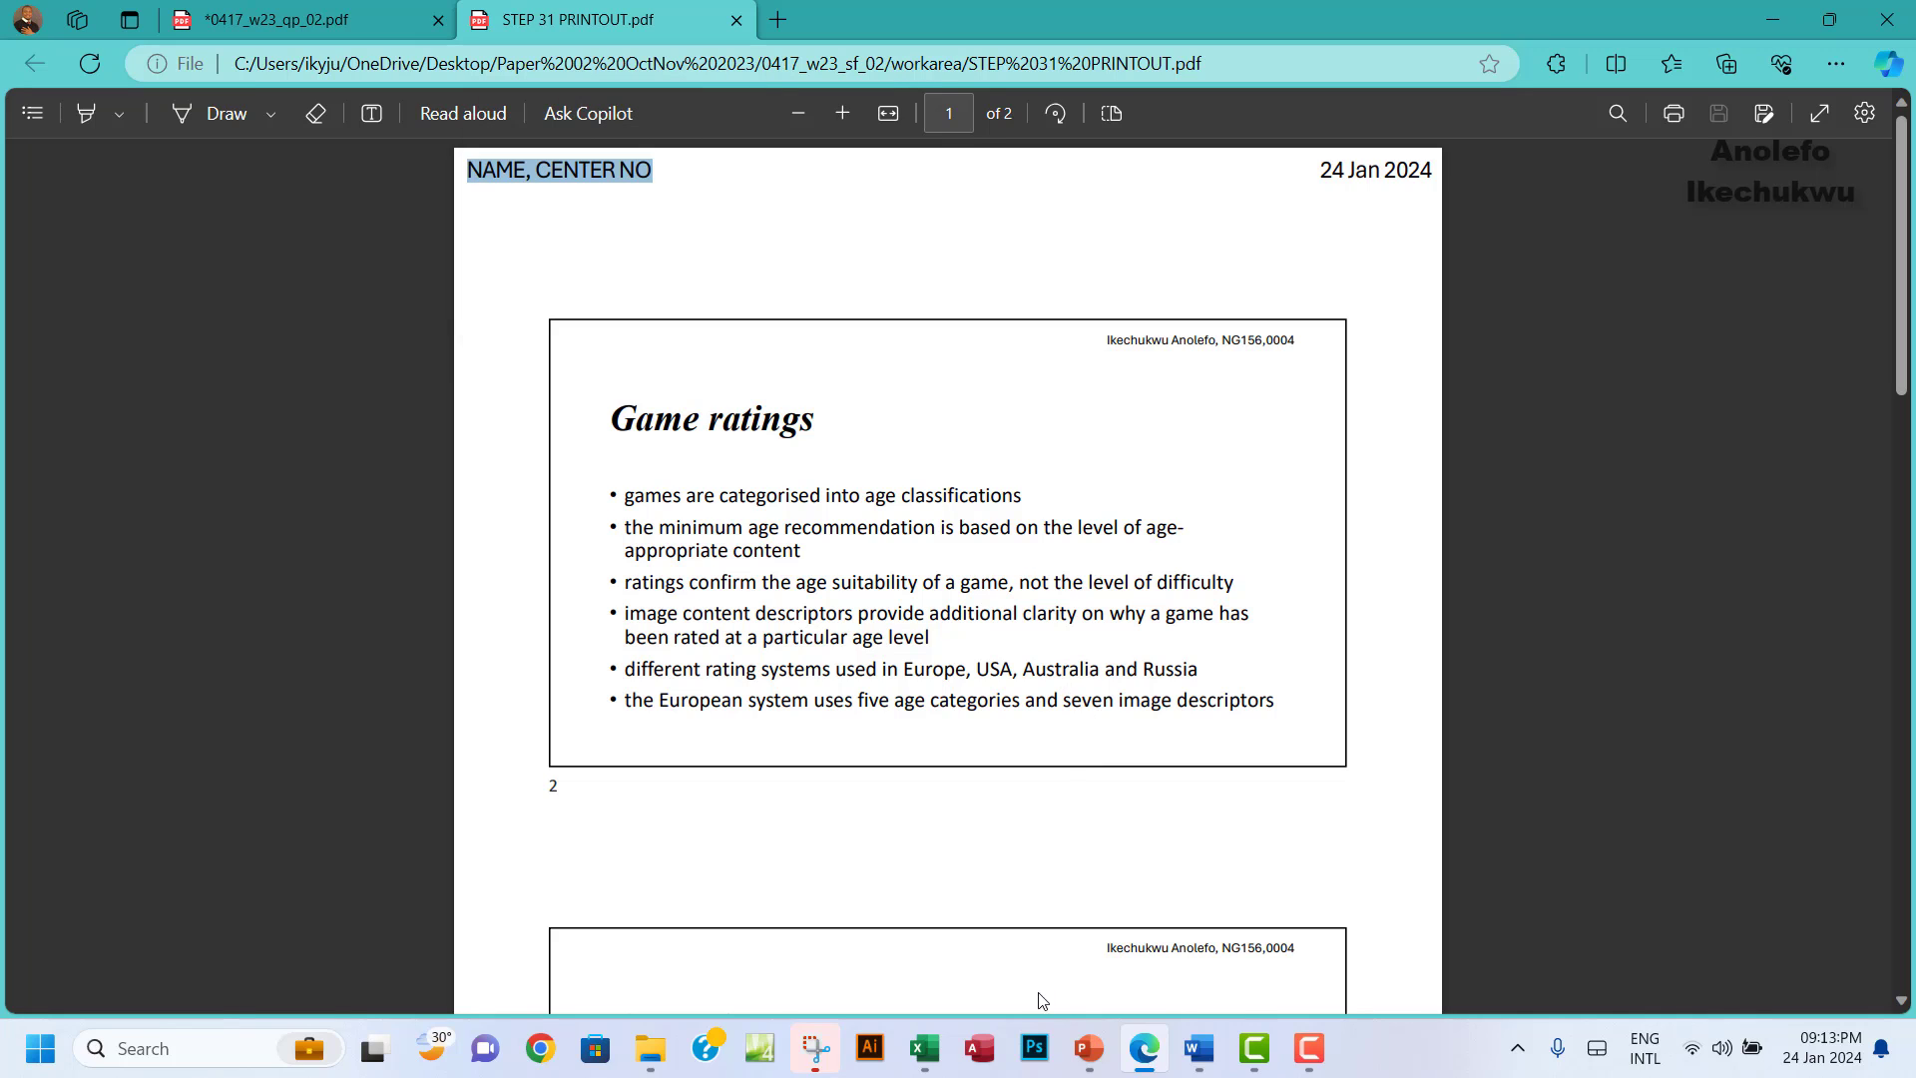
Switch to PowerPoint, clear the custom slide range in the print settings and set the layout to Full Page Slides.
click(1088, 1049)
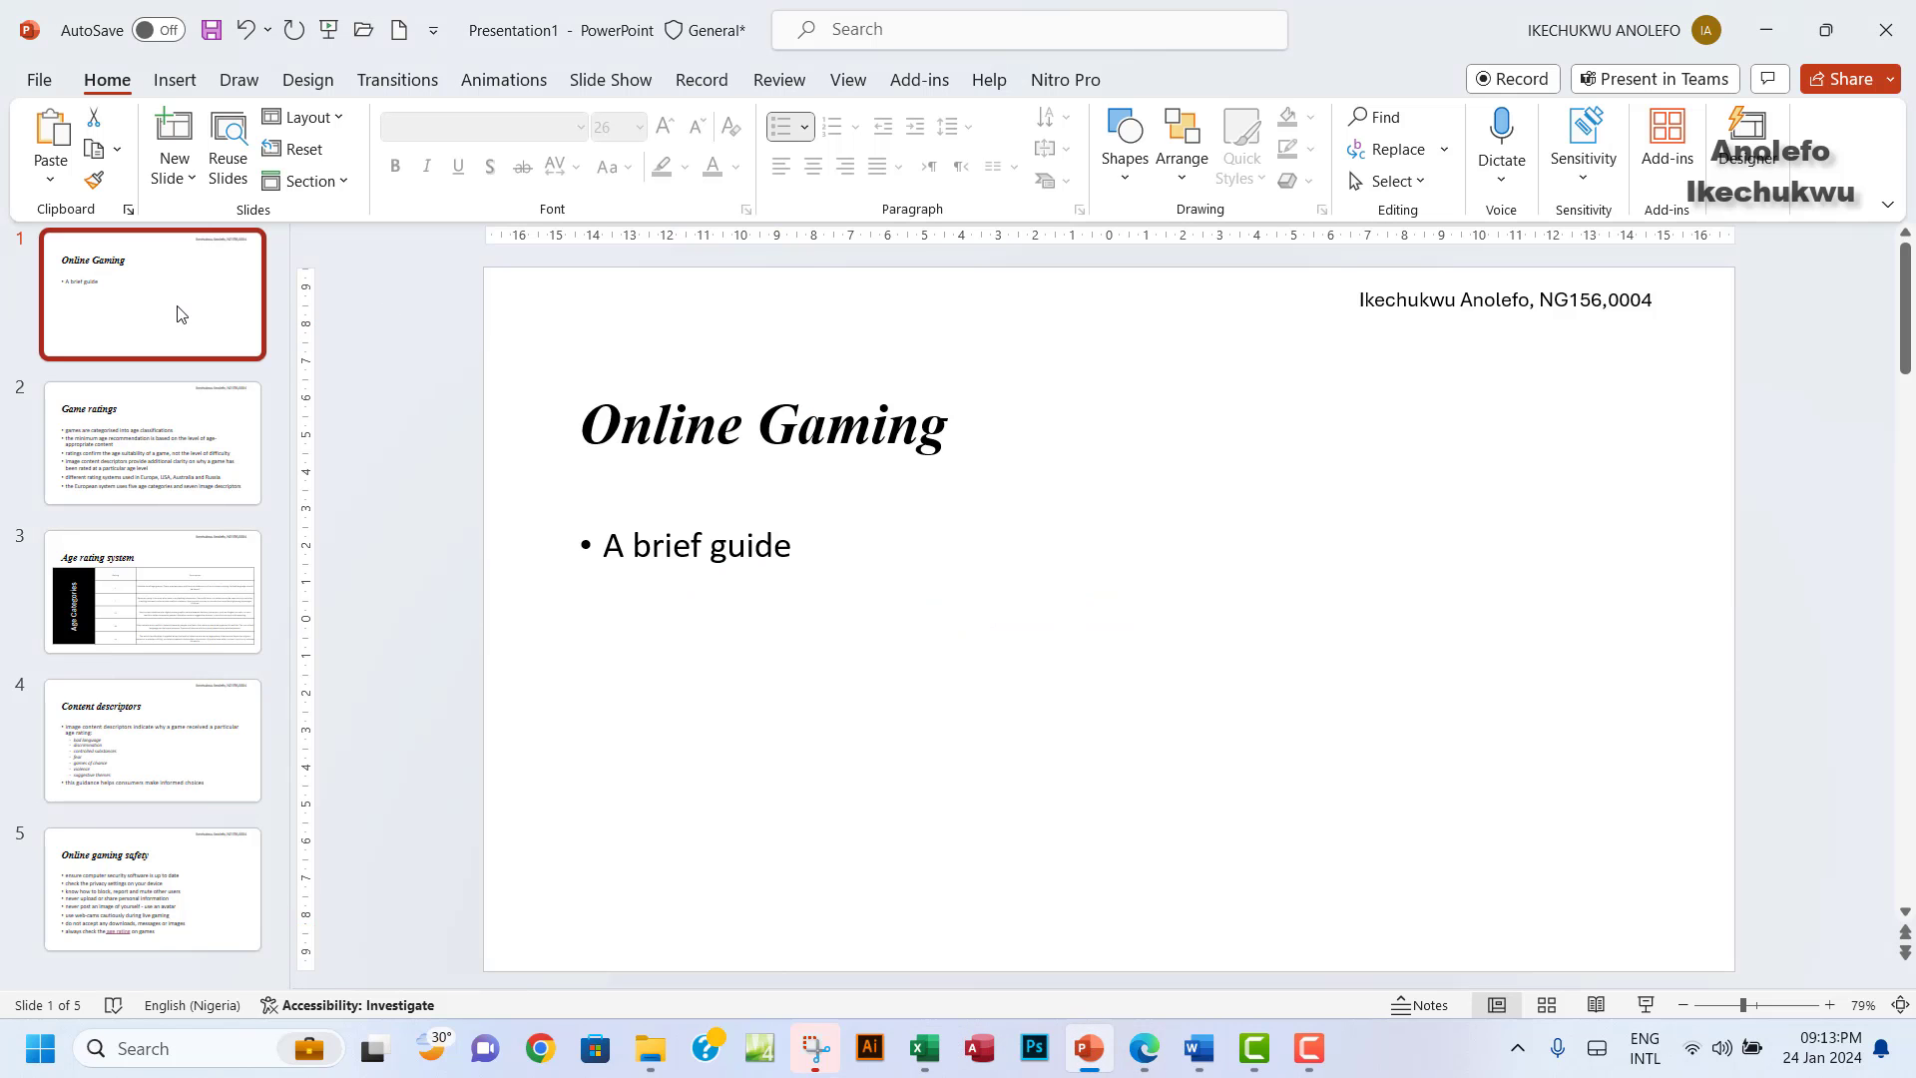
click(39, 79)
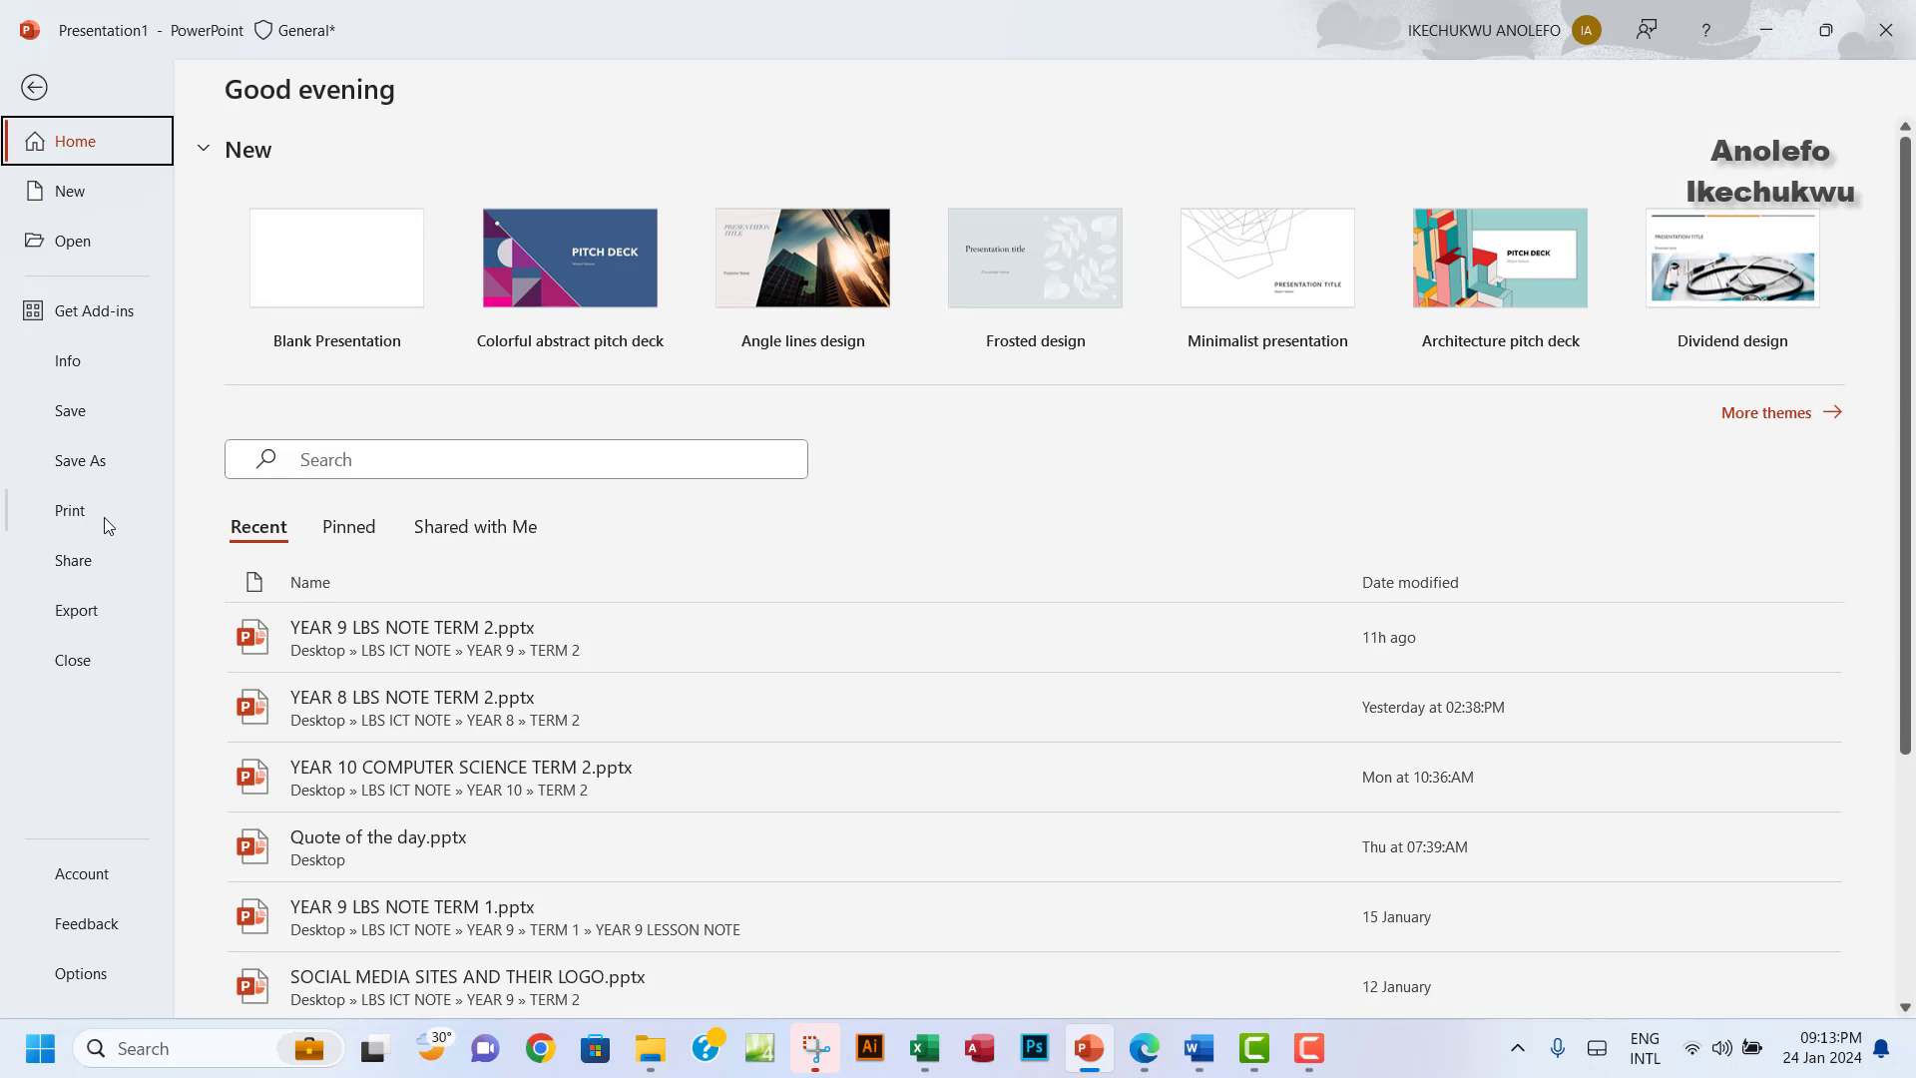
click(88, 506)
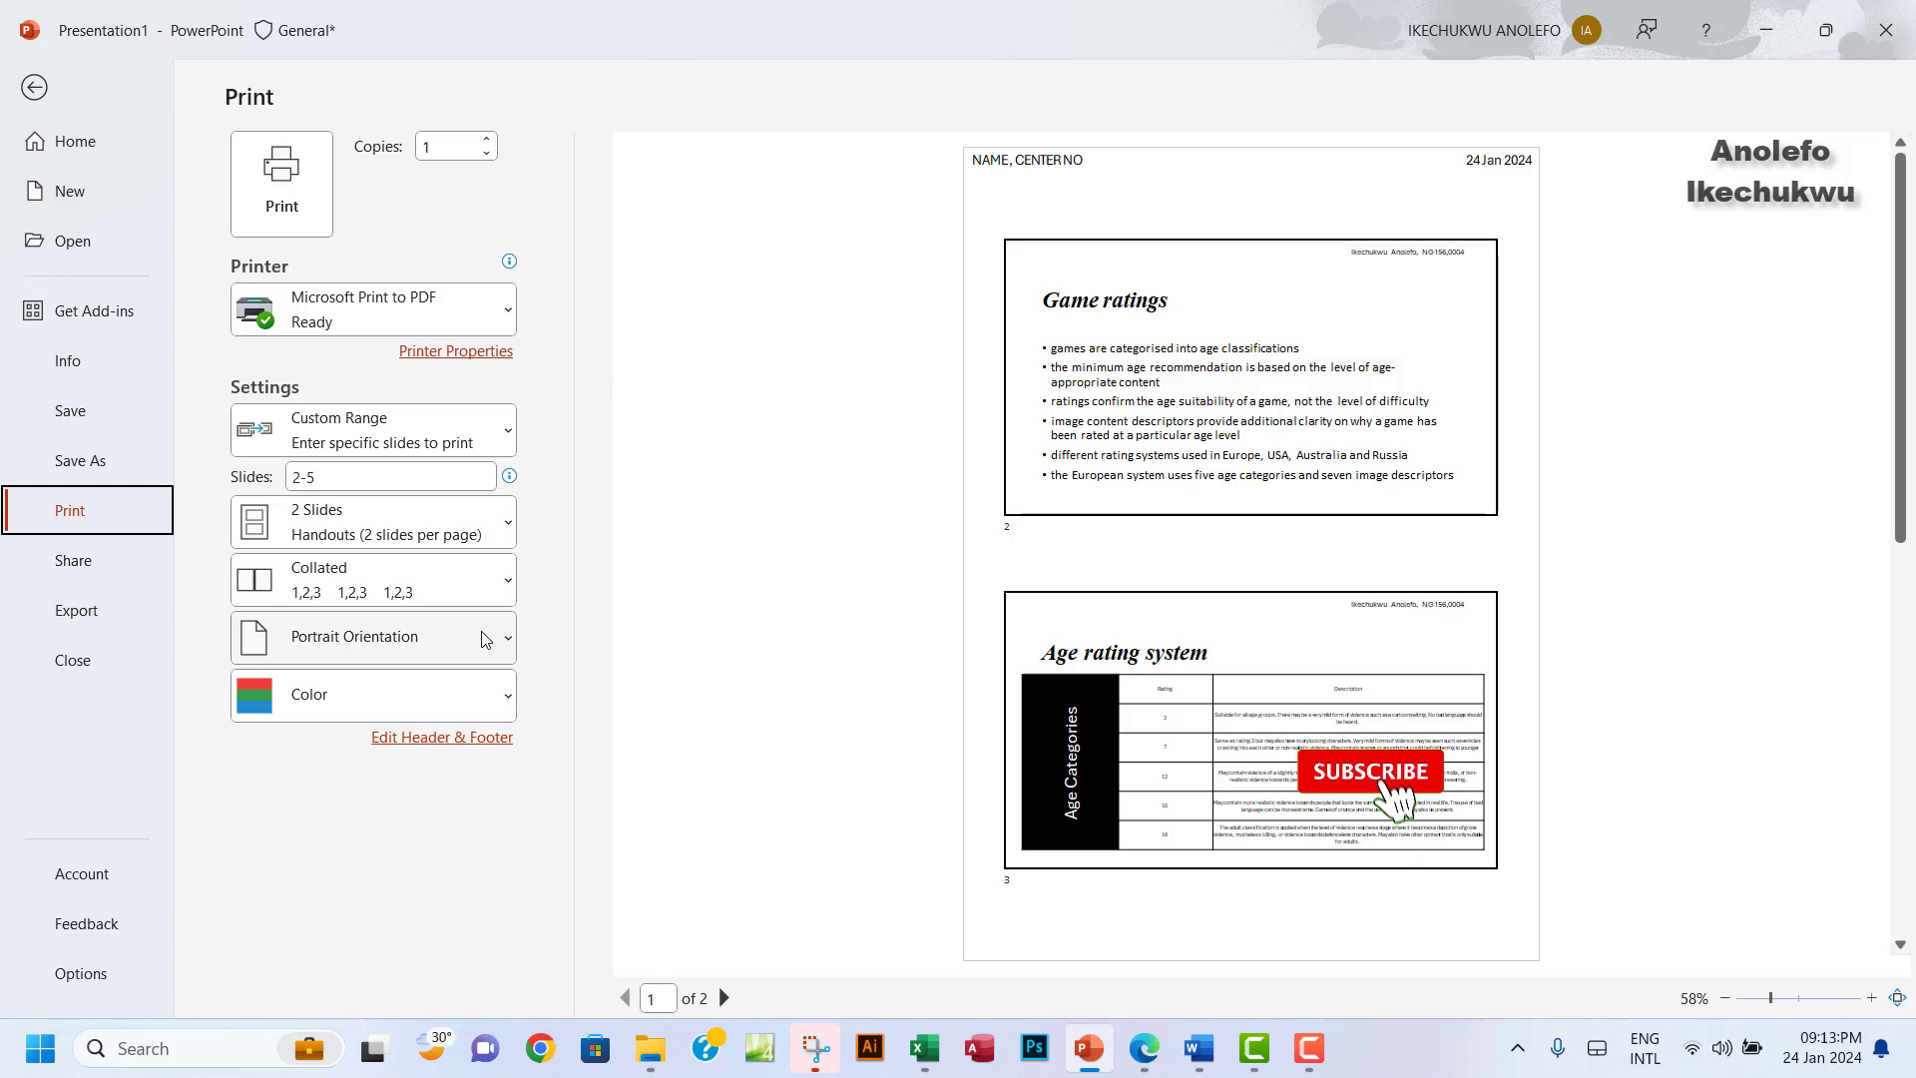
triple_click(319, 475)
key(BackSpace)
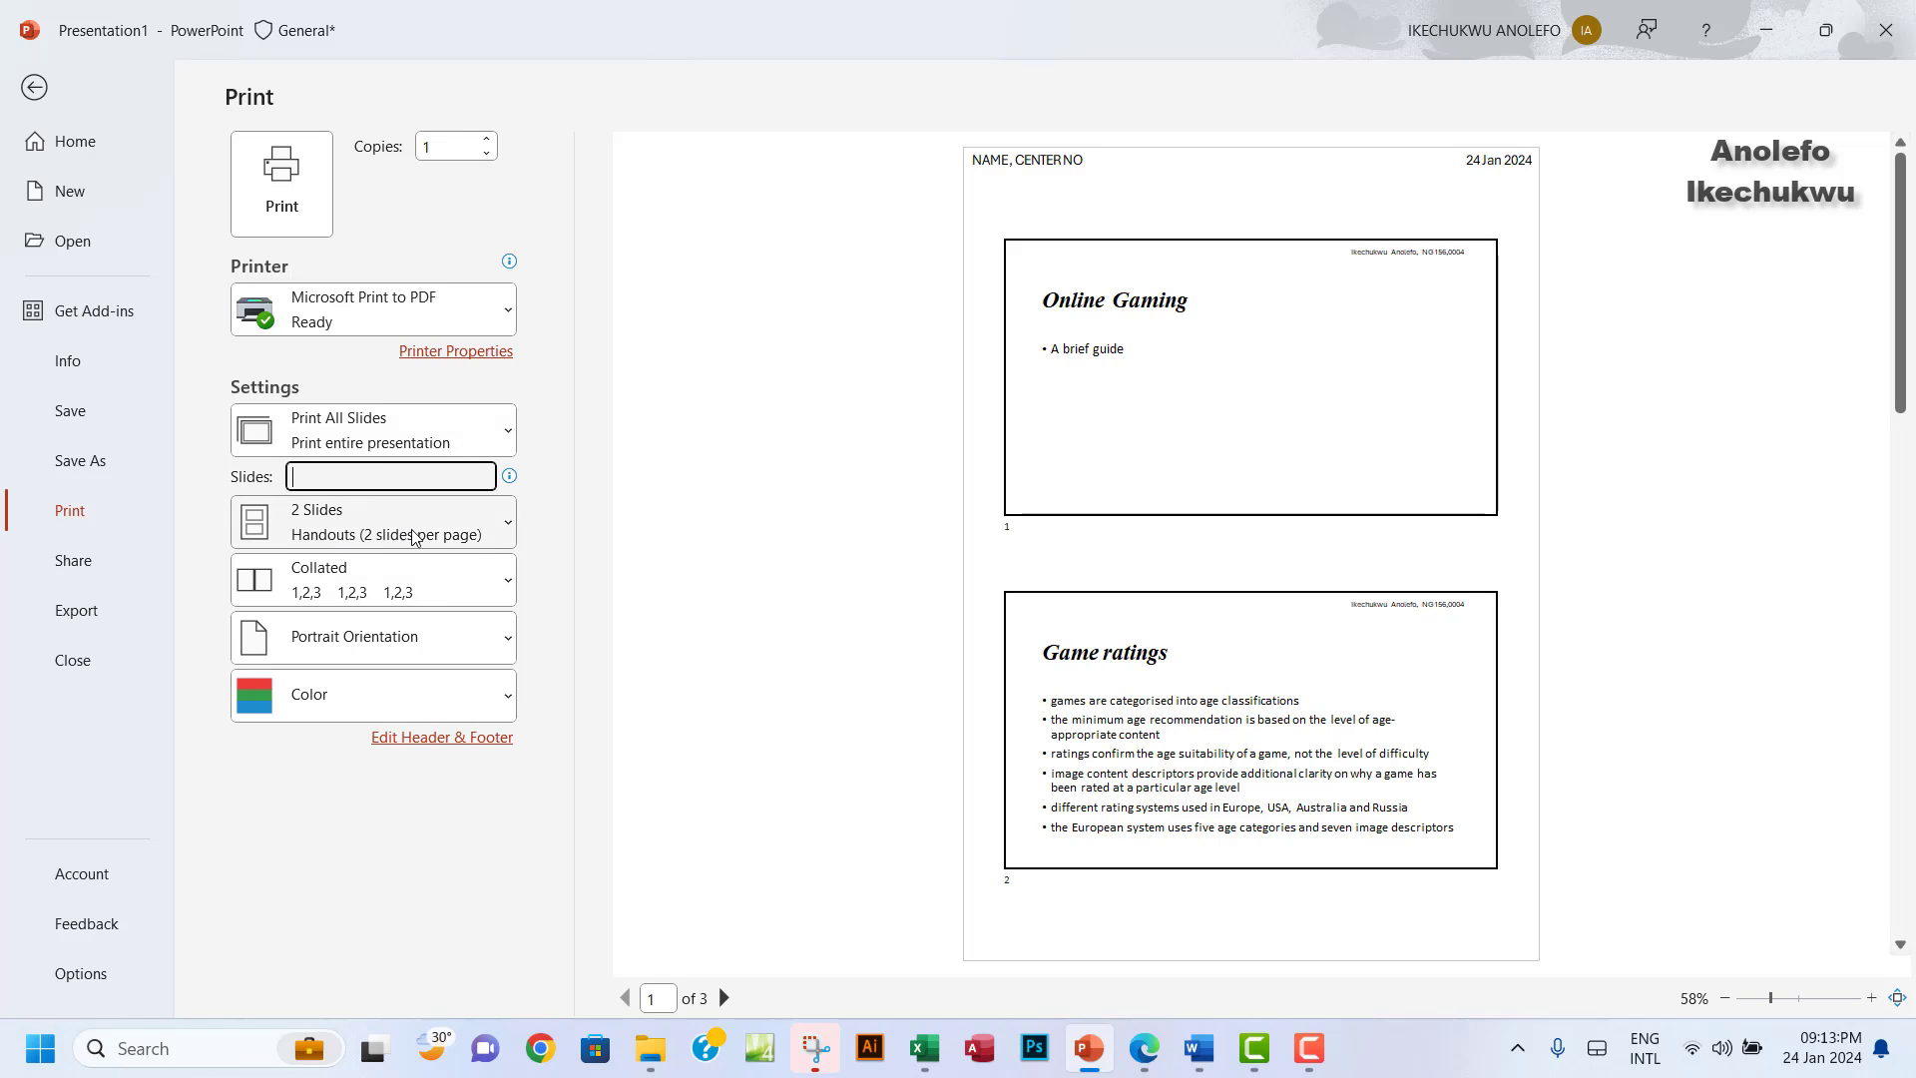
click(501, 533)
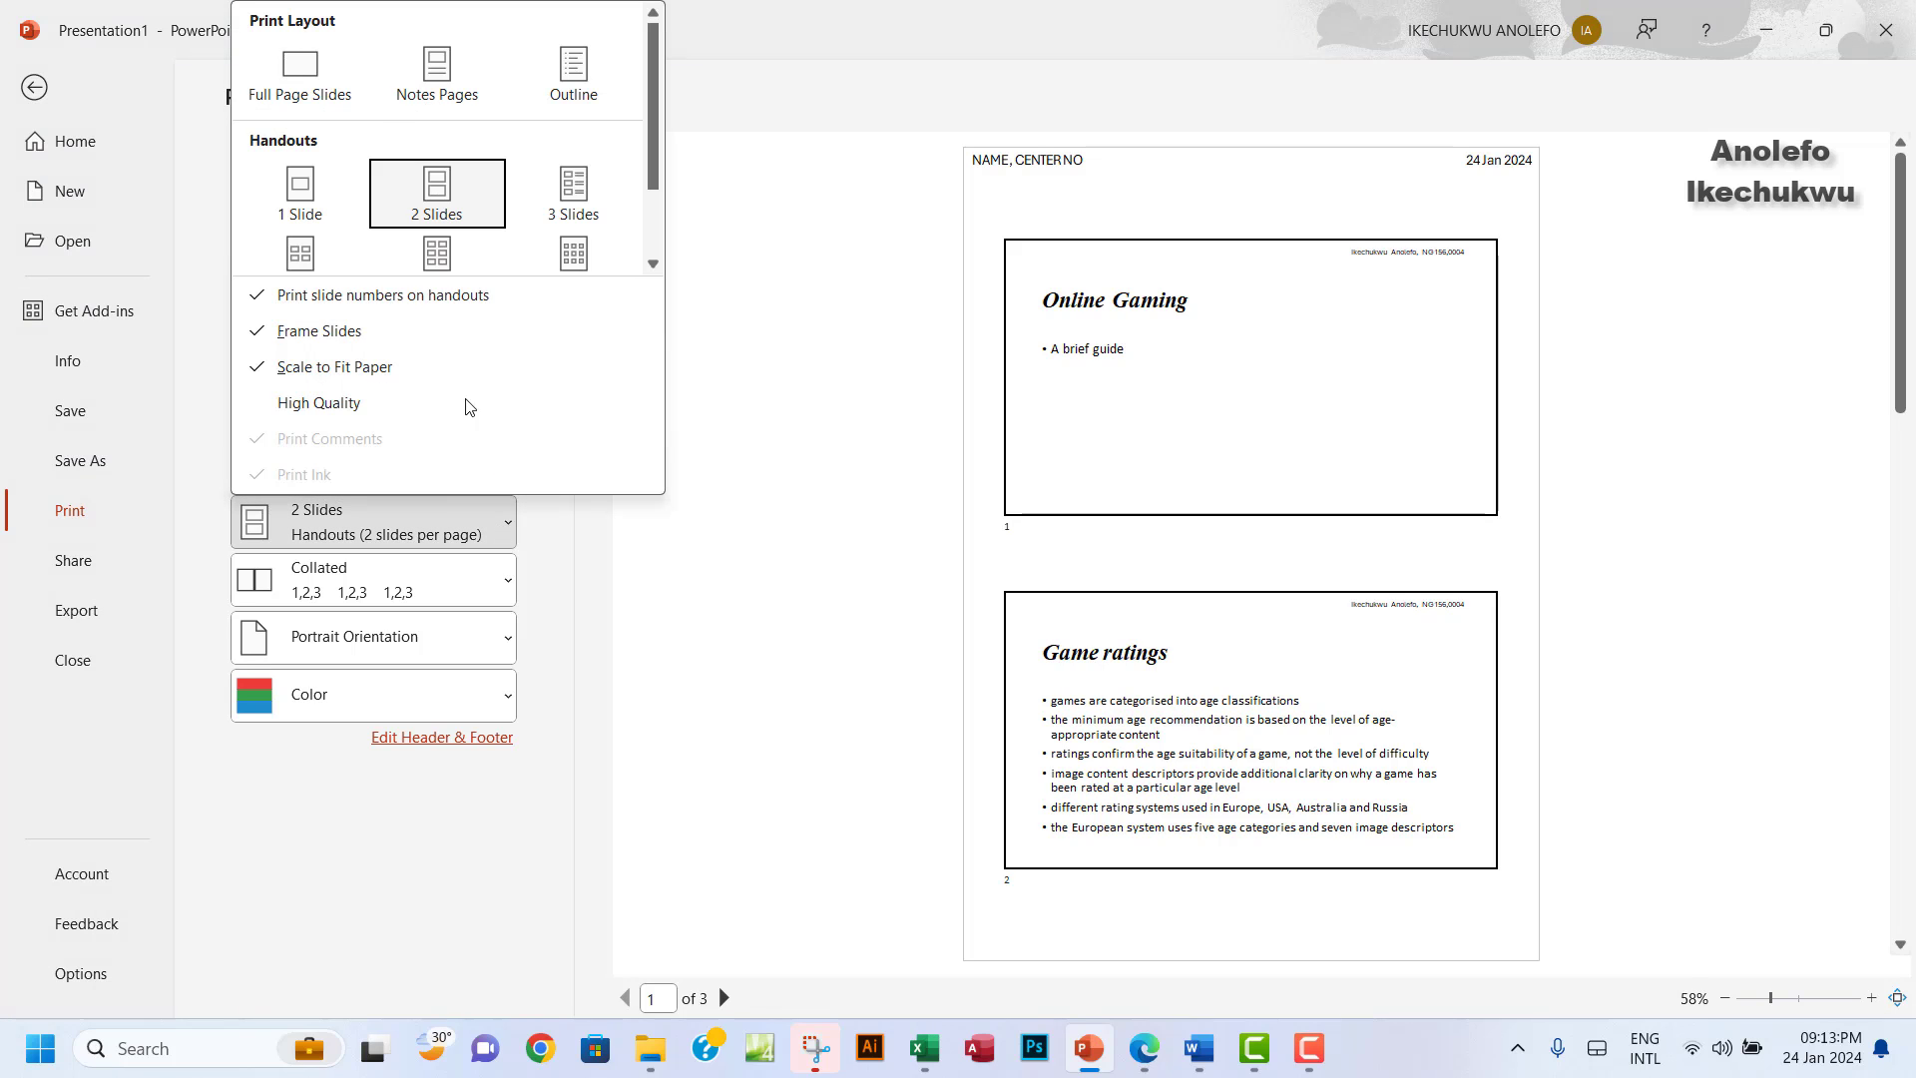
click(299, 70)
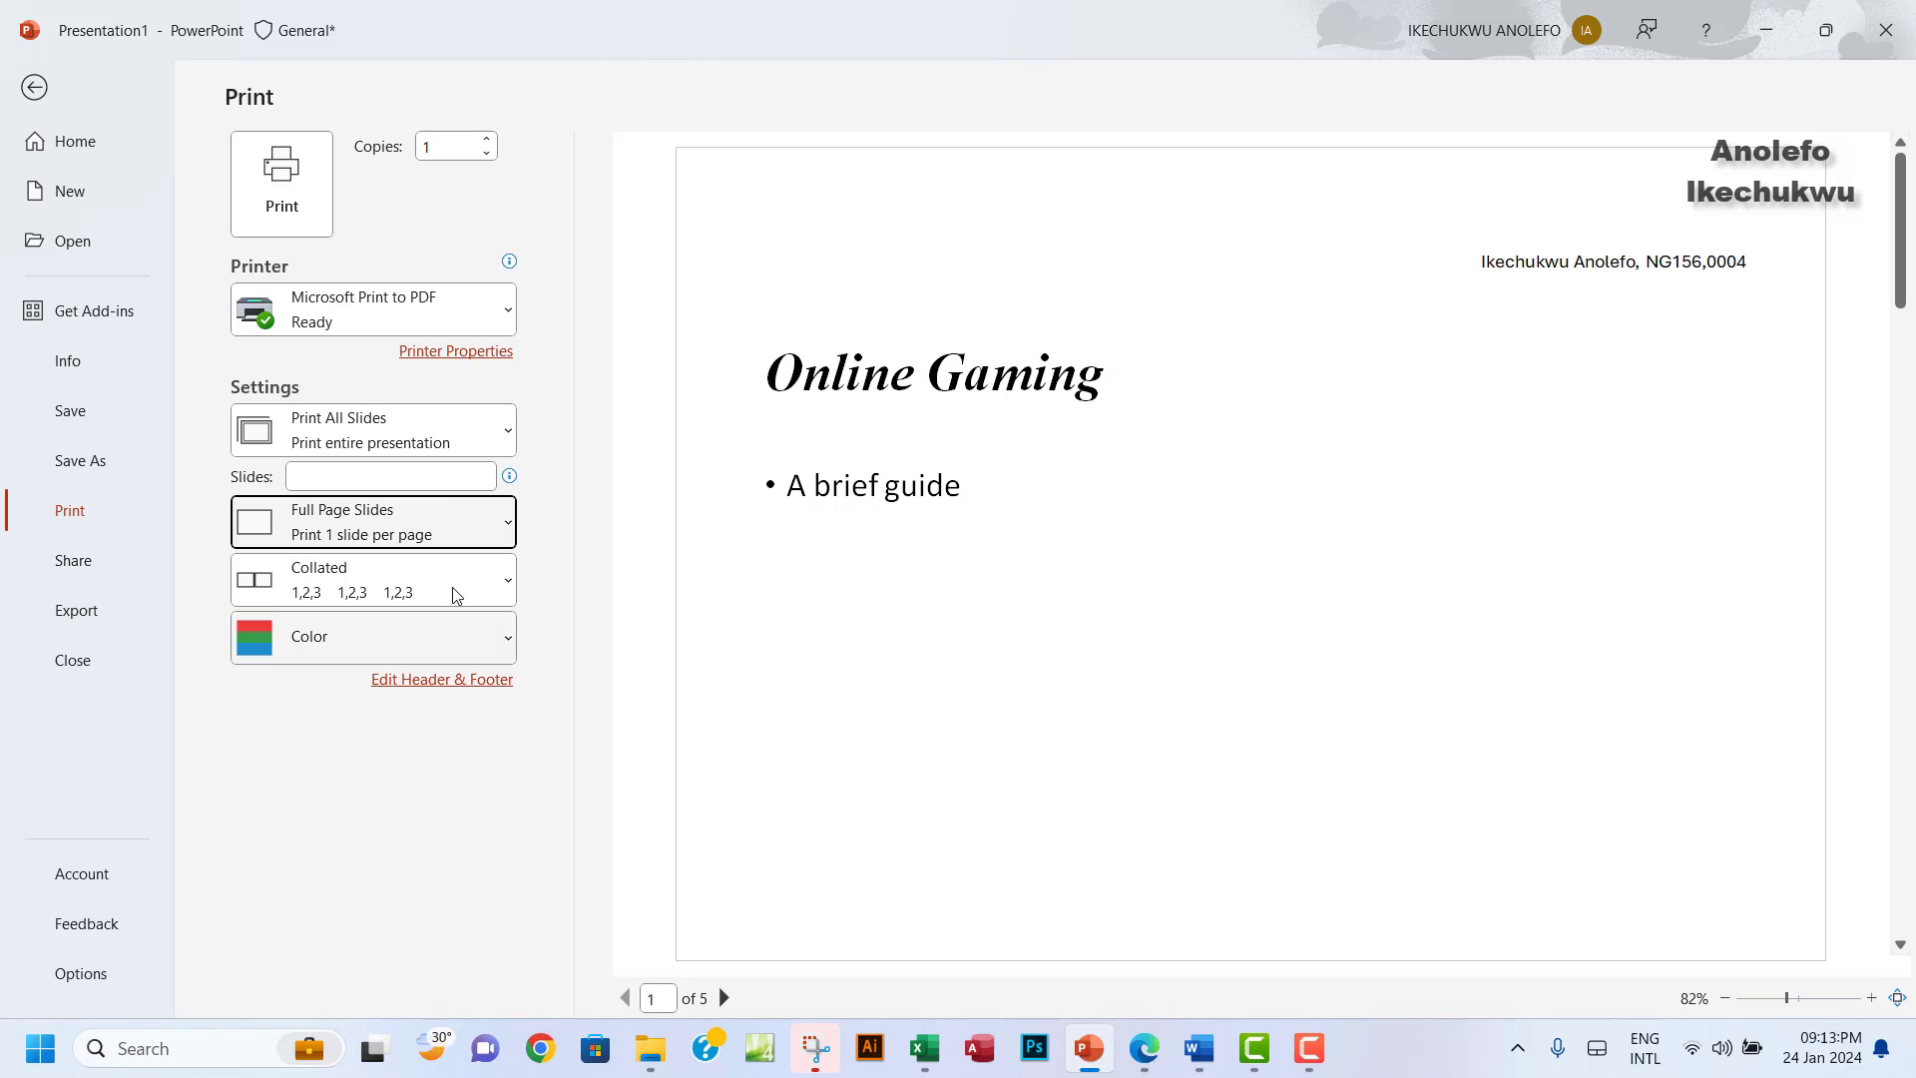
click(433, 442)
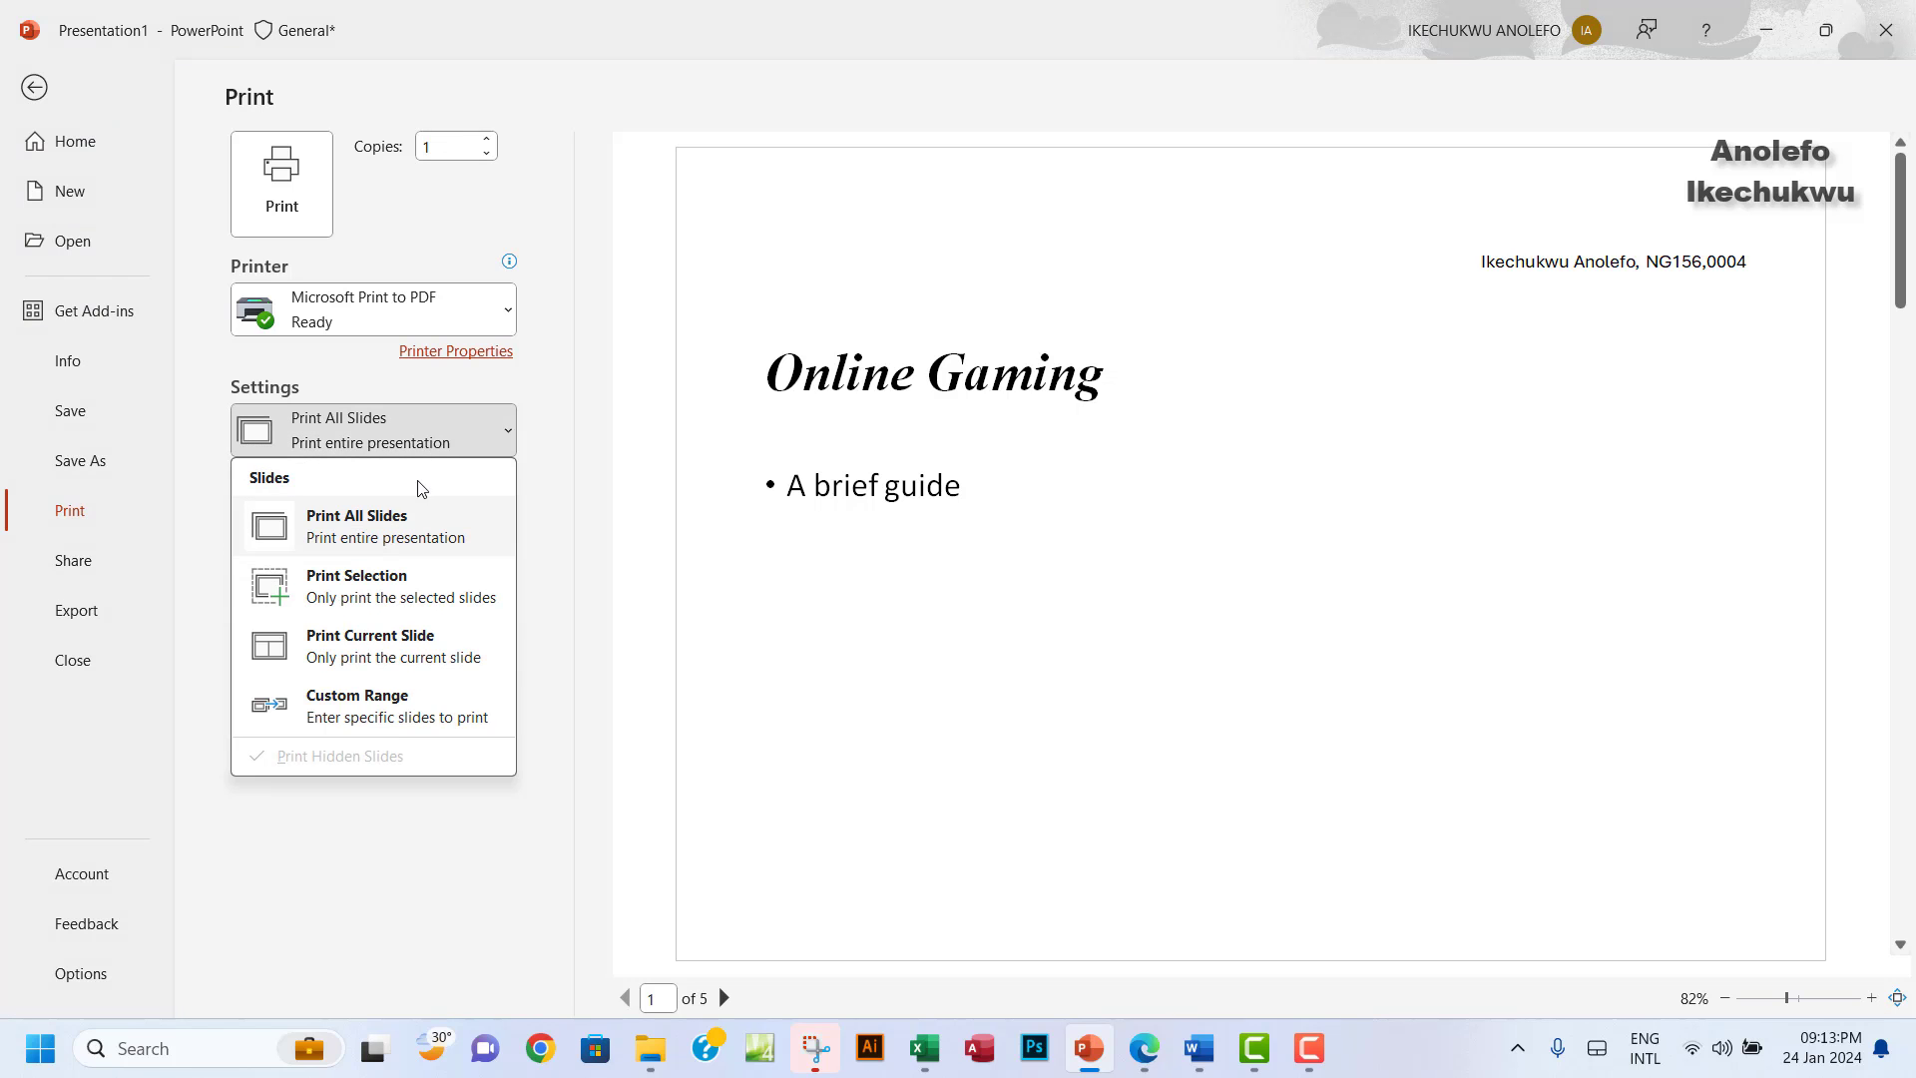
click(35, 100)
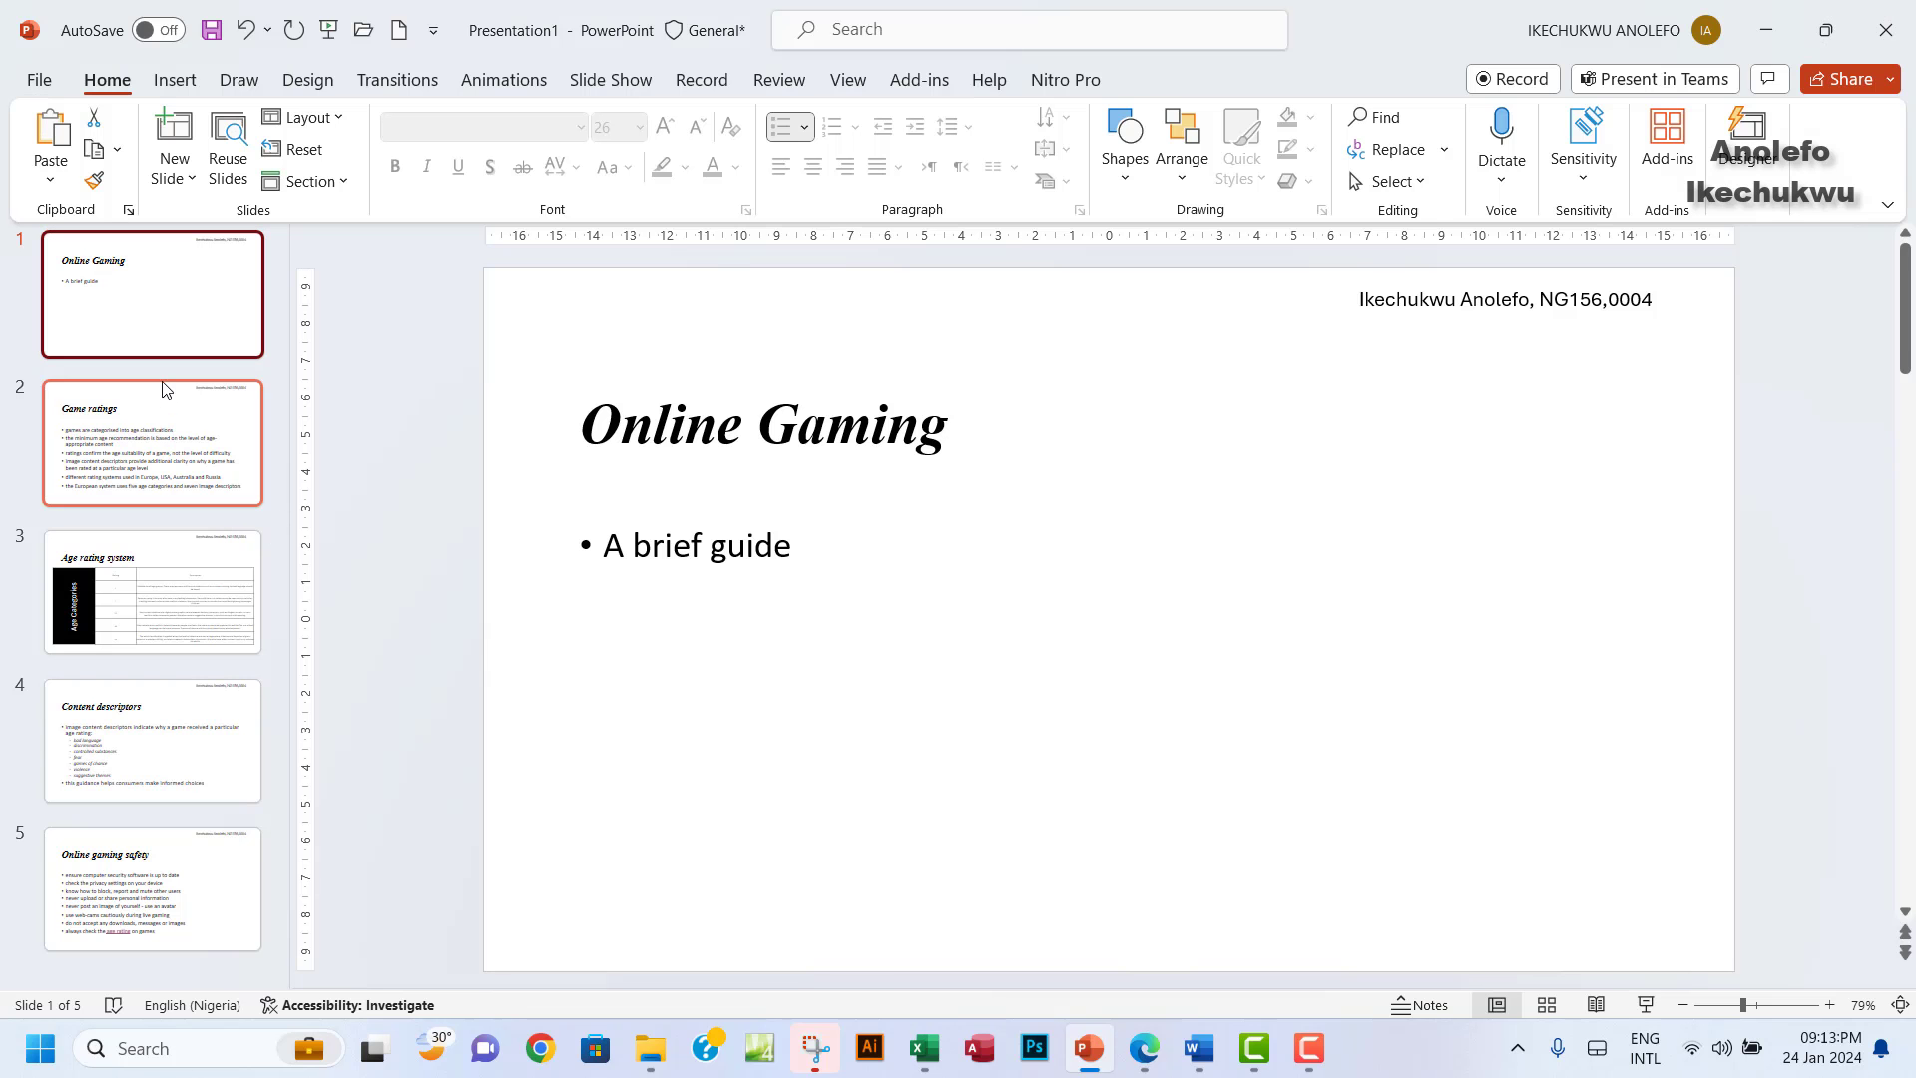
Select slides 2 to 5 and set the print settings to Print Selection as handouts with 2 slides per page.
click(144, 411)
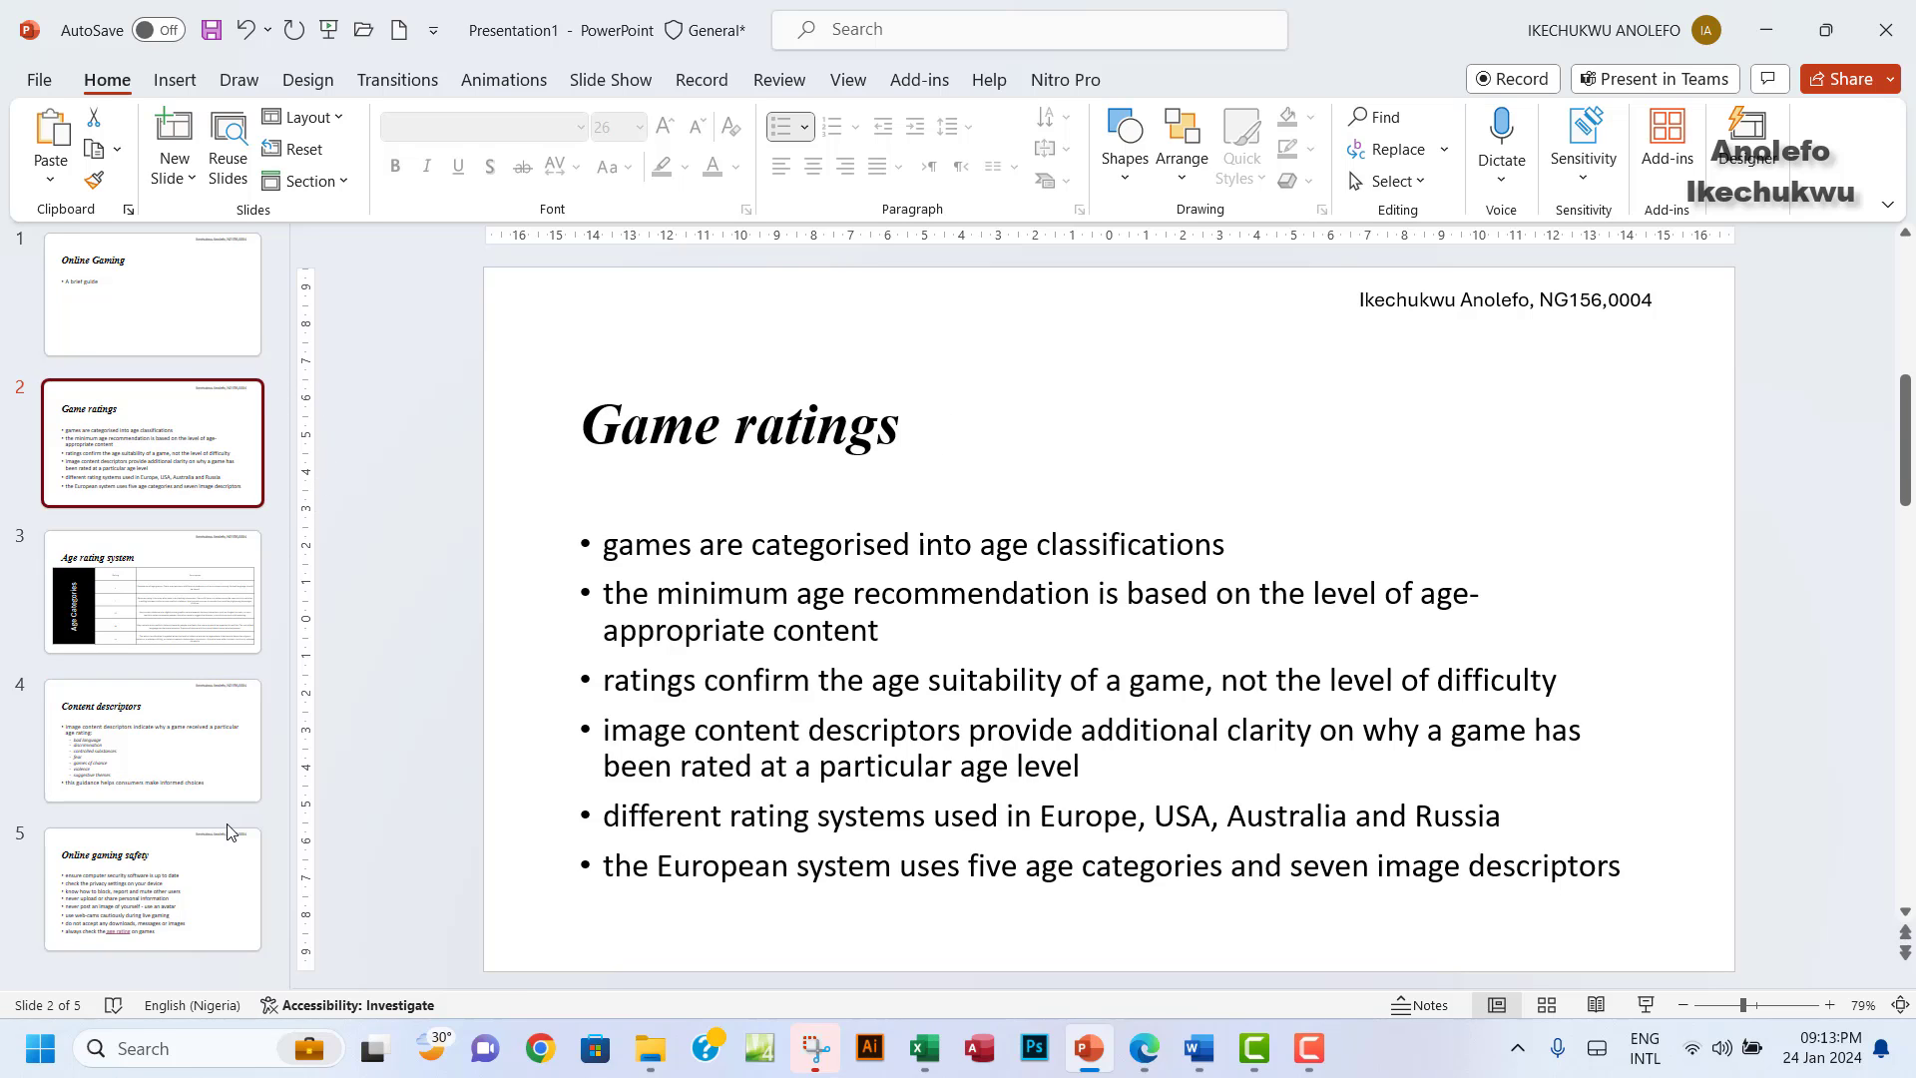
shift+click(40, 888)
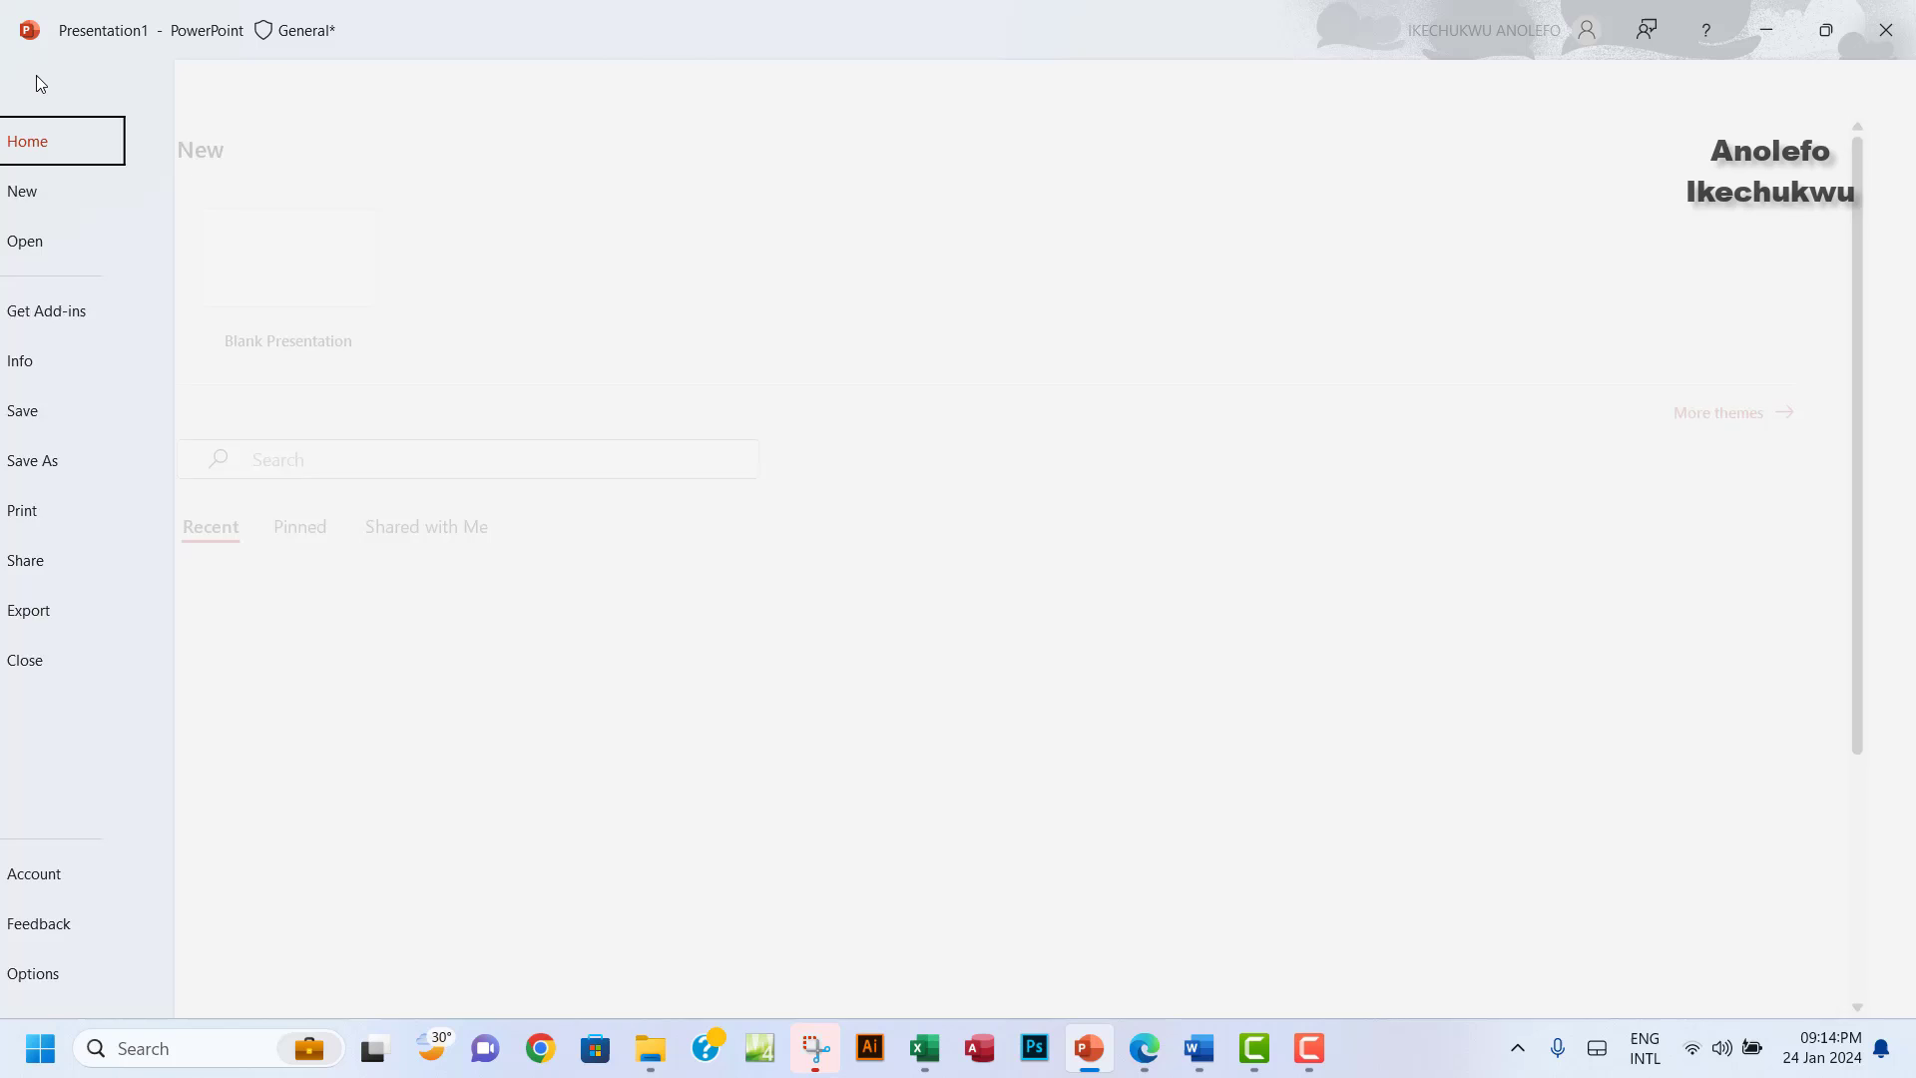
click(38, 80)
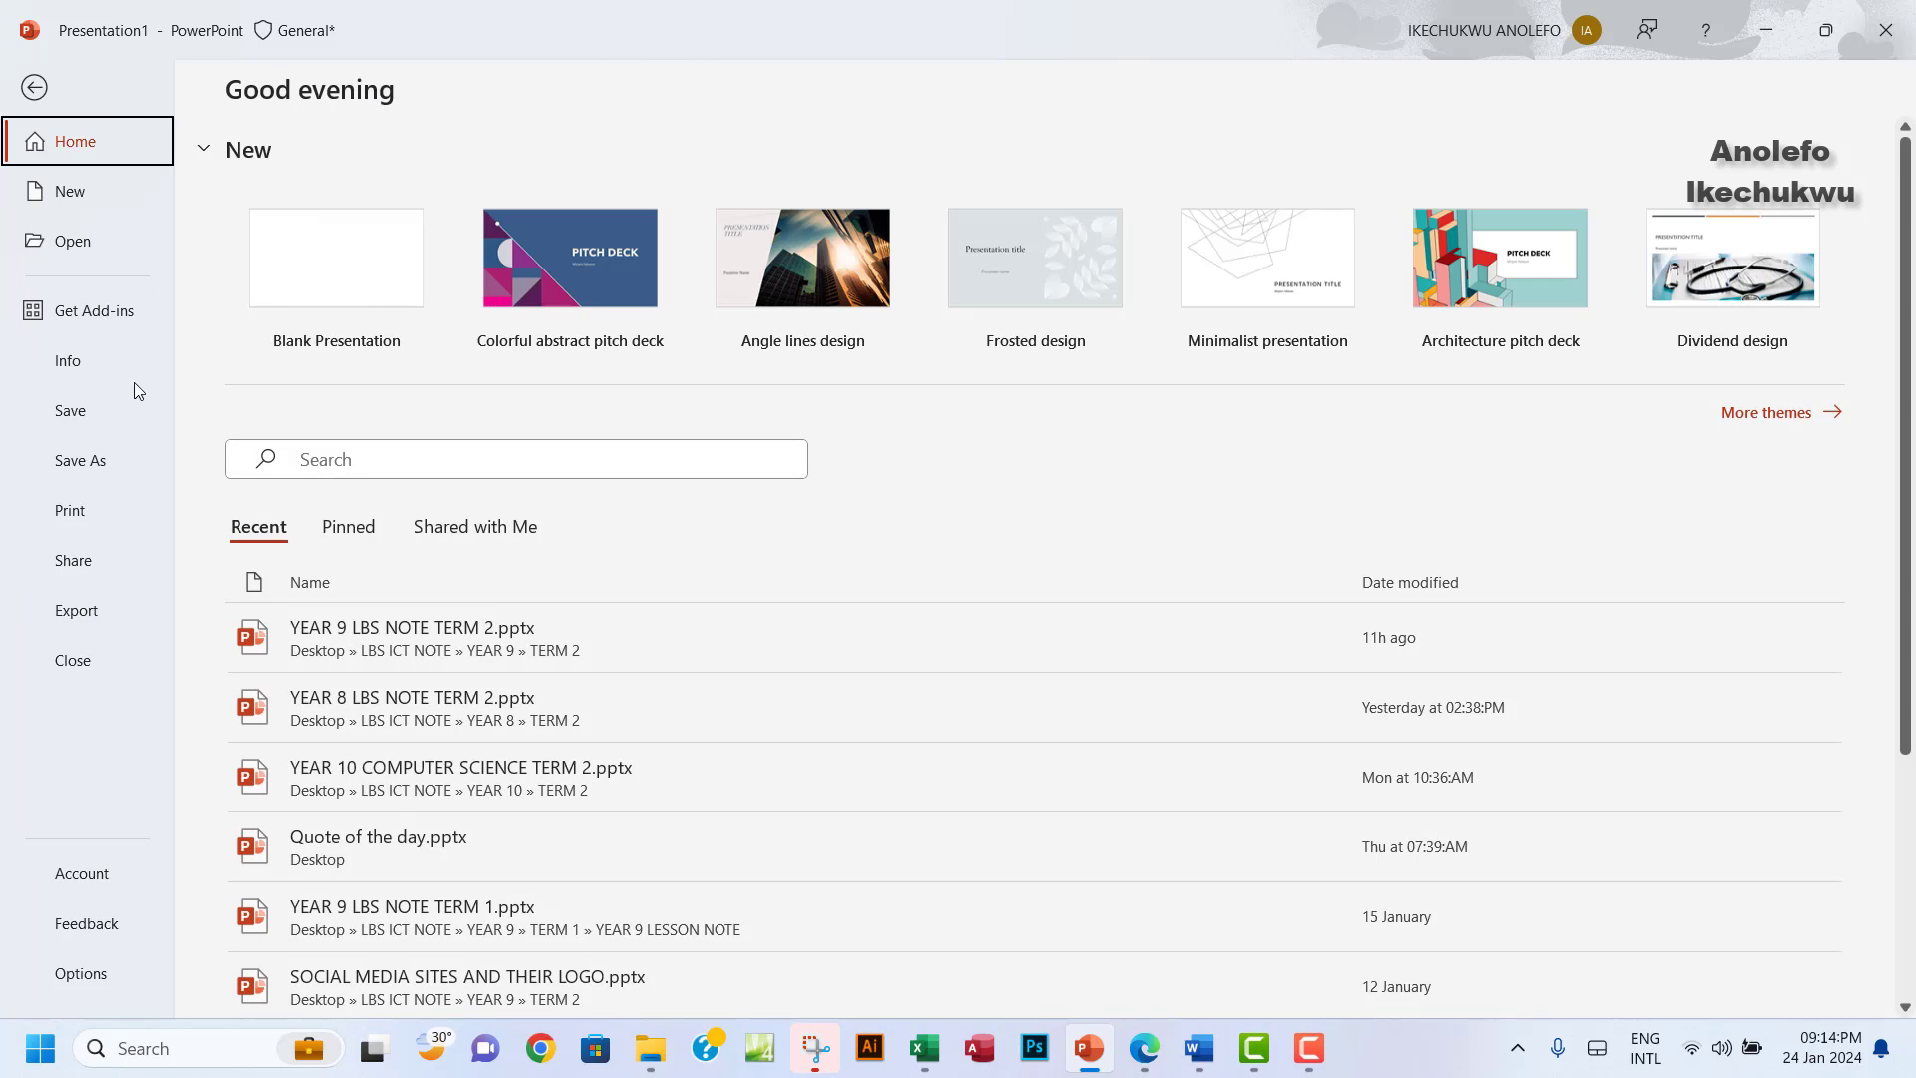
click(90, 512)
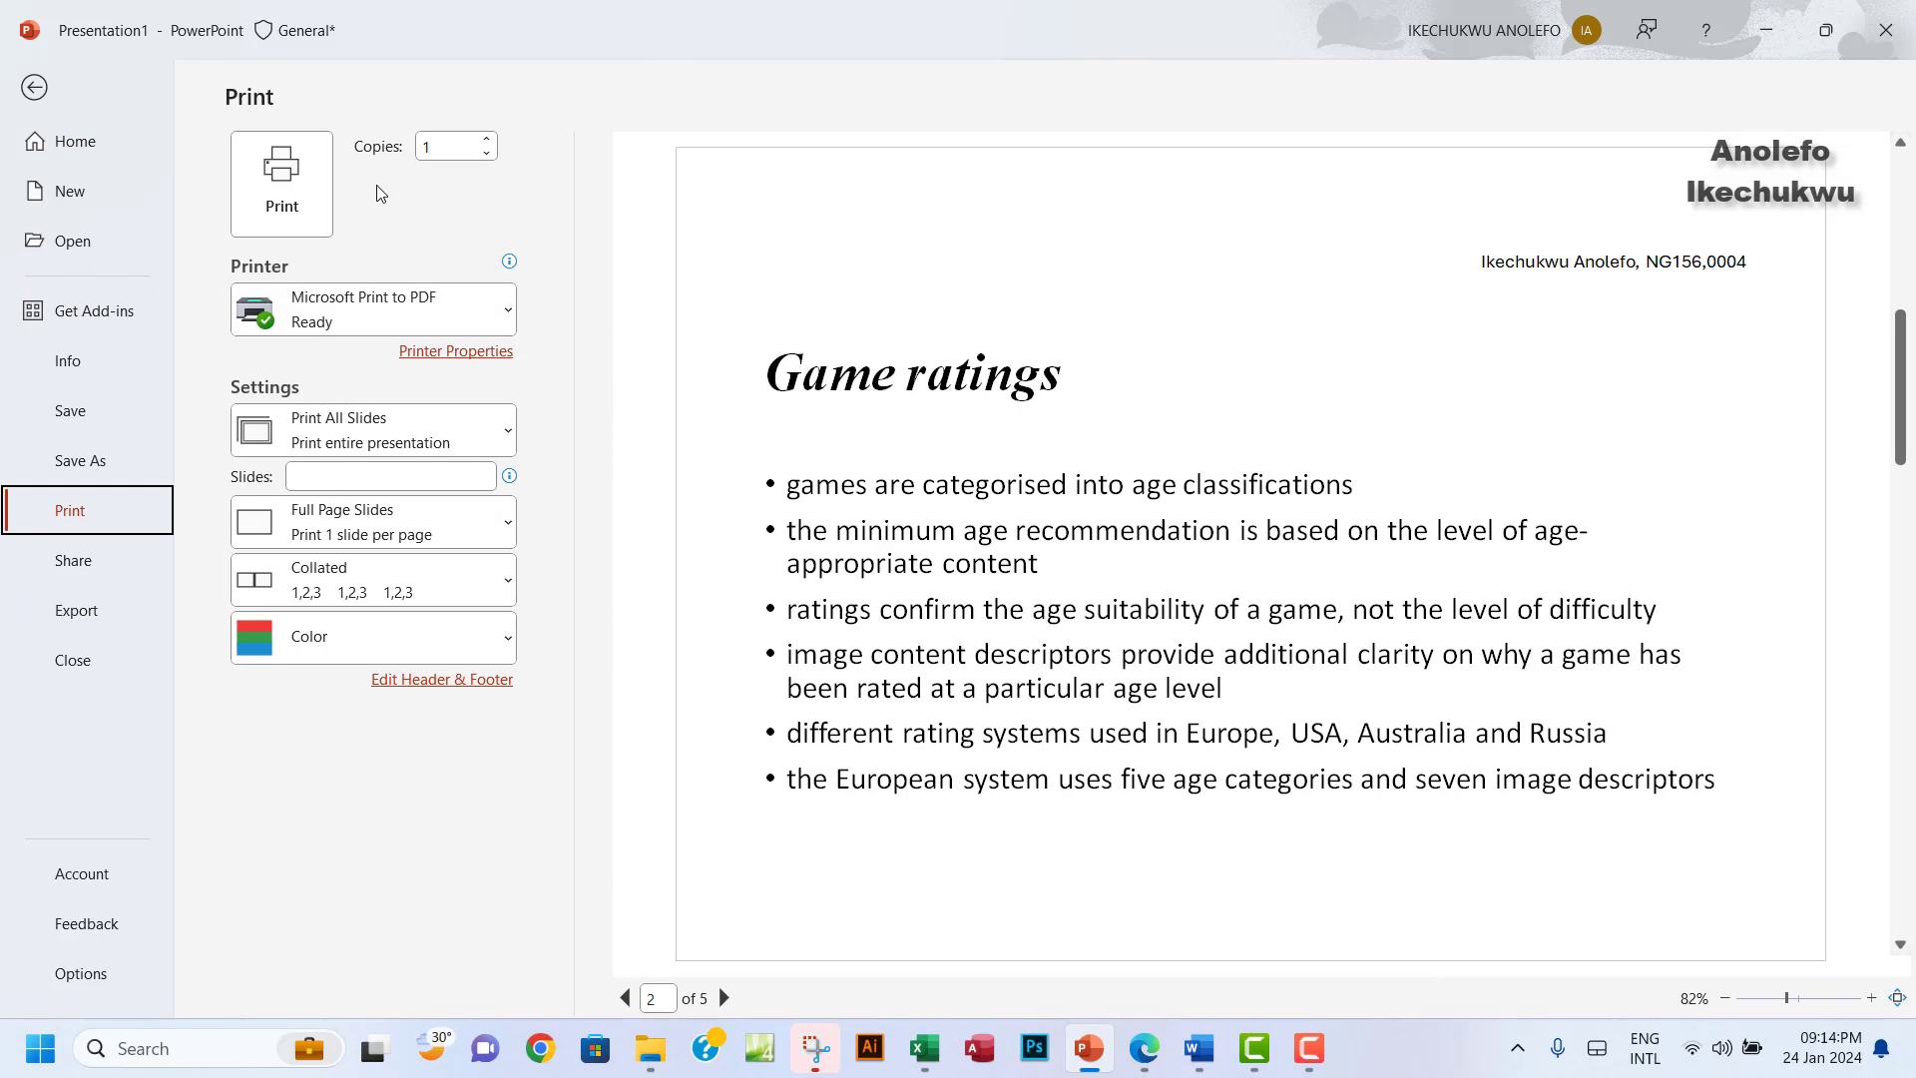
click(357, 444)
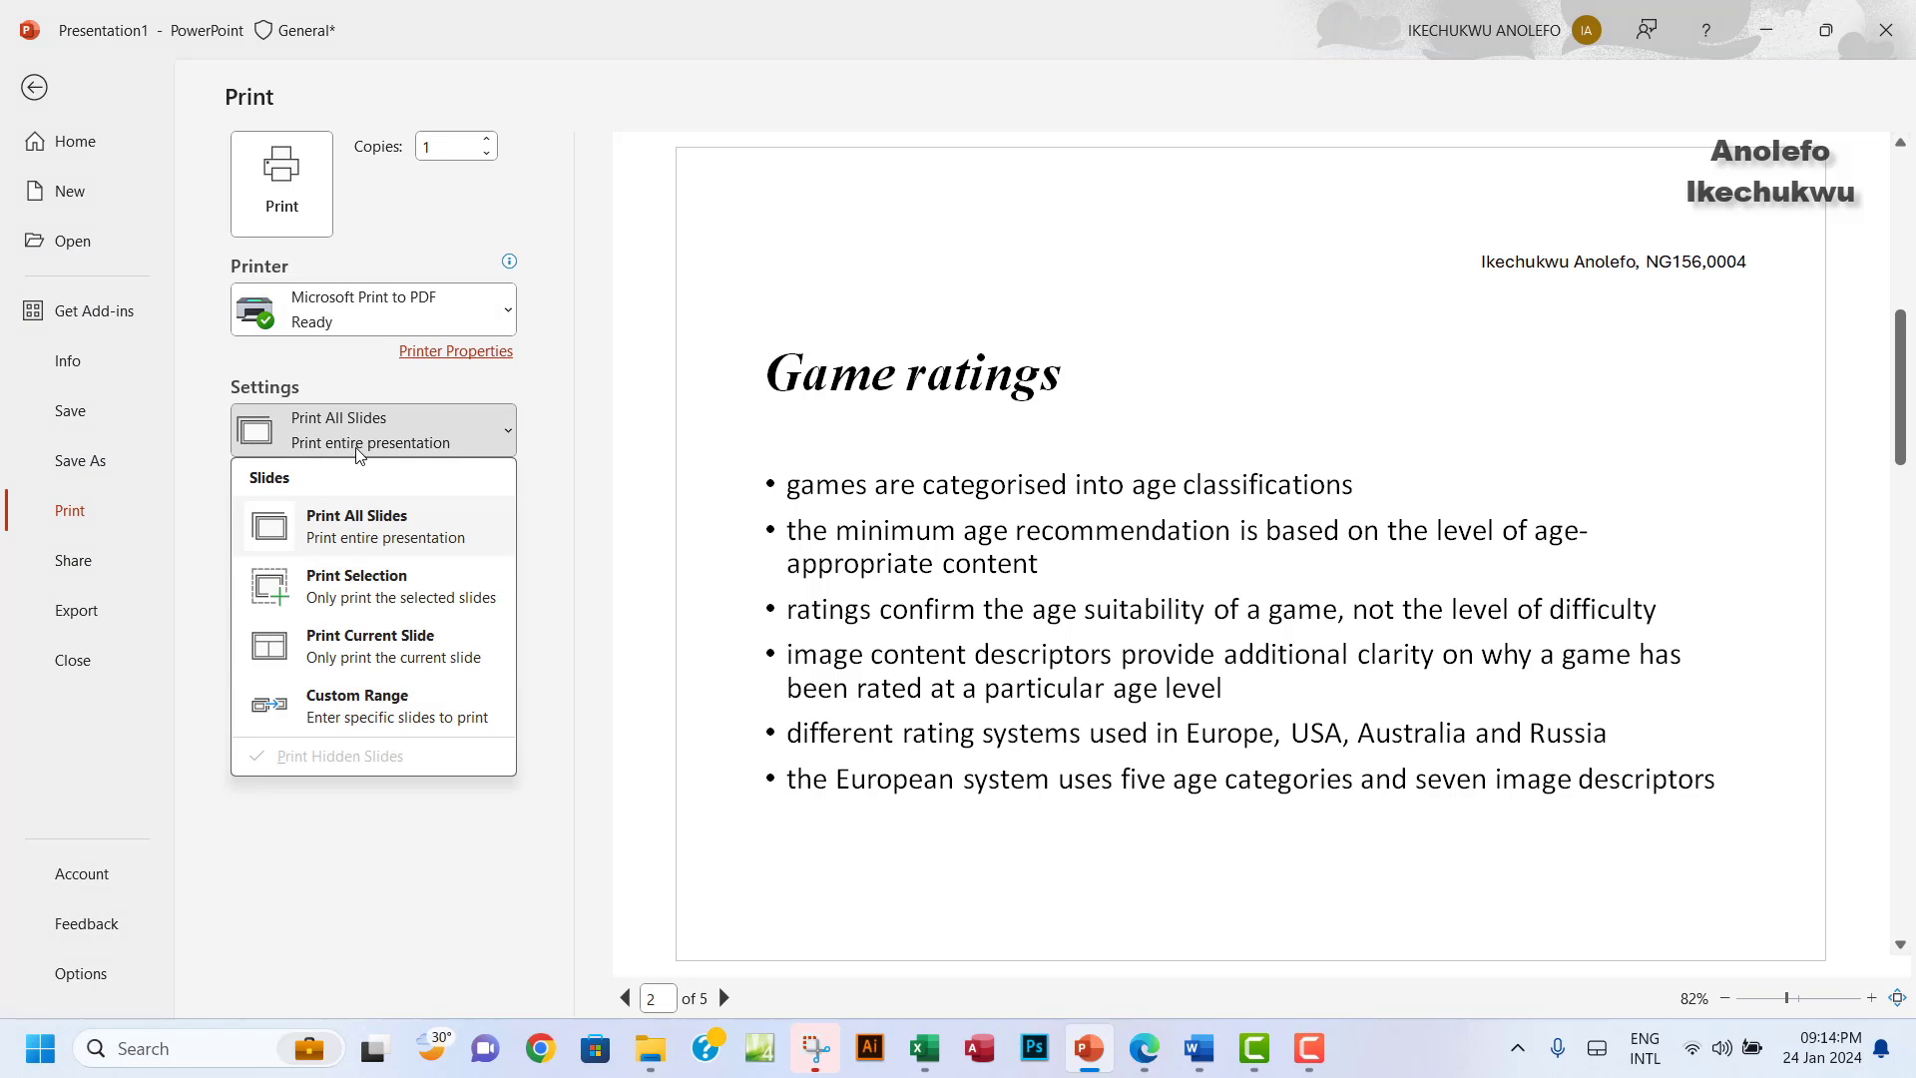
click(369, 589)
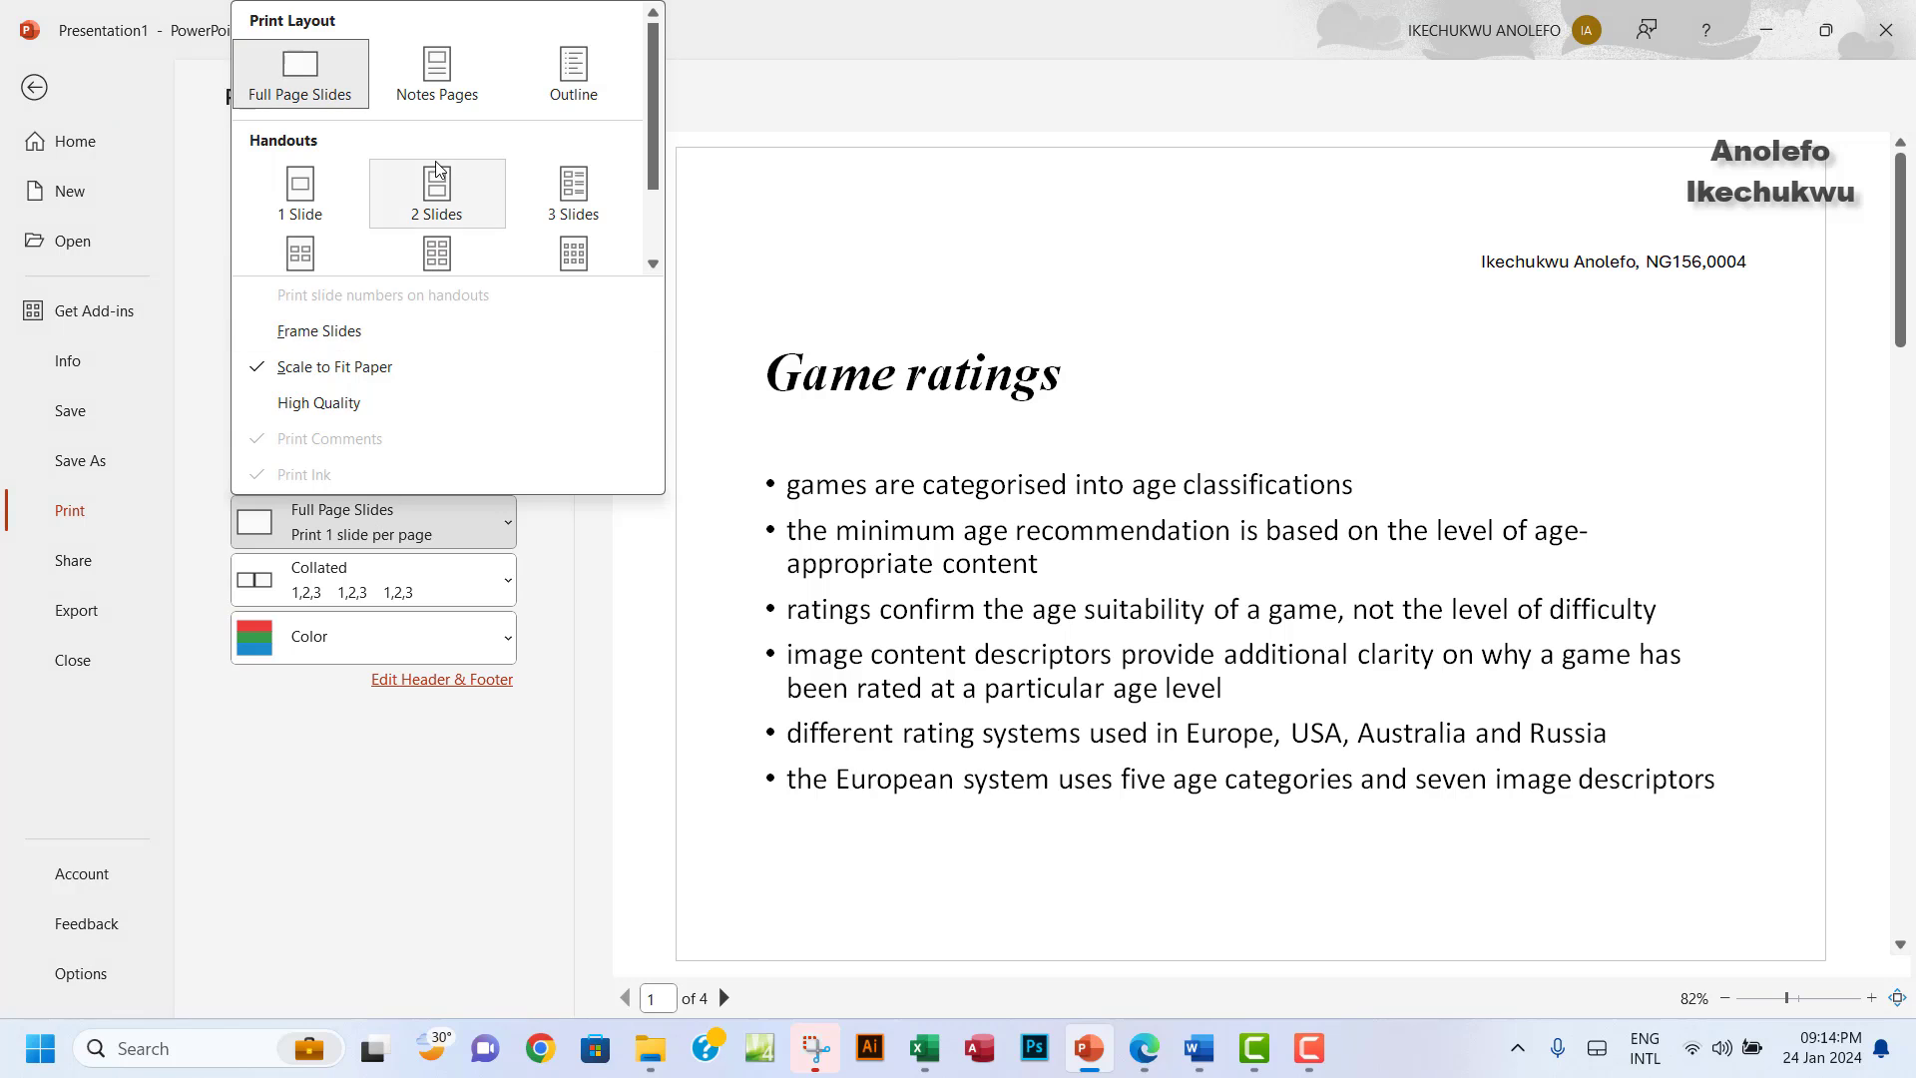
click(437, 187)
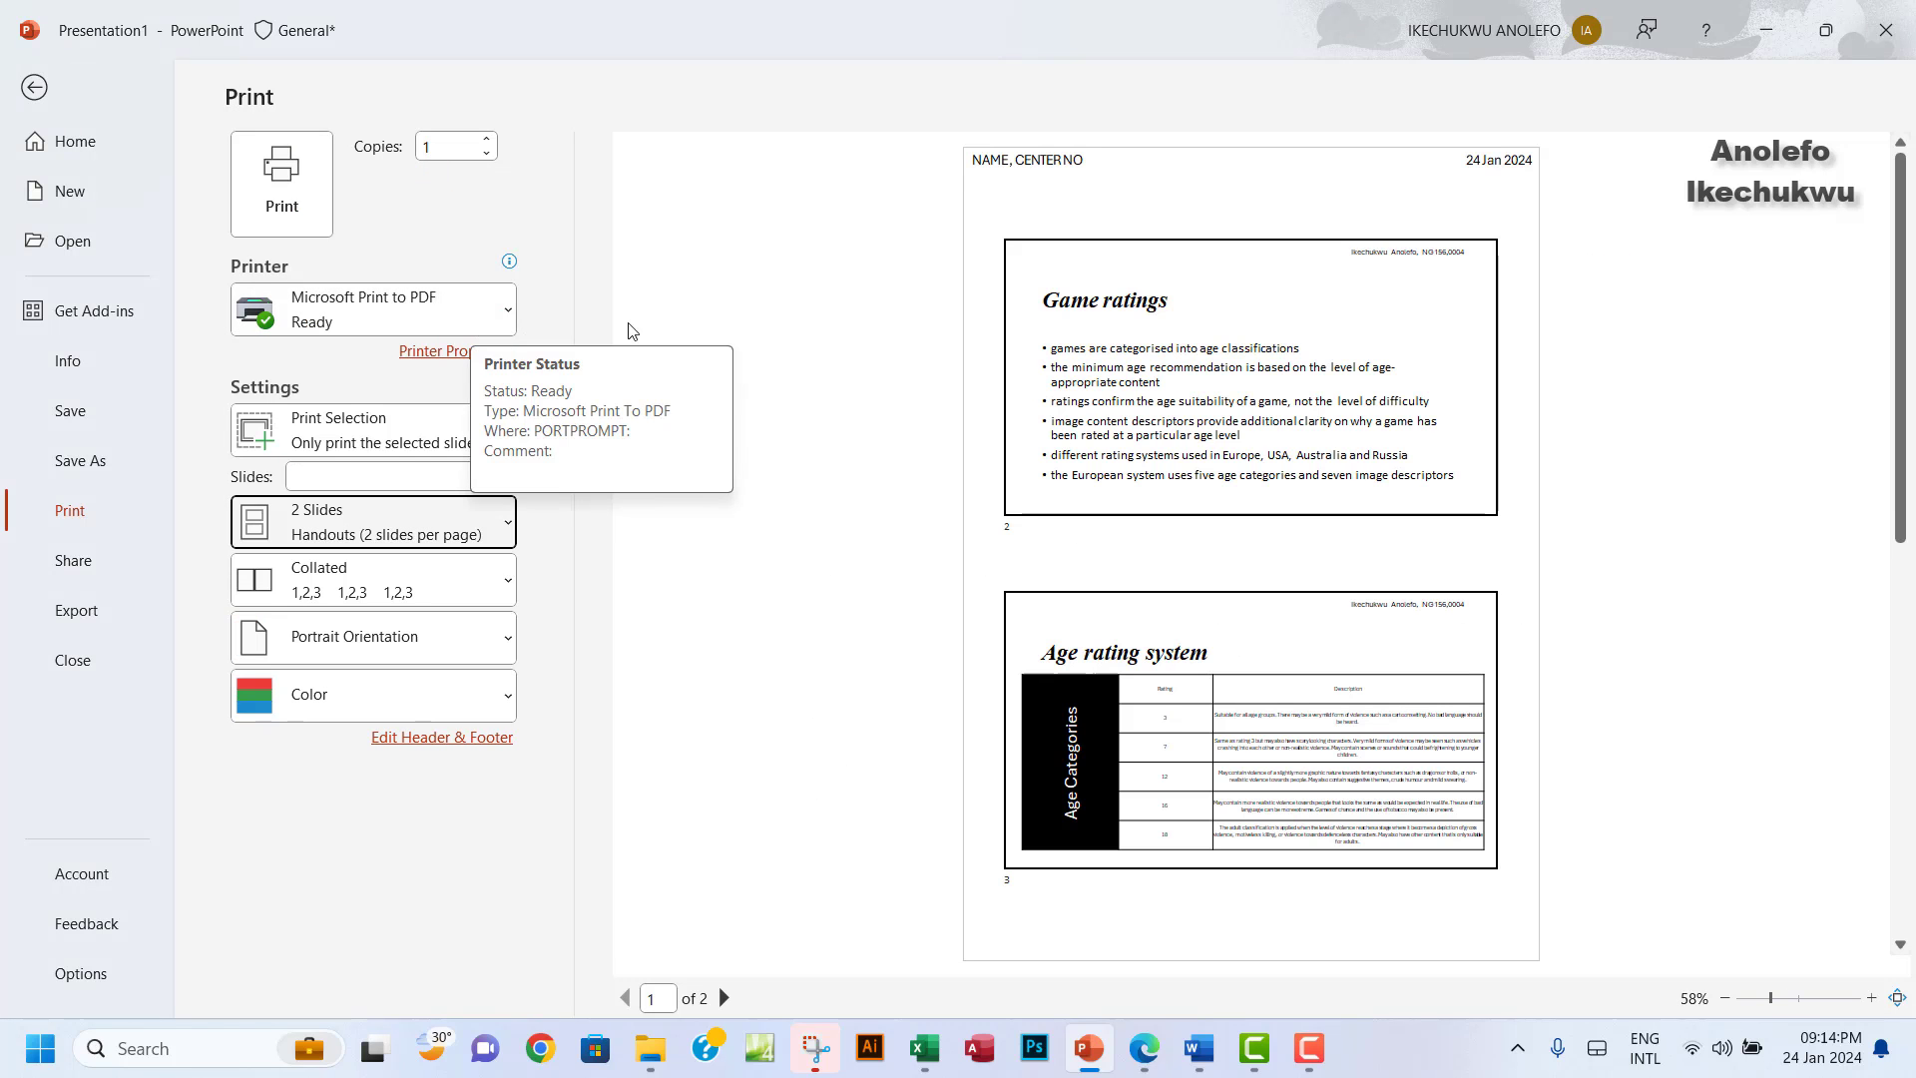
Turn on the header for notes and handouts, clear its placeholder text and apply the change to all.
click(454, 739)
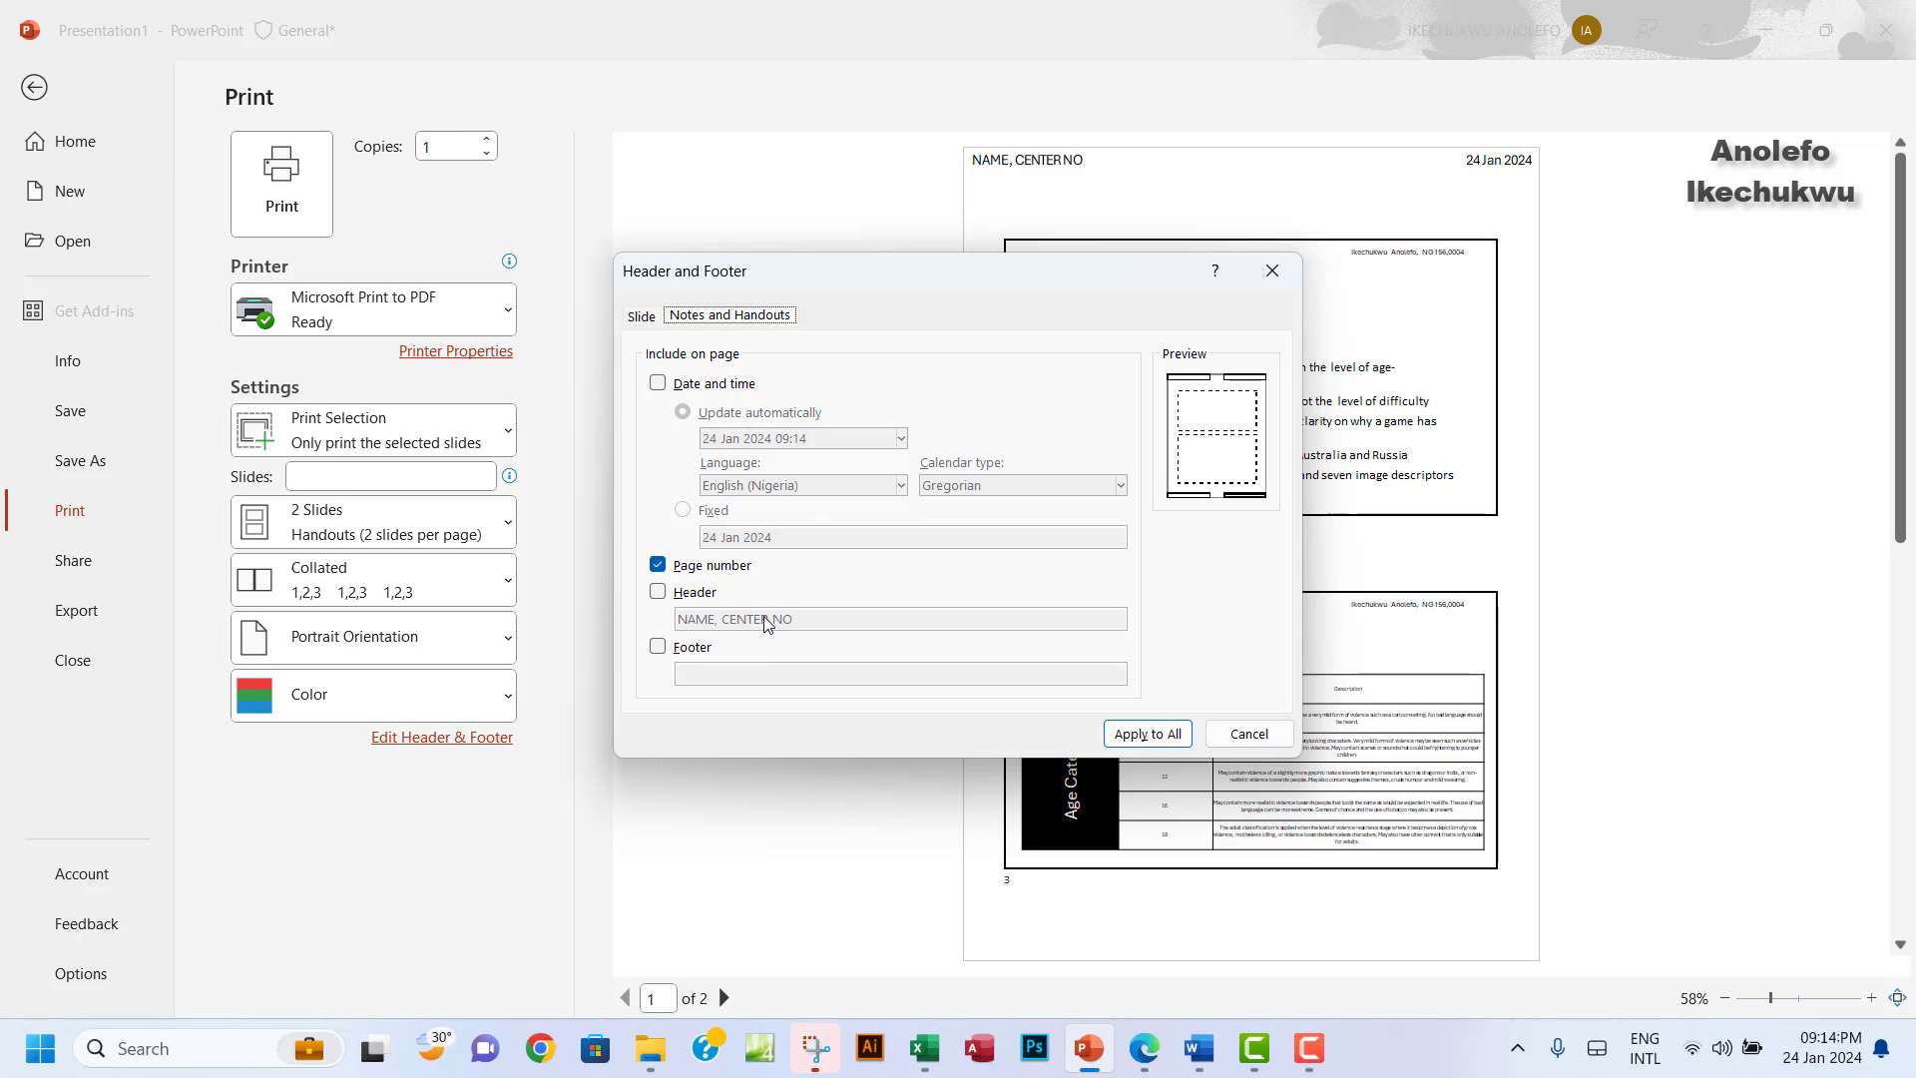
click(663, 598)
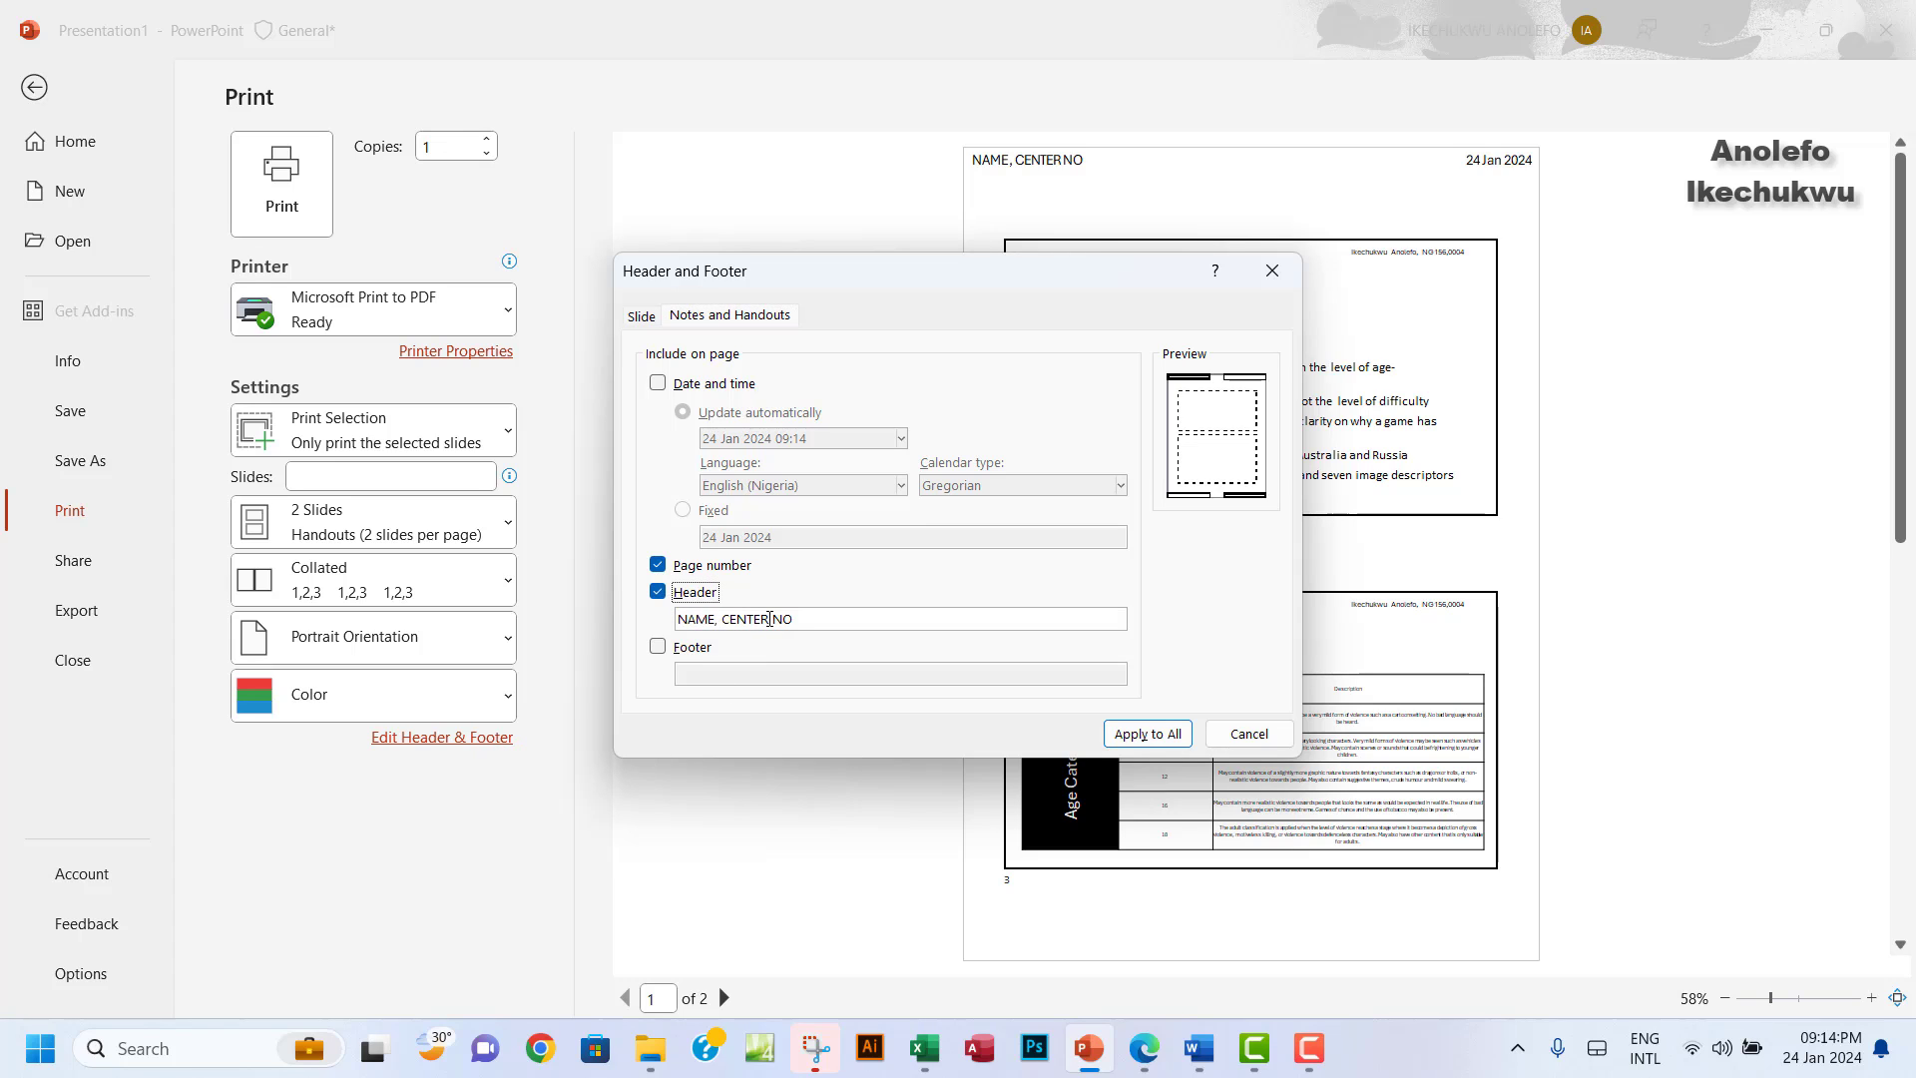
drag(794, 618, 661, 619)
key(BackSpace)
click(1148, 733)
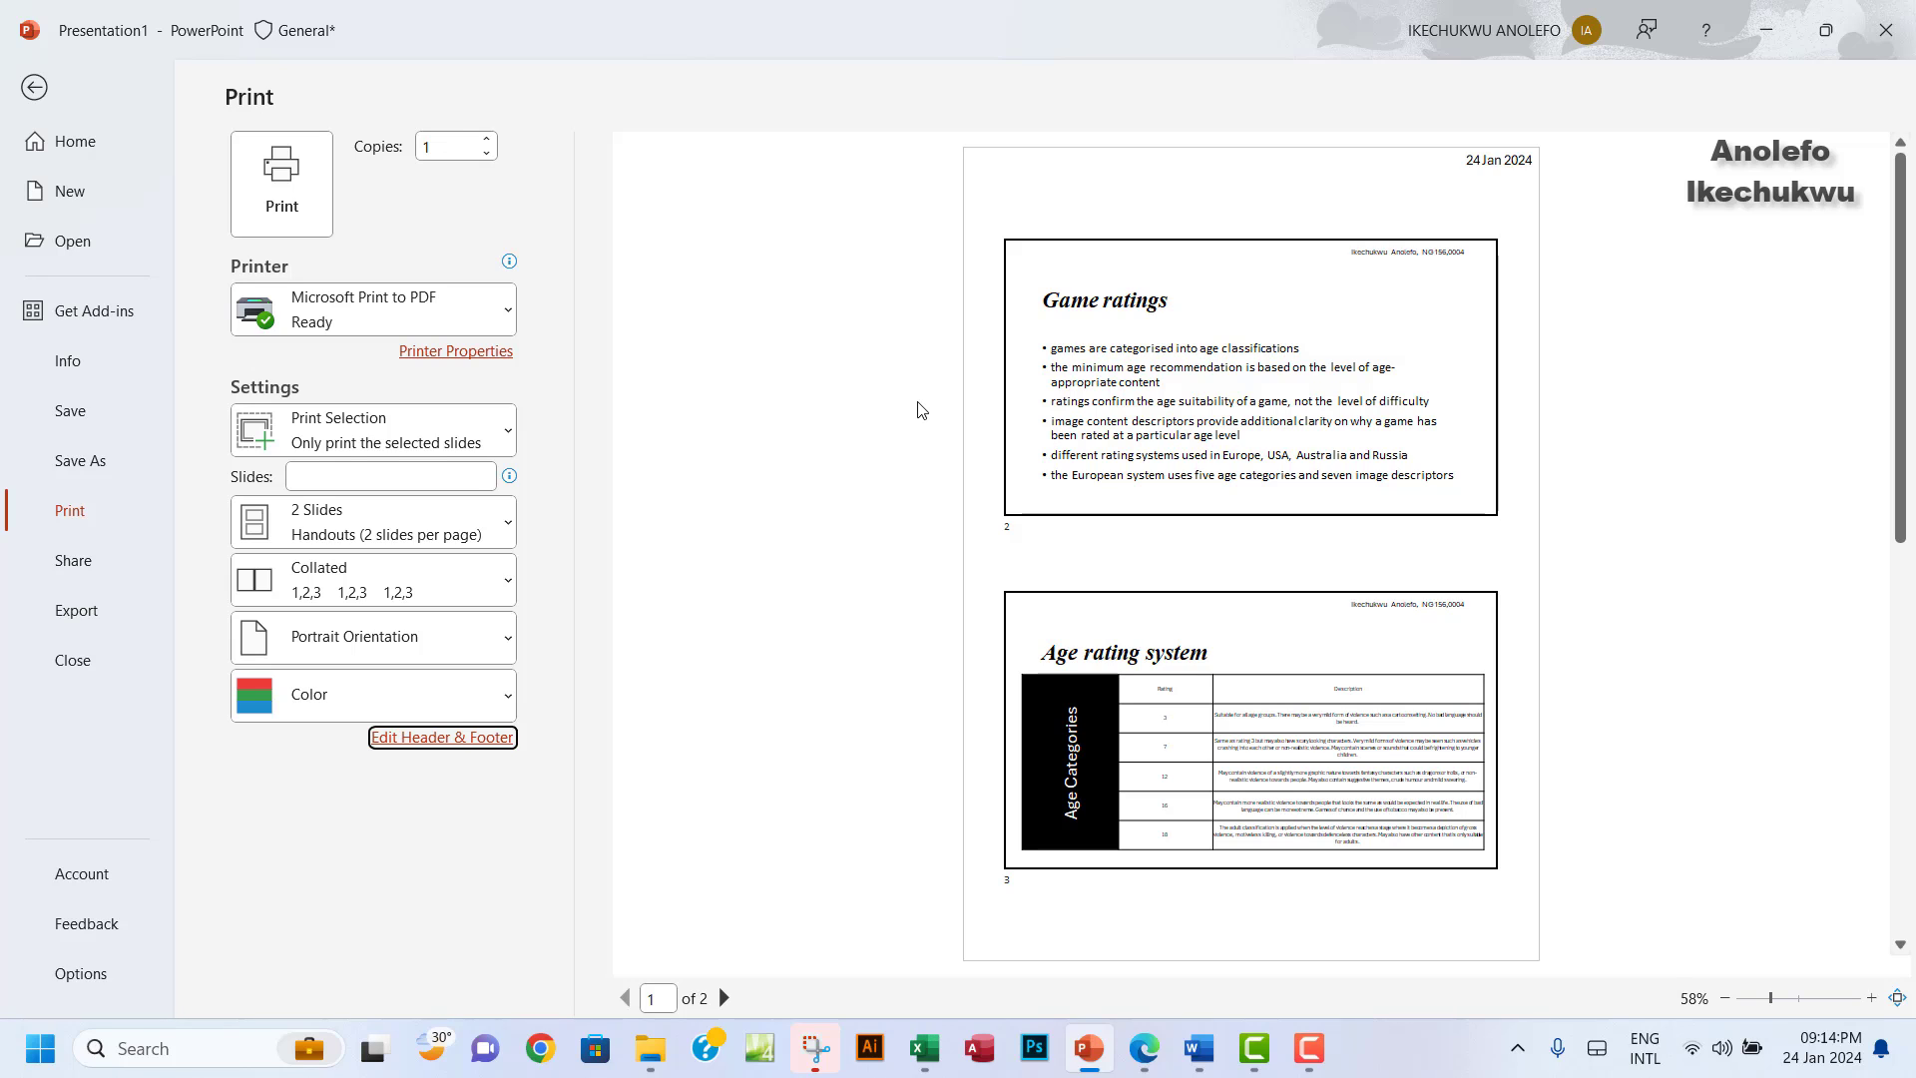
click(434, 738)
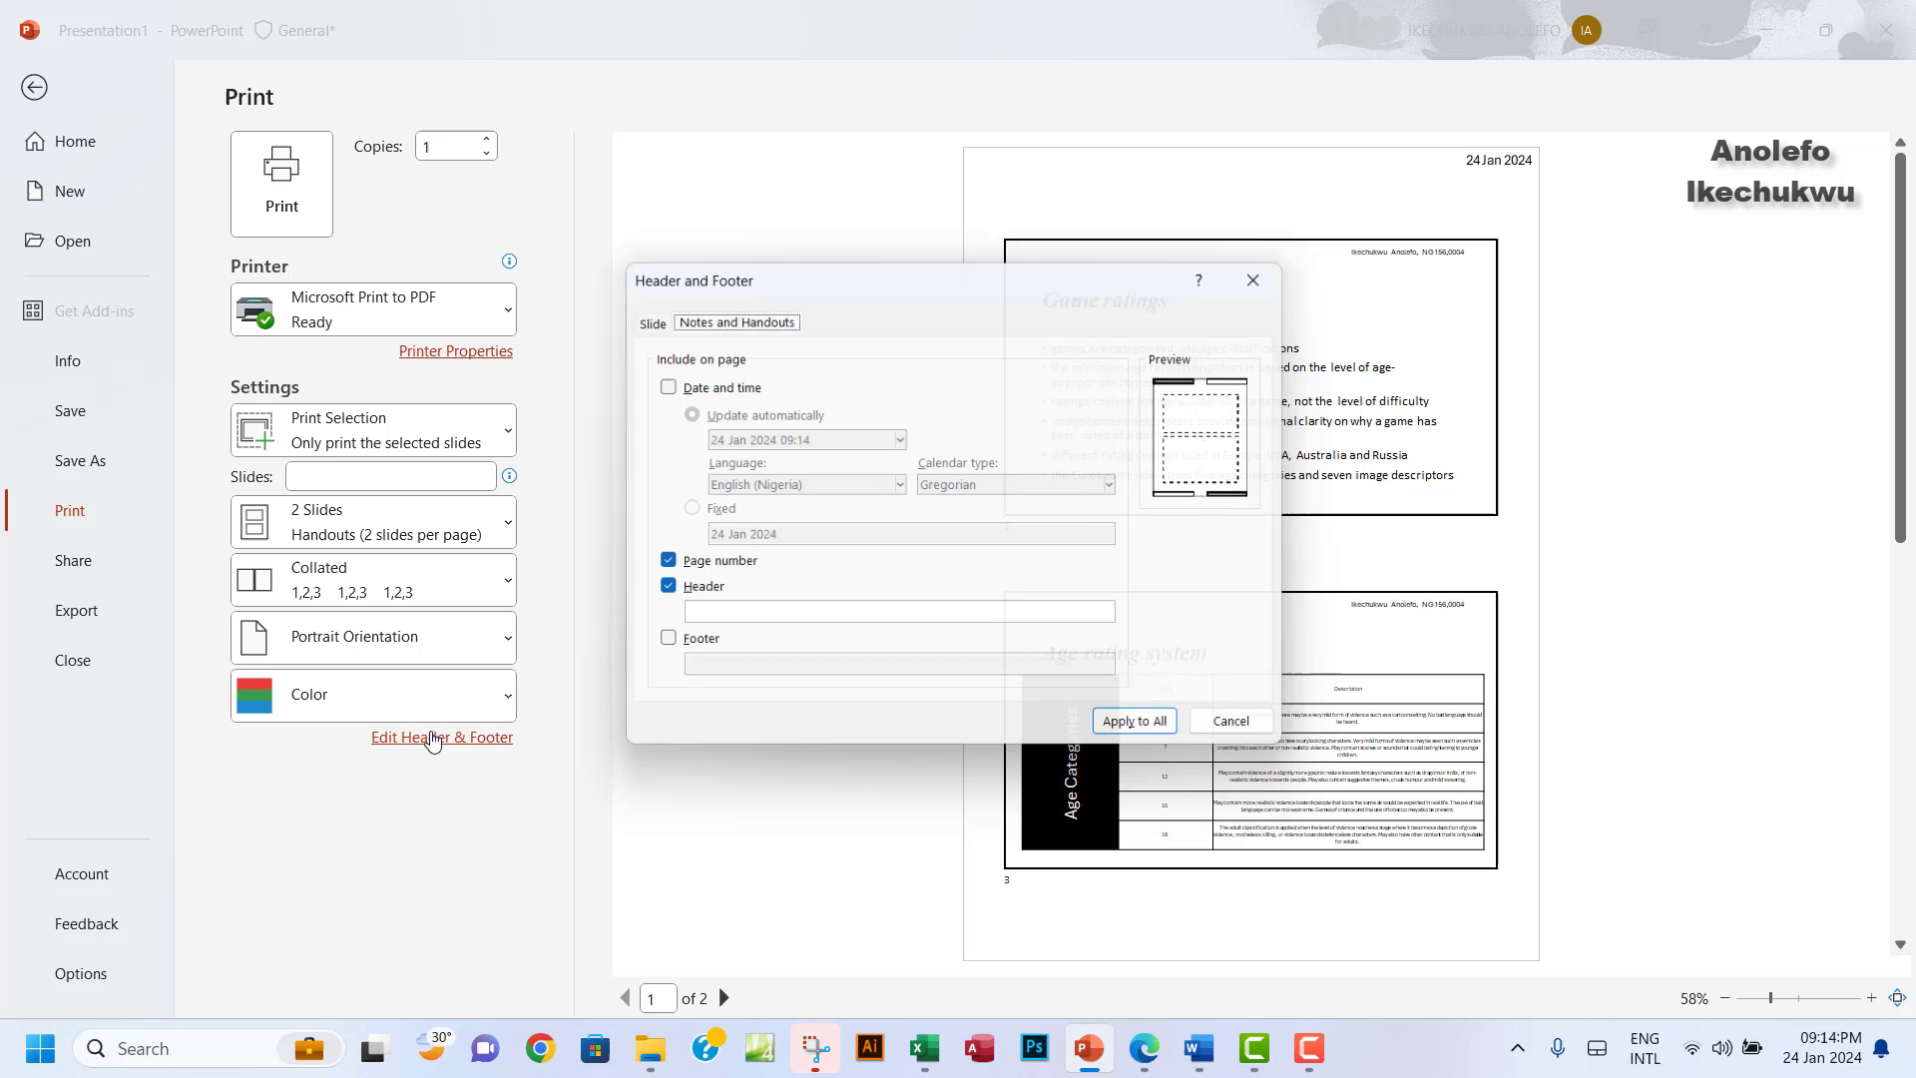
click(657, 593)
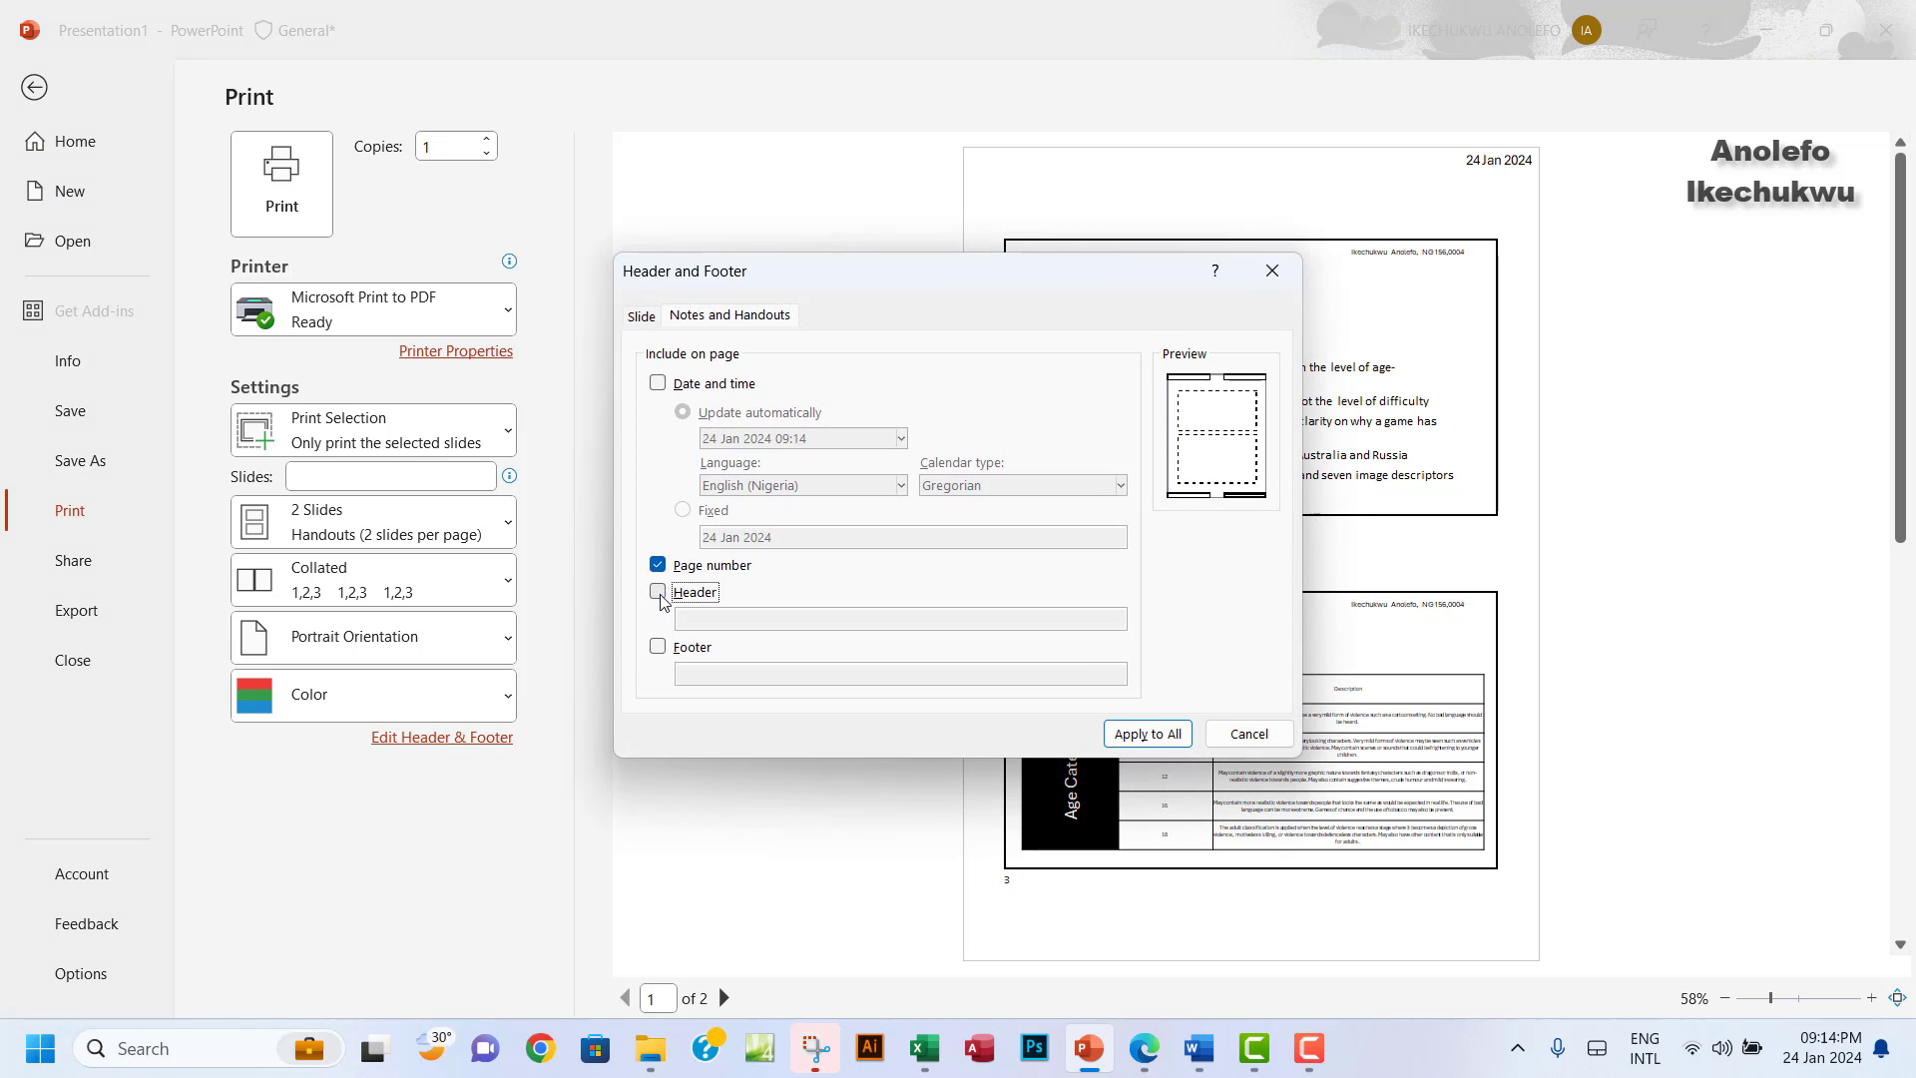
click(1249, 734)
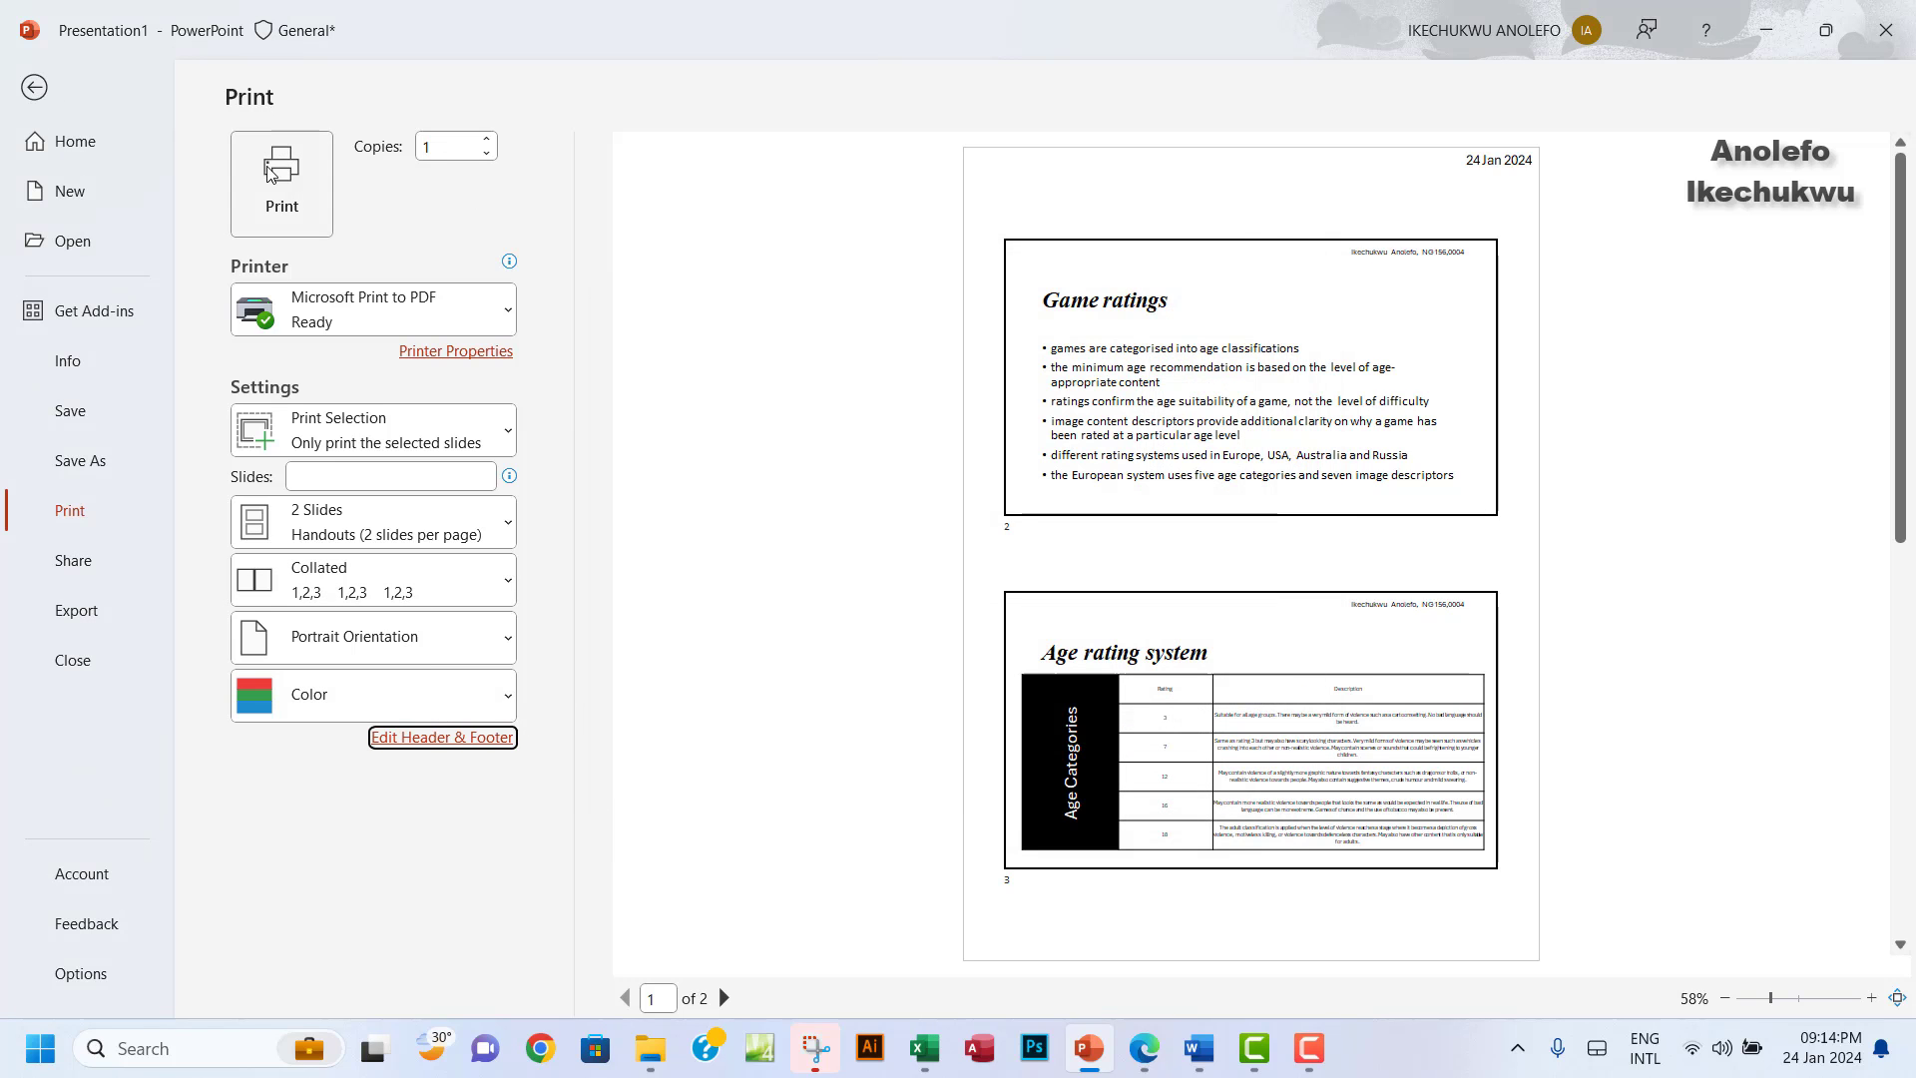
Print the selected slides' handouts to PDF and save the output as PRINTER TEST in the workarea folder.
click(282, 190)
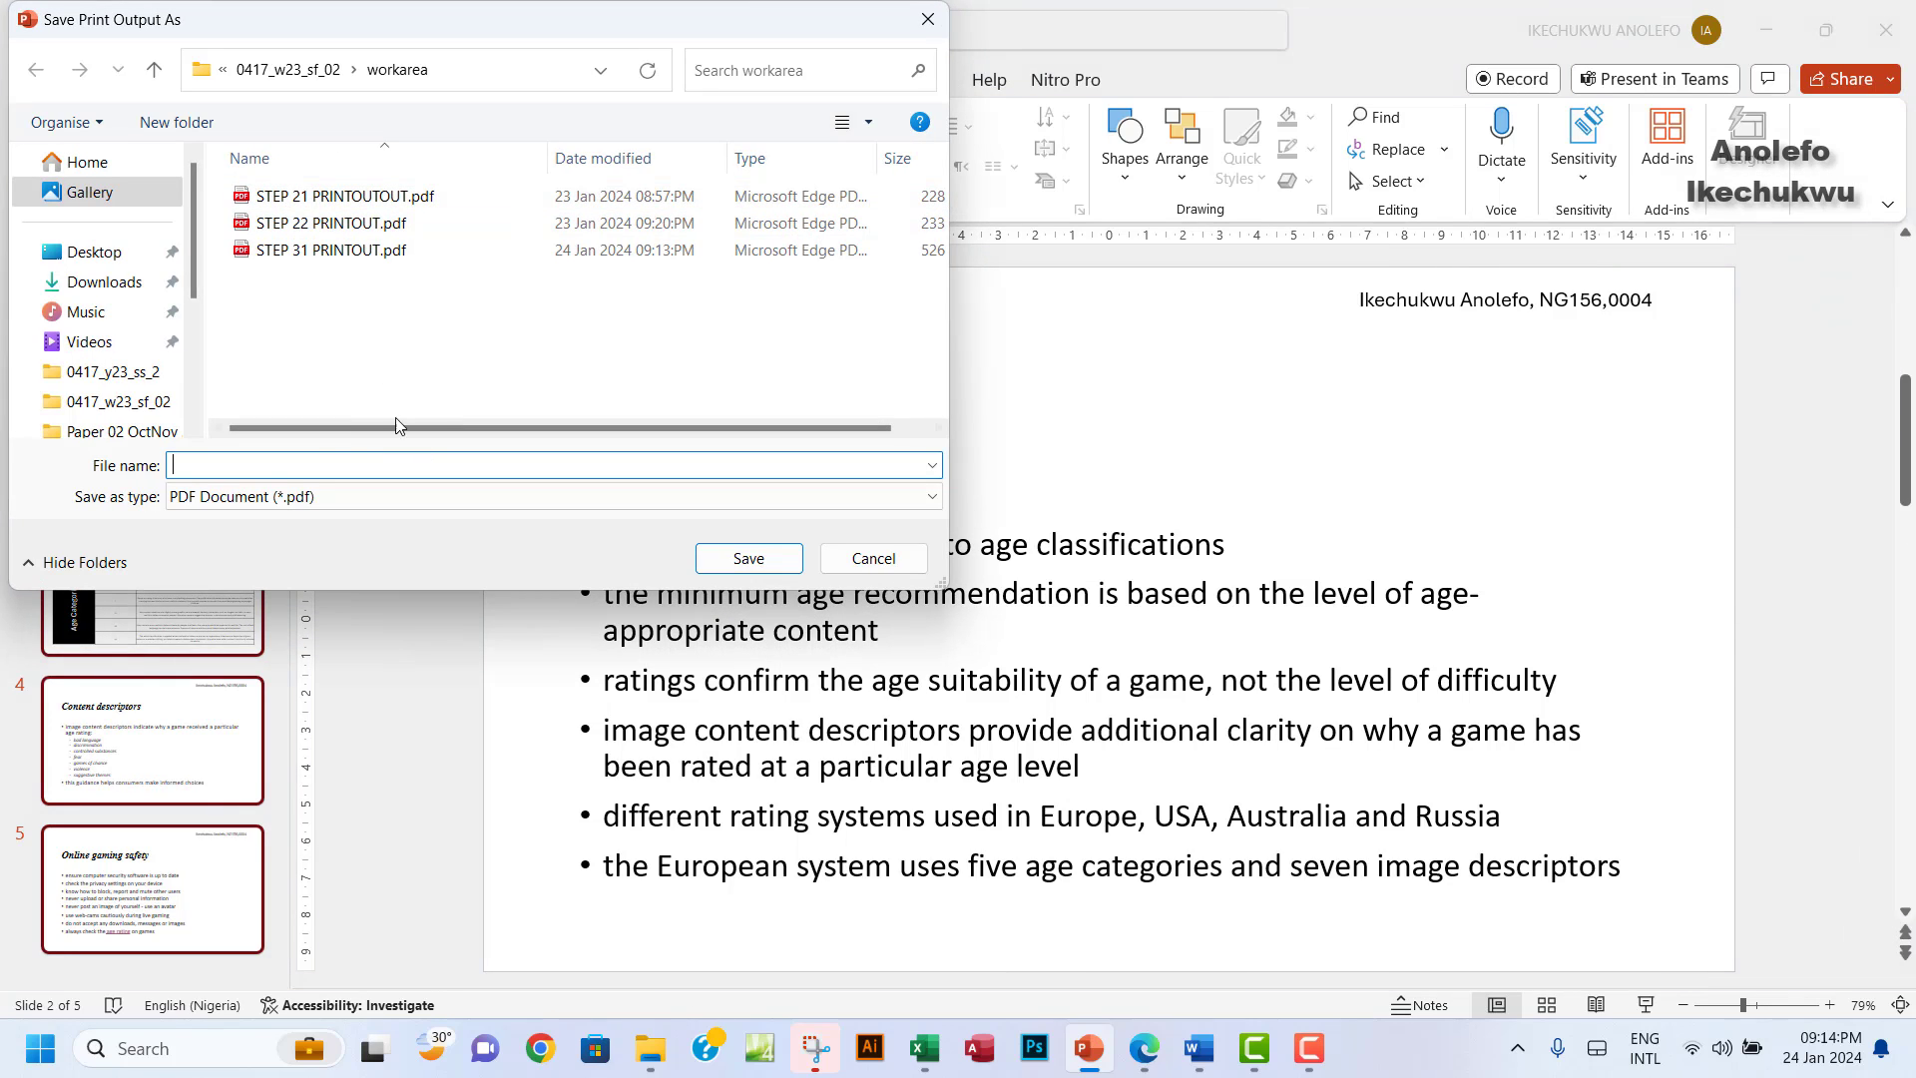
text(PRINTER TEST)
click(756, 564)
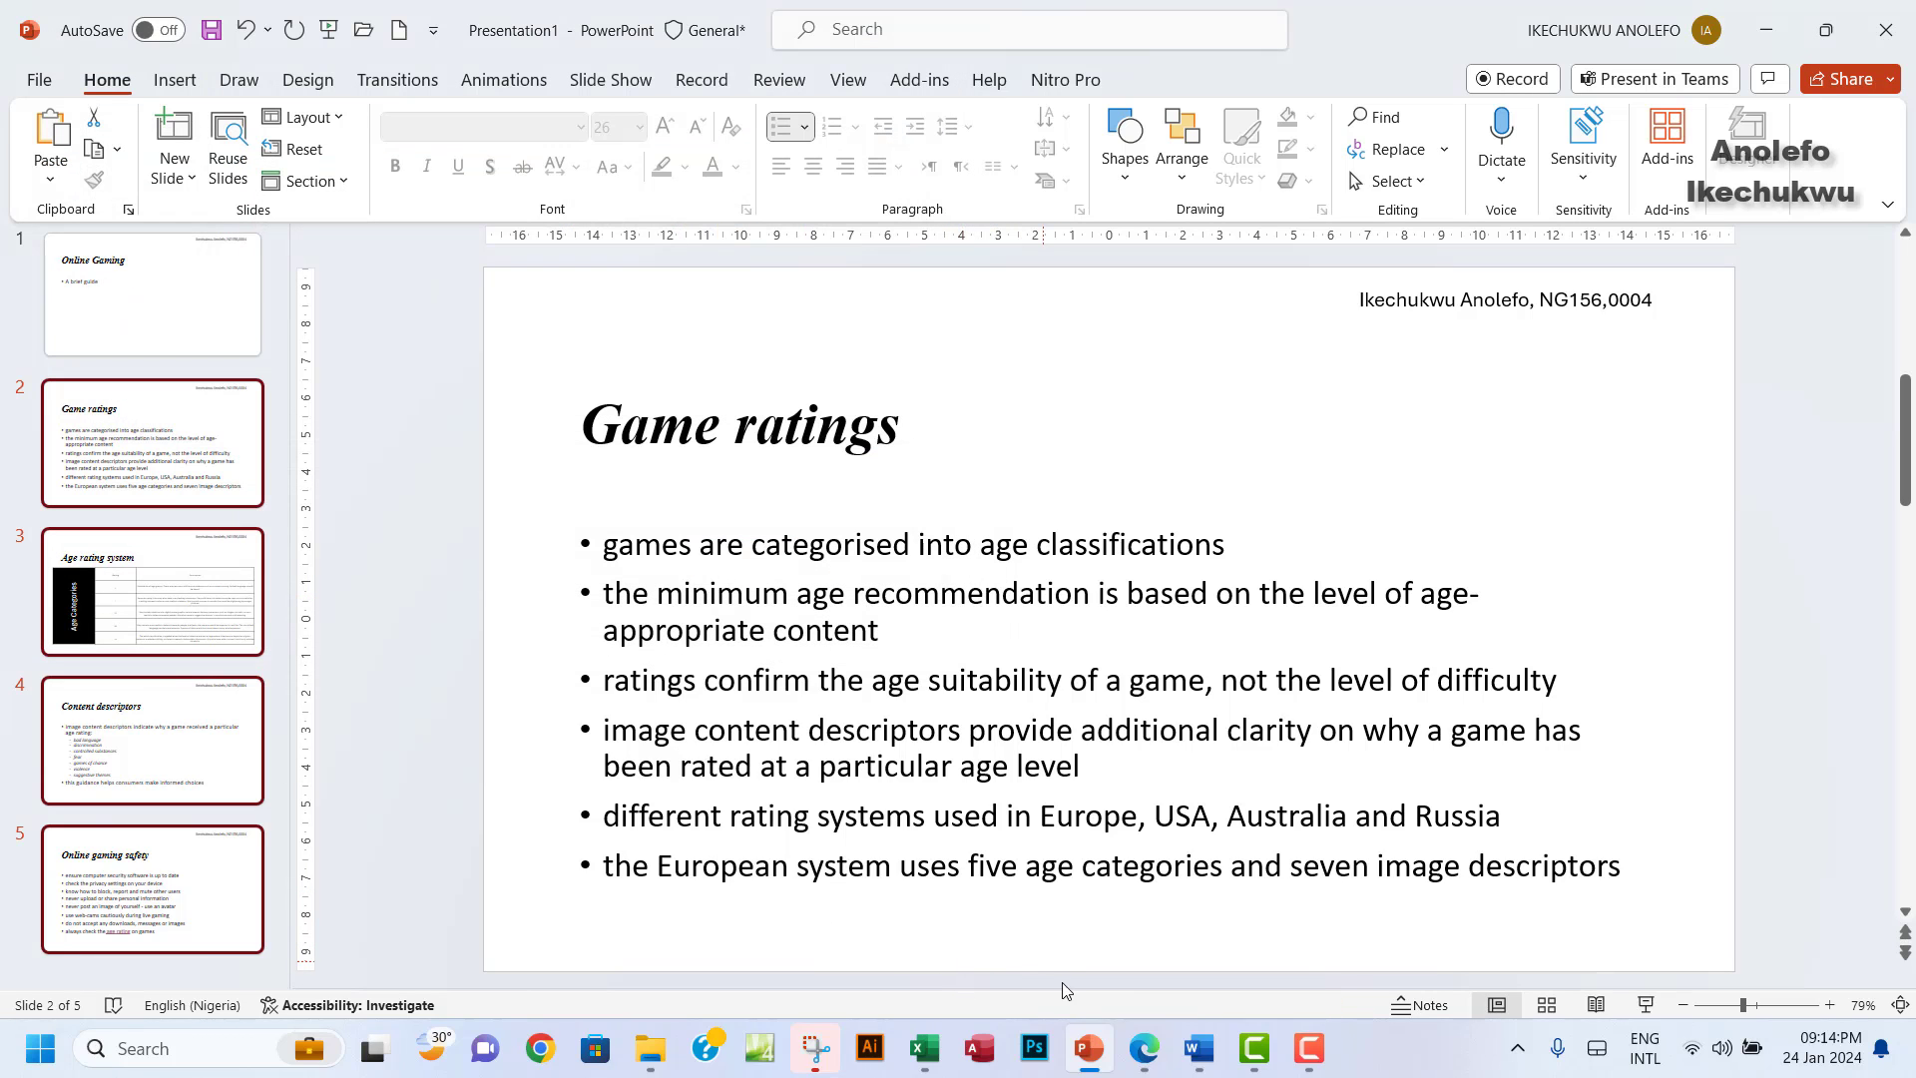
Open PRINTER TEST.pdf from the workarea folder in File Explorer and check the candidate details on the first page's slides.
click(649, 1048)
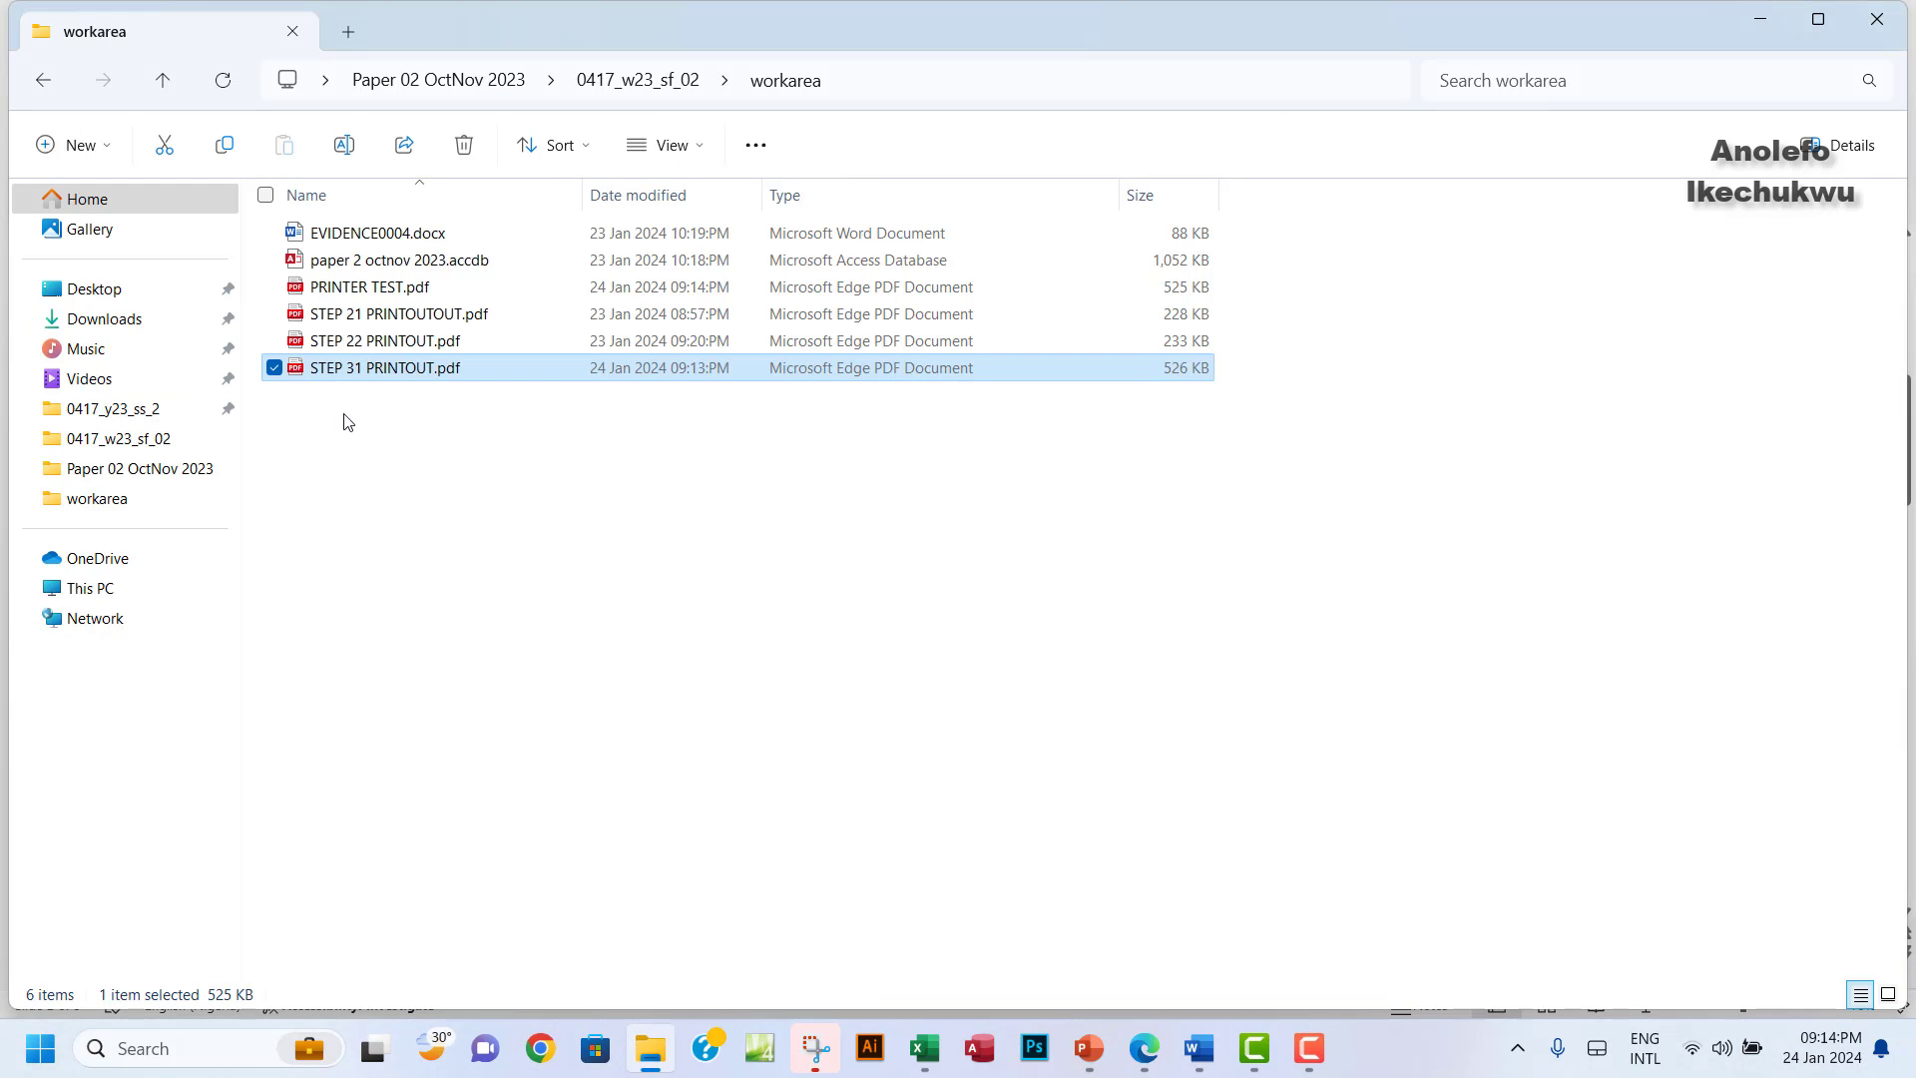
double_click(427, 287)
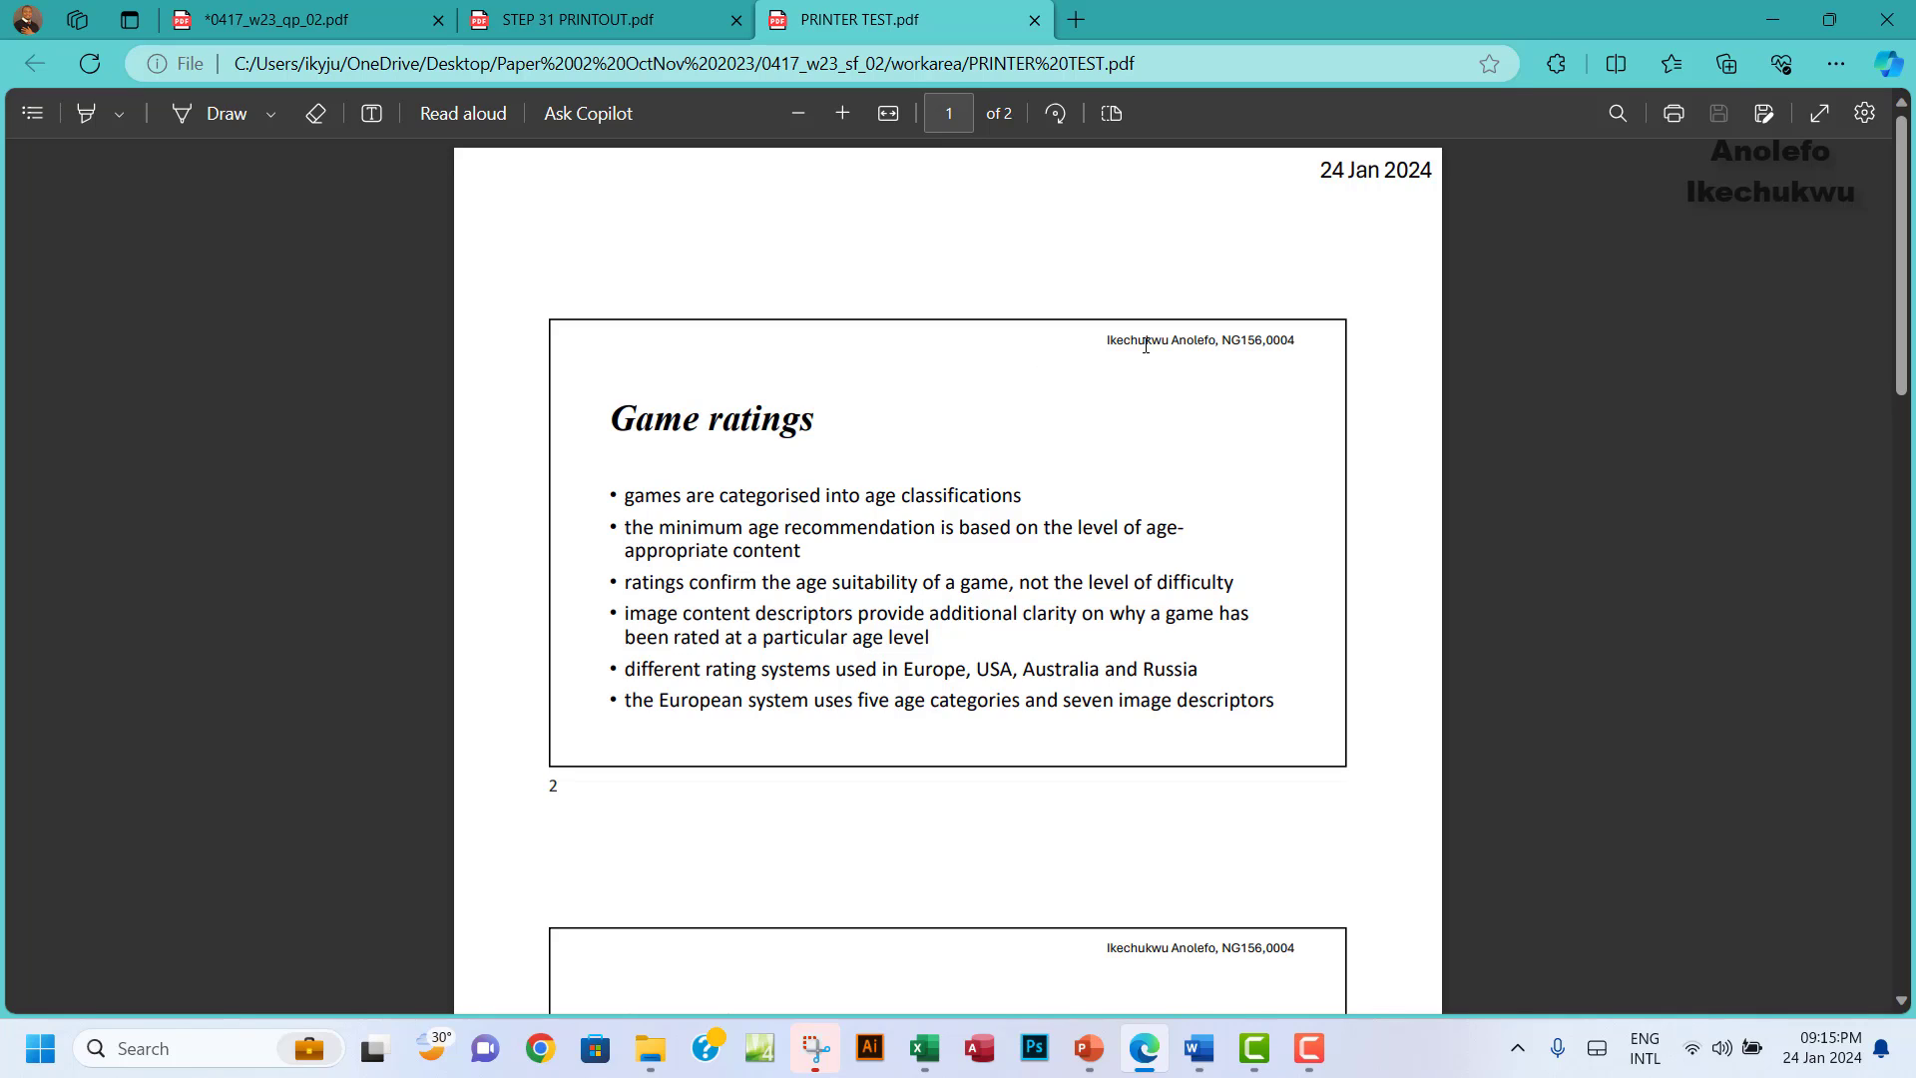
drag(1110, 342, 1290, 341)
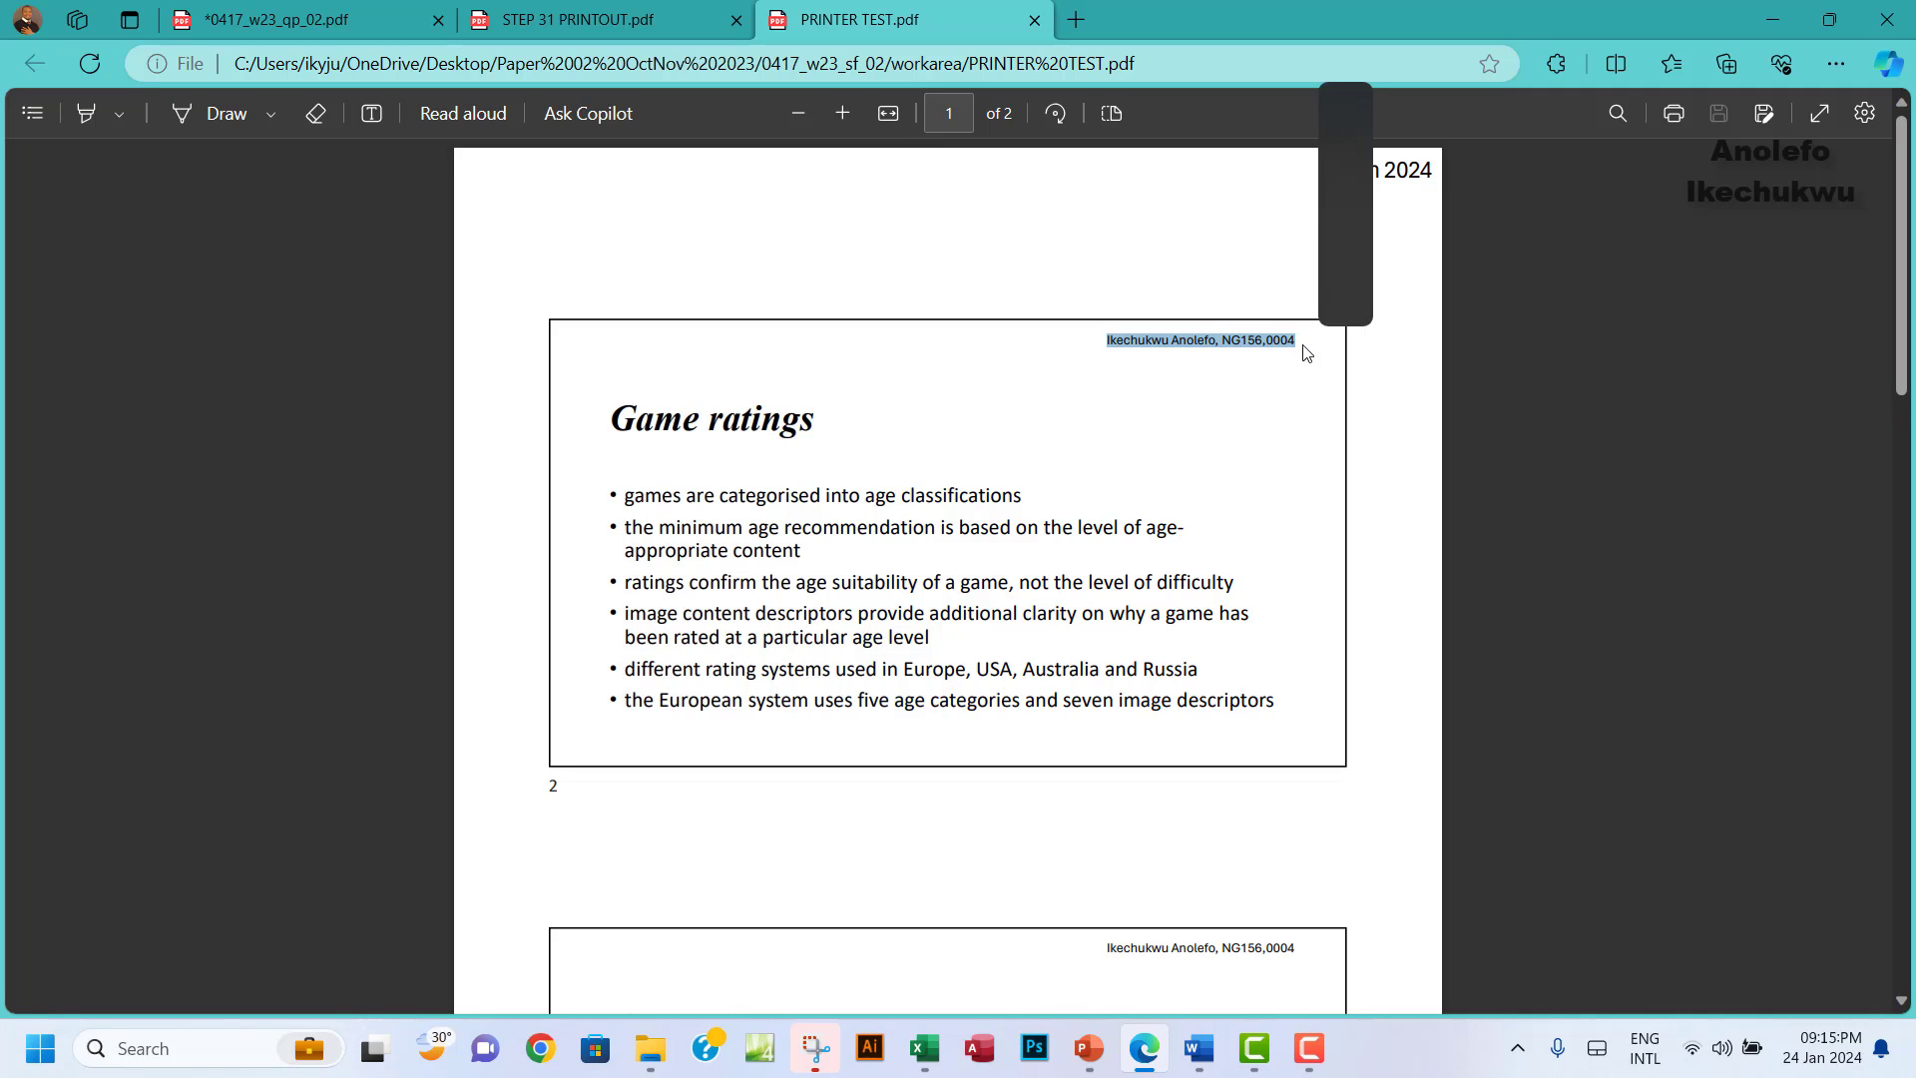
drag(1103, 942, 1307, 933)
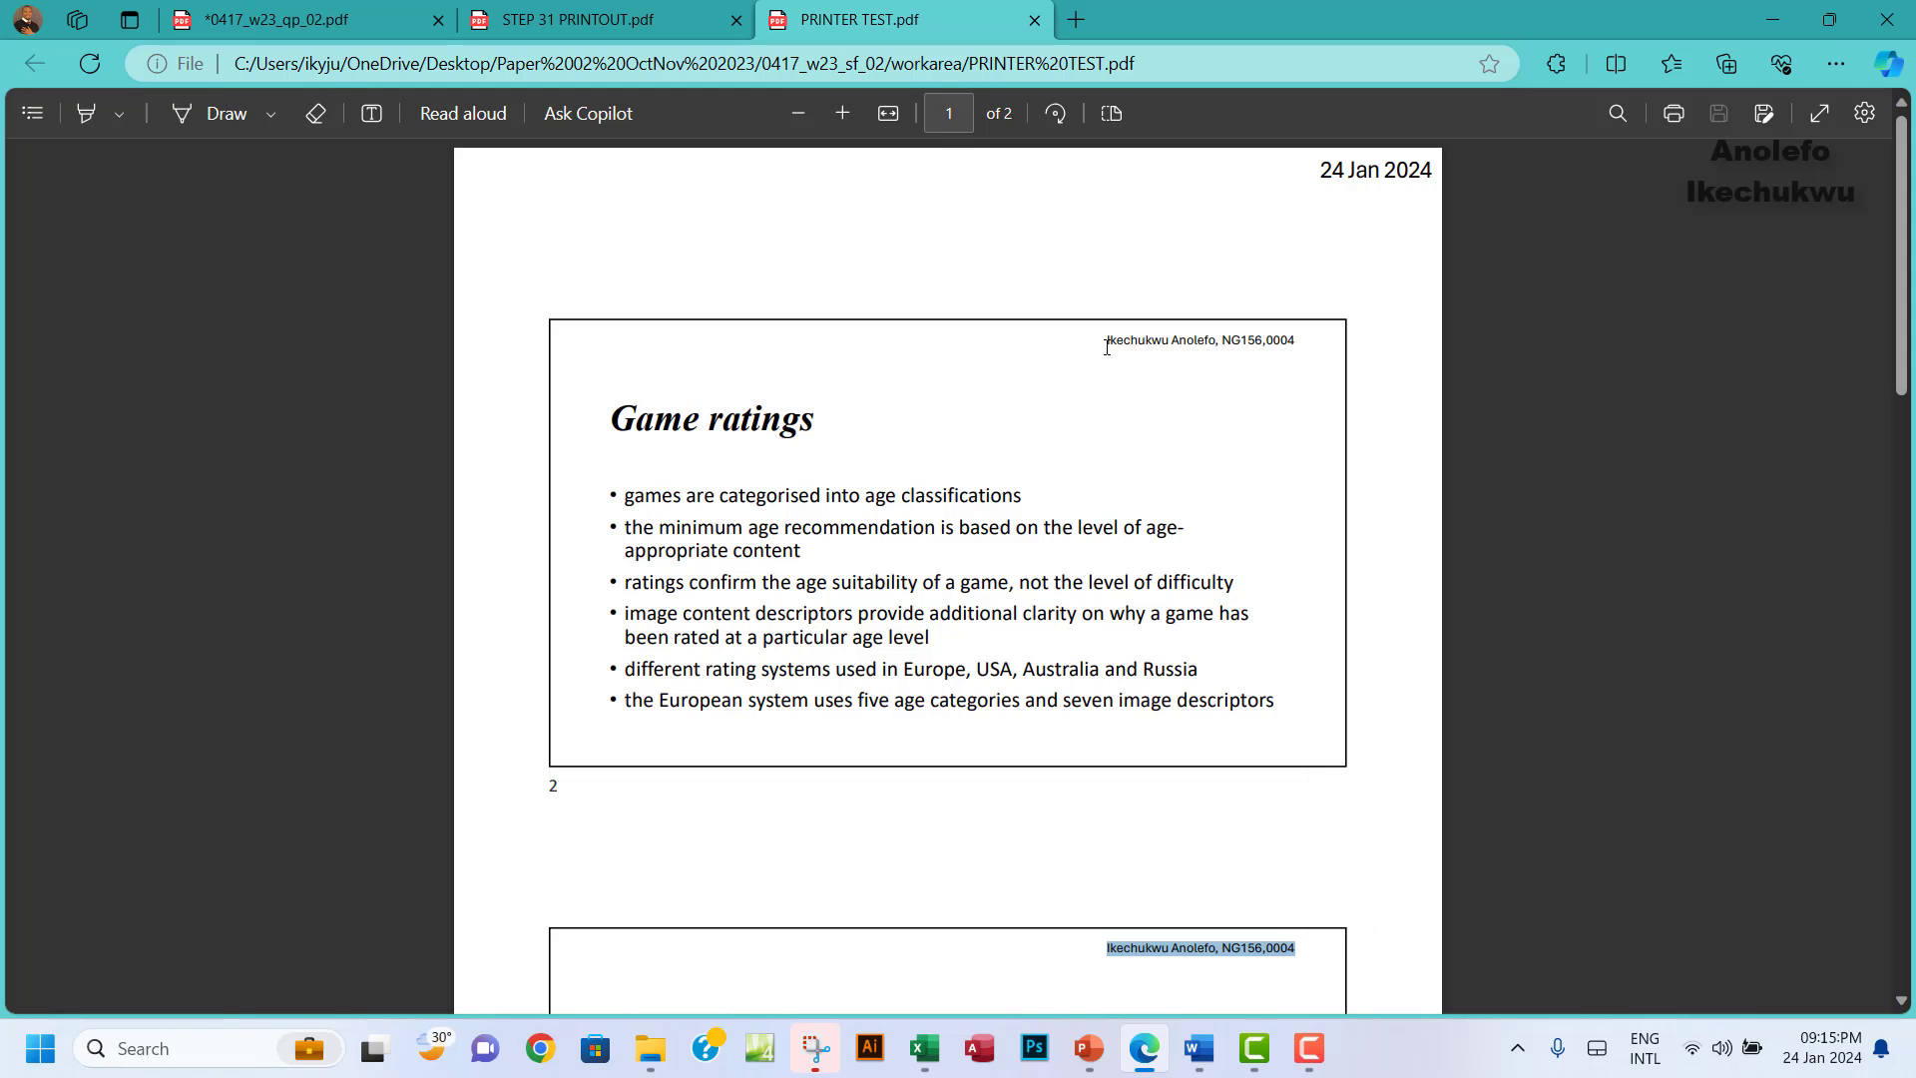
drag(1106, 346, 1290, 342)
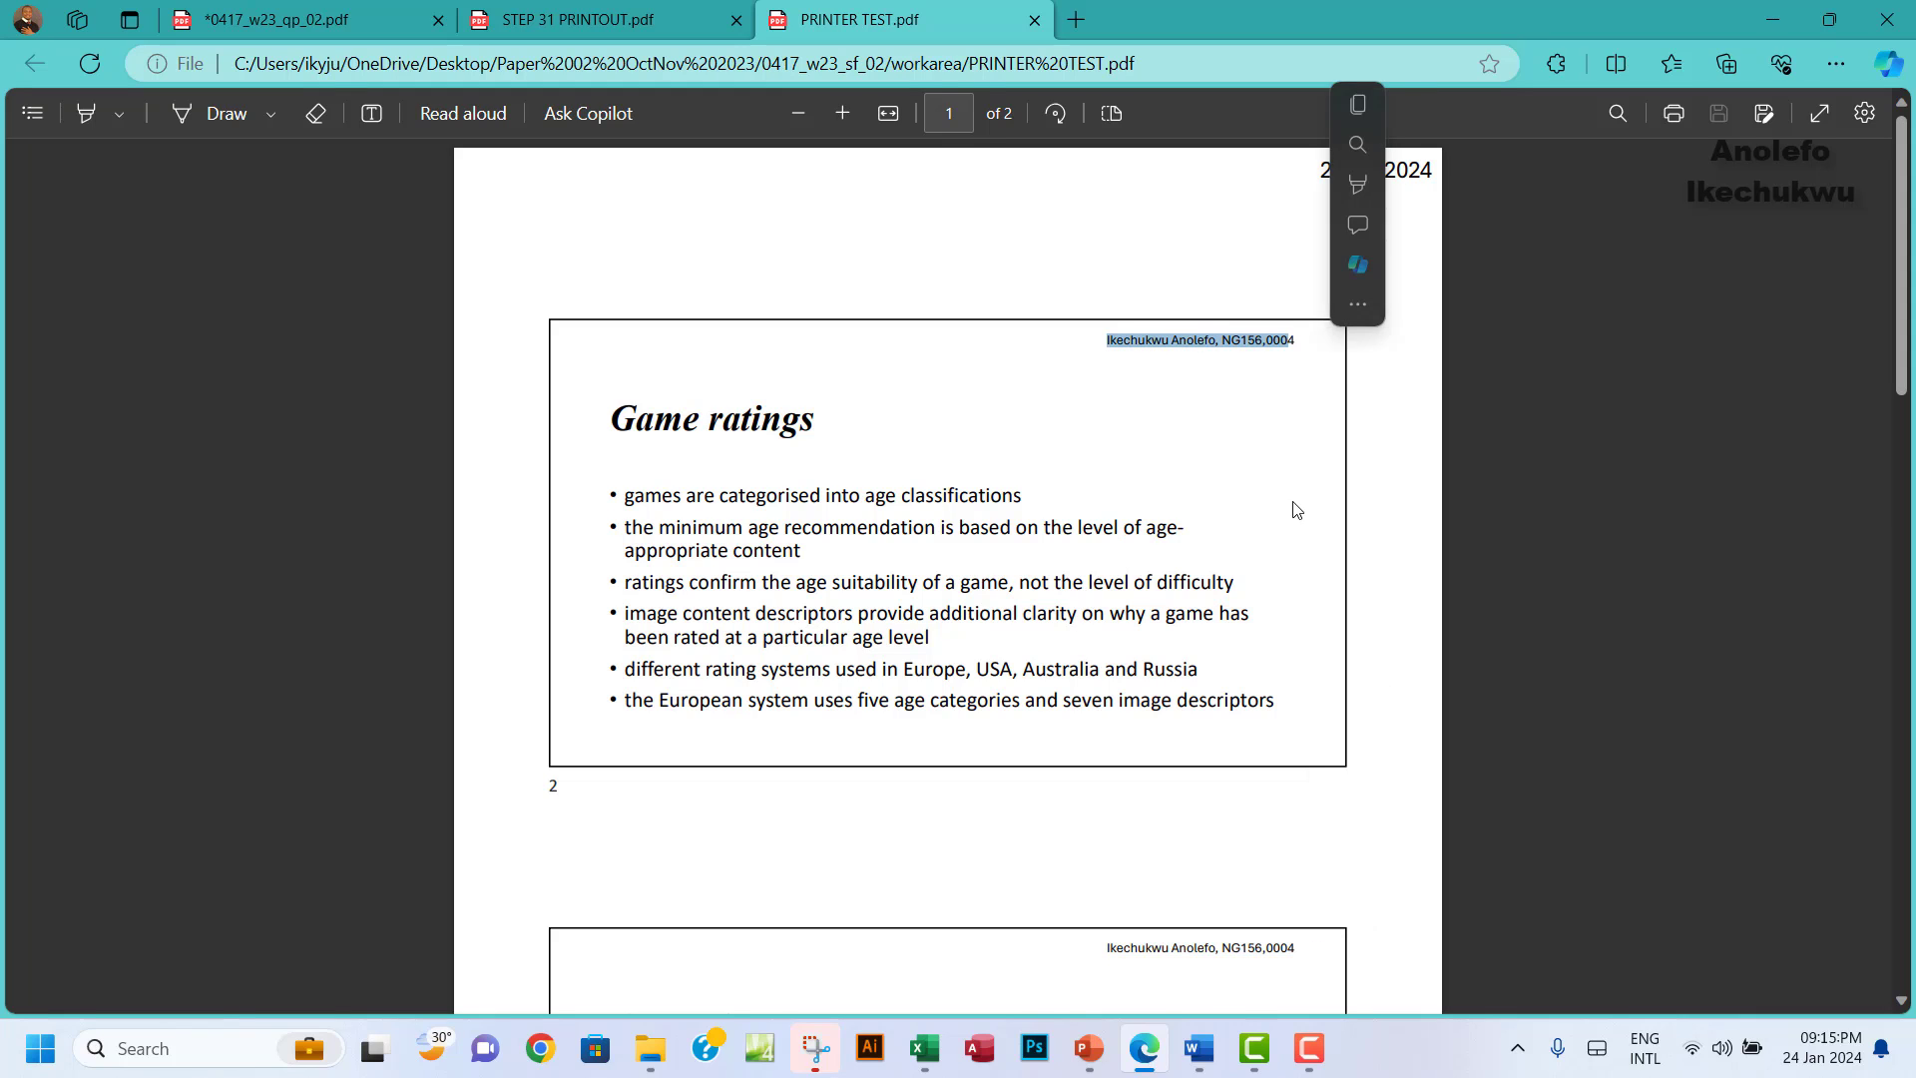
Switch to the 0417_w23_qp_02.pdf exam paper in Edge and highlight the Task 5 instructions on printing the Evidence Document in green.
click(1102, 1056)
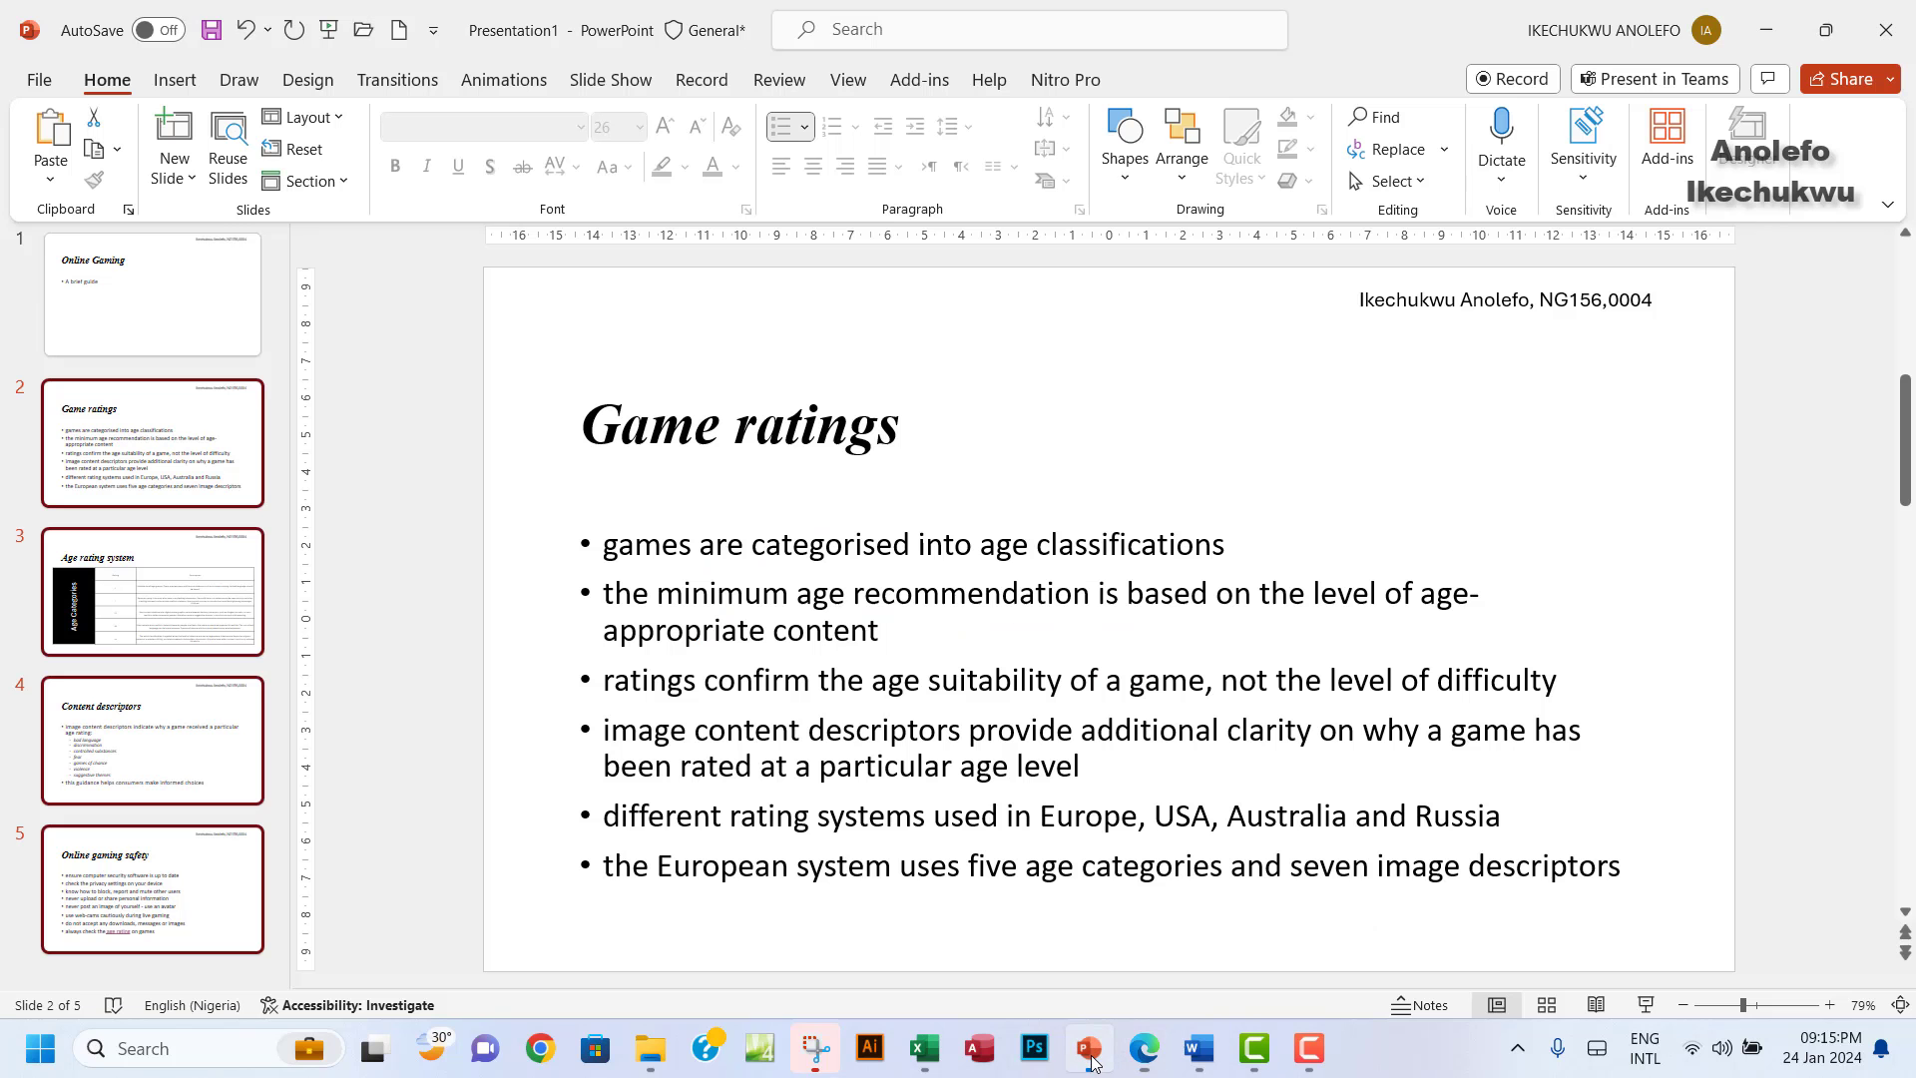
click(1148, 1064)
click(368, 16)
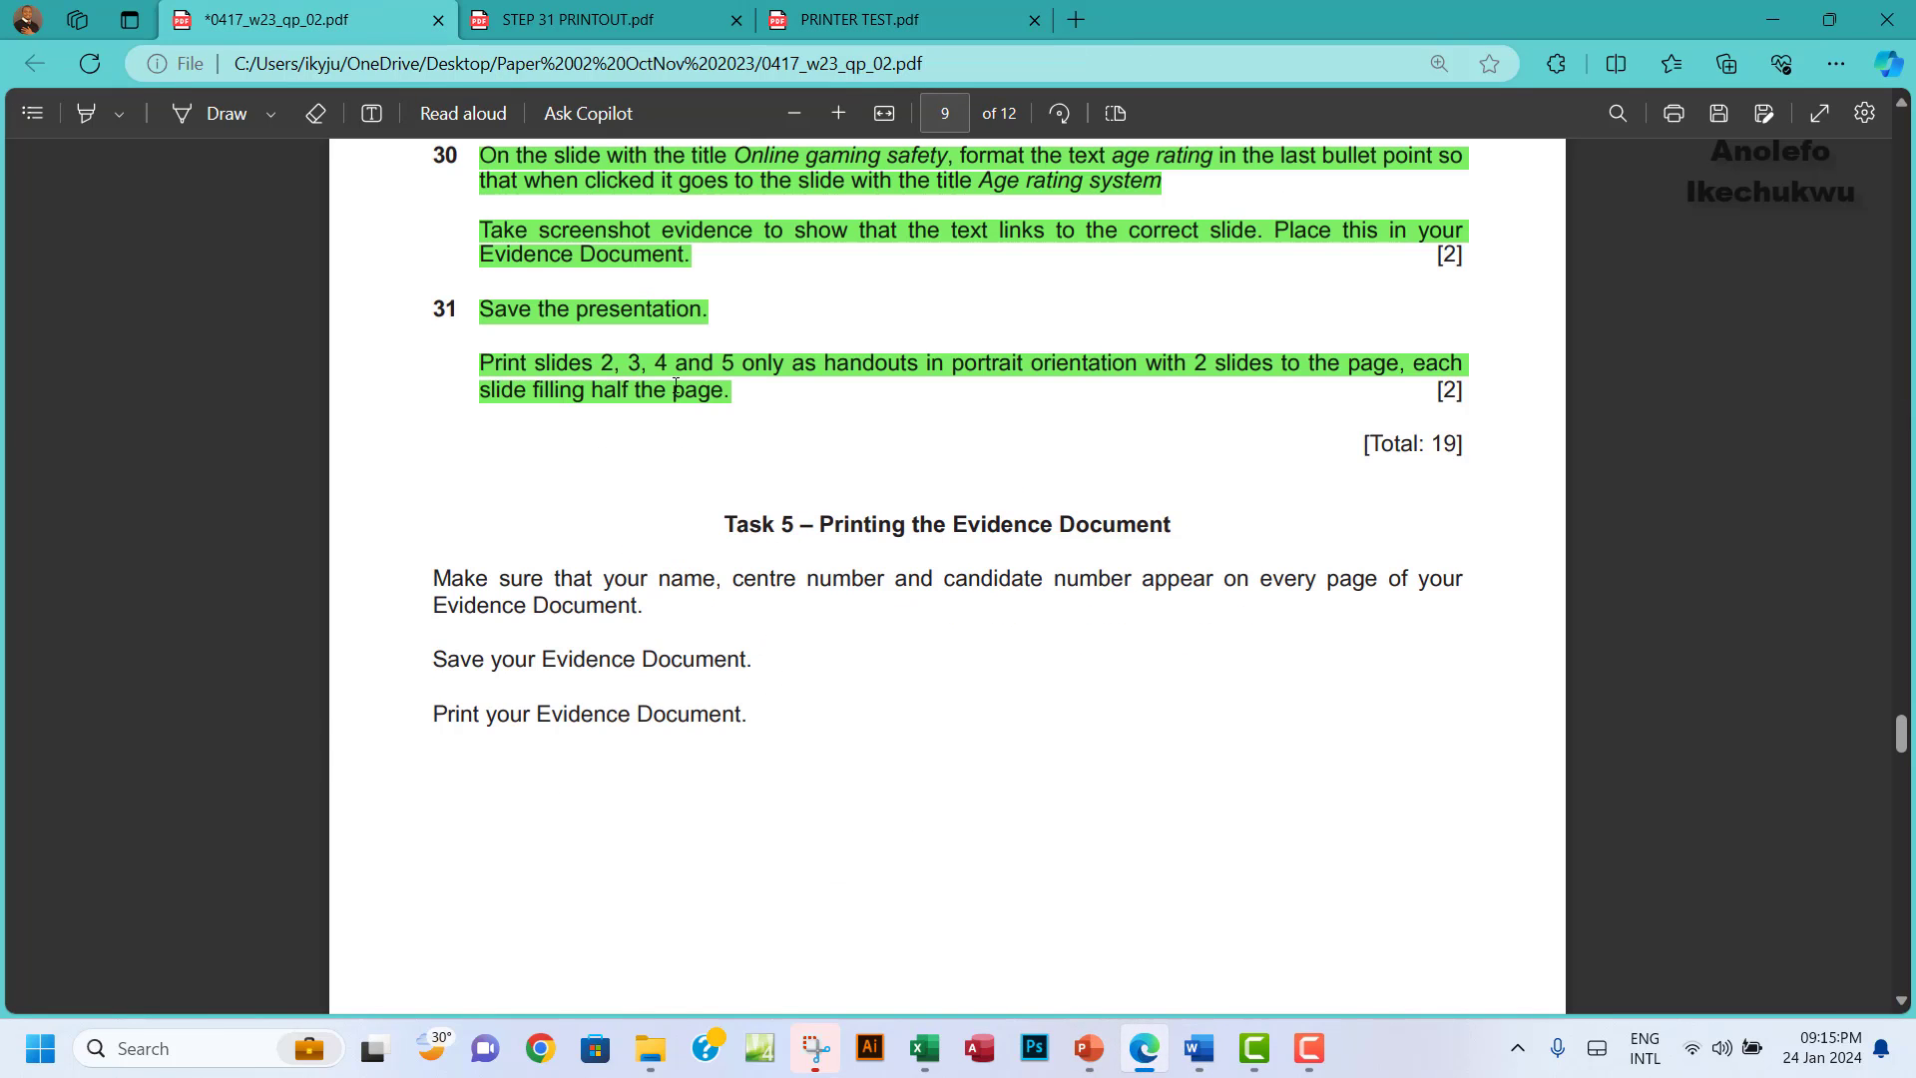
drag(433, 583, 750, 720)
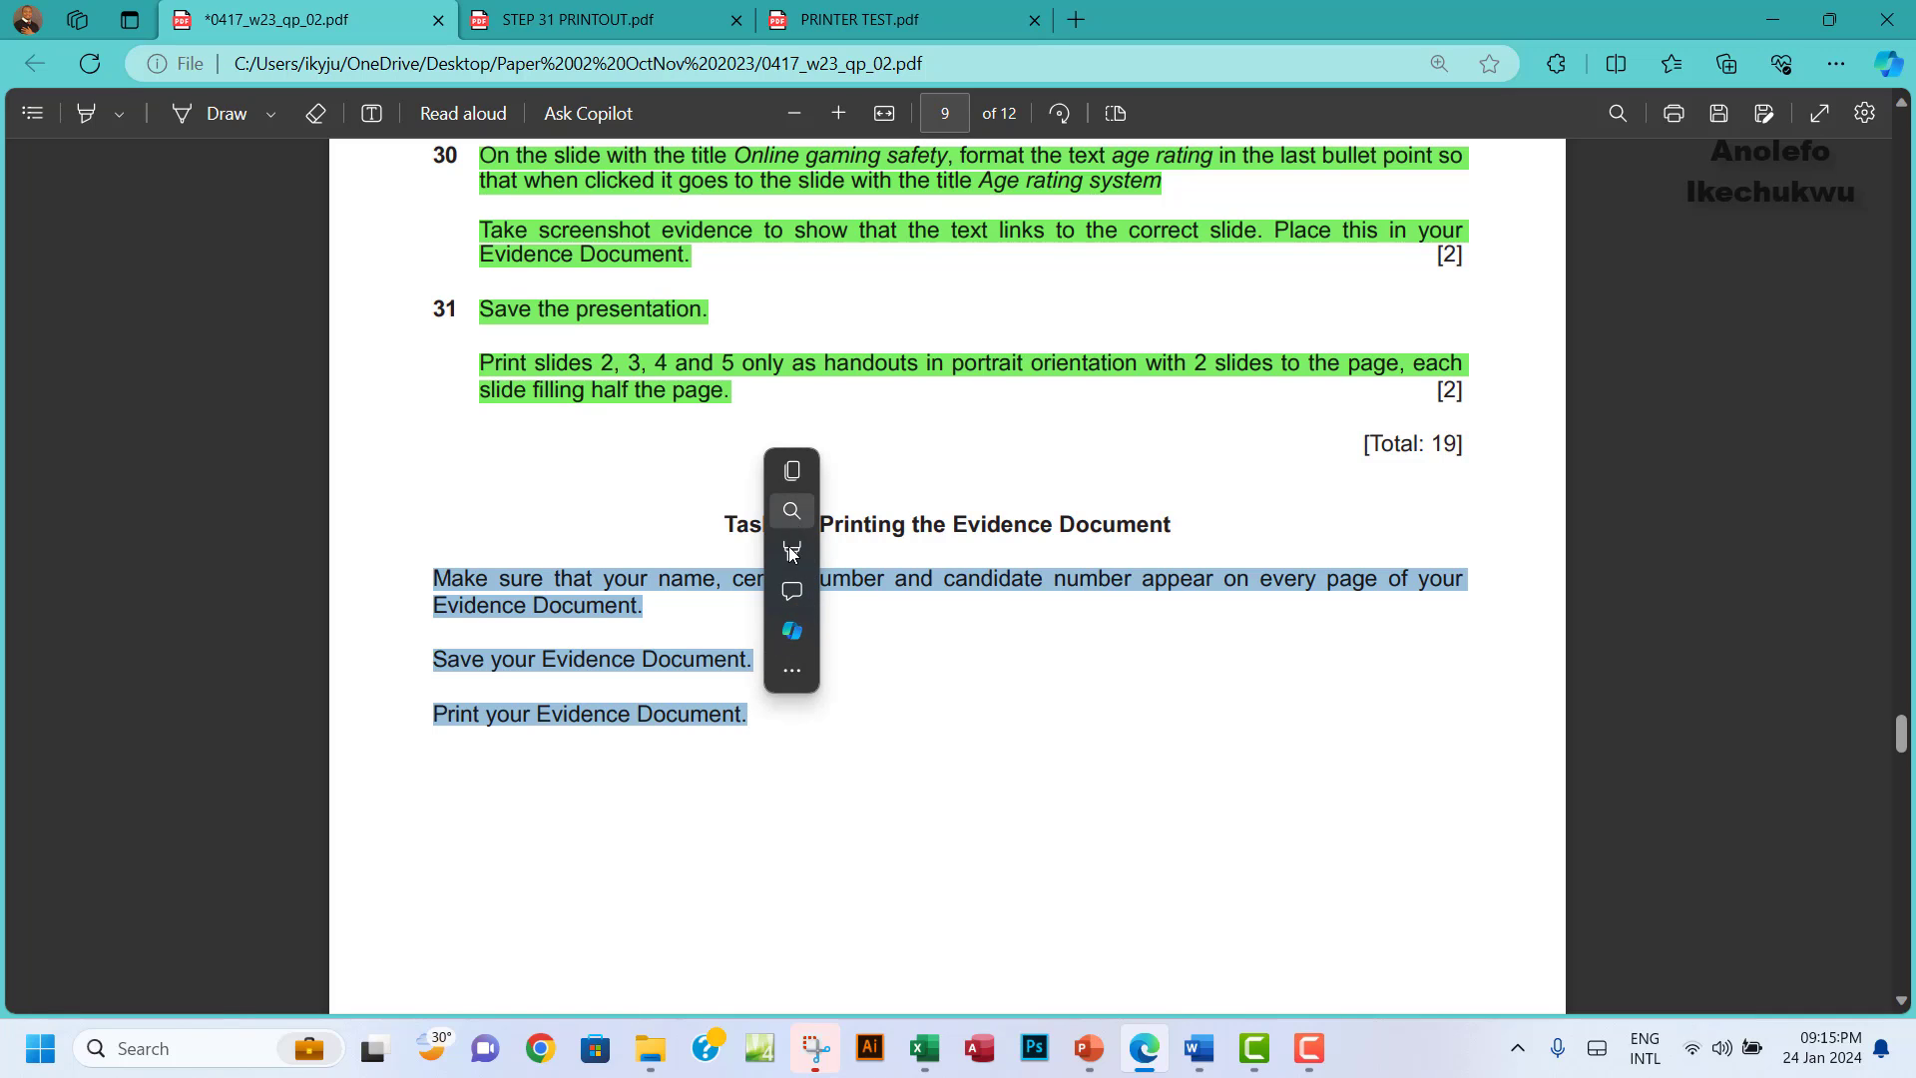
mouse_move(790, 564)
mouse_move(943, 552)
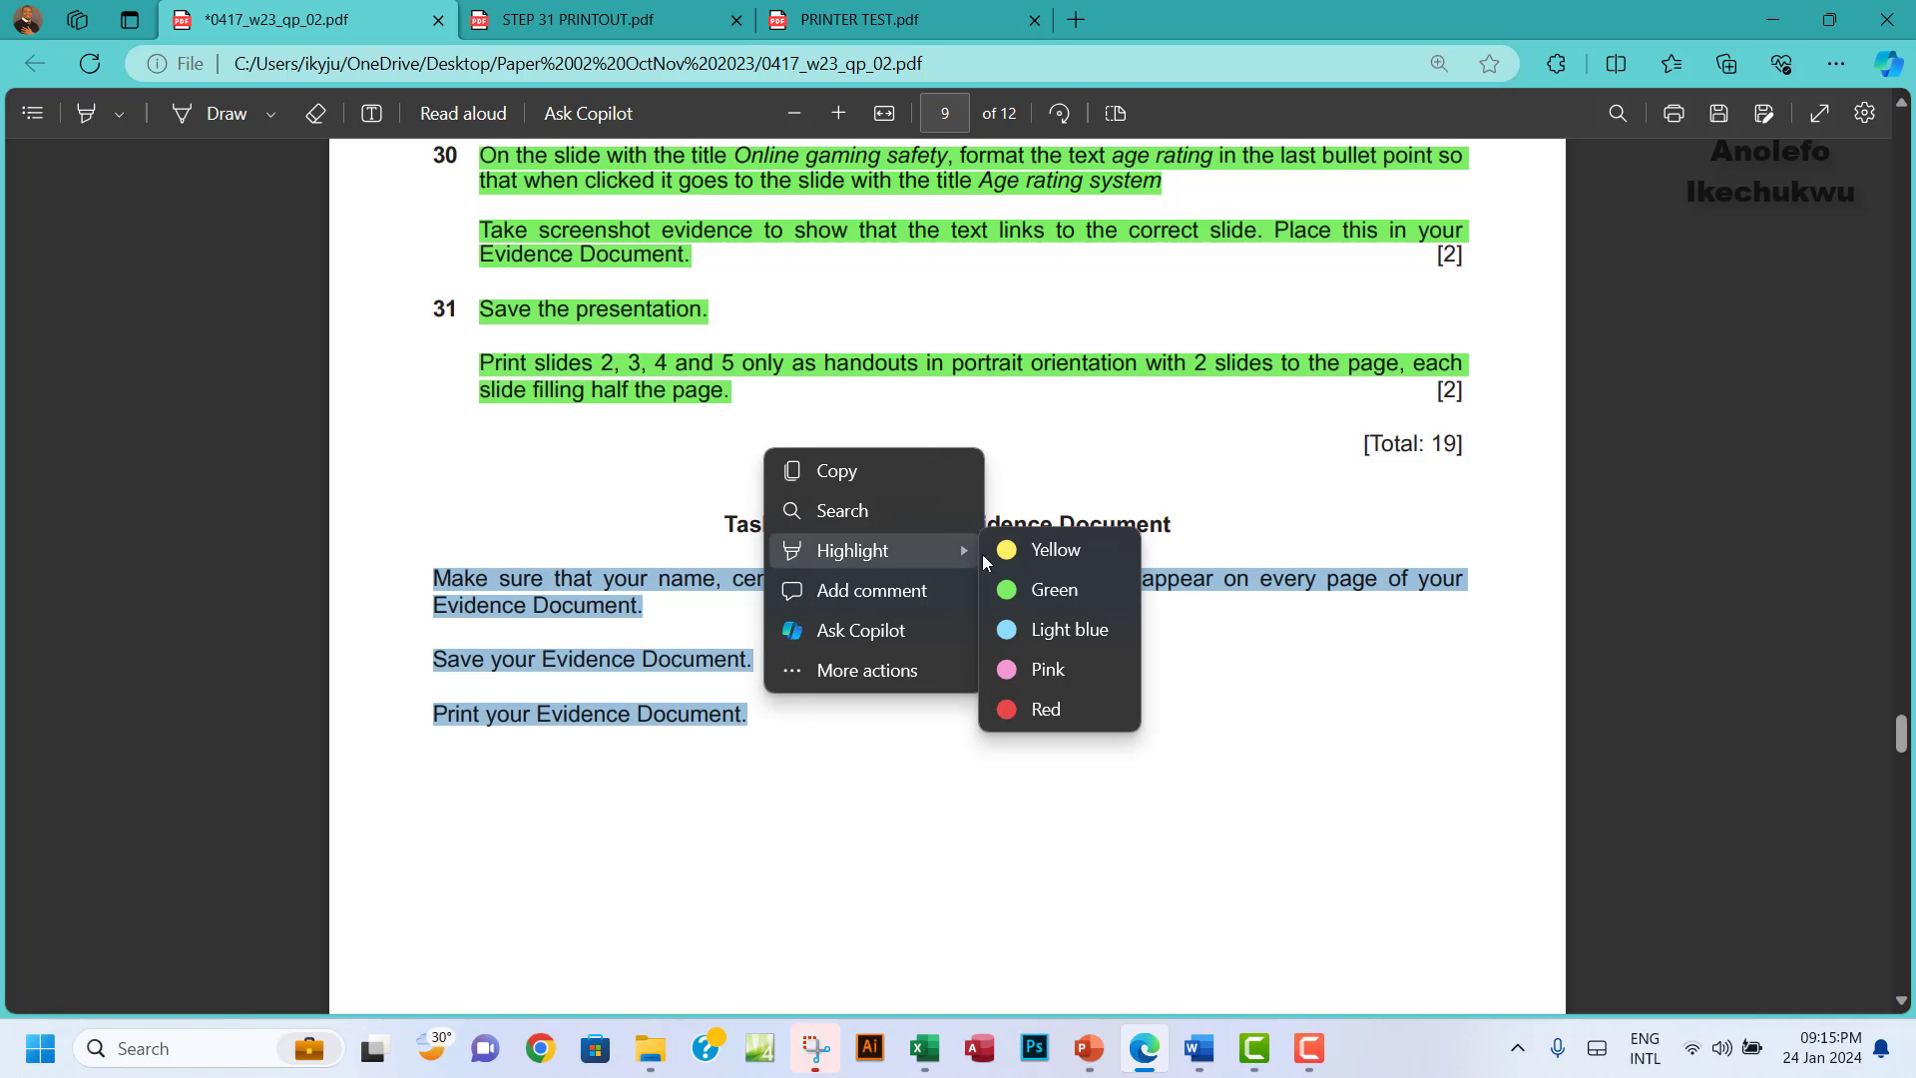
click(1050, 589)
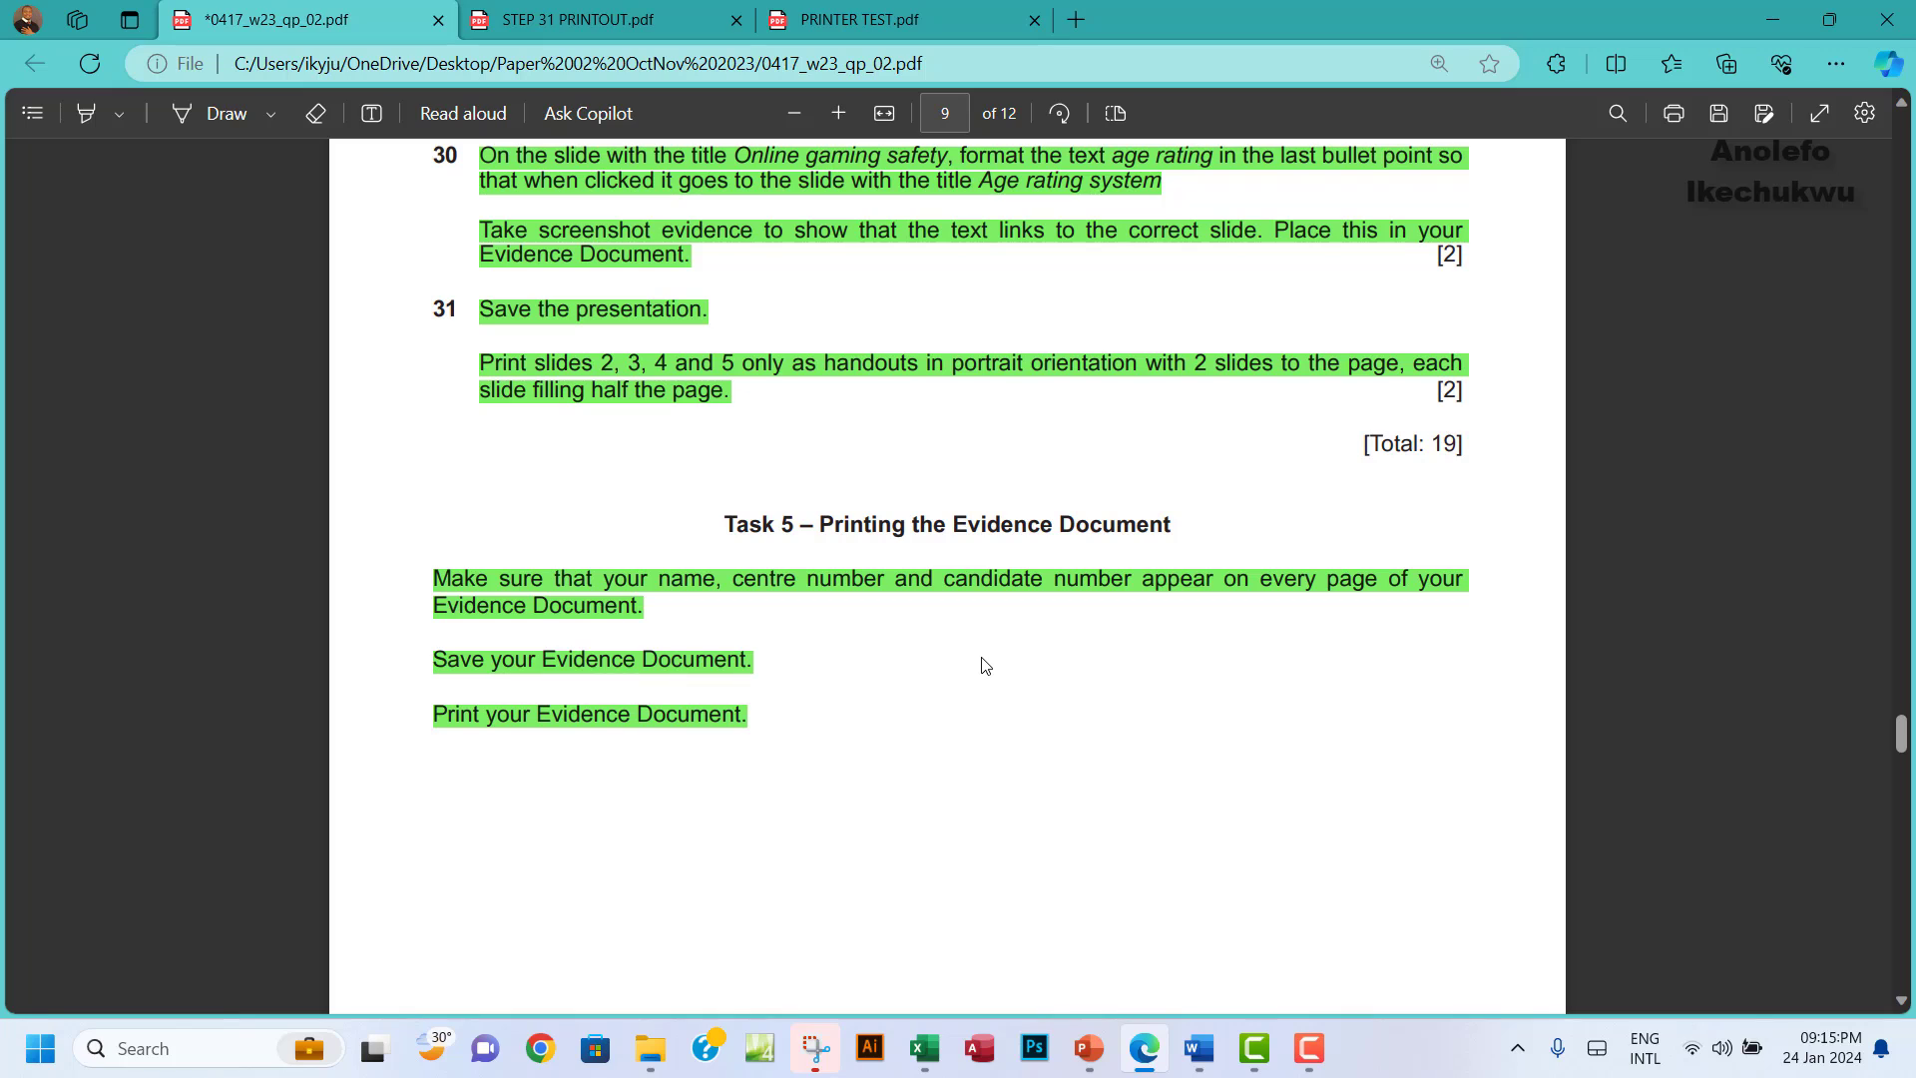